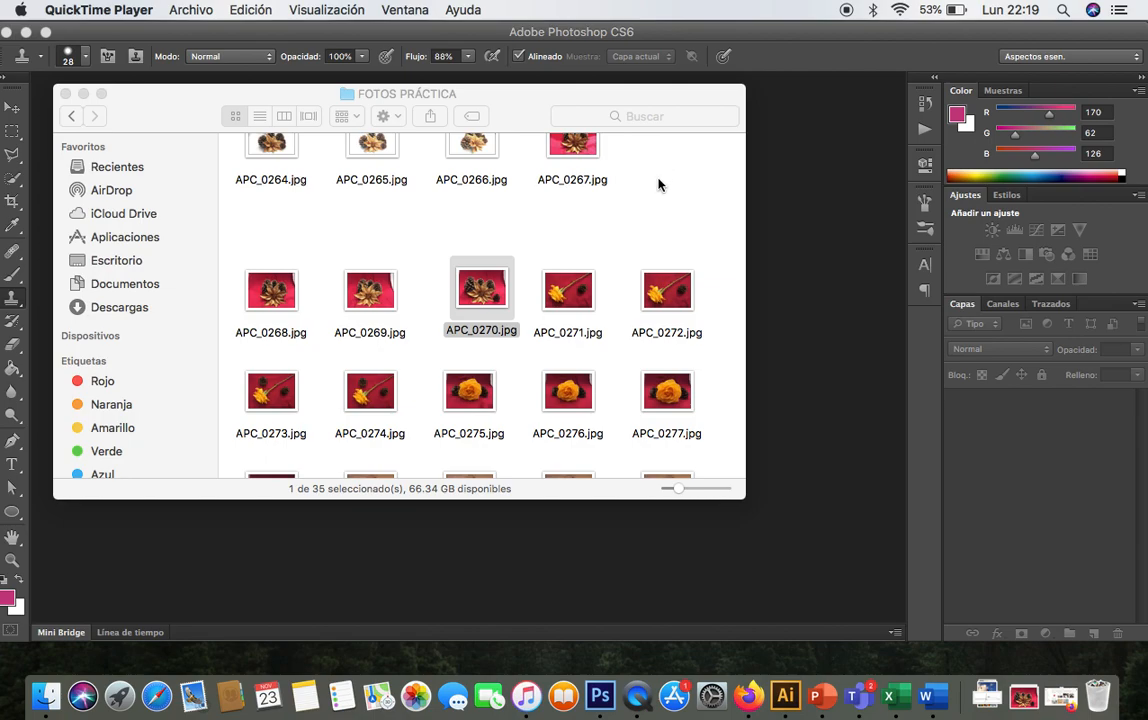
- Browse the photo thumbnails in the FOTOS PRÁCTICA folder
{"action": "left_click", "coordinate": [815, 195]}
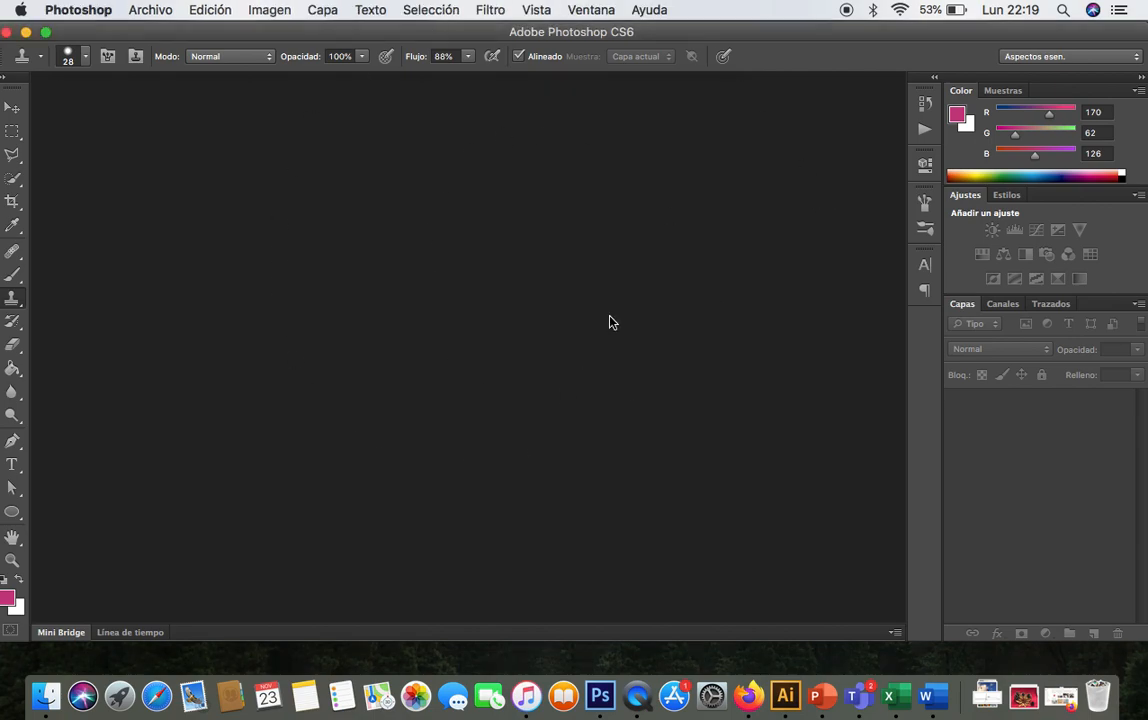
{"action": "left_click", "coordinate": [46, 695]}
{"action": "scroll", "coordinate": [575, 307], "scroll_direction": "up", "scroll_amount": 5}
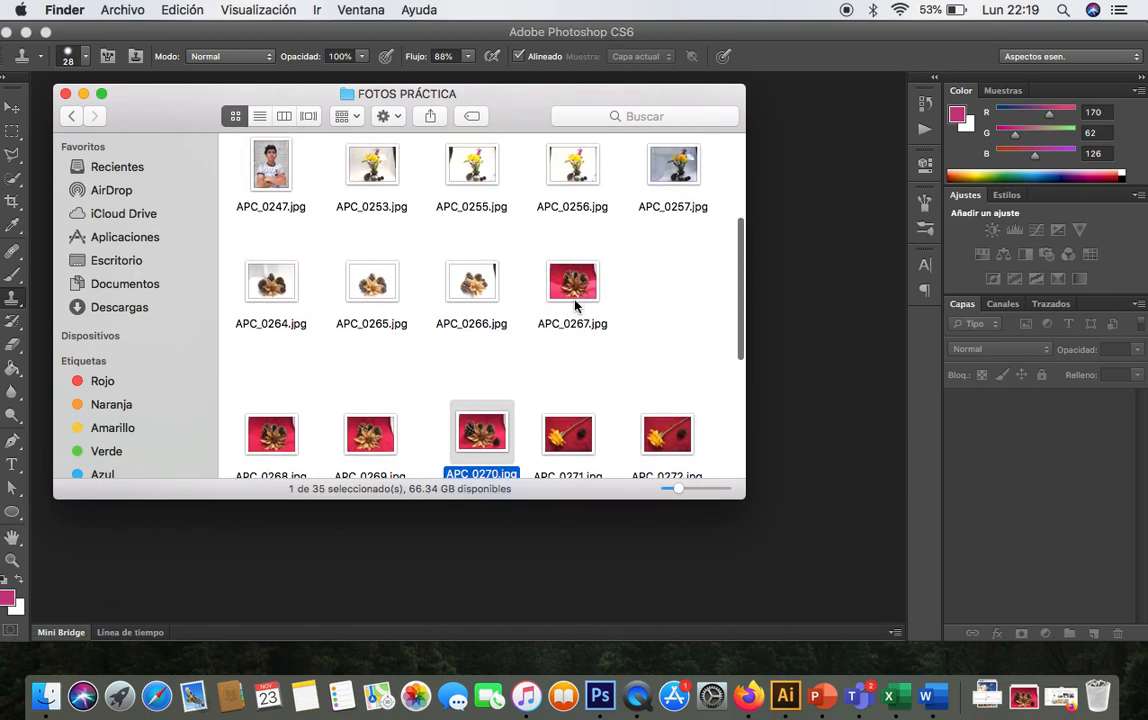
{"action": "scroll", "coordinate": [575, 307], "scroll_direction": "down", "scroll_amount": 5}
{"action": "scroll", "coordinate": [575, 307], "scroll_direction": "down", "scroll_amount": 2}
{"action": "scroll", "coordinate": [575, 307], "scroll_direction": "up", "scroll_amount": 3}
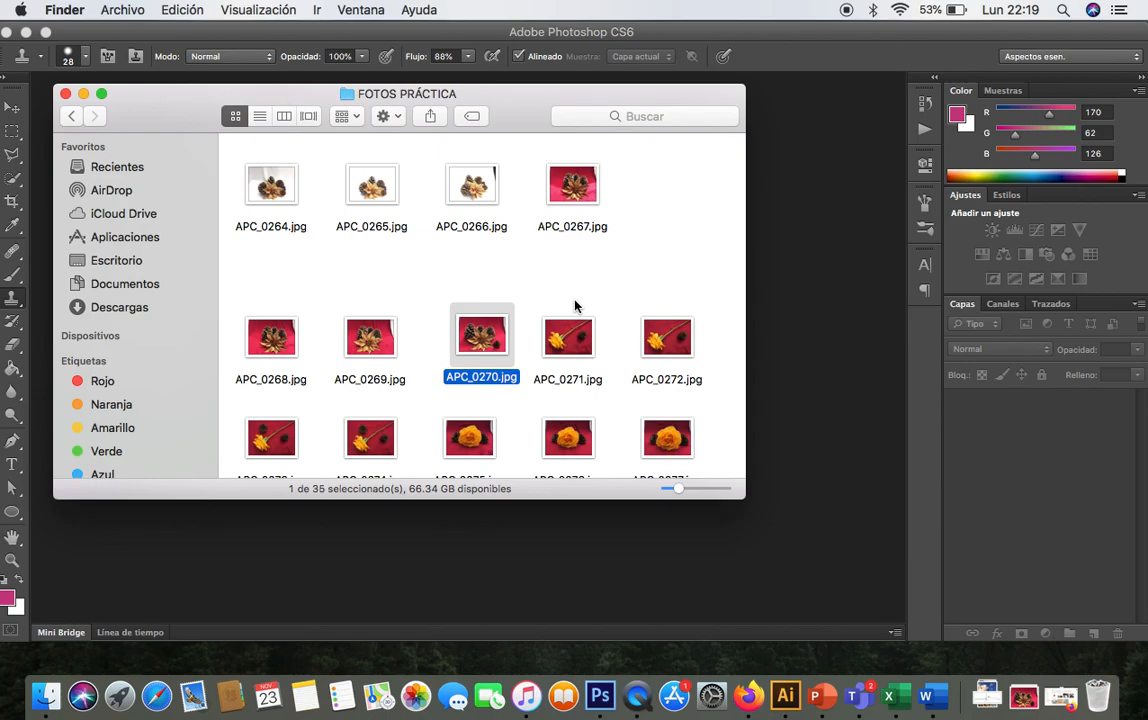
{"action": "scroll", "coordinate": [575, 307], "scroll_direction": "up", "scroll_amount": 3}
{"action": "scroll", "coordinate": [575, 307], "scroll_direction": "down", "scroll_amount": 2}
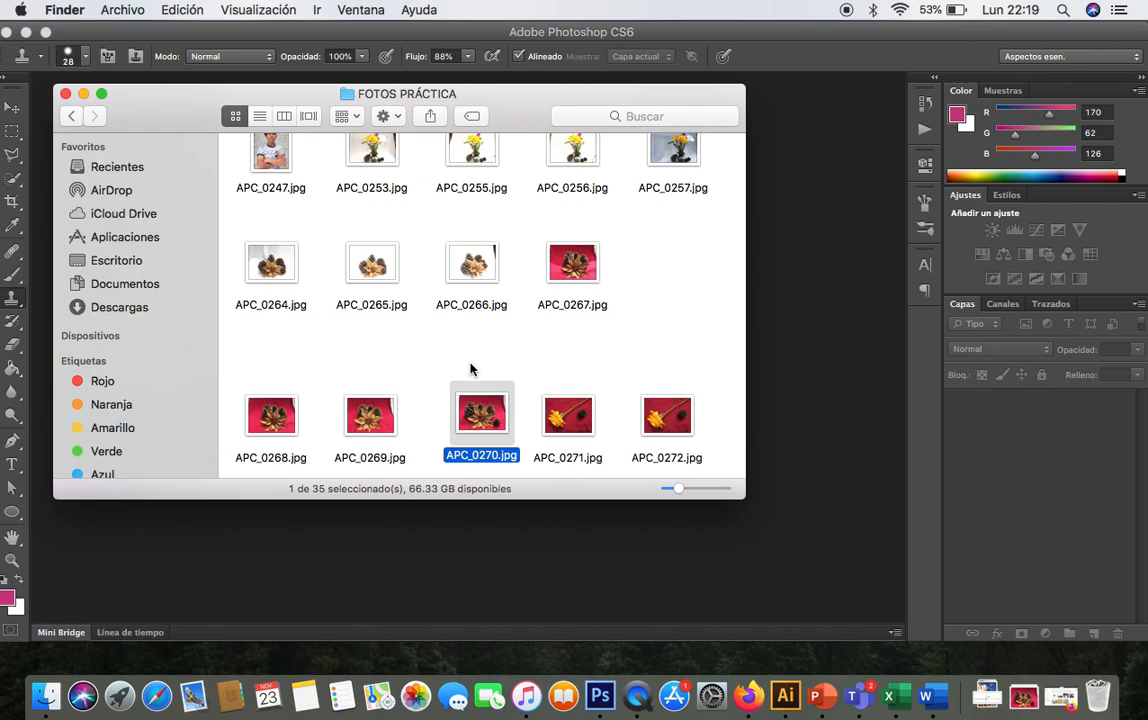
{"action": "scroll", "coordinate": [470, 370], "scroll_direction": "up", "scroll_amount": 2}
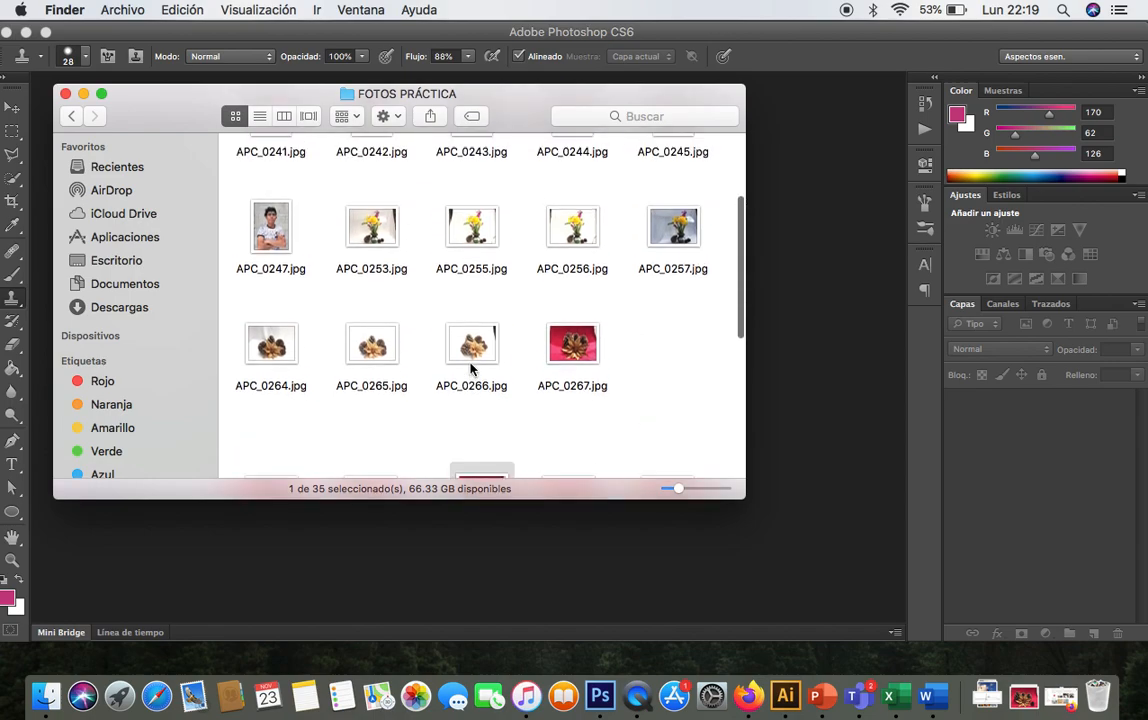
- Preview APC_0265.jpg in Quick Look, comparing it with APC_0264.jpg
{"action": "left_click", "coordinate": [372, 347]}
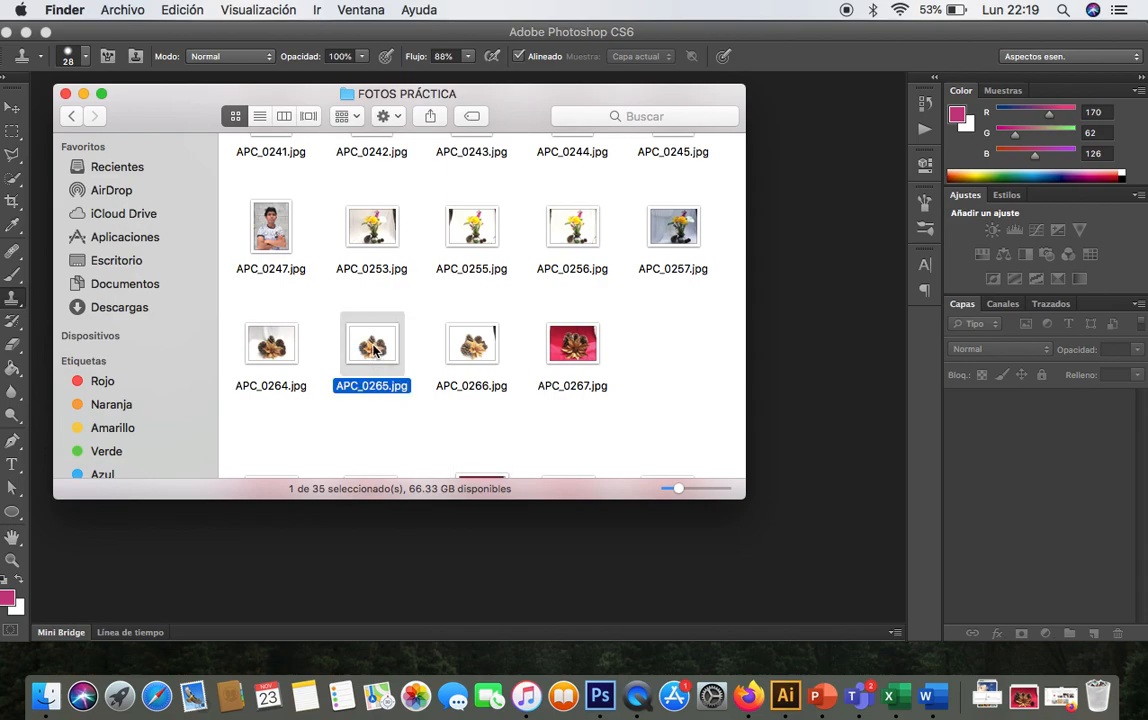
{"action": "key", "text": "space"}
{"action": "key", "text": "Right"}
{"action": "key", "text": "Left"}
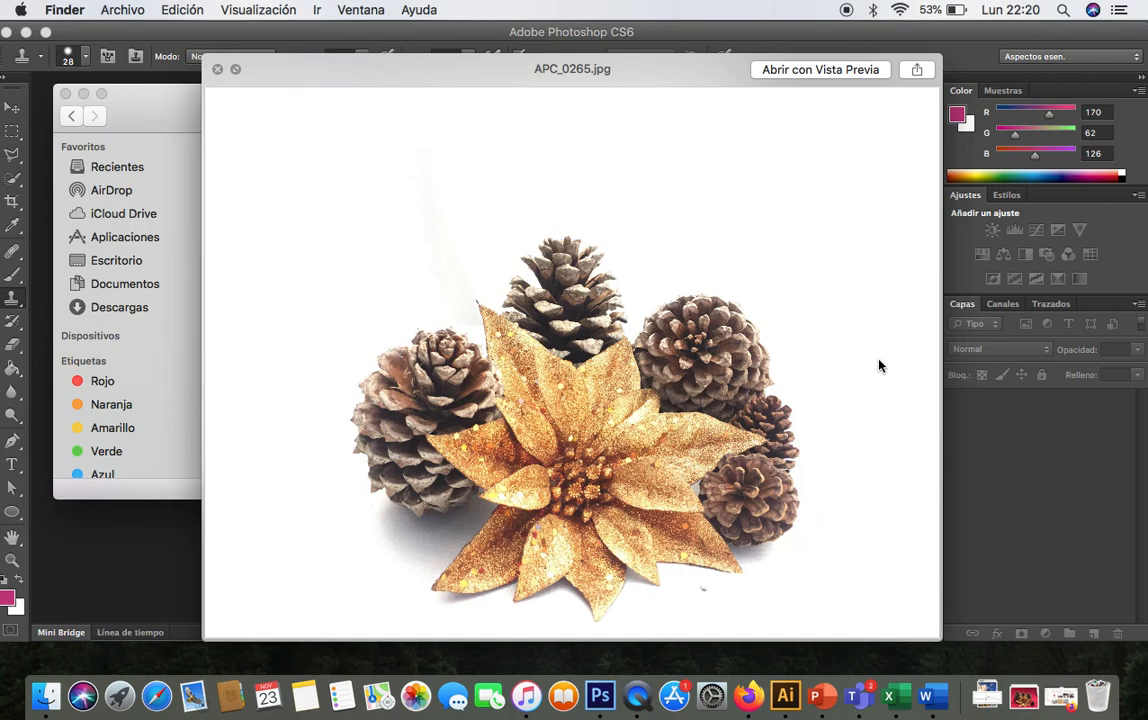
{"action": "key", "text": "Left"}
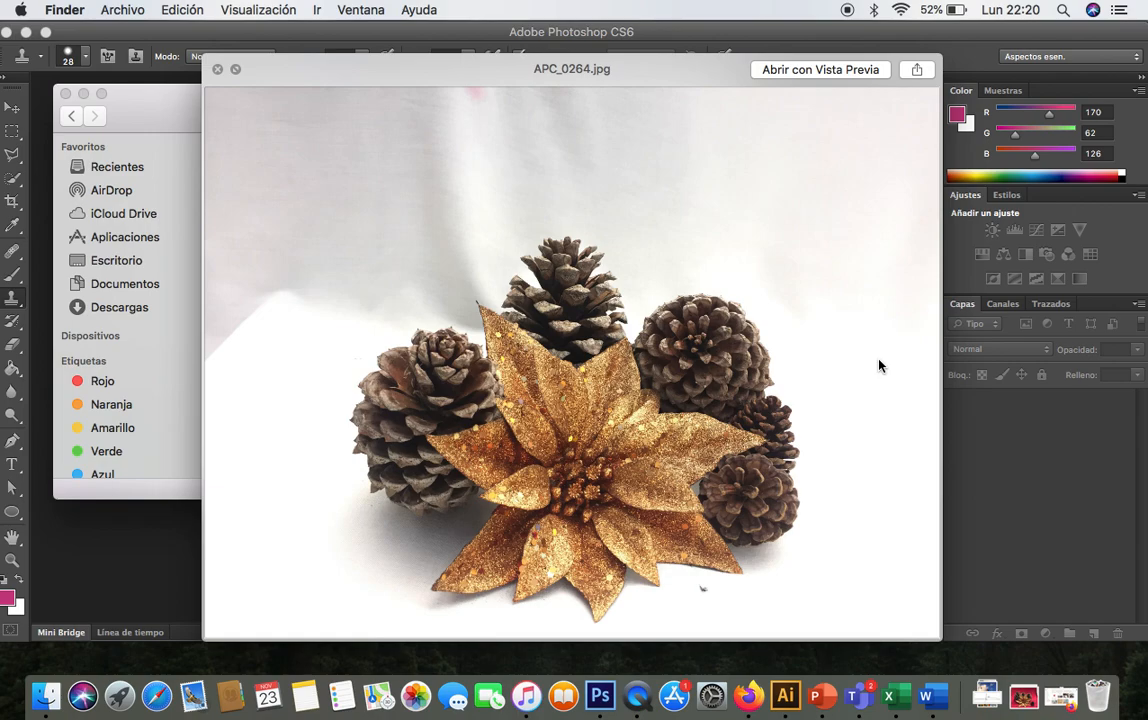
{"action": "key", "text": "Right"}
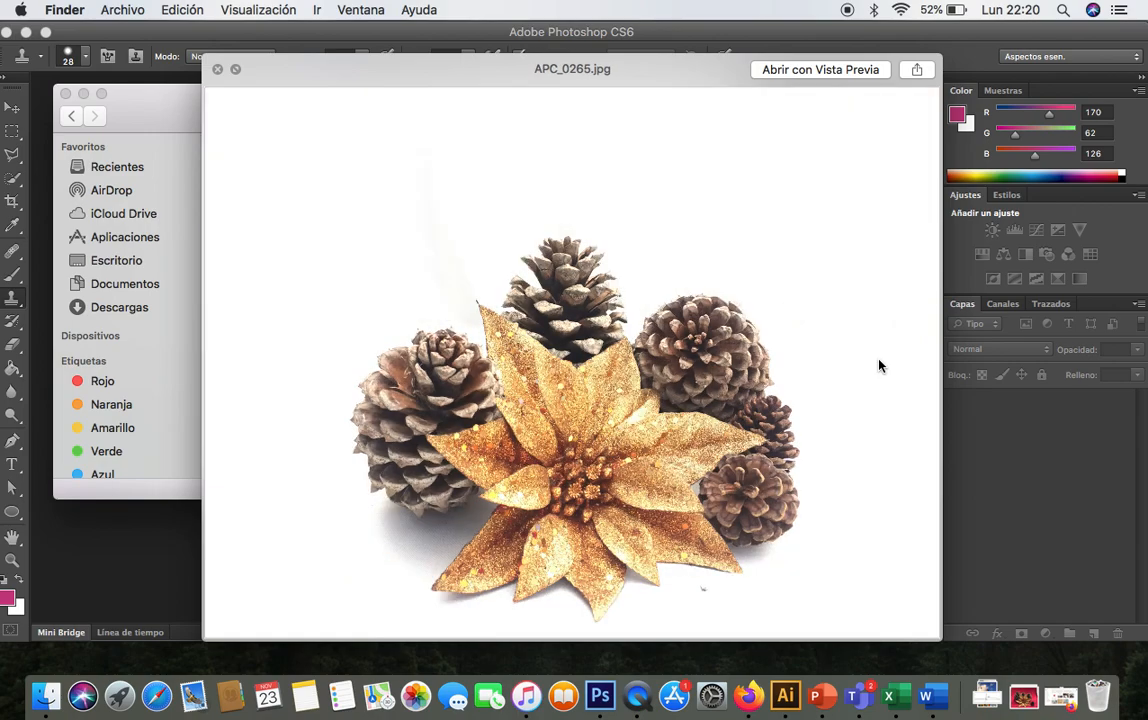
{"action": "key", "text": "Left"}
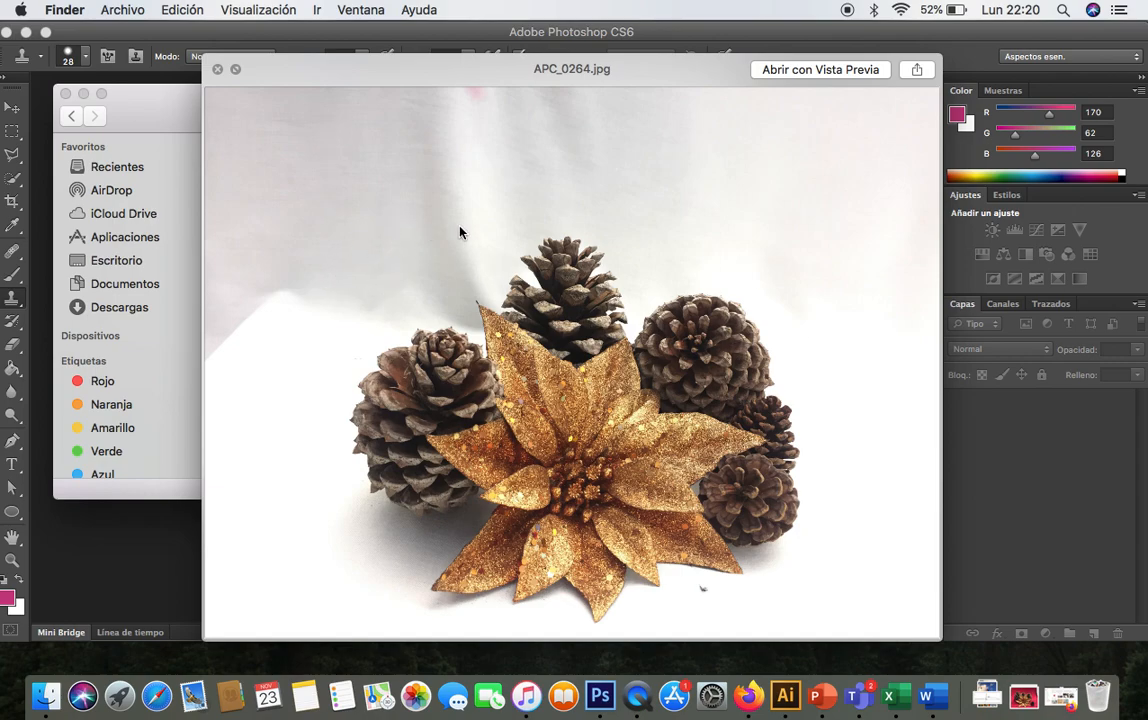
{"action": "key", "text": "Right"}
{"action": "key", "text": "Left"}
{"action": "key", "text": "Right"}
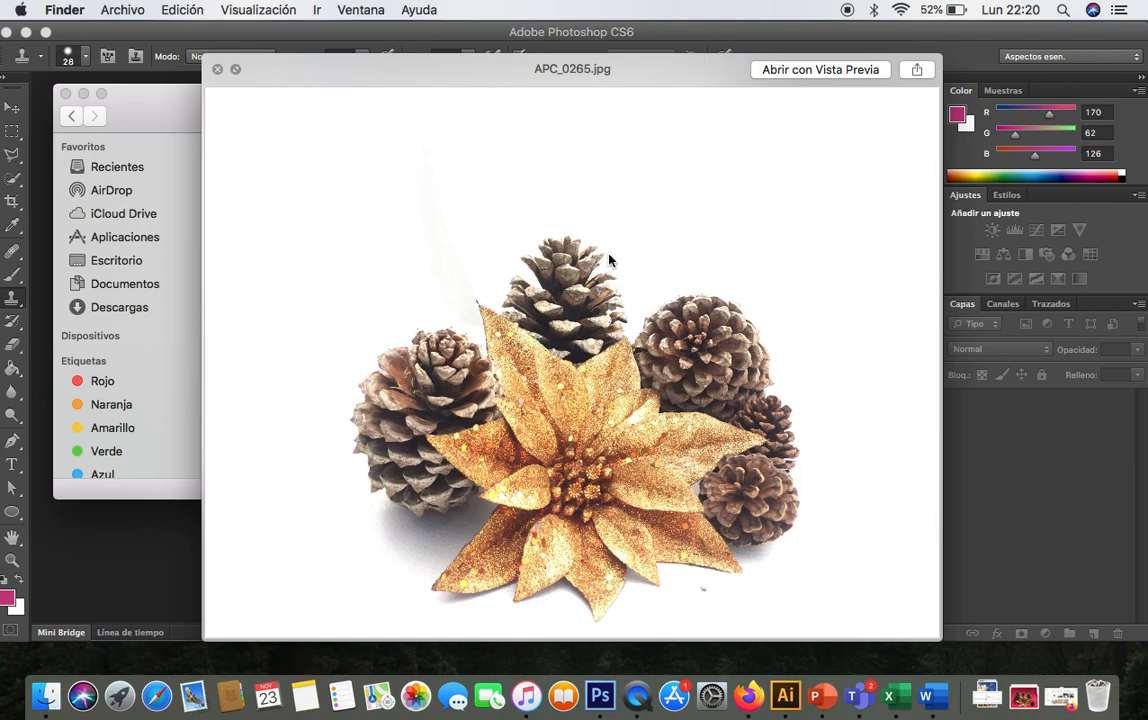
{"action": "key", "text": "space"}
- Open APC_0265.jpg in Photoshop, keeping its embedded colour profile
{"action": "left_click_drag", "start_coordinate": [366, 342], "coordinate": [592, 700]}
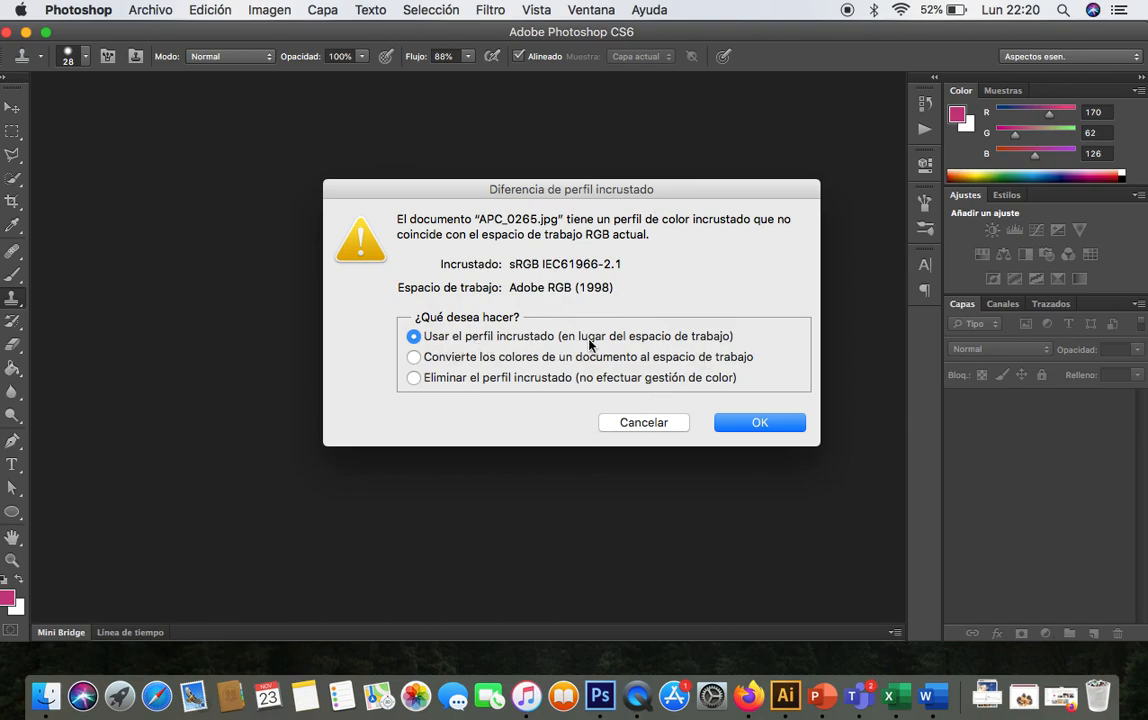
{"action": "left_click", "coordinate": [734, 422]}
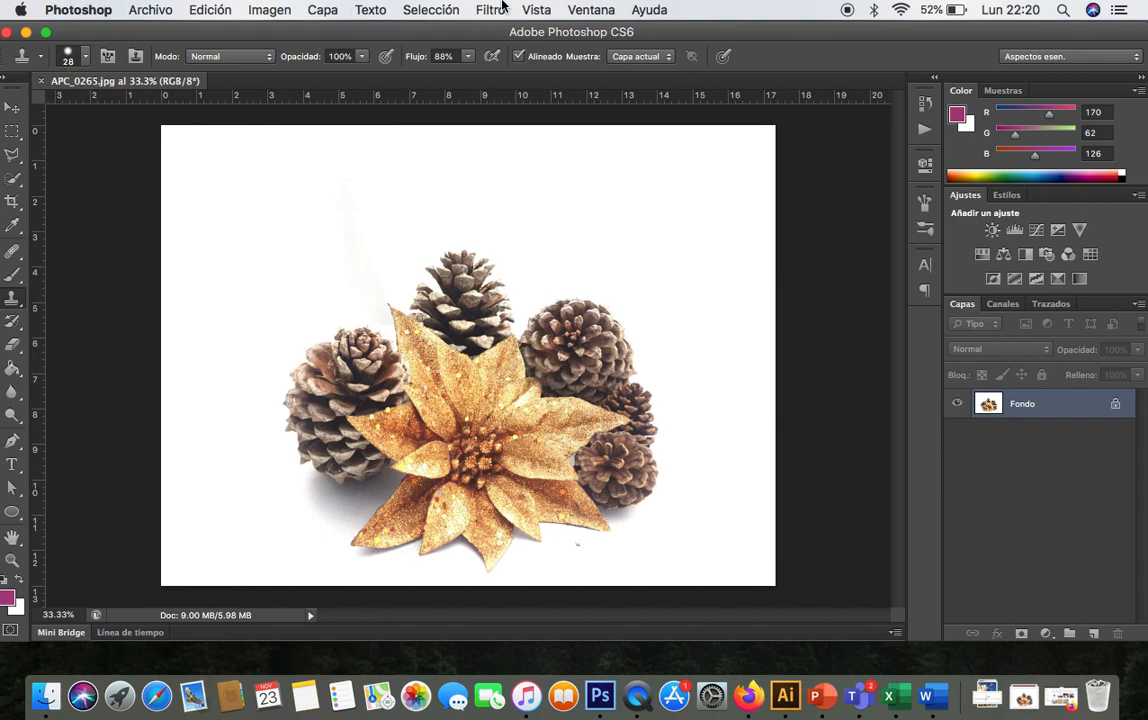
- Save the image in Photoshop format as APC_0265.psd in the FOTOS PRÁCTICA folder
{"action": "left_click", "coordinate": [143, 11]}
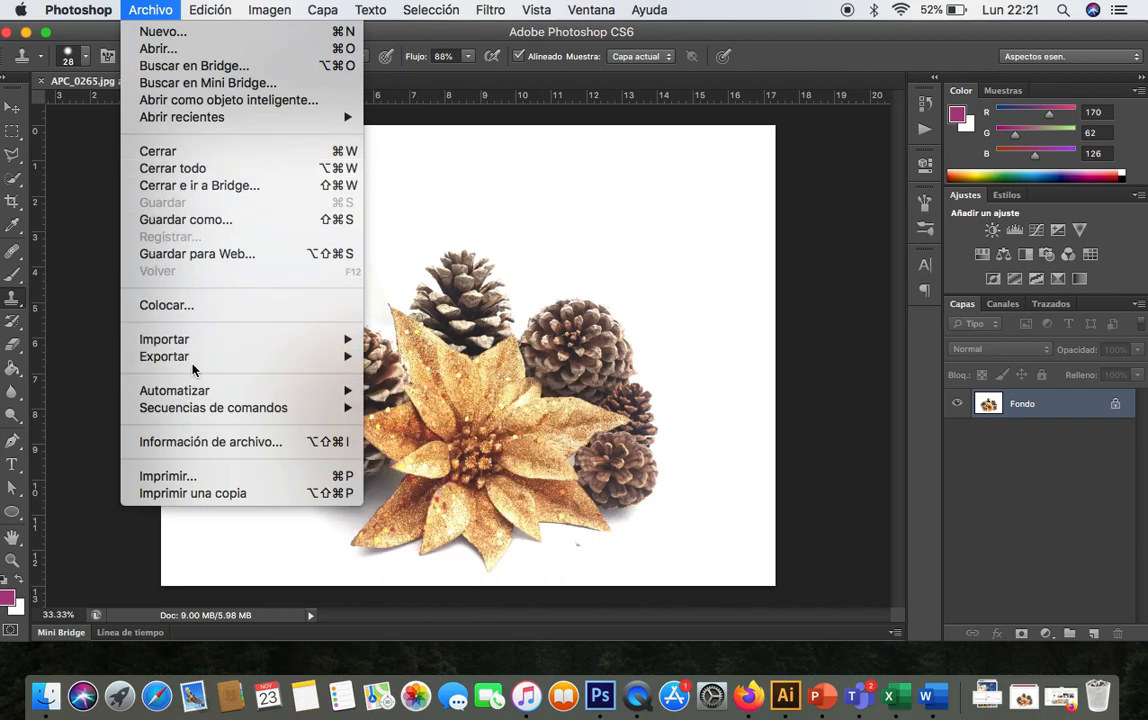
{"action": "mouse_move", "coordinate": [213, 358]}
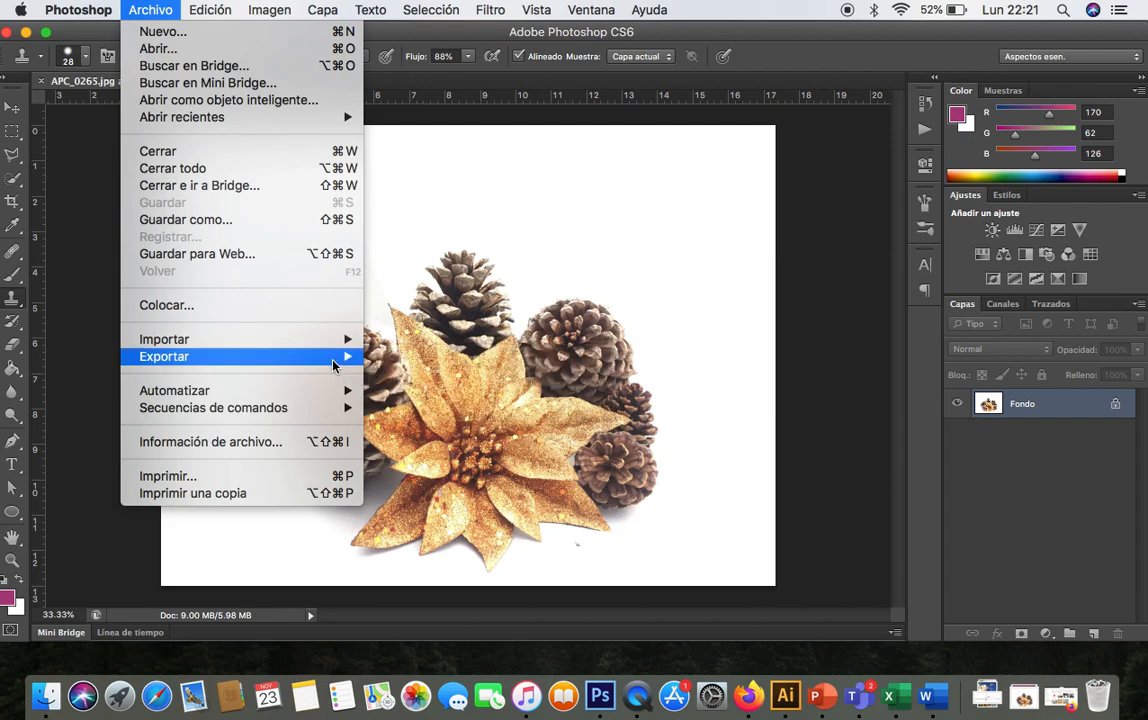
{"action": "mouse_move", "coordinate": [330, 339]}
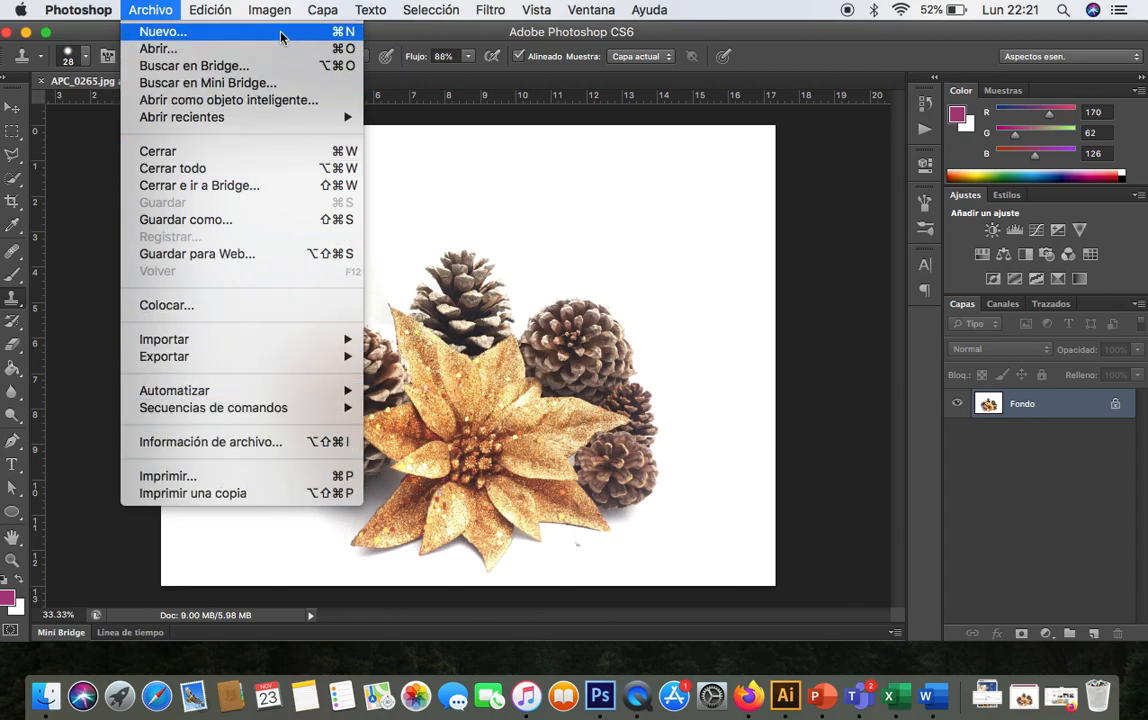
{"action": "left_click", "coordinate": [240, 219]}
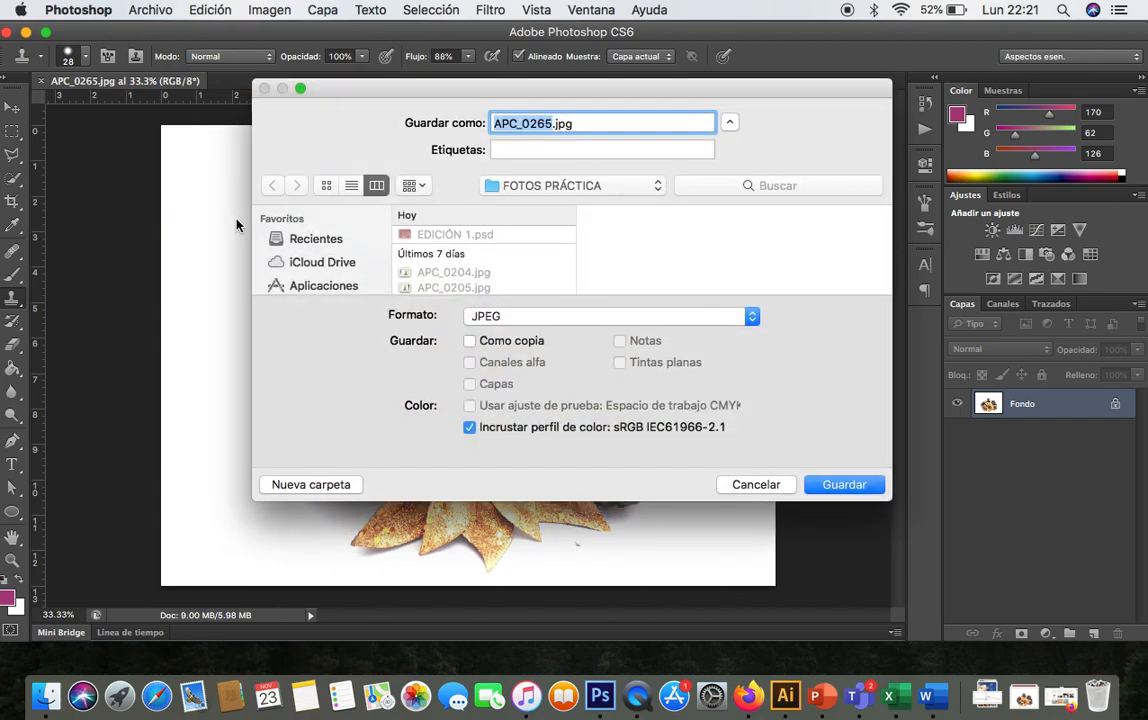
{"action": "left_click", "coordinate": [530, 320]}
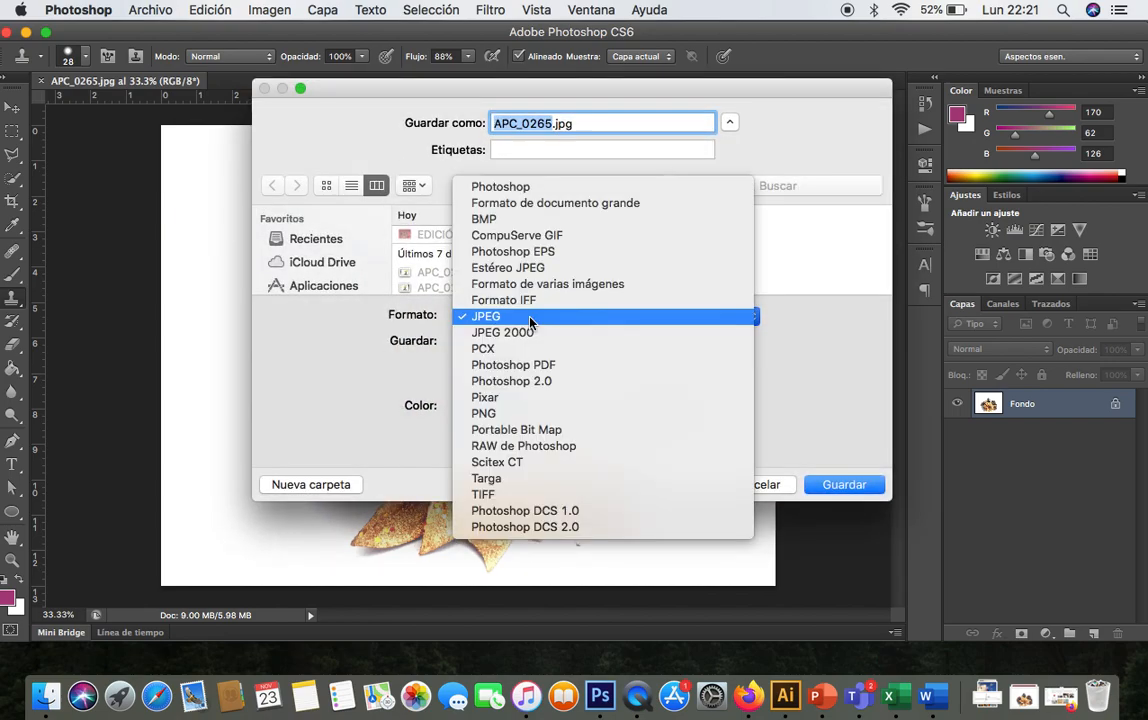
{"action": "left_click", "coordinate": [540, 189]}
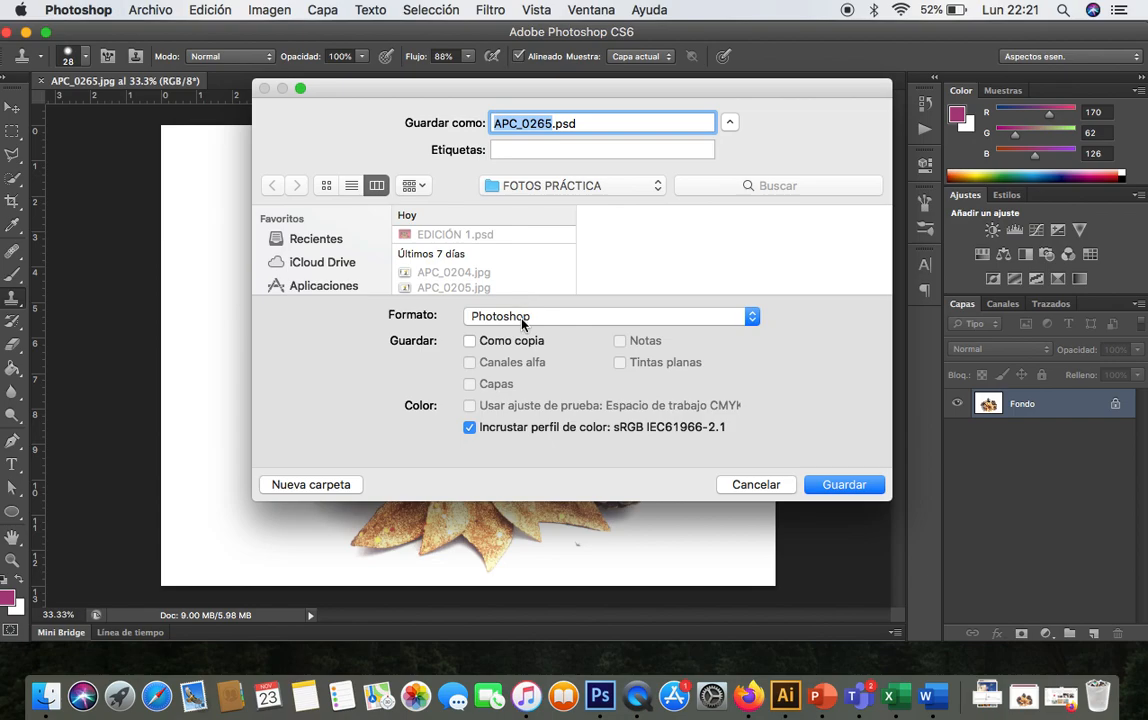
{"action": "left_click", "coordinate": [824, 482]}
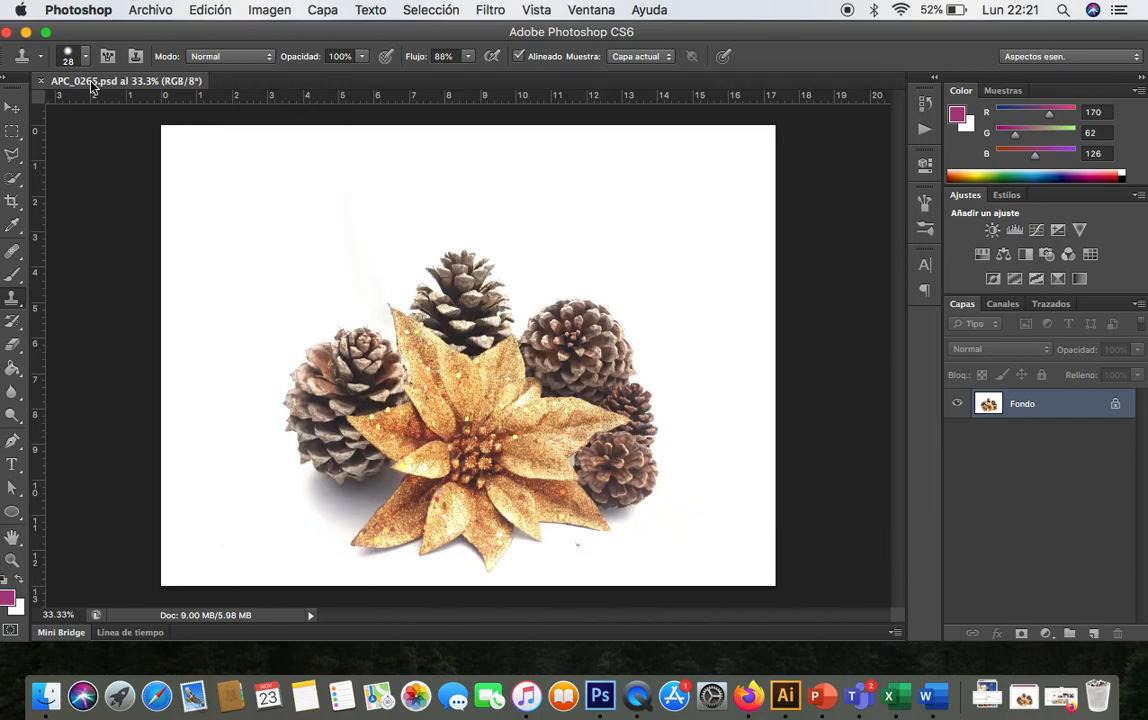
- Select the Move tool and look through the Edición, Imagen, Capa, Filtro, Vista and Ventana menus
{"action": "left_click", "coordinate": [12, 111]}
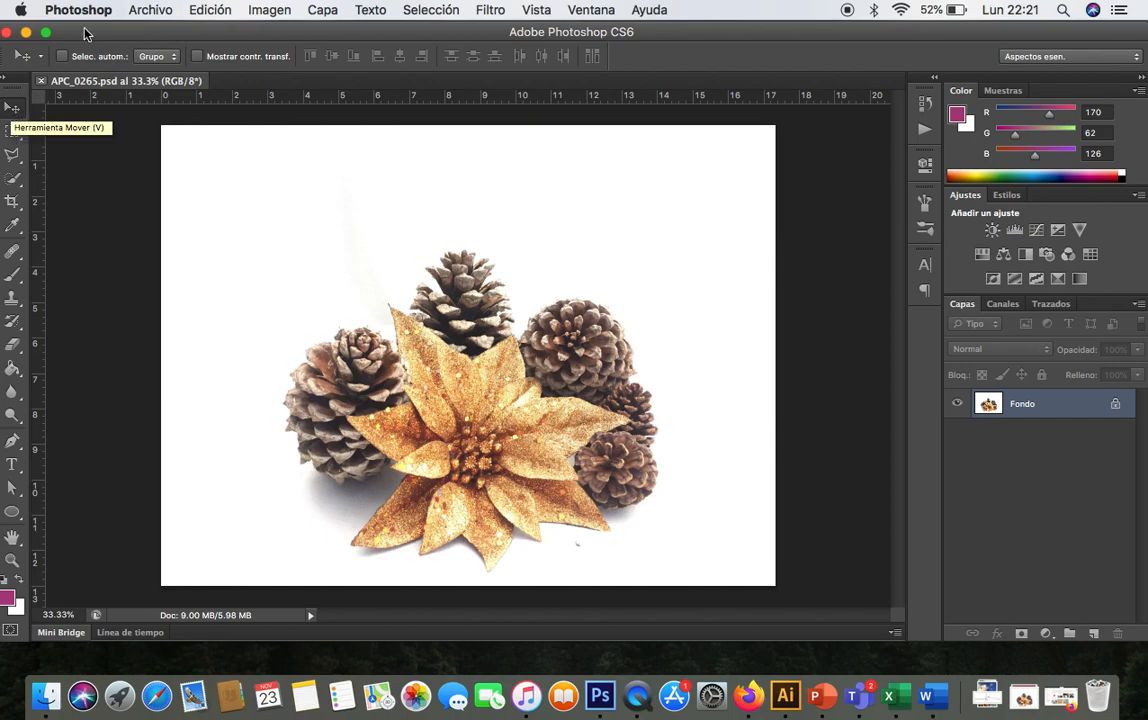
{"action": "left_click", "coordinate": [209, 12]}
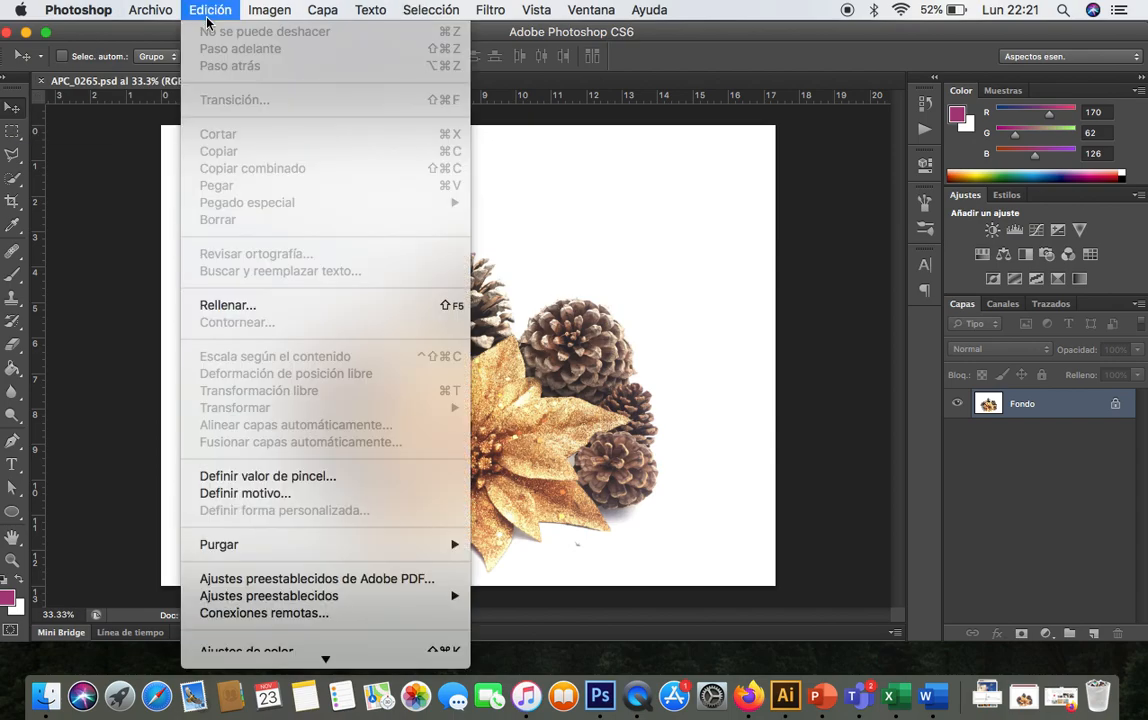
{"action": "mouse_move", "coordinate": [282, 16]}
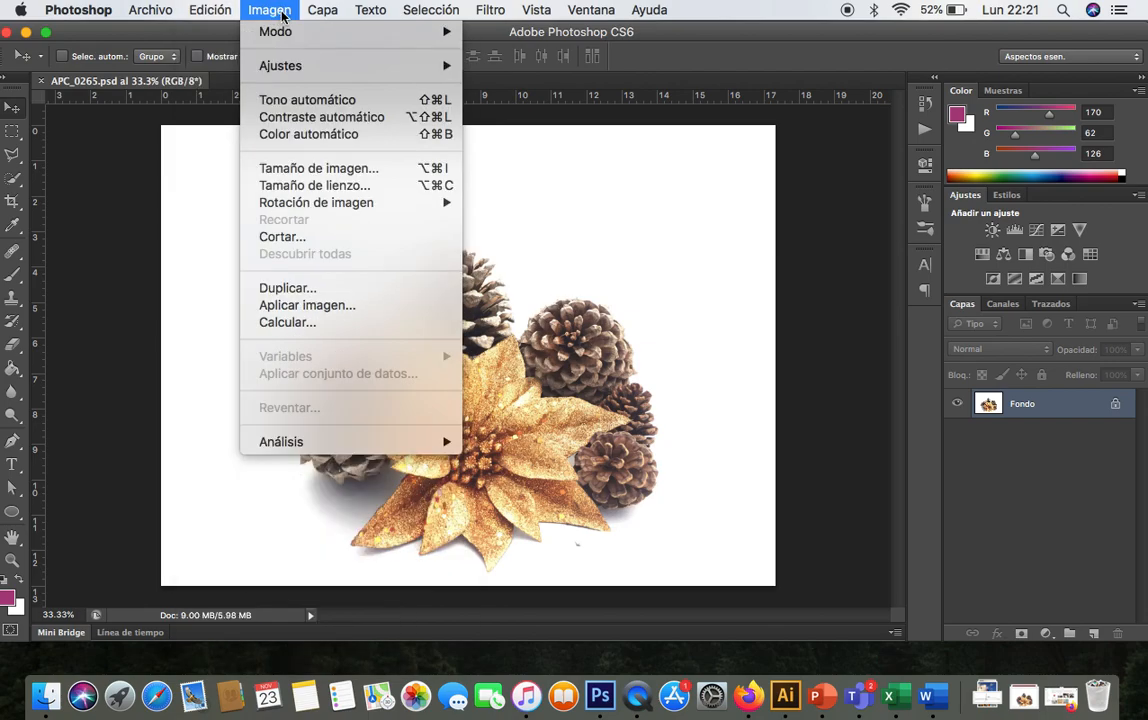
{"action": "mouse_move", "coordinate": [321, 17]}
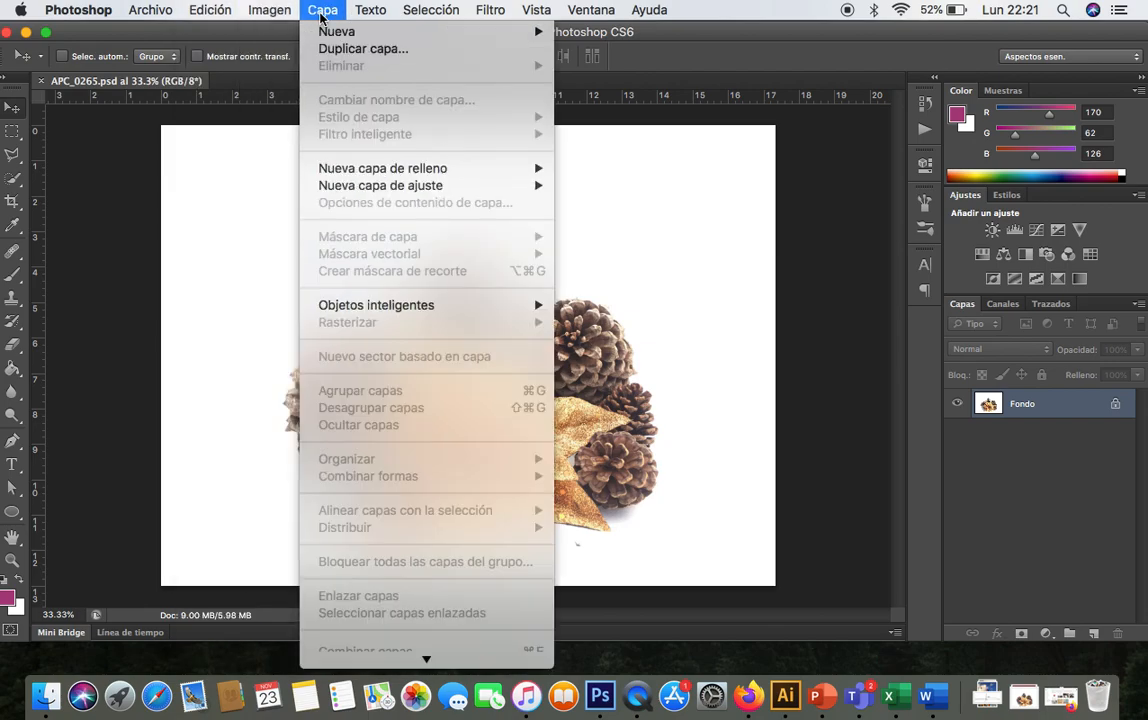
{"action": "mouse_move", "coordinate": [491, 12]}
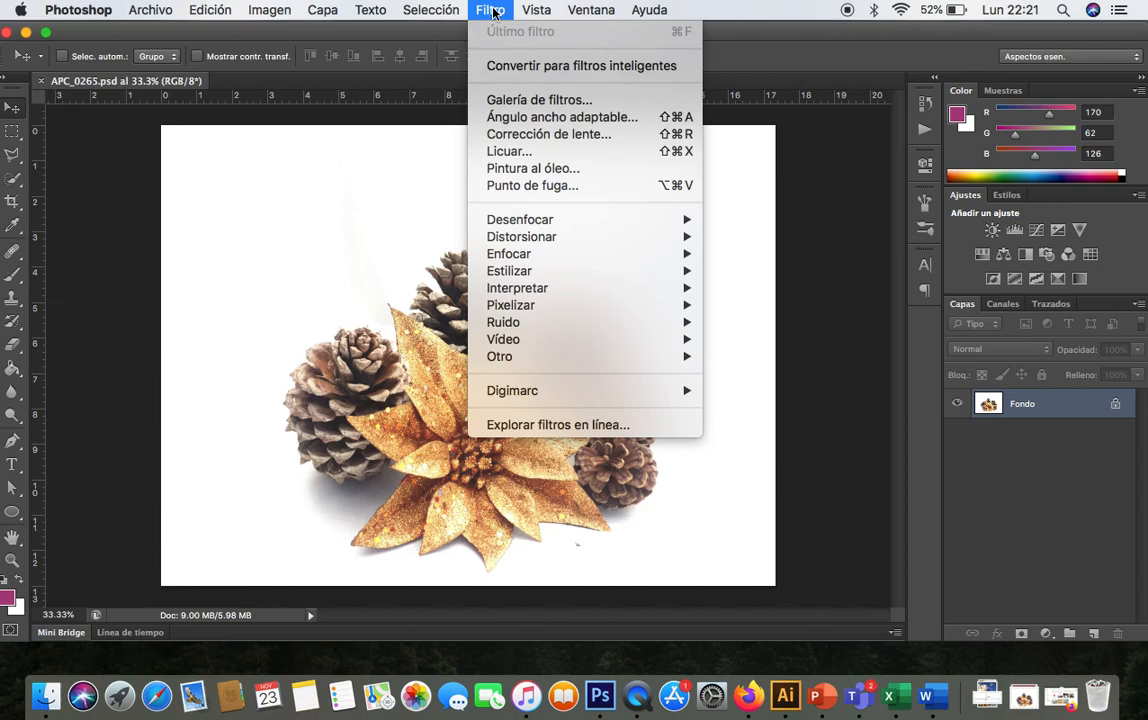
{"action": "mouse_move", "coordinate": [536, 15]}
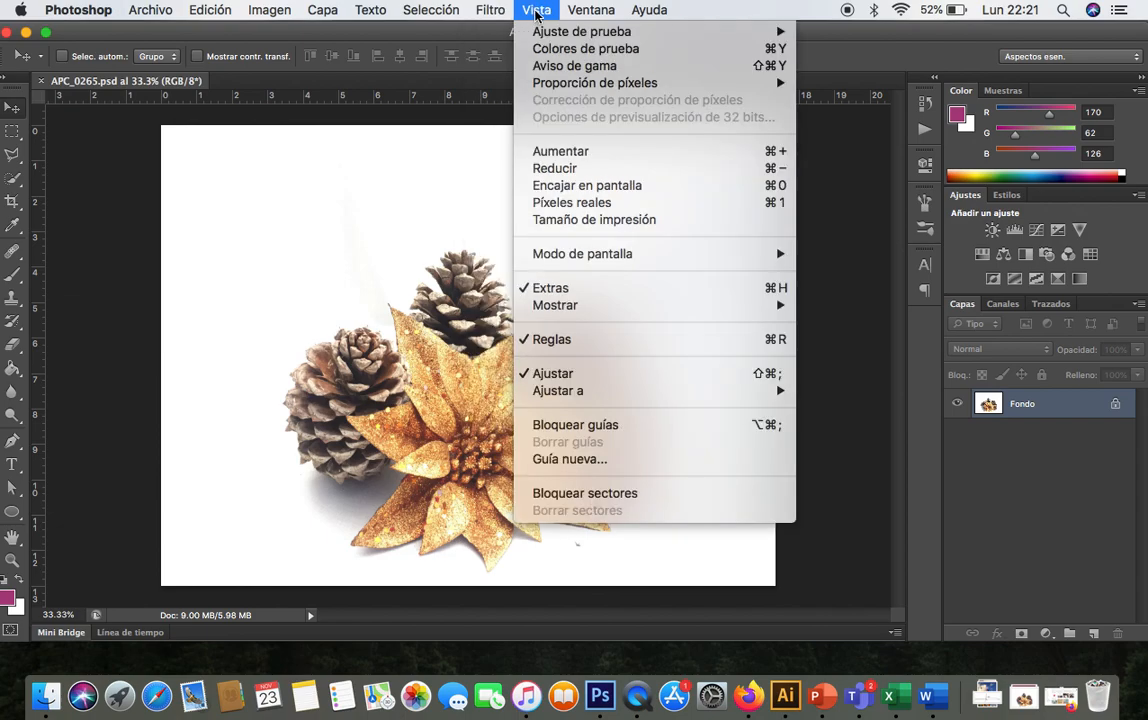
{"action": "mouse_move", "coordinate": [589, 12]}
{"action": "mouse_move", "coordinate": [649, 10]}
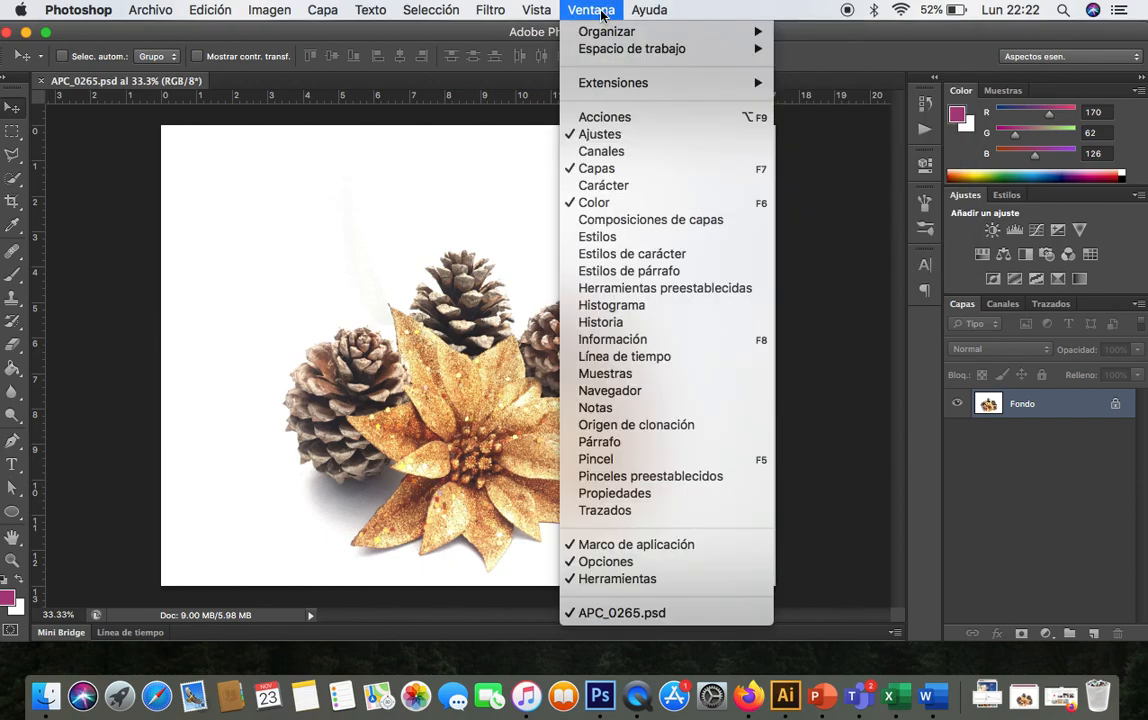
- Open the Línea de tiempo panel and pull it out as a separate floating panel
{"action": "mouse_move", "coordinate": [655, 91]}
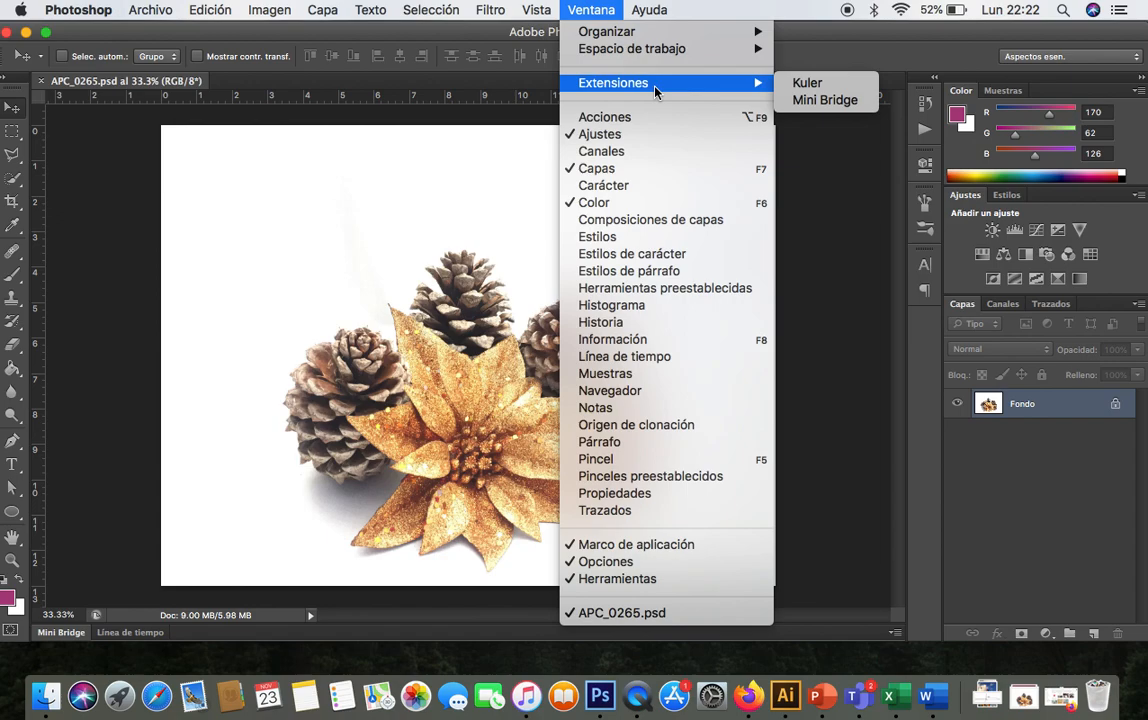
{"action": "left_click", "coordinate": [582, 358]}
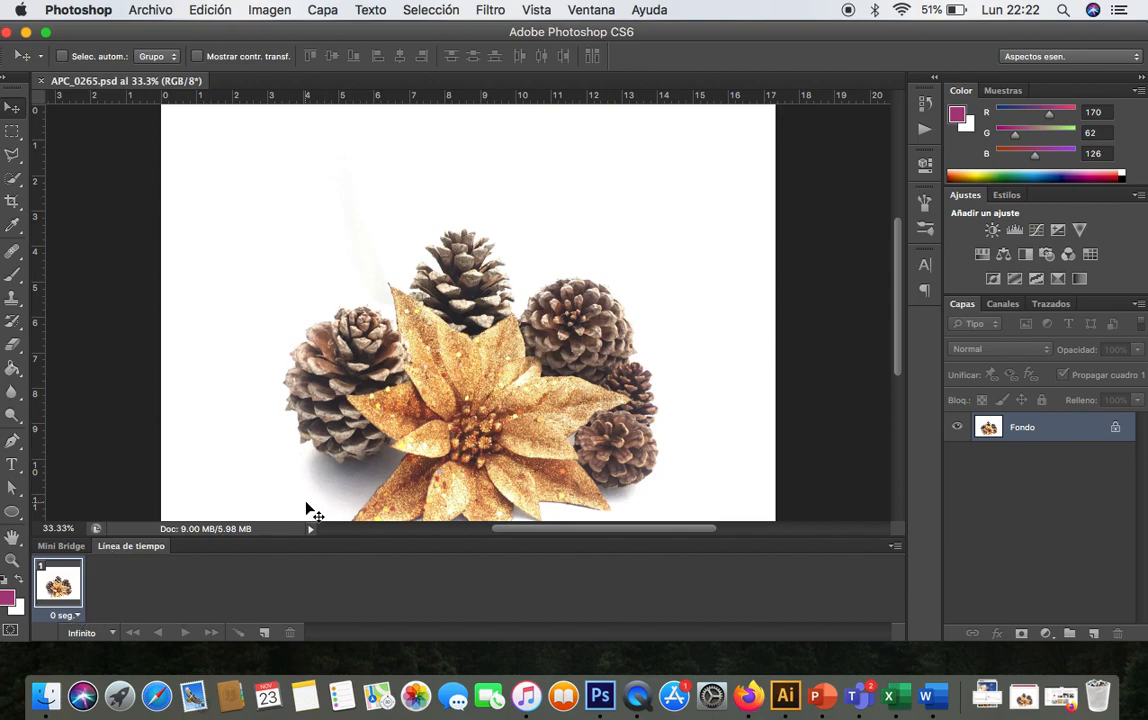
{"action": "left_click_drag", "start_coordinate": [148, 552], "coordinate": [110, 556]}
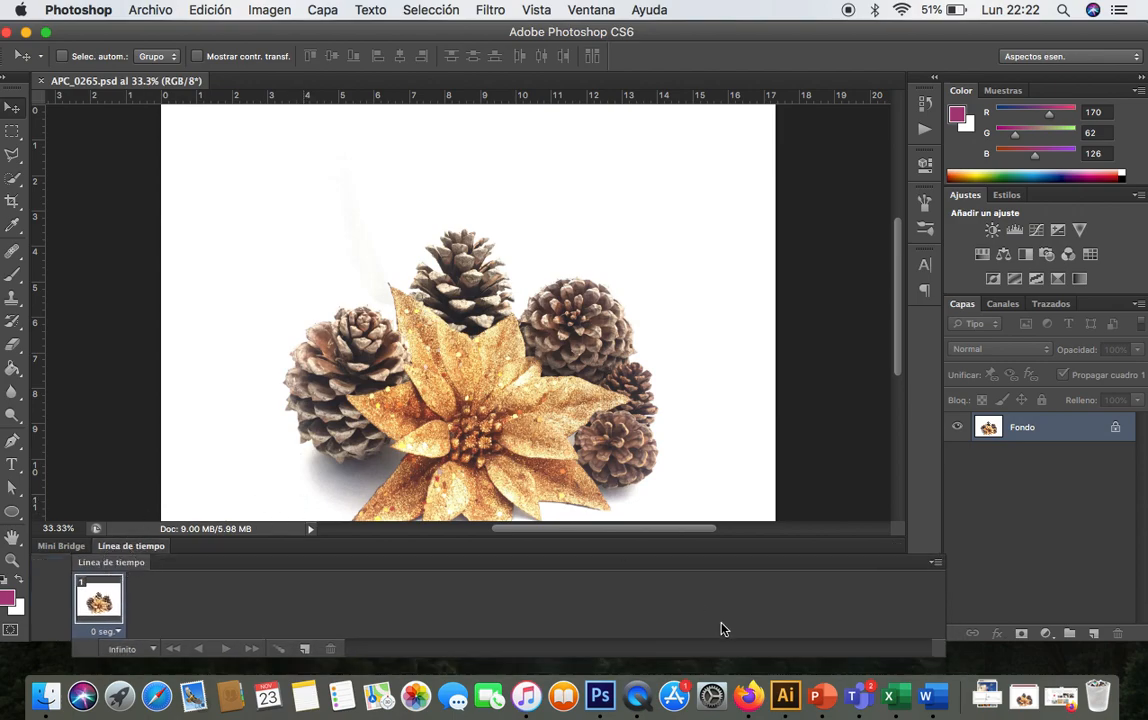
- Close the Línea de tiempo panel
{"action": "left_click", "coordinate": [600, 10]}
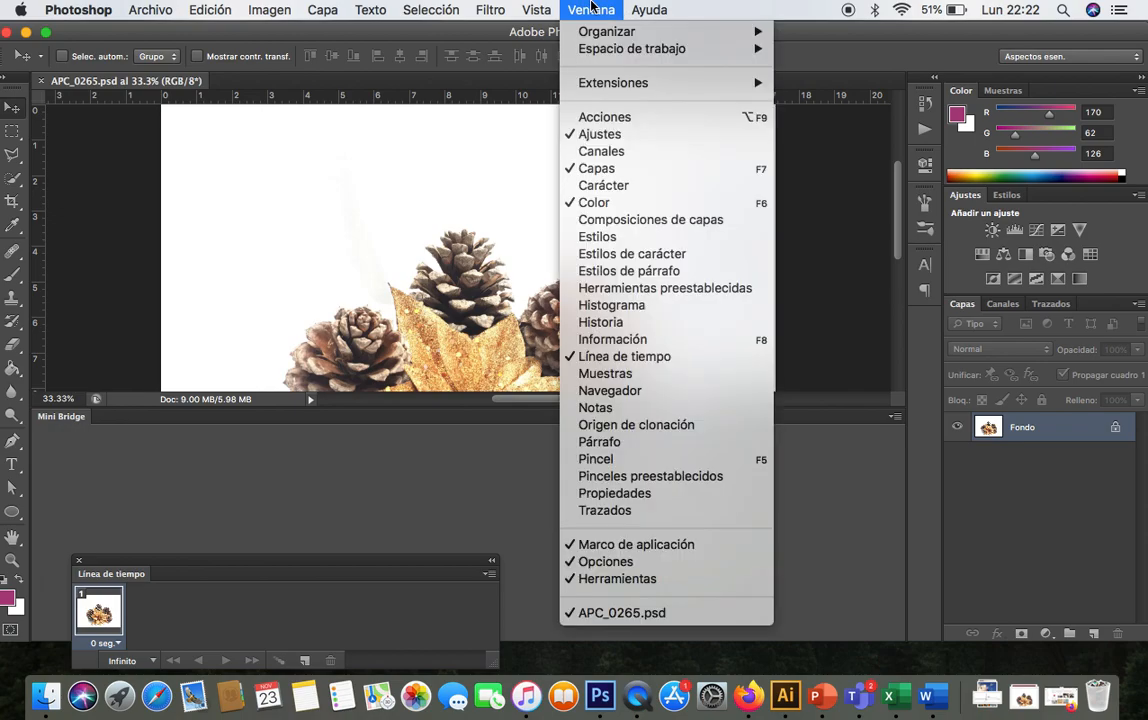
{"action": "left_click", "coordinate": [569, 357]}
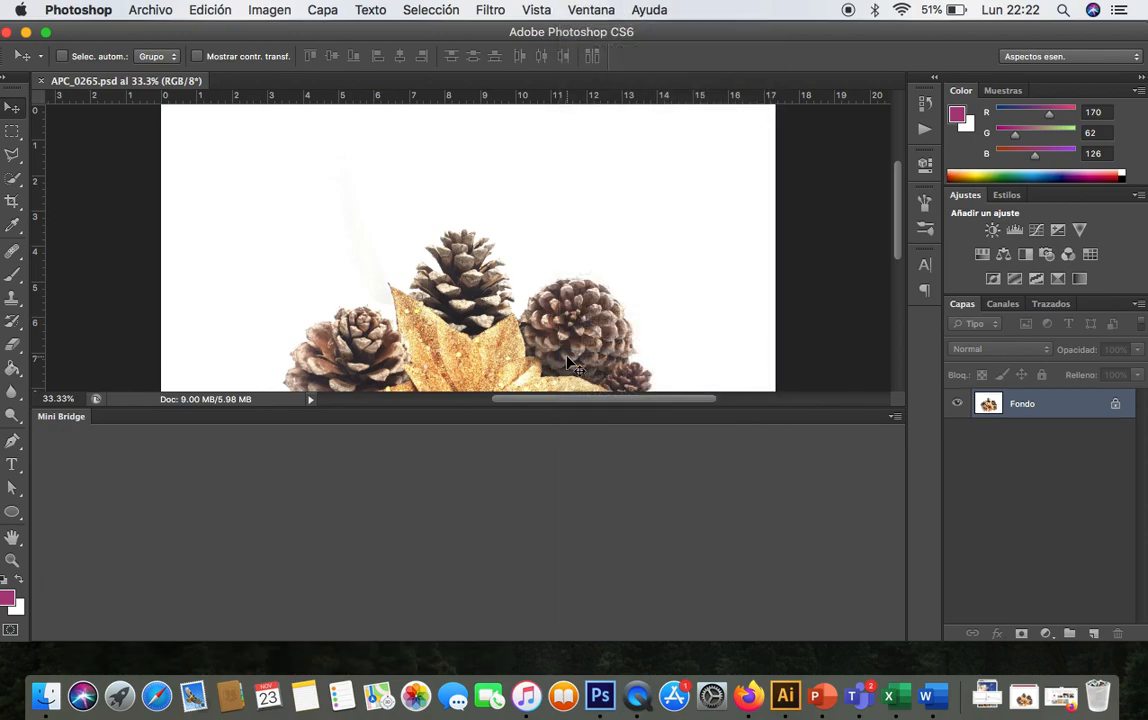
- Shrink the Mini Bridge panel and move it down to the bottom edge, below the image
{"action": "left_click_drag", "start_coordinate": [771, 416], "coordinate": [764, 656]}
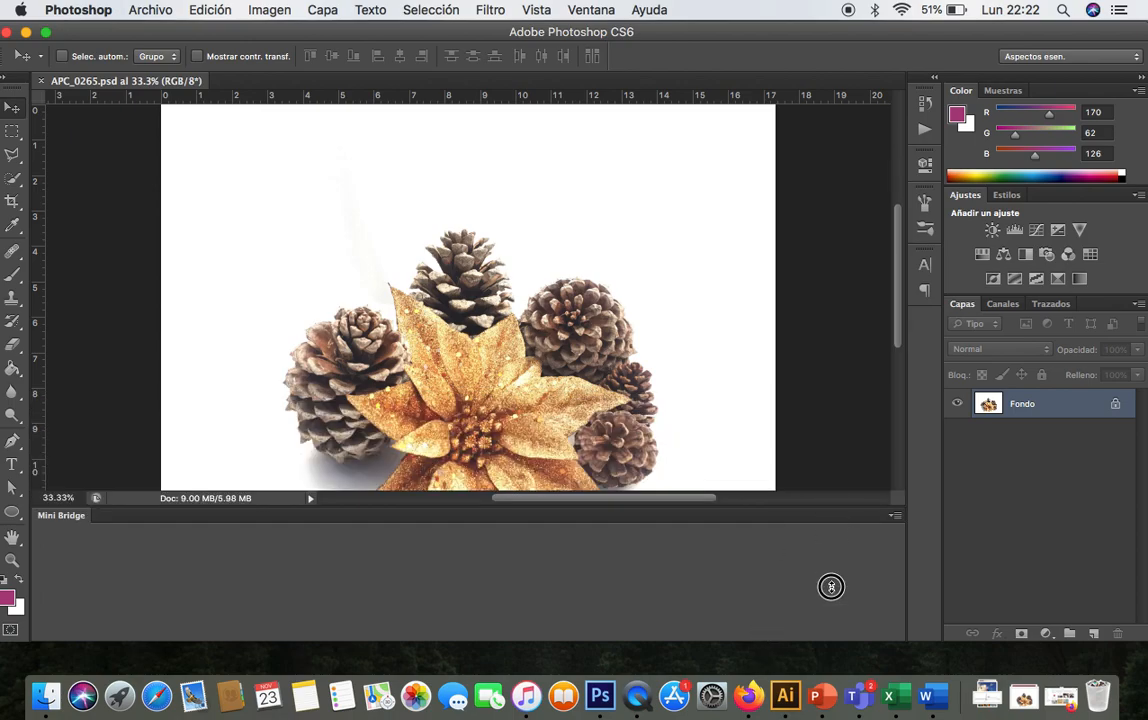
{"action": "left_click", "coordinate": [603, 11]}
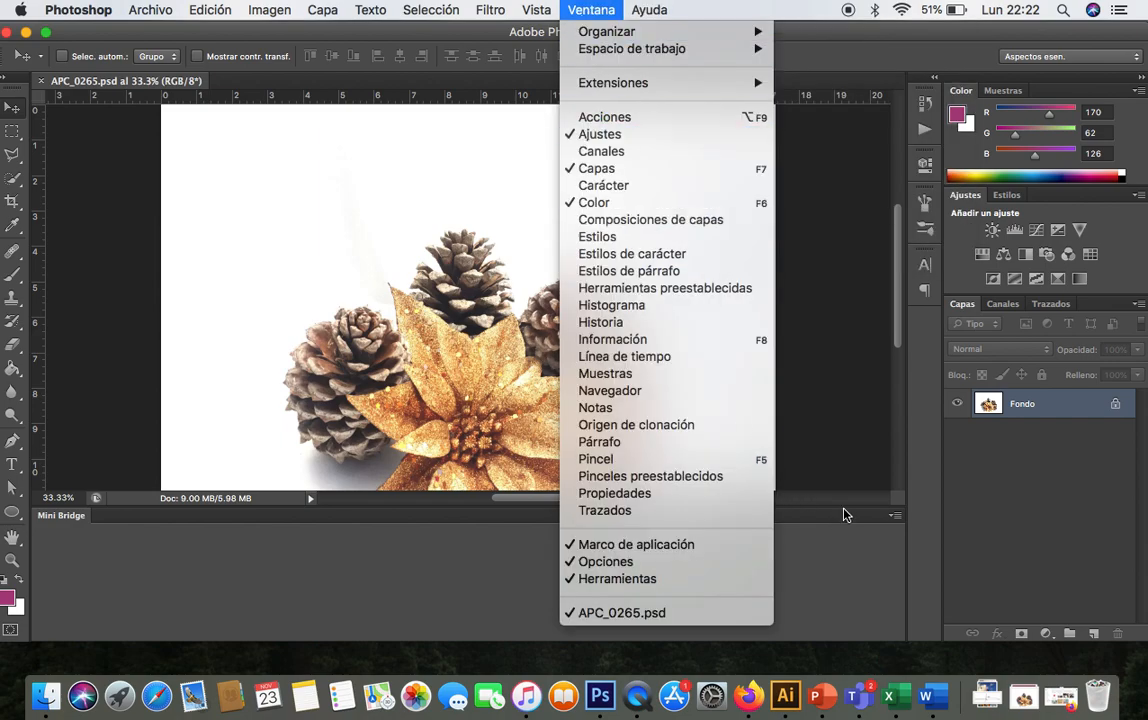
{"action": "left_click", "coordinate": [800, 495]}
{"action": "left_click_drag", "start_coordinate": [88, 518], "coordinate": [84, 652]}
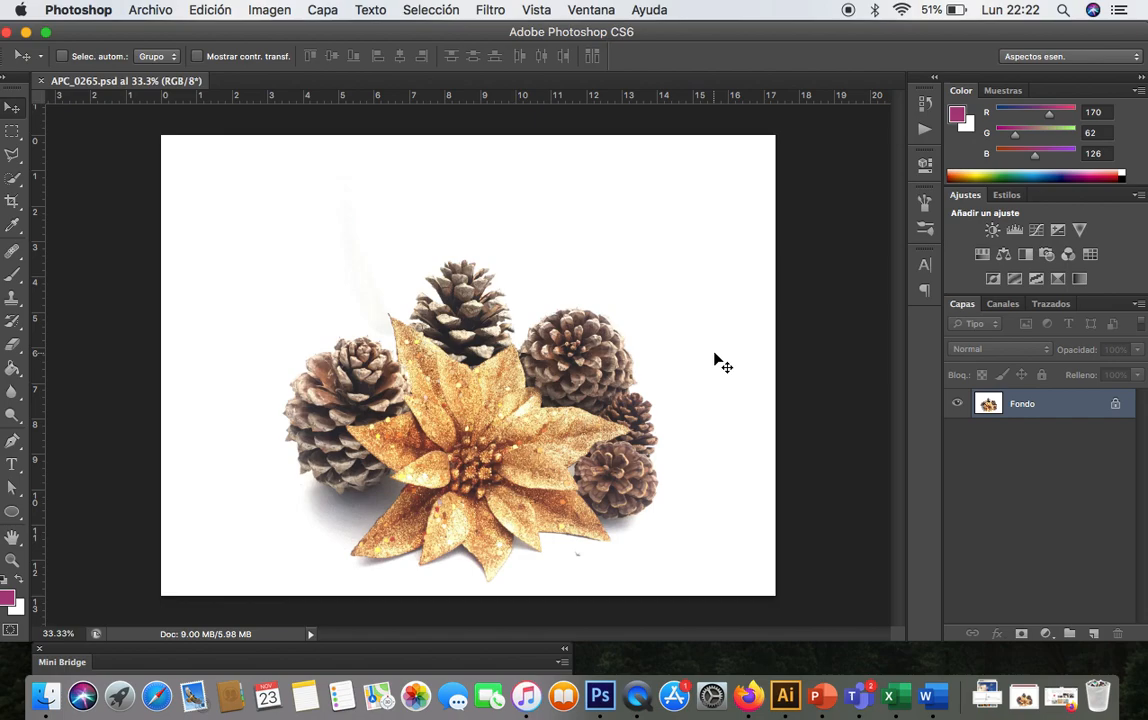
{"action": "left_click", "coordinate": [595, 9]}
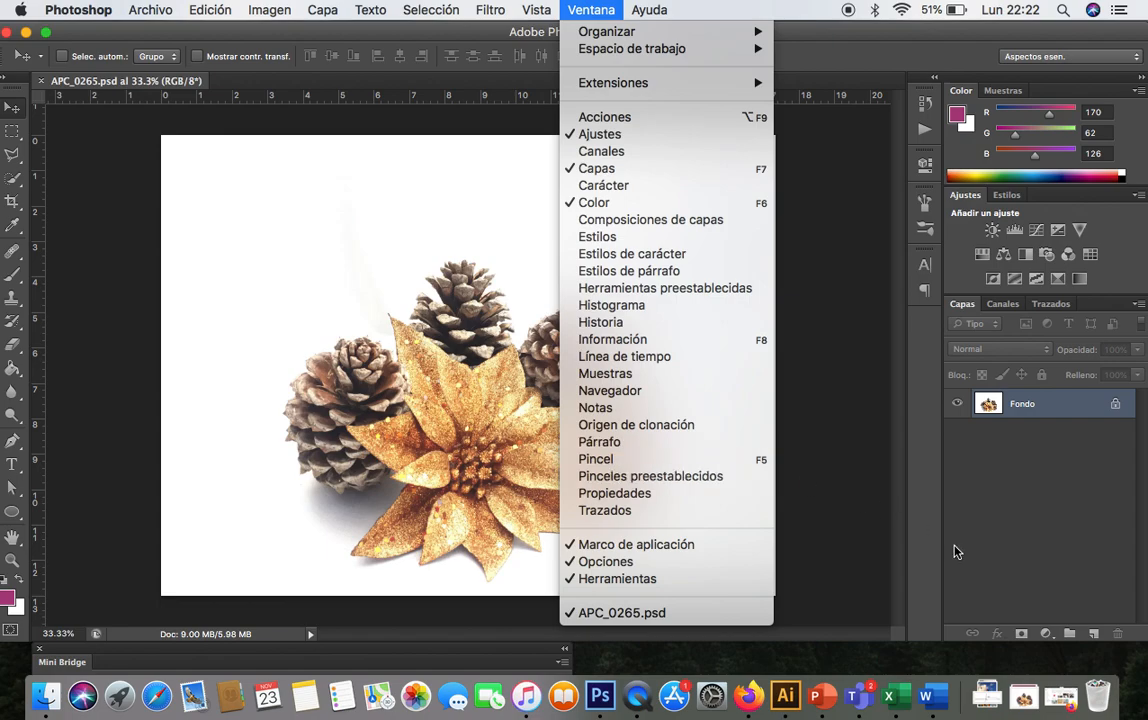
{"action": "left_click", "coordinate": [993, 515]}
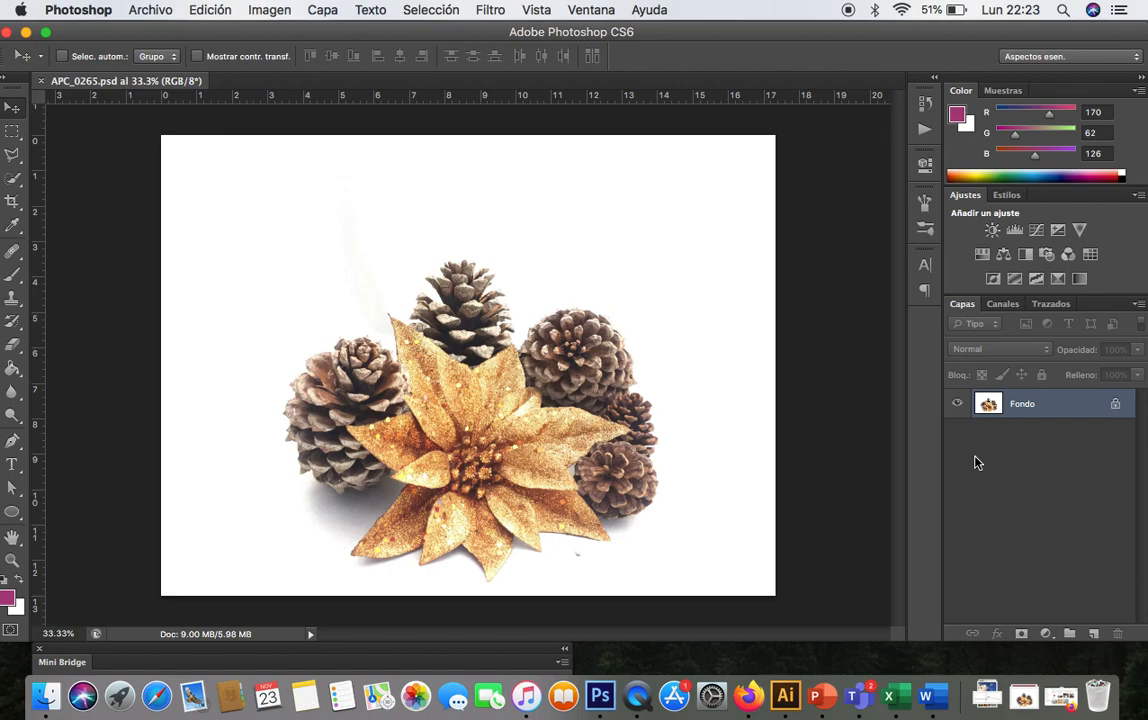
- Create a new layer group and rename it ILUMINACIONES
{"action": "left_click", "coordinate": [1070, 634]}
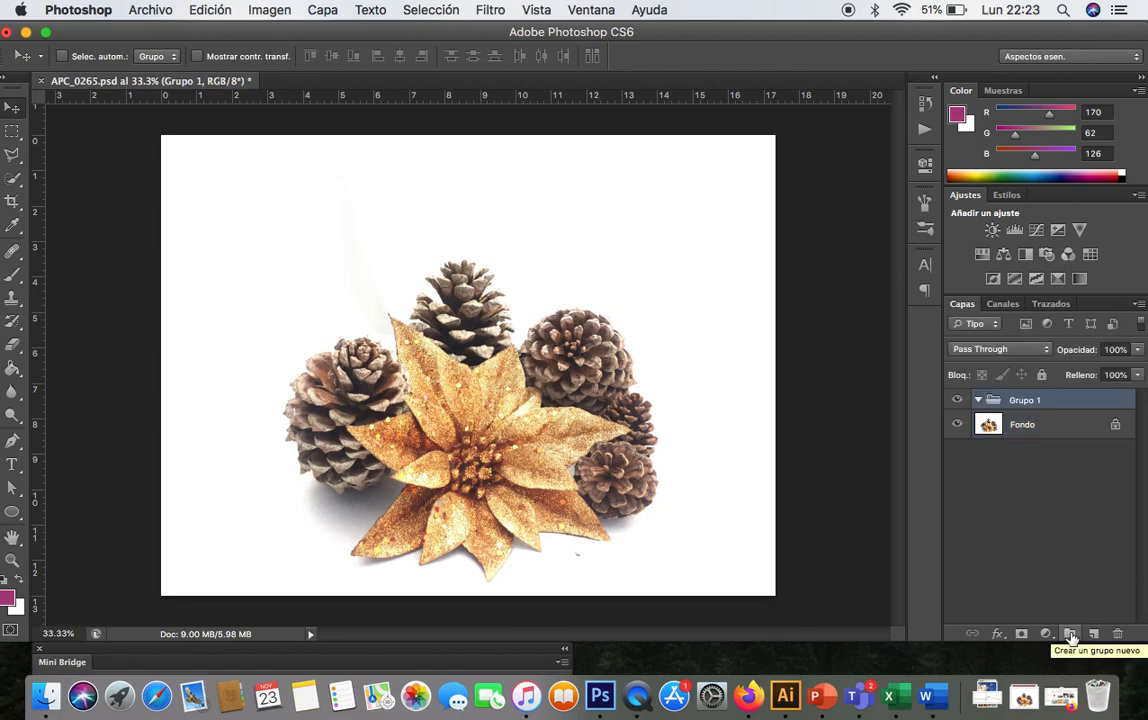
{"action": "double_click", "coordinate": [1027, 400]}
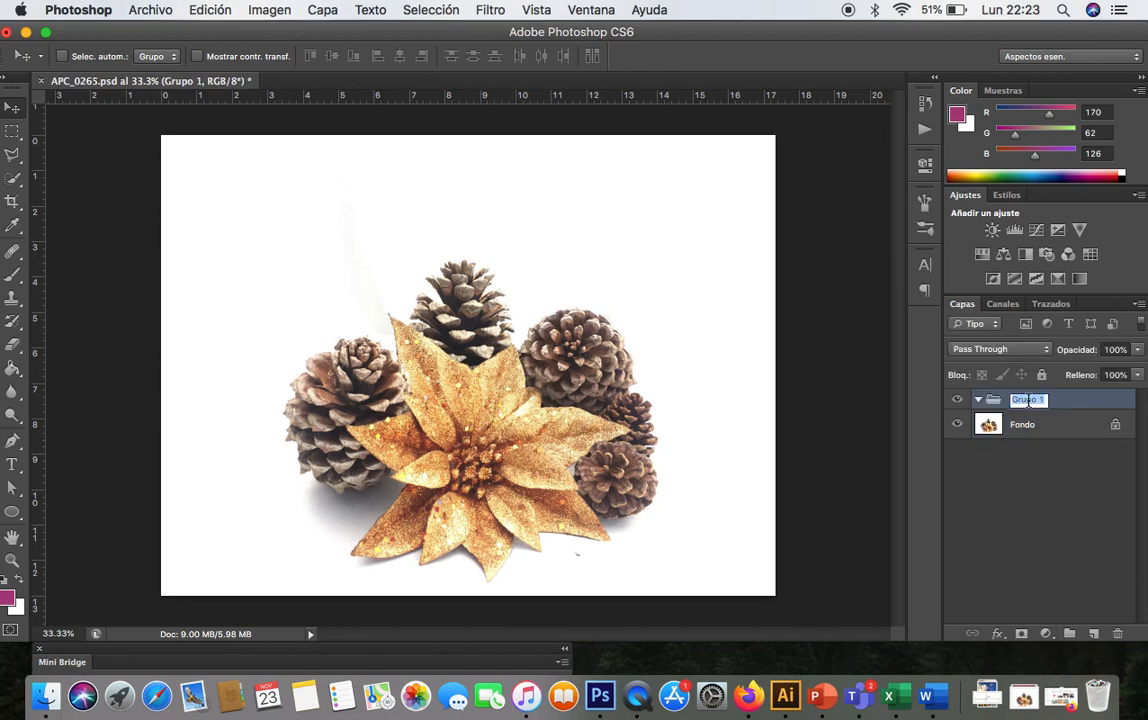
{"action": "key", "text": "BackSpace"}
{"action": "type", "text": "ILUMINACIONES"}
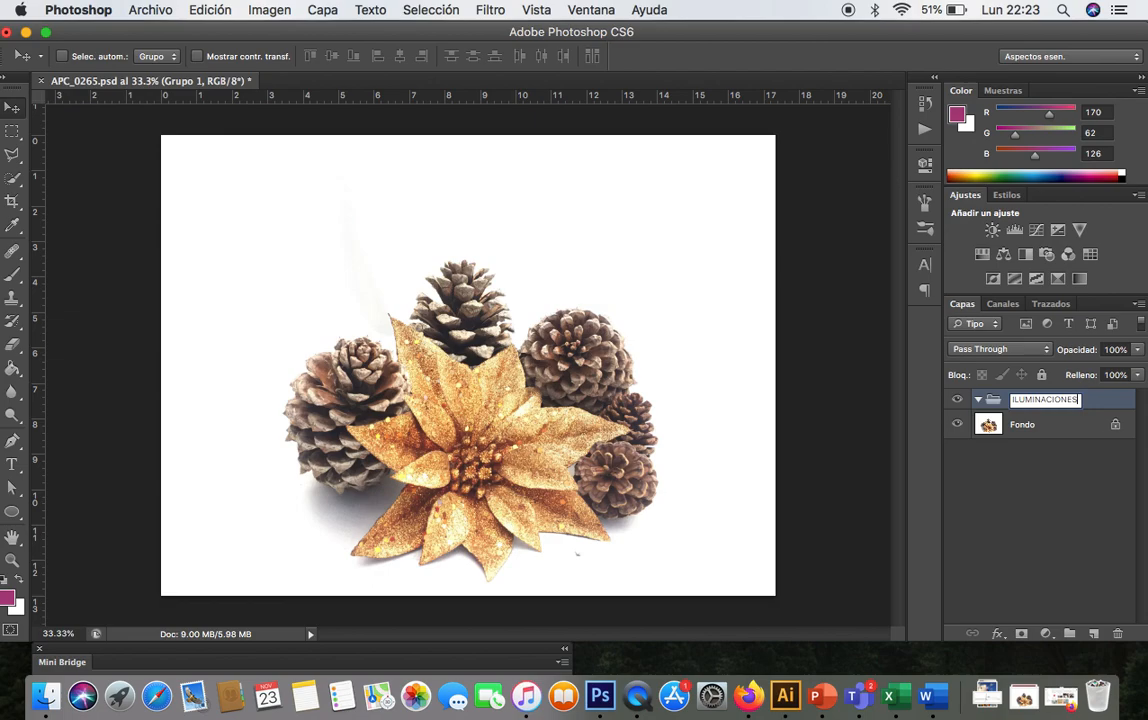
{"action": "left_click", "coordinate": [1097, 402]}
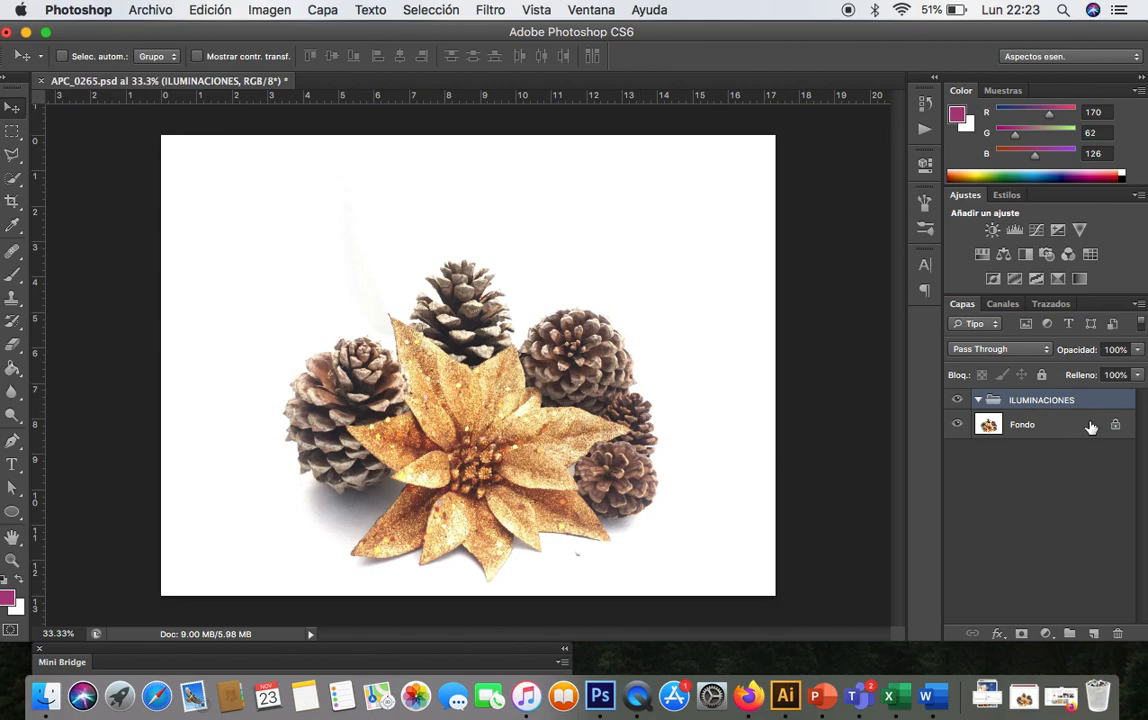
- Add a Curves adjustment layer in the group and raise the curve's midpoint to brighten the image
{"action": "left_click", "coordinate": [1047, 635]}
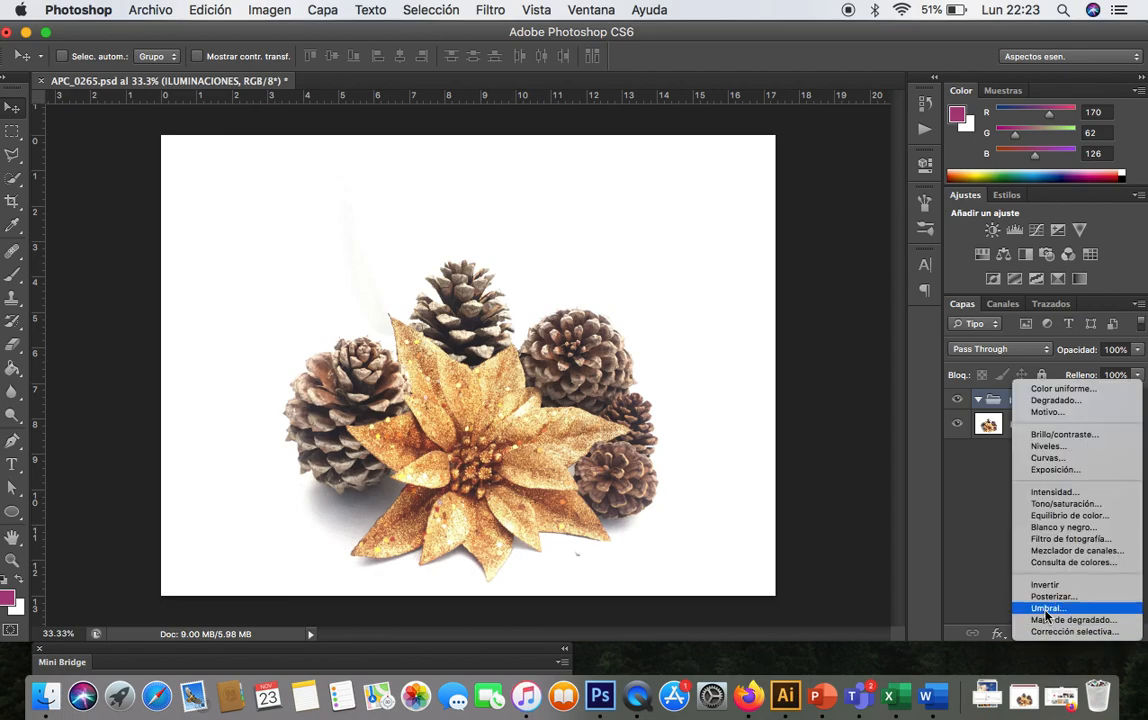
{"action": "left_click", "coordinate": [1064, 459]}
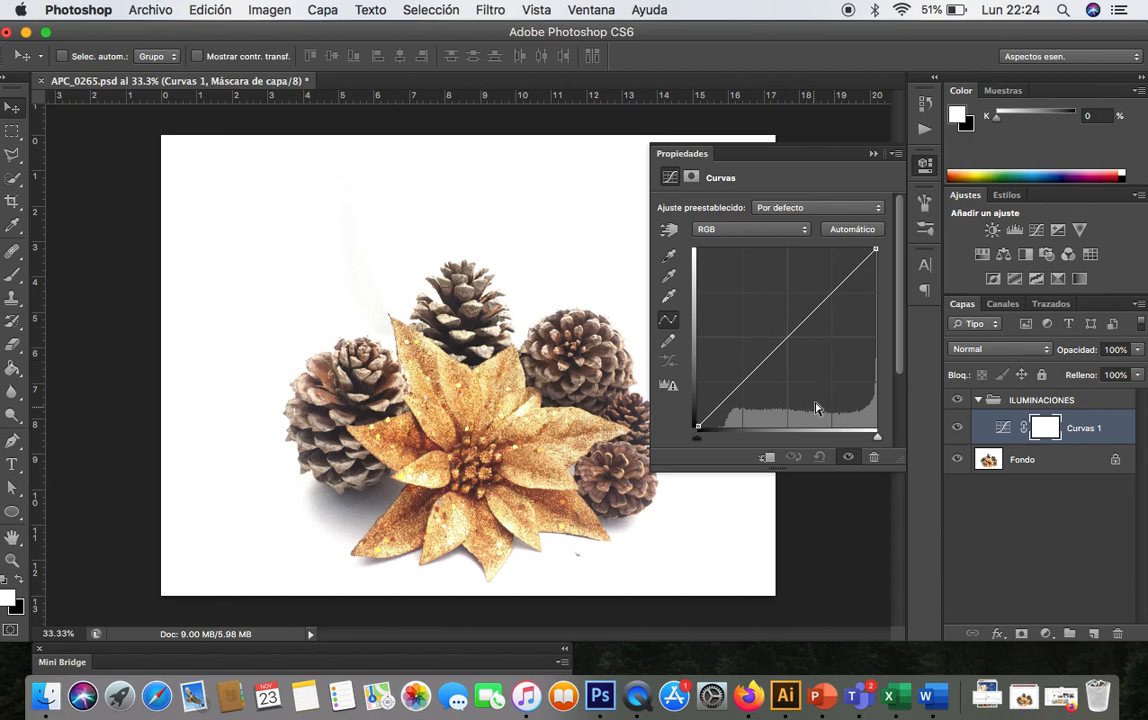
{"action": "mouse_move", "coordinate": [781, 345]}
{"action": "left_mouse_down"}
{"action": "mouse_move", "coordinate": [747, 313]}
{"action": "mouse_move", "coordinate": [781, 374]}
{"action": "mouse_move", "coordinate": [788, 352]}
{"action": "left_mouse_up"}
{"action": "left_click_drag", "start_coordinate": [877, 437], "coordinate": [900, 432]}
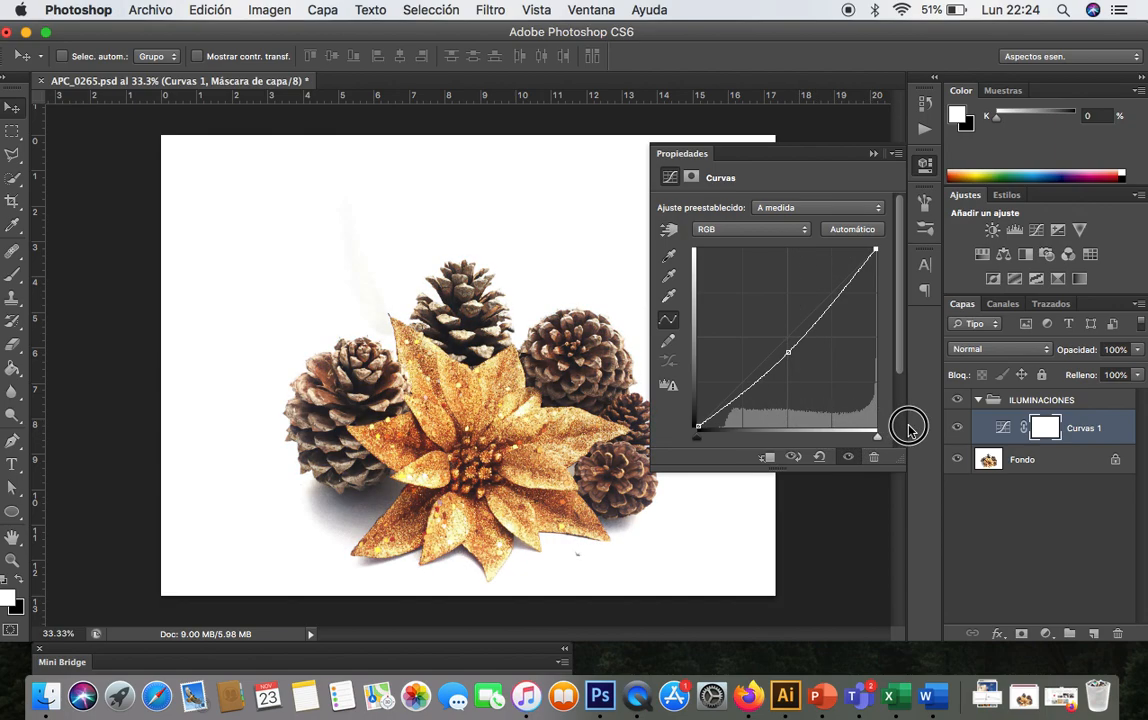
{"action": "left_click_drag", "start_coordinate": [700, 438], "coordinate": [672, 424]}
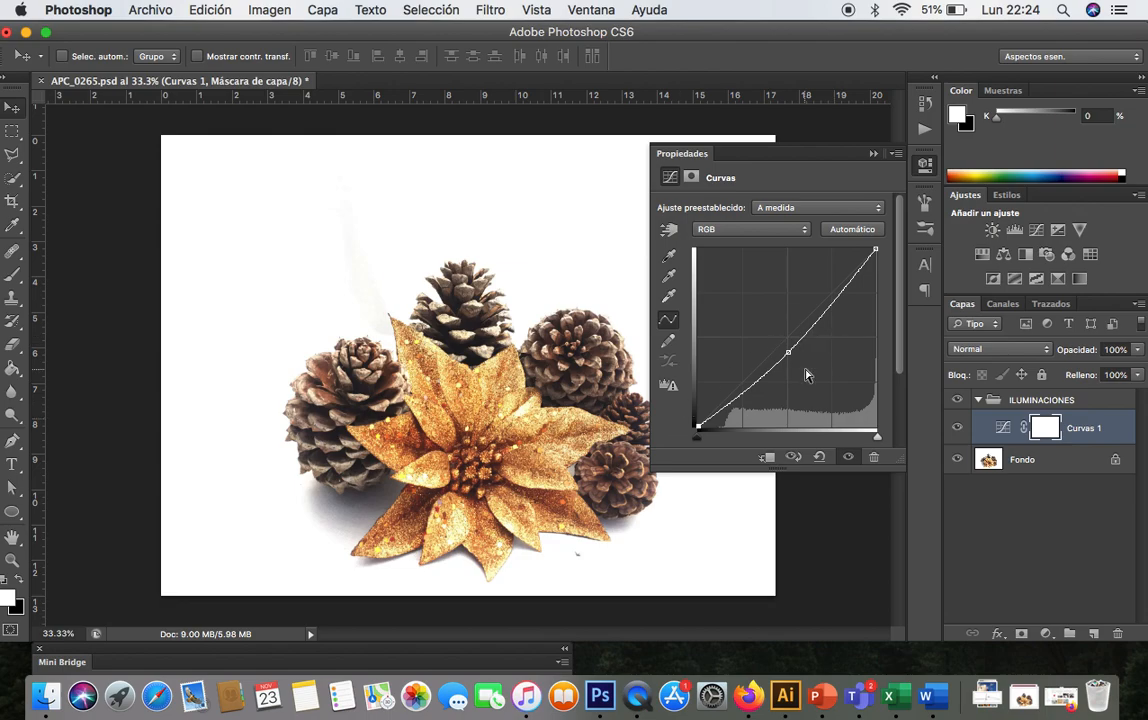
{"action": "left_click", "coordinate": [873, 155]}
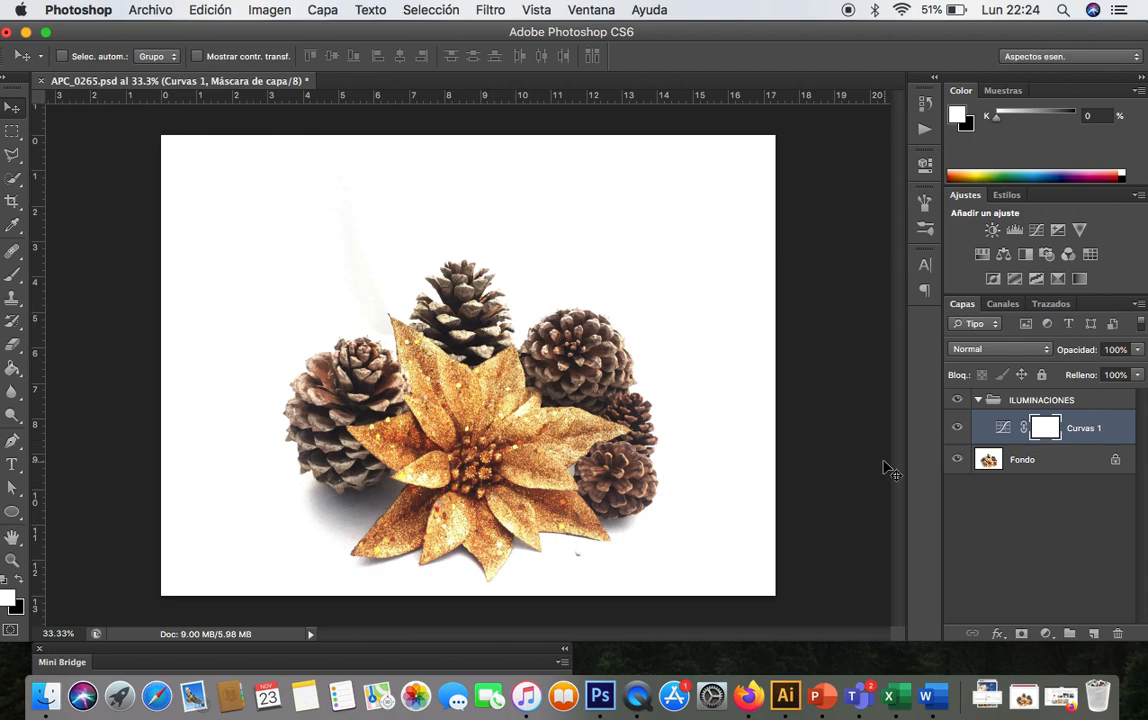
- Switch to a black foreground, choose the Brush tool and paint a stroke on the Curves mask over the flower
{"action": "key", "text": "super+plus"}
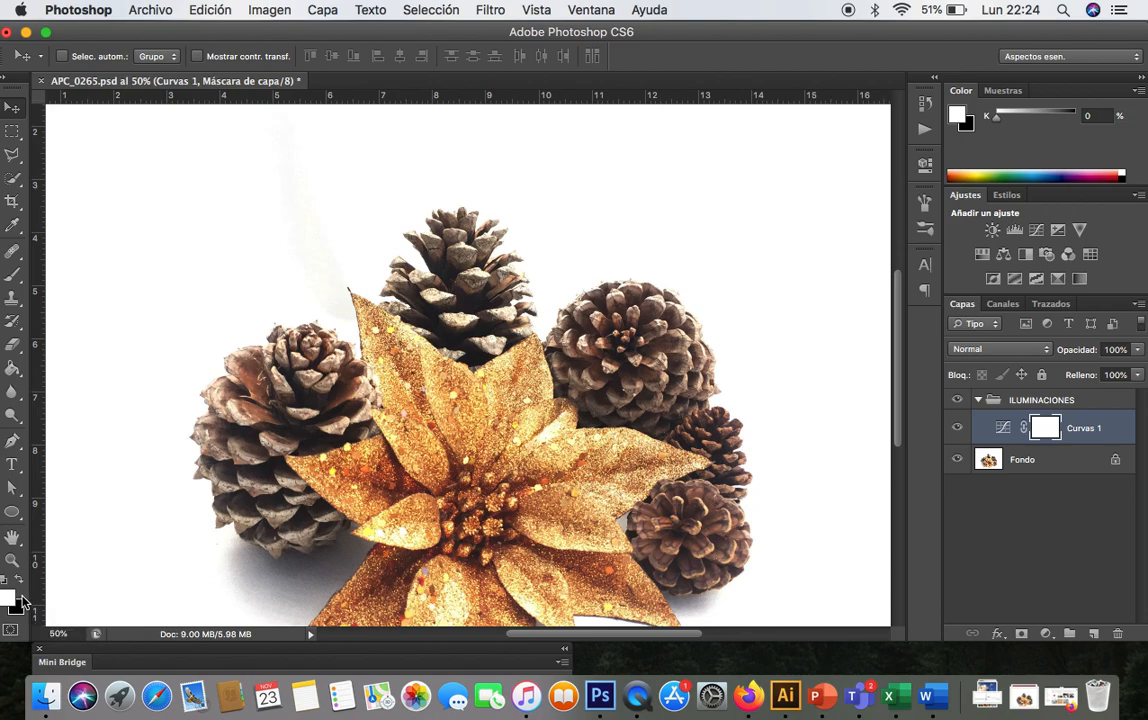
{"action": "key", "text": "x"}
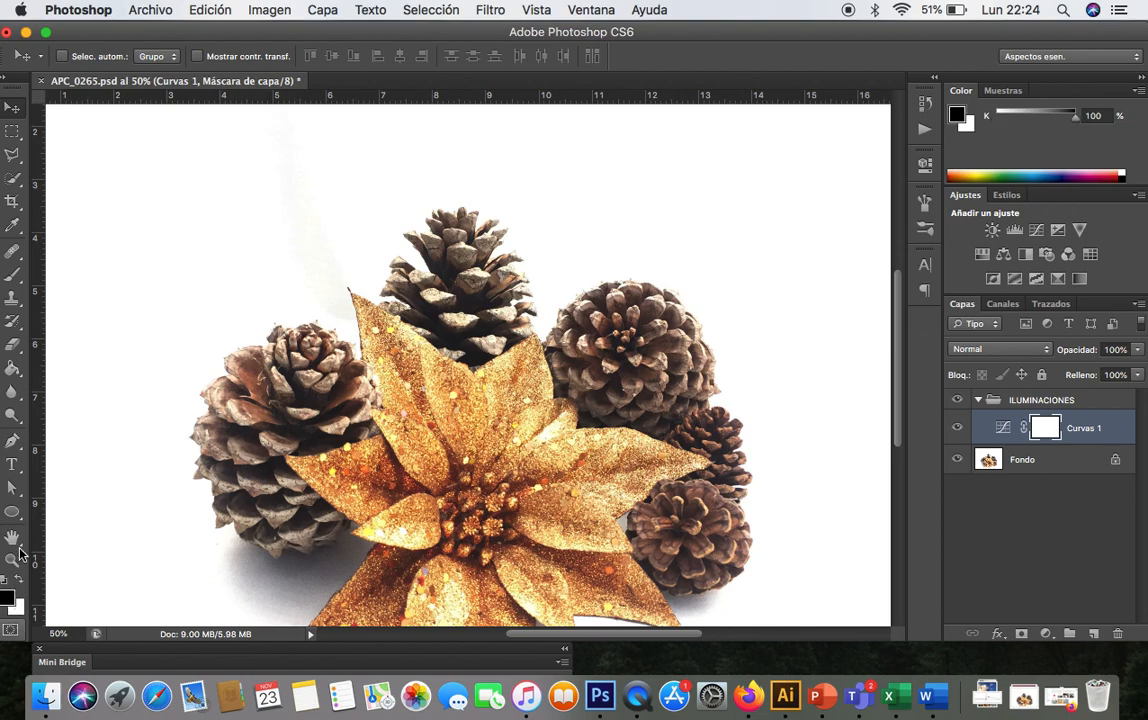
{"action": "left_click", "coordinate": [12, 268]}
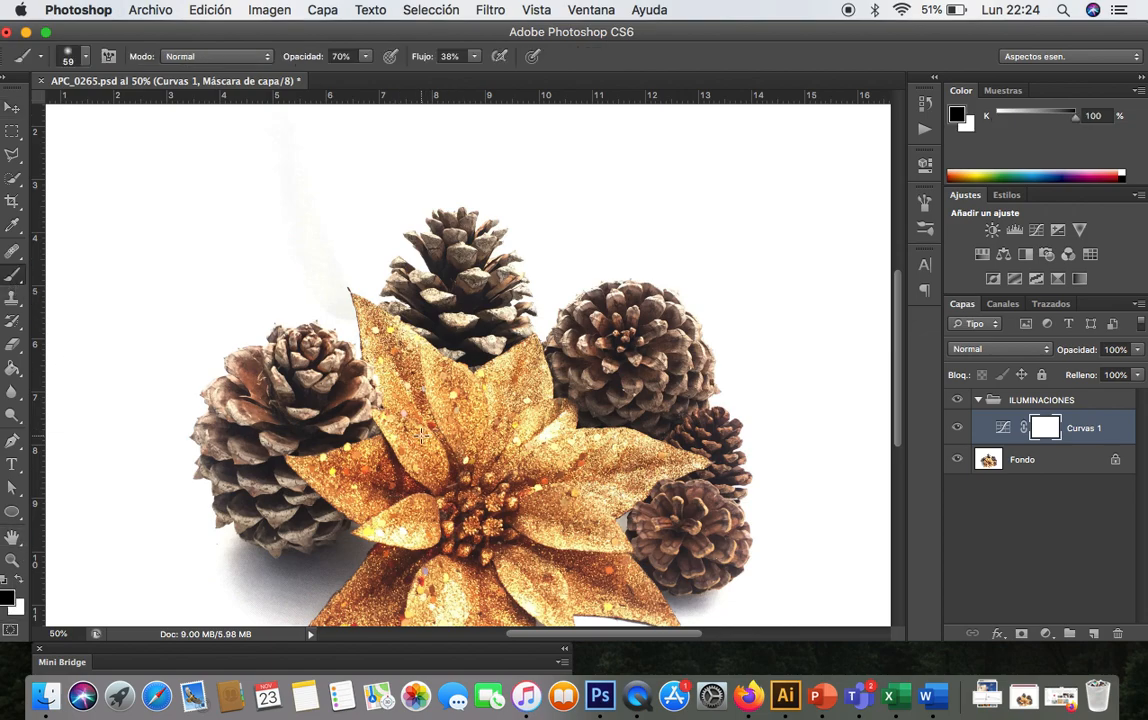
{"action": "mouse_move", "coordinate": [401, 473]}
{"action": "left_mouse_down"}
{"action": "mouse_move", "coordinate": [397, 454]}
{"action": "mouse_move", "coordinate": [411, 469]}
{"action": "left_mouse_up"}
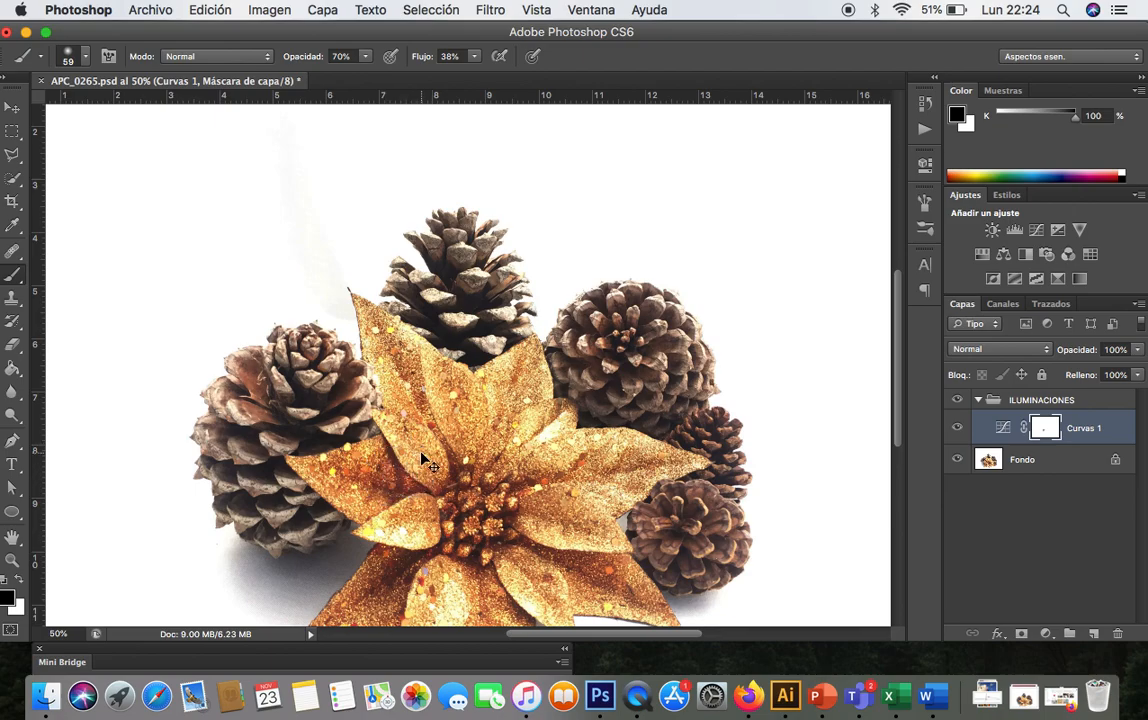
- Undo the brush stroke on the Curves mask
{"action": "key", "text": "super+plus"}
{"action": "key", "text": "super+plus"}
{"action": "scroll", "coordinate": [421, 453], "scroll_direction": "down", "scroll_amount": 3}
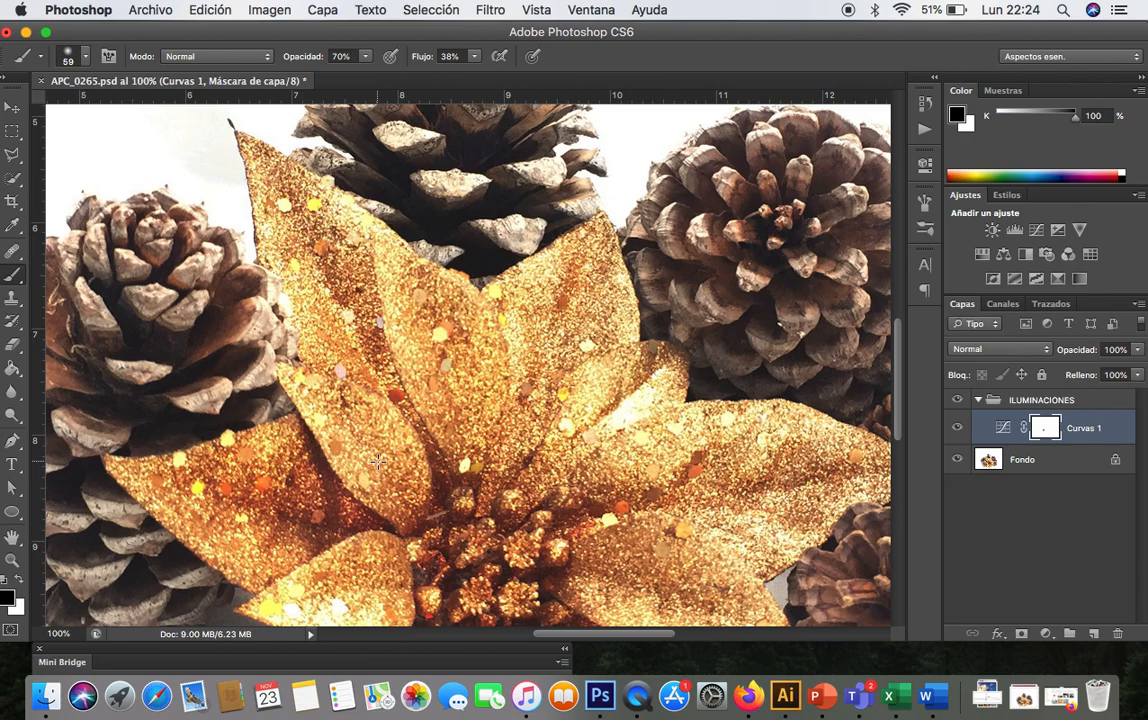
{"action": "key", "text": "super+minus"}
{"action": "key", "text": "super+minus"}
{"action": "key", "text": "super+minus"}
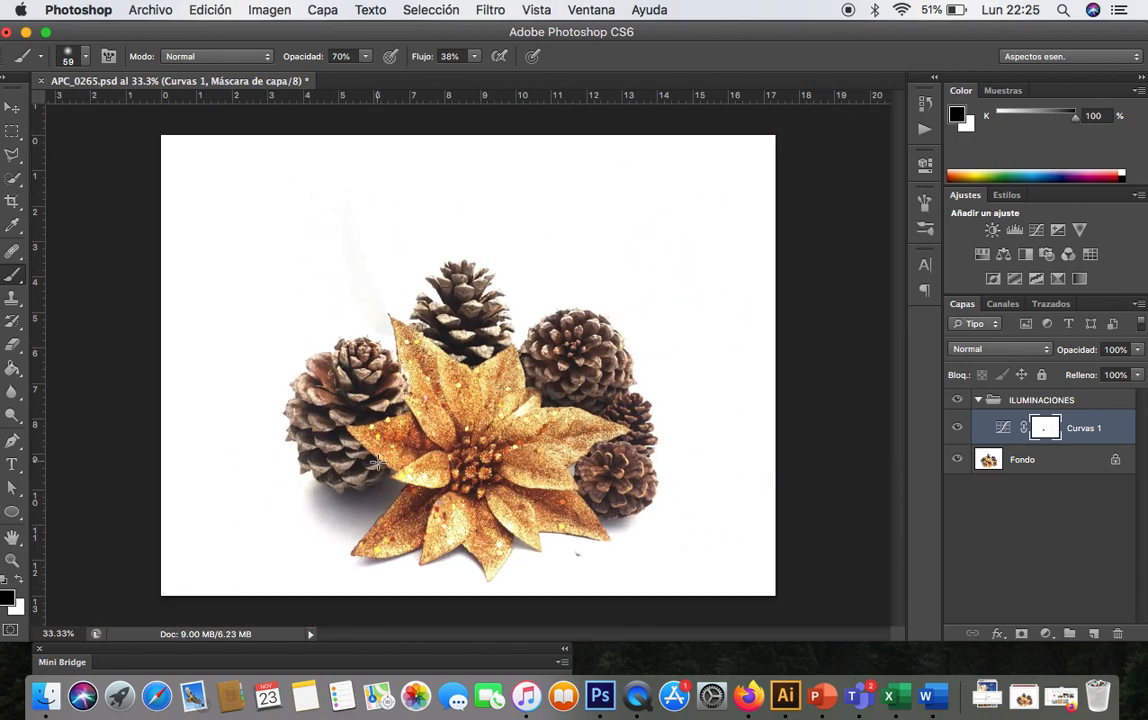
{"action": "key", "text": "super+z"}
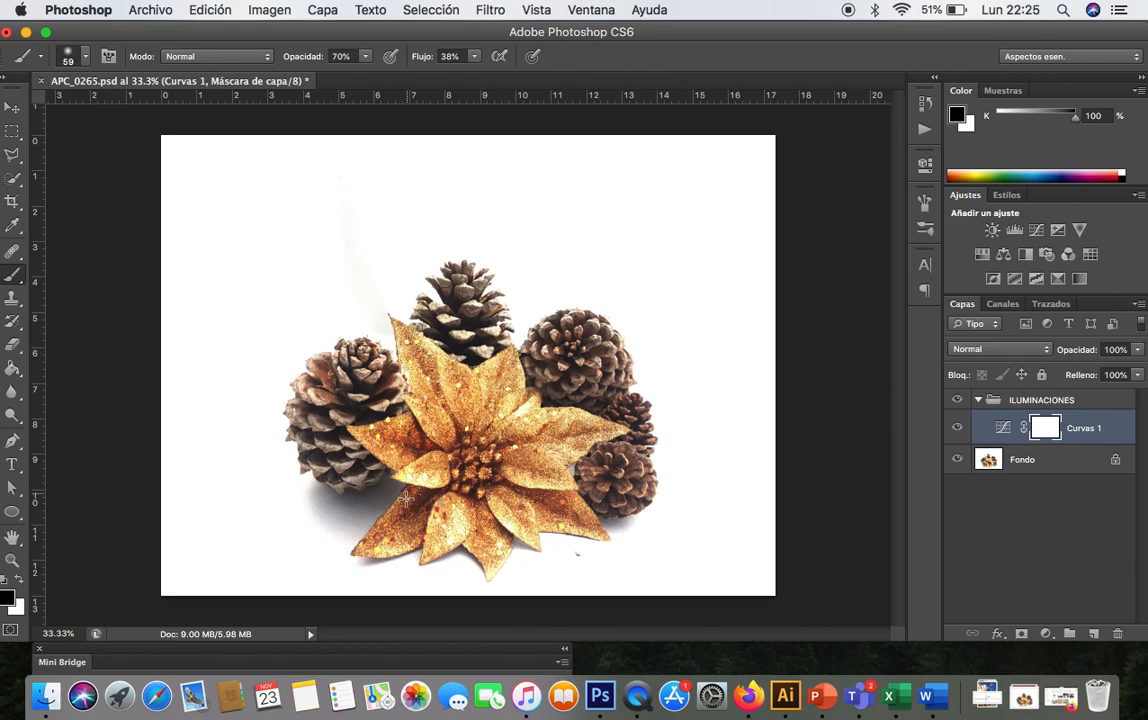
- Set the brush opacity to 91% and paint black on the Curves mask over the shadow left of the flower
{"action": "key", "text": "super+plus"}
{"action": "key", "text": "super+plus"}
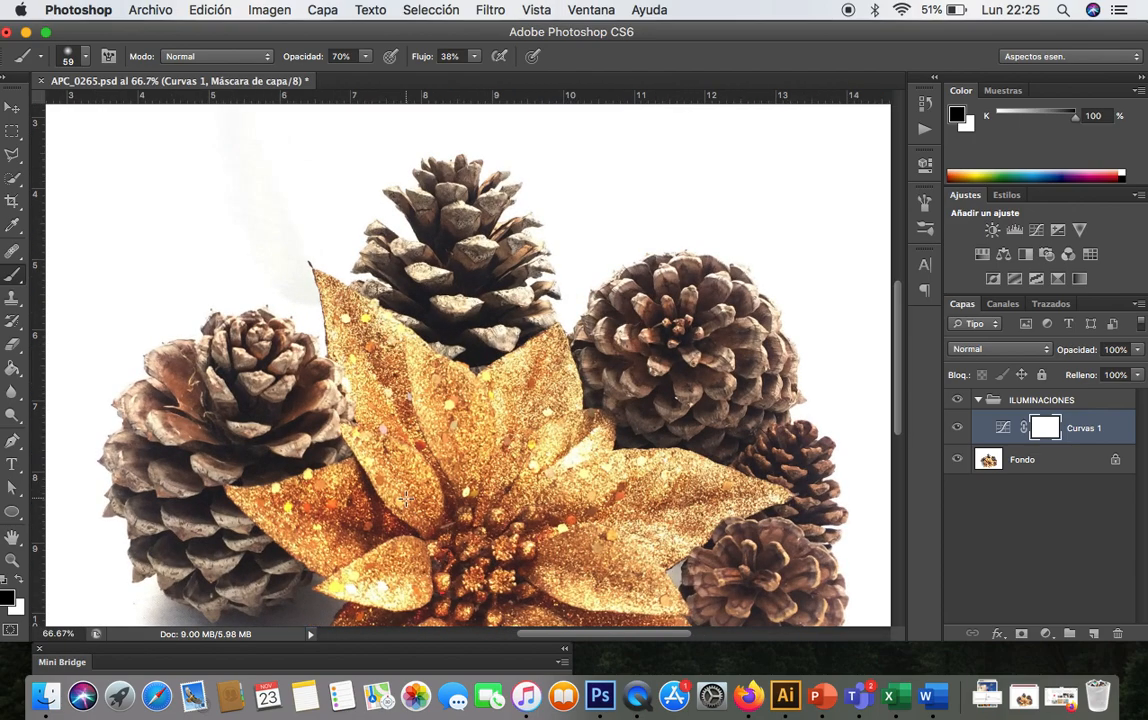
{"action": "scroll", "coordinate": [405, 497], "scroll_direction": "down", "scroll_amount": 5}
{"action": "scroll", "coordinate": [405, 497], "scroll_direction": "left", "scroll_amount": 4}
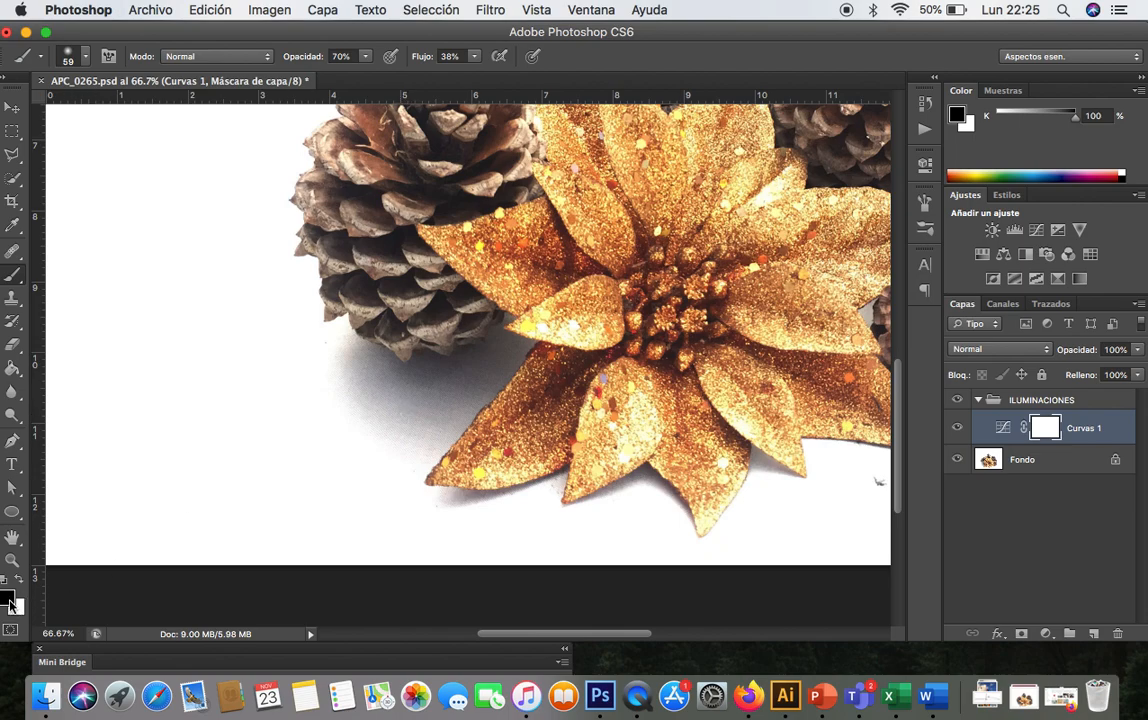
{"action": "left_click", "coordinate": [366, 56]}
{"action": "left_click_drag", "start_coordinate": [374, 67], "coordinate": [385, 72]}
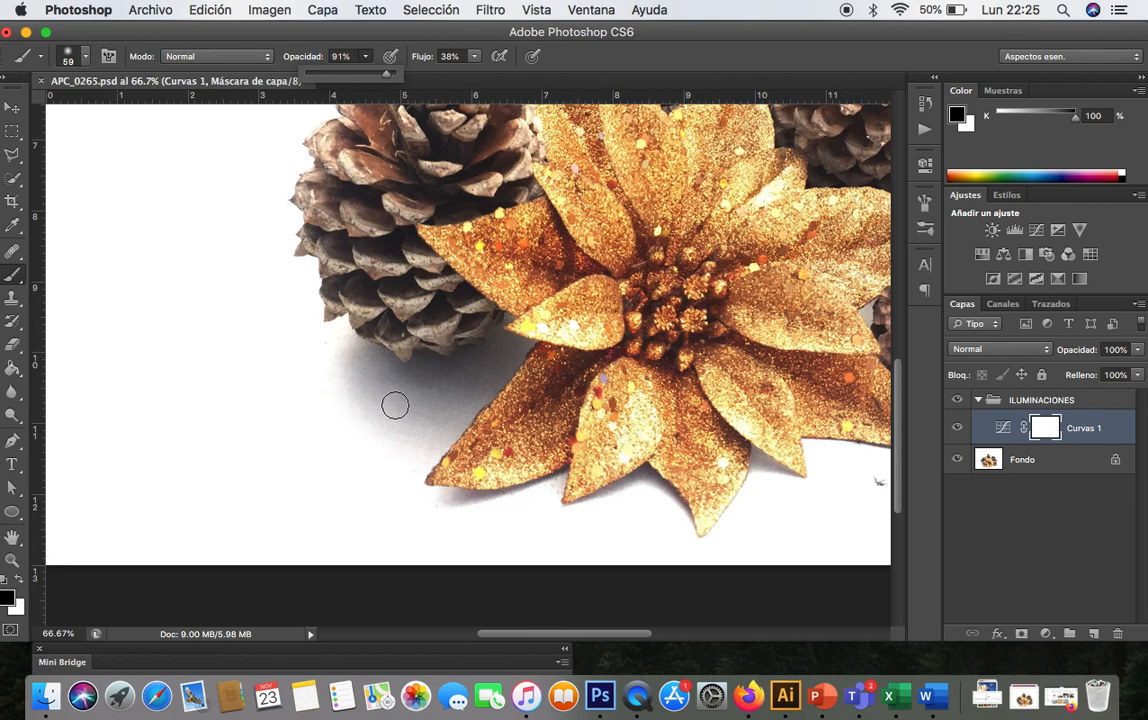
{"action": "left_click", "coordinate": [369, 402]}
{"action": "mouse_move", "coordinate": [369, 402]}
{"action": "left_mouse_down"}
{"action": "mouse_move", "coordinate": [354, 399]}
{"action": "mouse_move", "coordinate": [372, 390]}
{"action": "mouse_move", "coordinate": [346, 379]}
{"action": "mouse_move", "coordinate": [345, 355]}
{"action": "mouse_move", "coordinate": [359, 431]}
{"action": "mouse_move", "coordinate": [379, 413]}
{"action": "mouse_move", "coordinate": [415, 415]}
{"action": "mouse_move", "coordinate": [419, 433]}
{"action": "mouse_move", "coordinate": [479, 382]}
{"action": "mouse_move", "coordinate": [392, 372]}
{"action": "mouse_move", "coordinate": [359, 351]}
{"action": "mouse_move", "coordinate": [409, 373]}
{"action": "mouse_move", "coordinate": [459, 374]}
{"action": "mouse_move", "coordinate": [515, 354]}
{"action": "mouse_move", "coordinate": [401, 443]}
{"action": "mouse_move", "coordinate": [392, 420]}
{"action": "mouse_move", "coordinate": [351, 392]}
{"action": "mouse_move", "coordinate": [347, 349]}
{"action": "mouse_move", "coordinate": [336, 387]}
{"action": "mouse_move", "coordinate": [354, 413]}
{"action": "mouse_move", "coordinate": [320, 372]}
{"action": "left_mouse_up"}
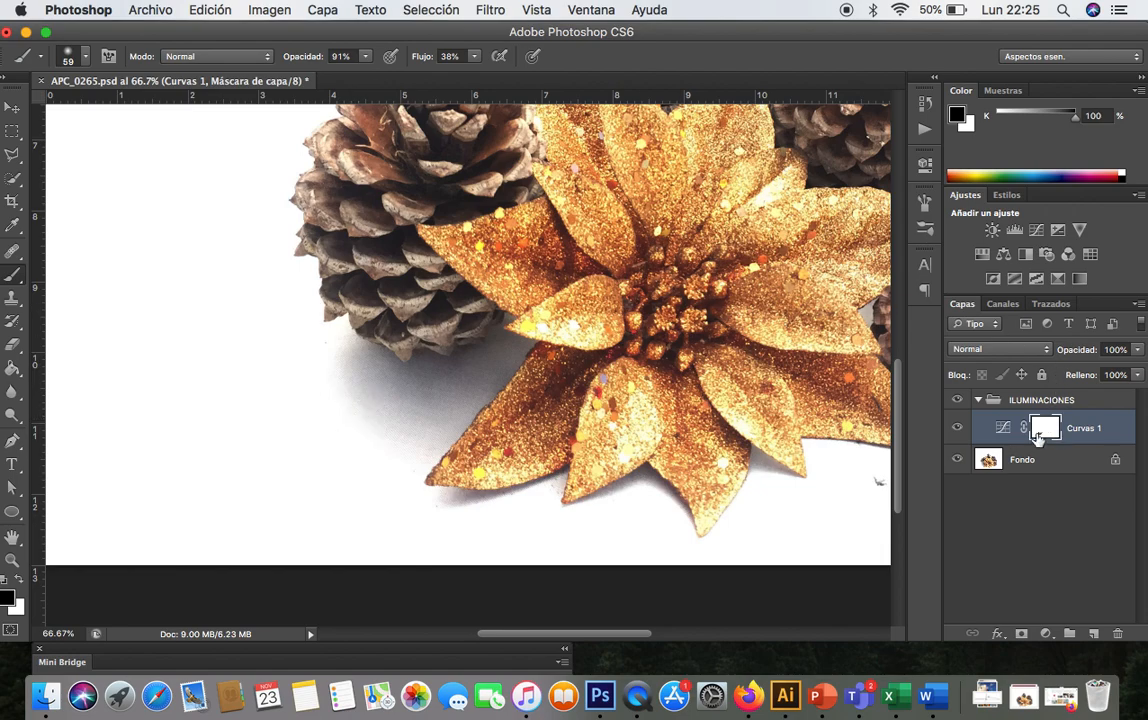
- Hide and show the Curves layer to compare the image with and without the adjustment
{"action": "key", "text": "super+minus"}
{"action": "key", "text": "super+minus"}
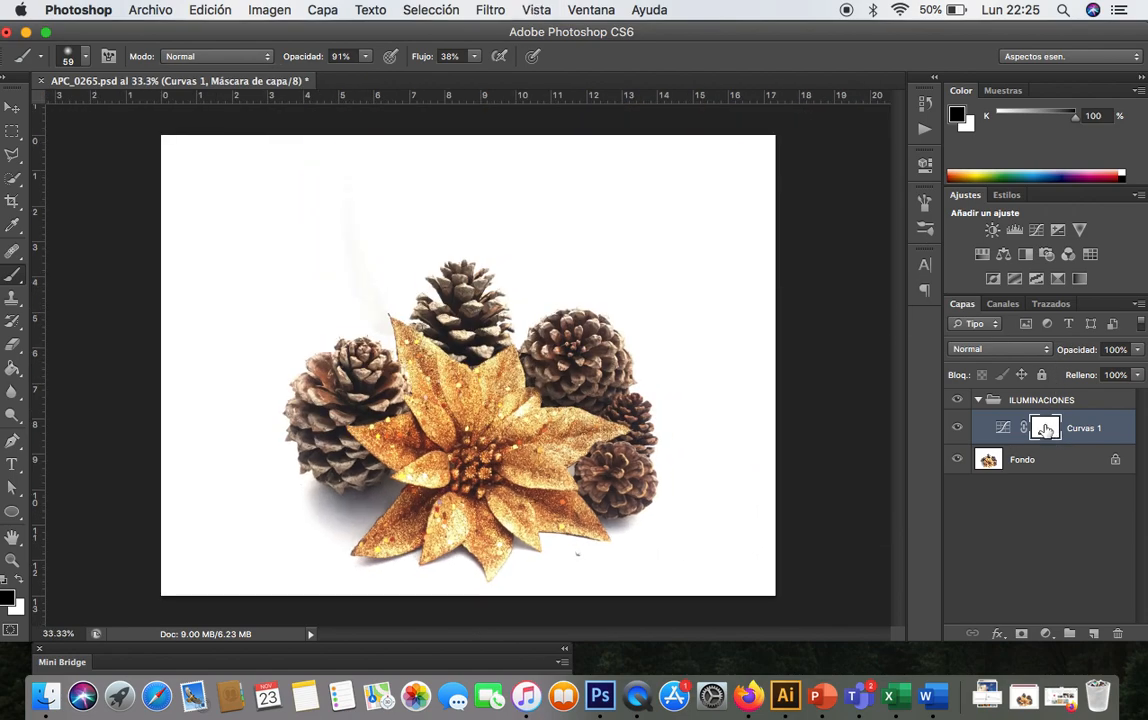
{"action": "left_click", "coordinate": [957, 428]}
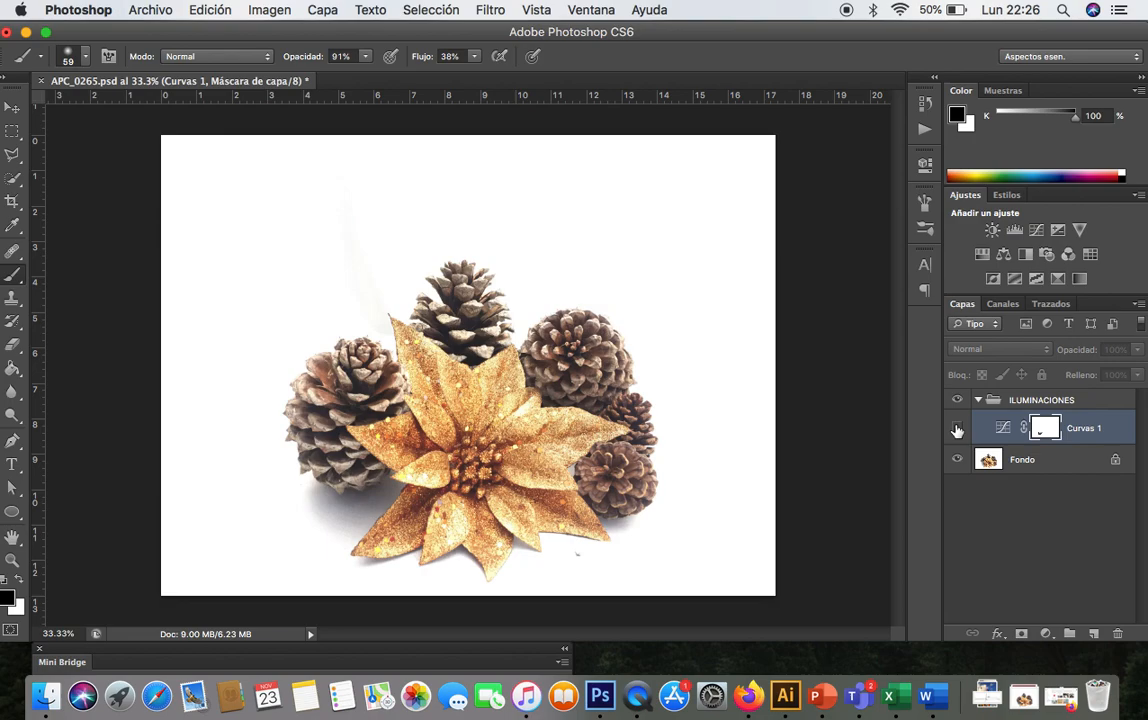
{"action": "key", "text": "super+plus"}
{"action": "left_click", "coordinate": [957, 428]}
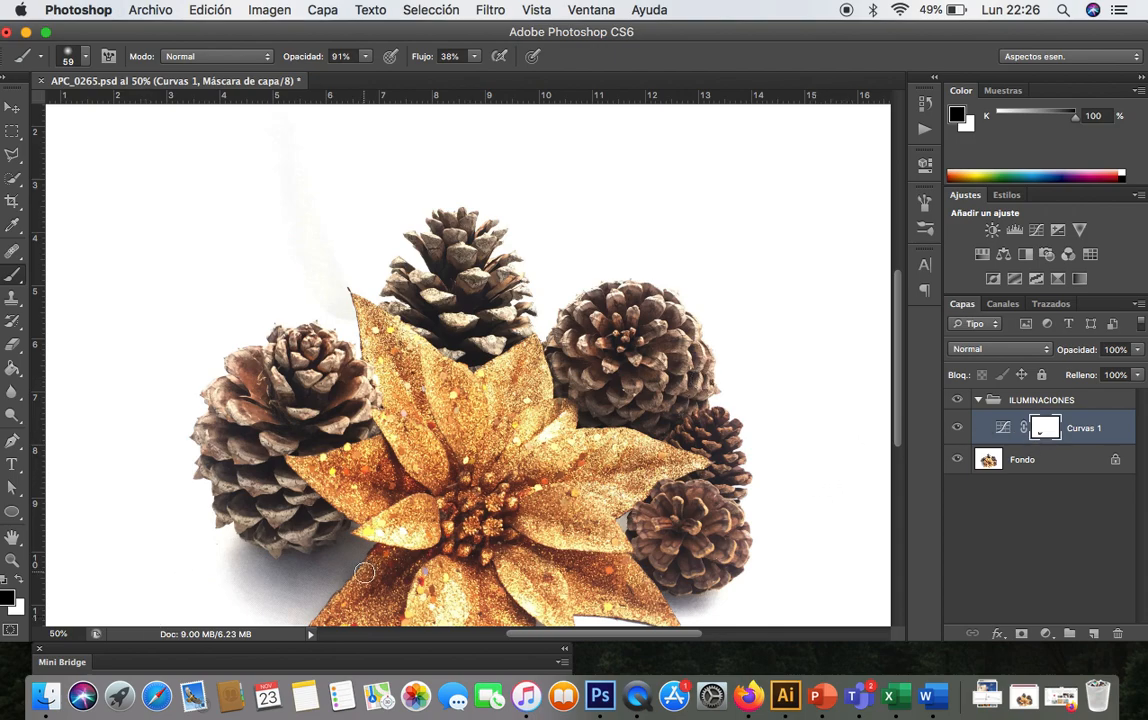
- Paint black on the Curves mask where the flower meets the left pine cone
{"action": "key", "text": "super+plus"}
{"action": "scroll", "coordinate": [365, 573], "scroll_direction": "down", "scroll_amount": 5}
{"action": "scroll", "coordinate": [365, 573], "scroll_direction": "left", "scroll_amount": 3}
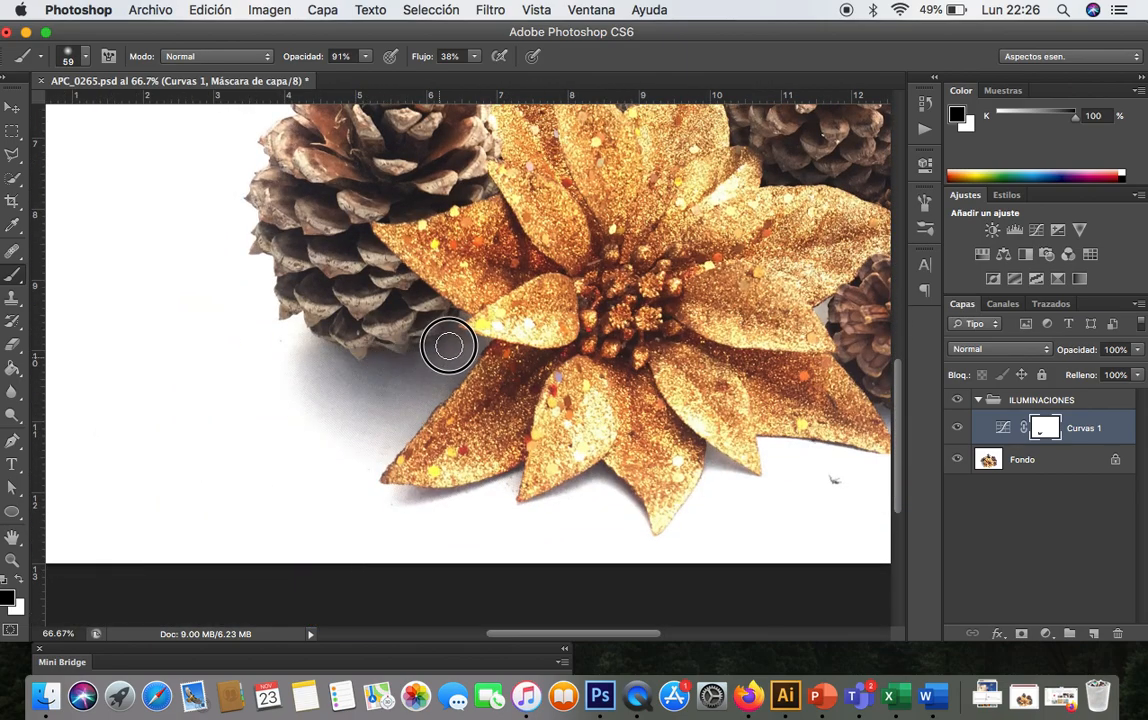
{"action": "mouse_move", "coordinate": [452, 365]}
{"action": "left_mouse_down"}
{"action": "mouse_move", "coordinate": [372, 453]}
{"action": "mouse_move", "coordinate": [328, 429]}
{"action": "mouse_move", "coordinate": [301, 369]}
{"action": "mouse_move", "coordinate": [333, 359]}
{"action": "mouse_move", "coordinate": [322, 365]}
{"action": "mouse_move", "coordinate": [365, 379]}
{"action": "mouse_move", "coordinate": [384, 362]}
{"action": "mouse_move", "coordinate": [464, 354]}
{"action": "left_mouse_up"}
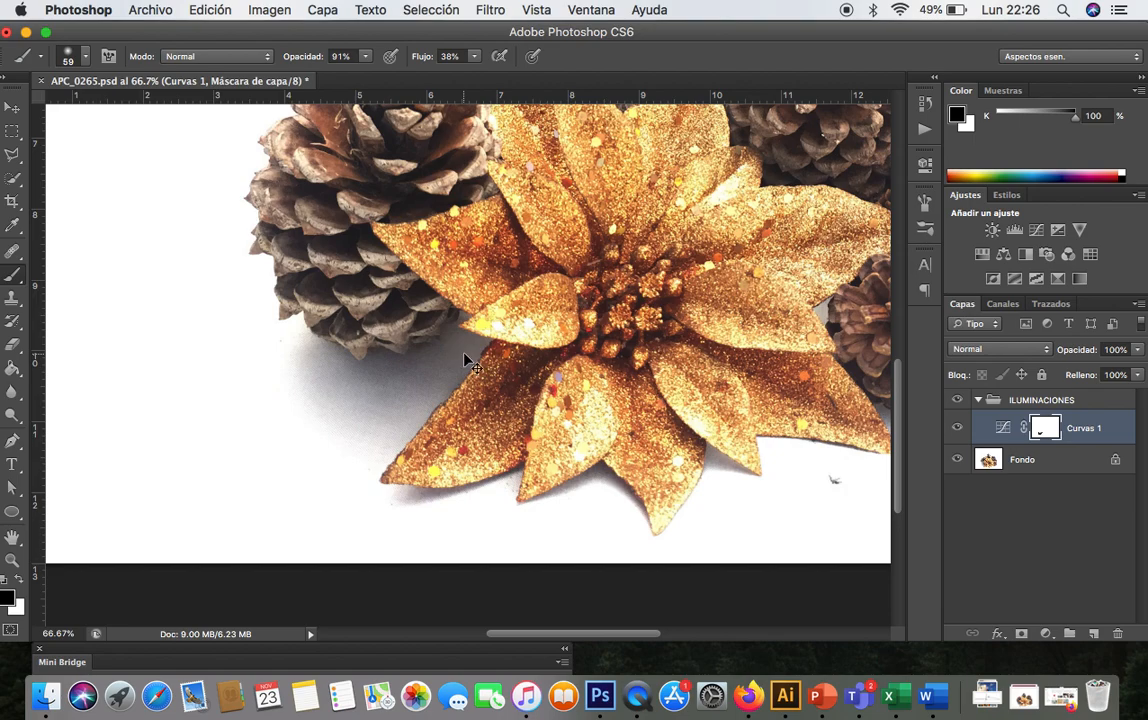
- Paint black on the Curves mask beside the lower right pine cone
{"action": "key", "text": "super+minus"}
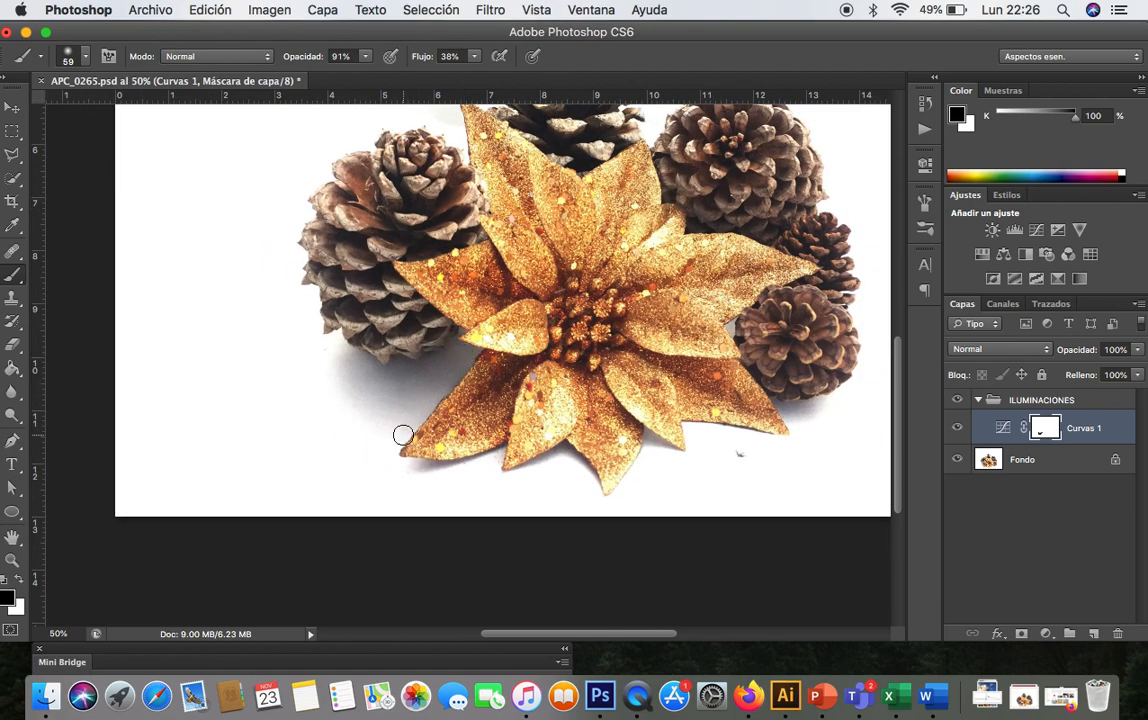
{"action": "scroll", "coordinate": [403, 436], "scroll_direction": "up", "scroll_amount": 2}
{"action": "scroll", "coordinate": [403, 436], "scroll_direction": "right", "scroll_amount": 2}
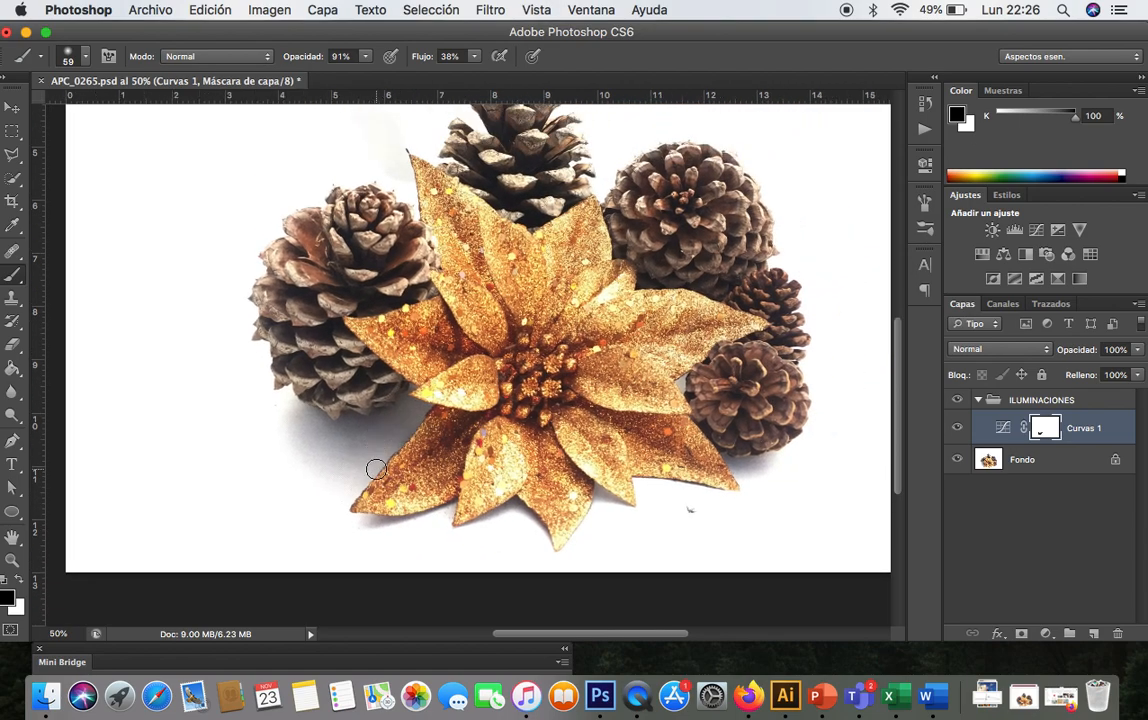
{"action": "scroll", "coordinate": [376, 469], "scroll_direction": "right", "scroll_amount": 4}
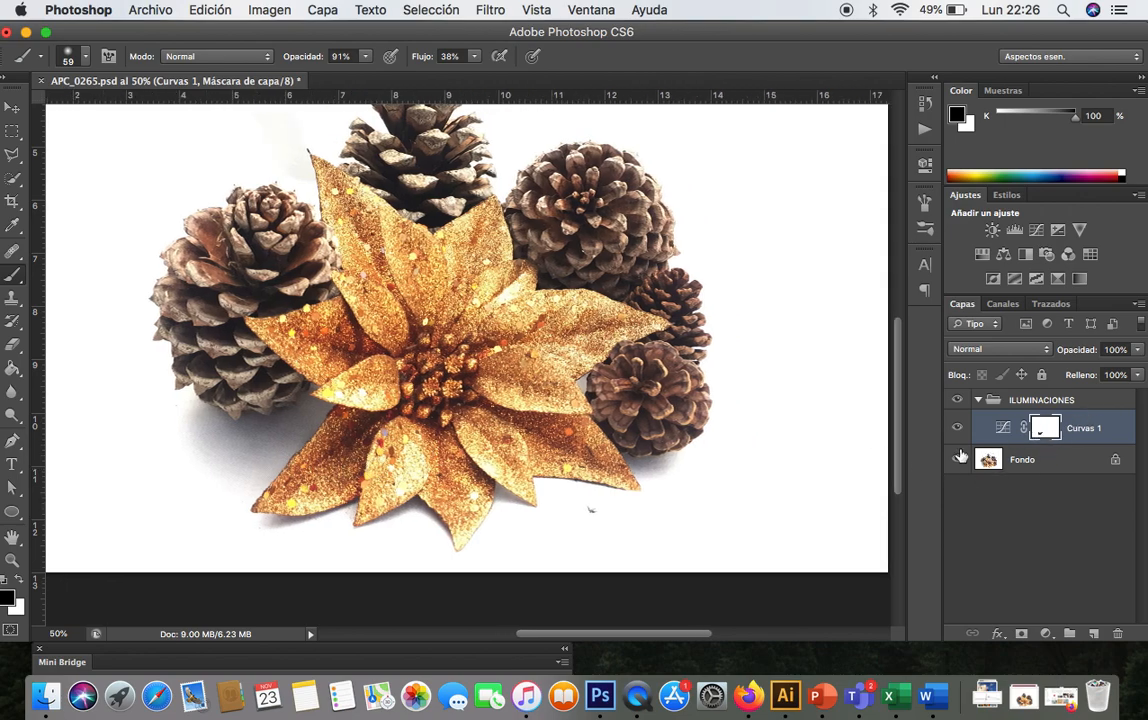
{"action": "key", "text": "super+plus"}
{"action": "mouse_move", "coordinate": [748, 501]}
{"action": "left_mouse_down"}
{"action": "mouse_move", "coordinate": [696, 505]}
{"action": "mouse_move", "coordinate": [735, 507]}
{"action": "mouse_move", "coordinate": [743, 489]}
{"action": "mouse_move", "coordinate": [720, 507]}
{"action": "mouse_move", "coordinate": [748, 502]}
{"action": "mouse_move", "coordinate": [729, 507]}
{"action": "left_mouse_up"}
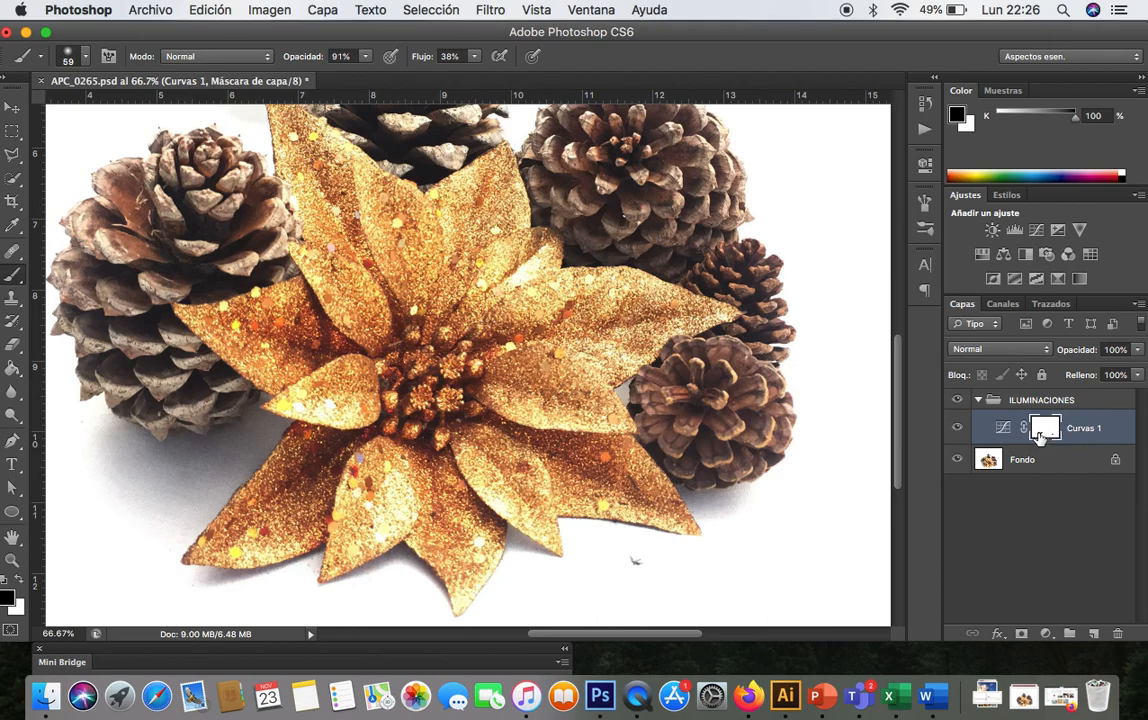
- Toggle the Curves layer's visibility repeatedly to check the masked brightening on the whole photo
{"action": "scroll", "coordinate": [884, 436], "scroll_direction": "up", "scroll_amount": 5}
{"action": "scroll", "coordinate": [884, 436], "scroll_direction": "down", "scroll_amount": 5}
{"action": "scroll", "coordinate": [884, 436], "scroll_direction": "left", "scroll_amount": 2}
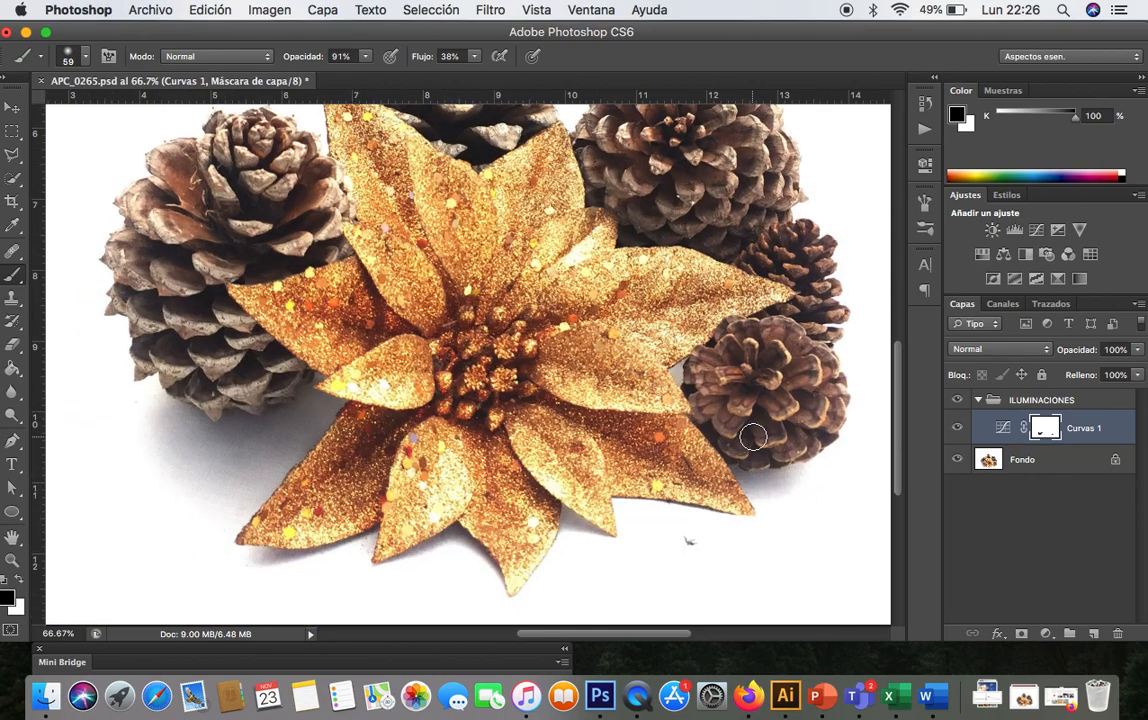
{"action": "key", "text": "super+minus"}
{"action": "key", "text": "super+minus"}
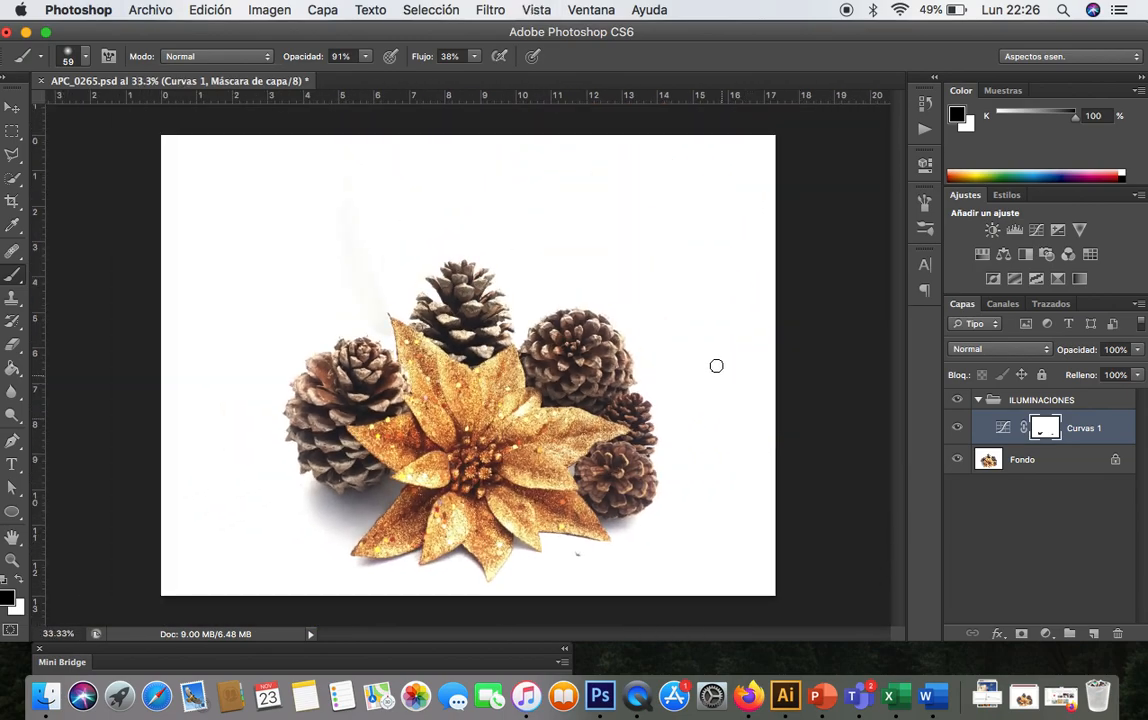
{"action": "left_click", "coordinate": [957, 428]}
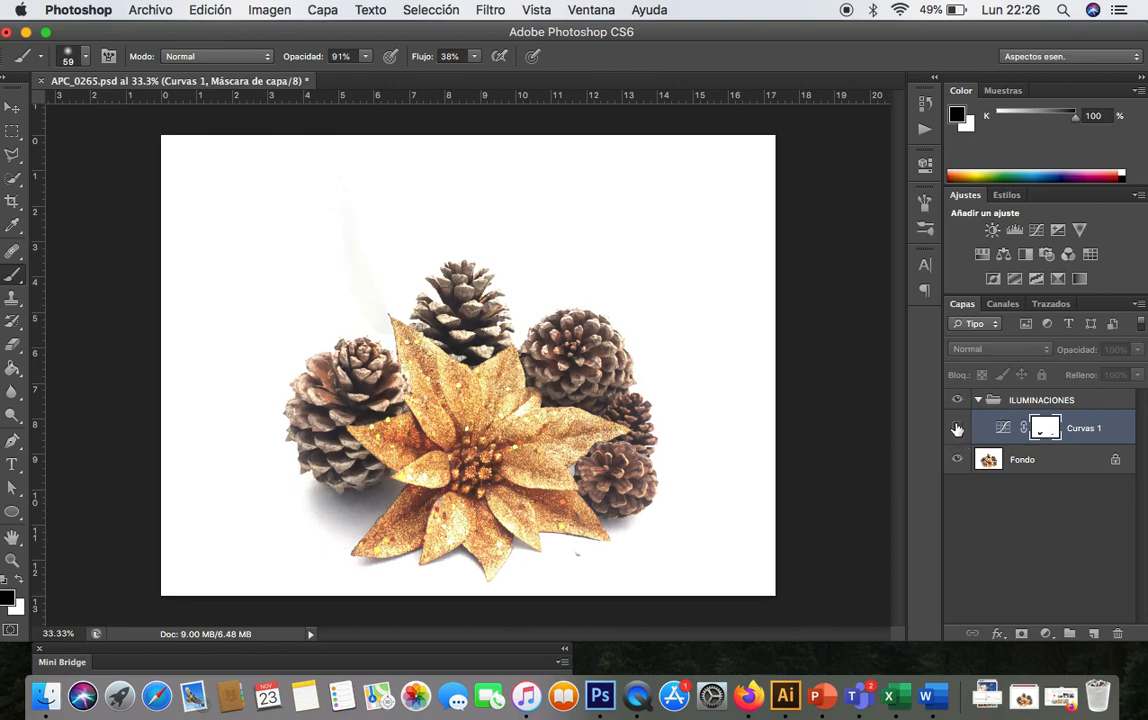
{"action": "left_click", "coordinate": [957, 428]}
{"action": "left_click", "coordinate": [957, 428]}
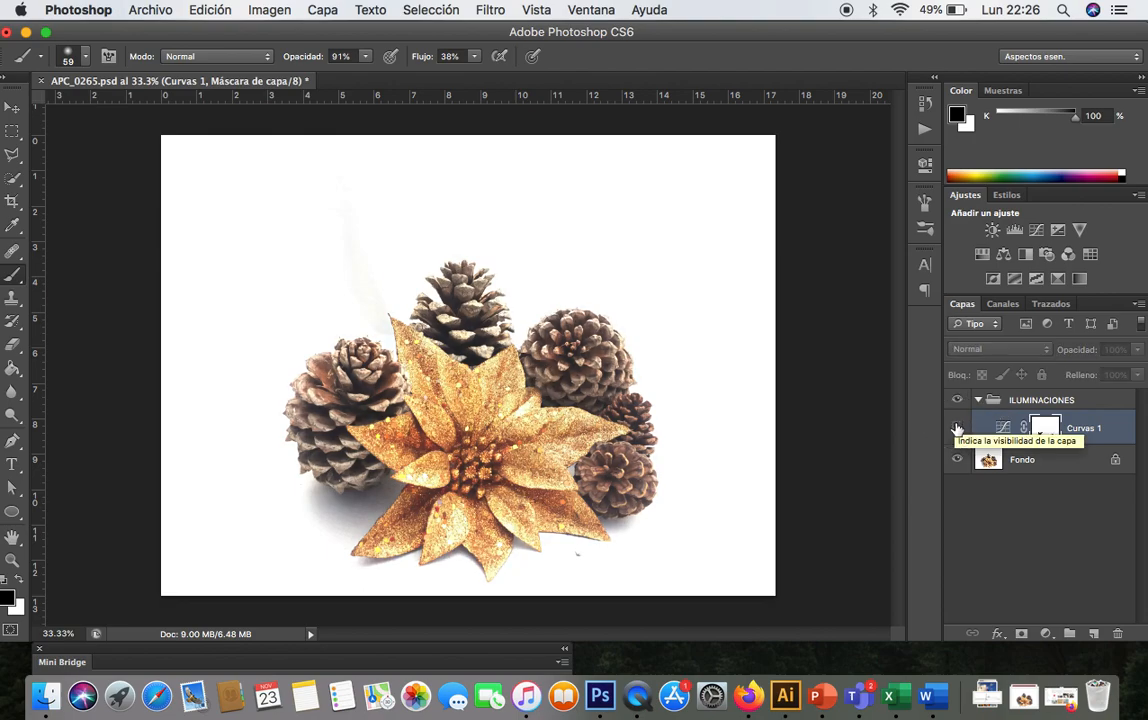
- Compare the photo with and without the Curves adjustment once more by switching that layer off and on
{"action": "left_click", "coordinate": [957, 428]}
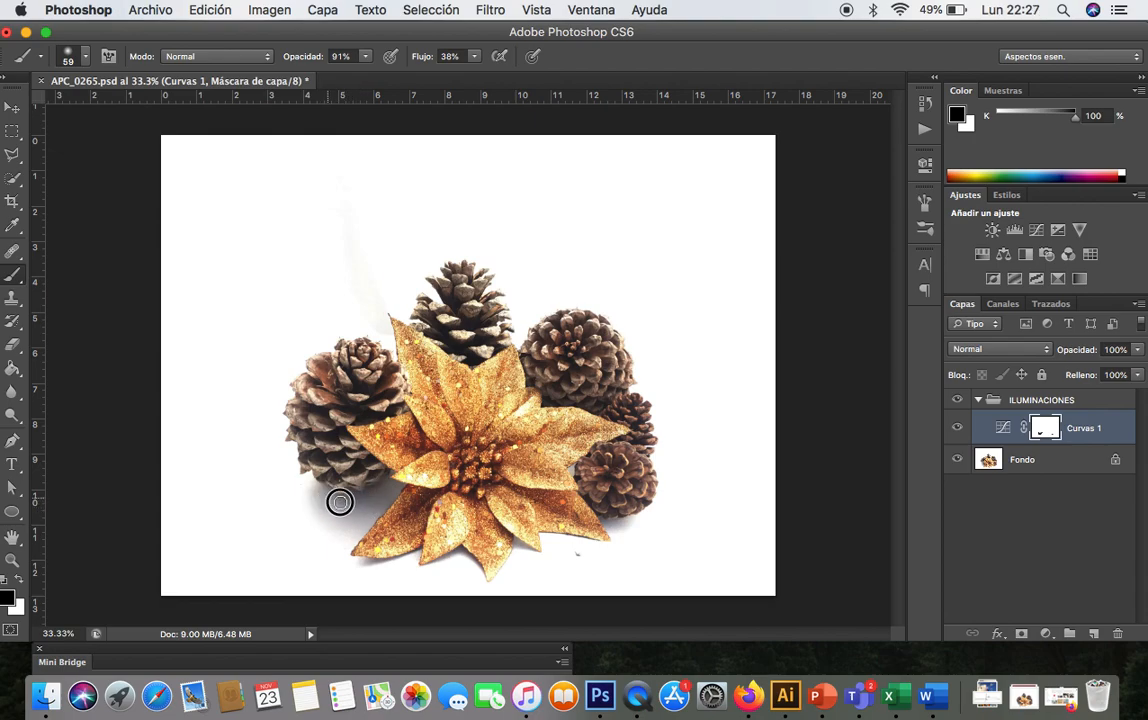
{"action": "left_click", "coordinate": [953, 428]}
{"action": "left_click", "coordinate": [957, 428]}
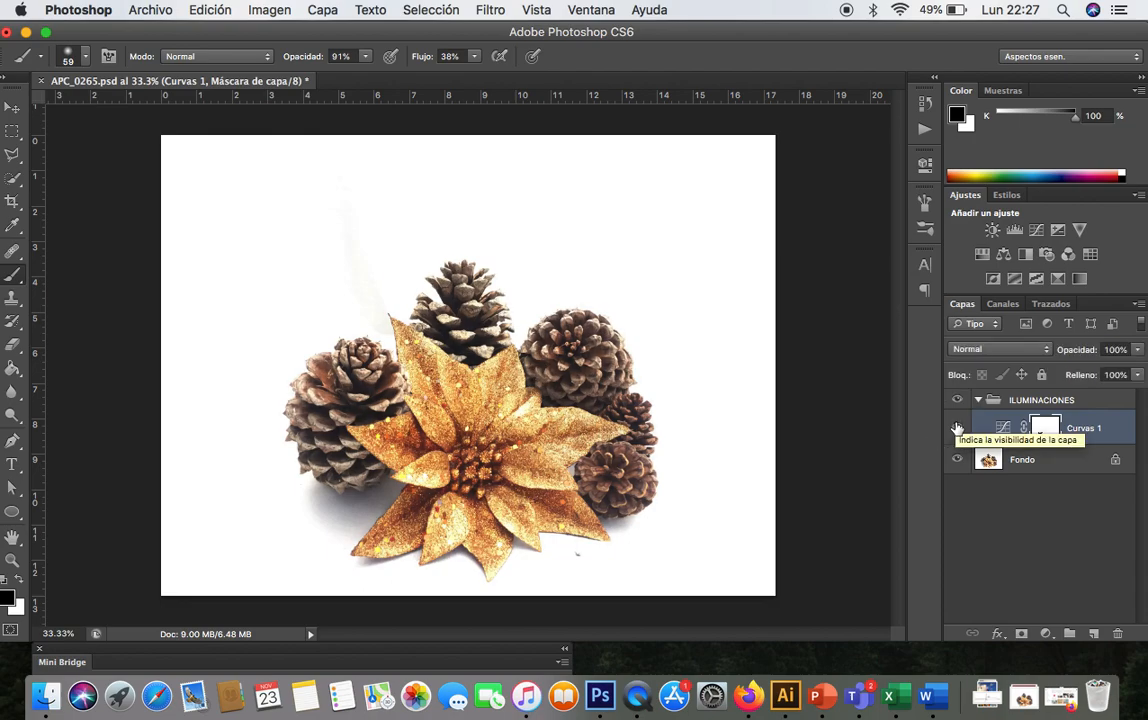
{"action": "left_click", "coordinate": [957, 428]}
{"action": "left_click", "coordinate": [957, 428]}
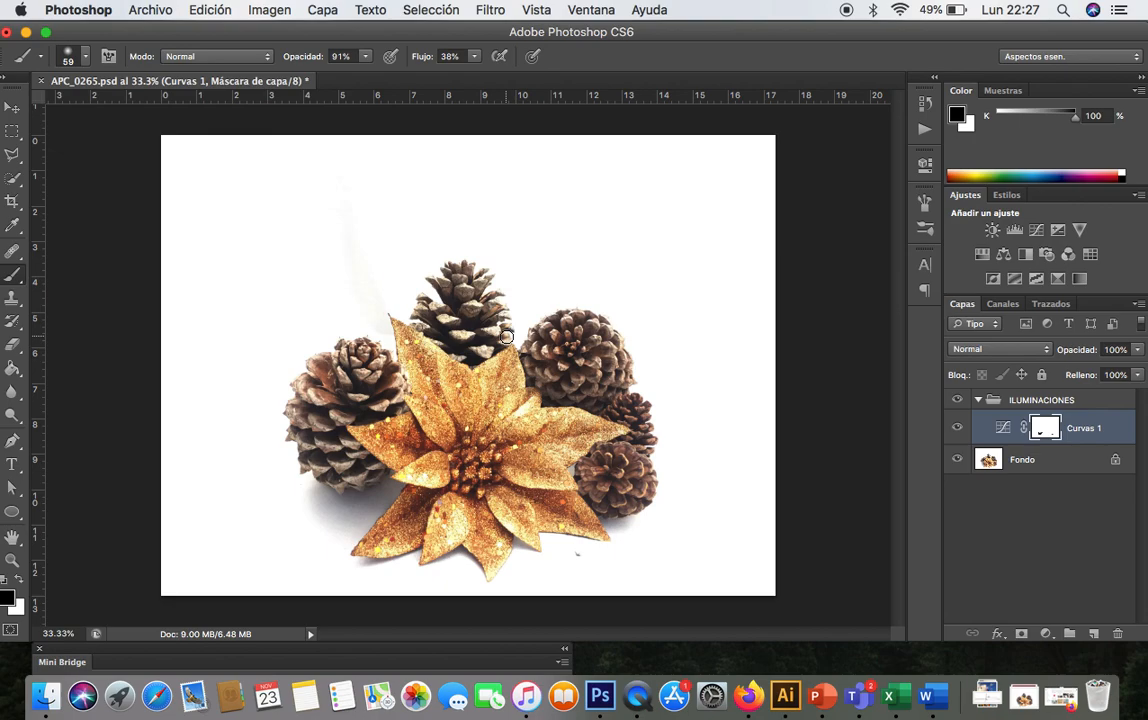
{"action": "left_click", "coordinate": [958, 428]}
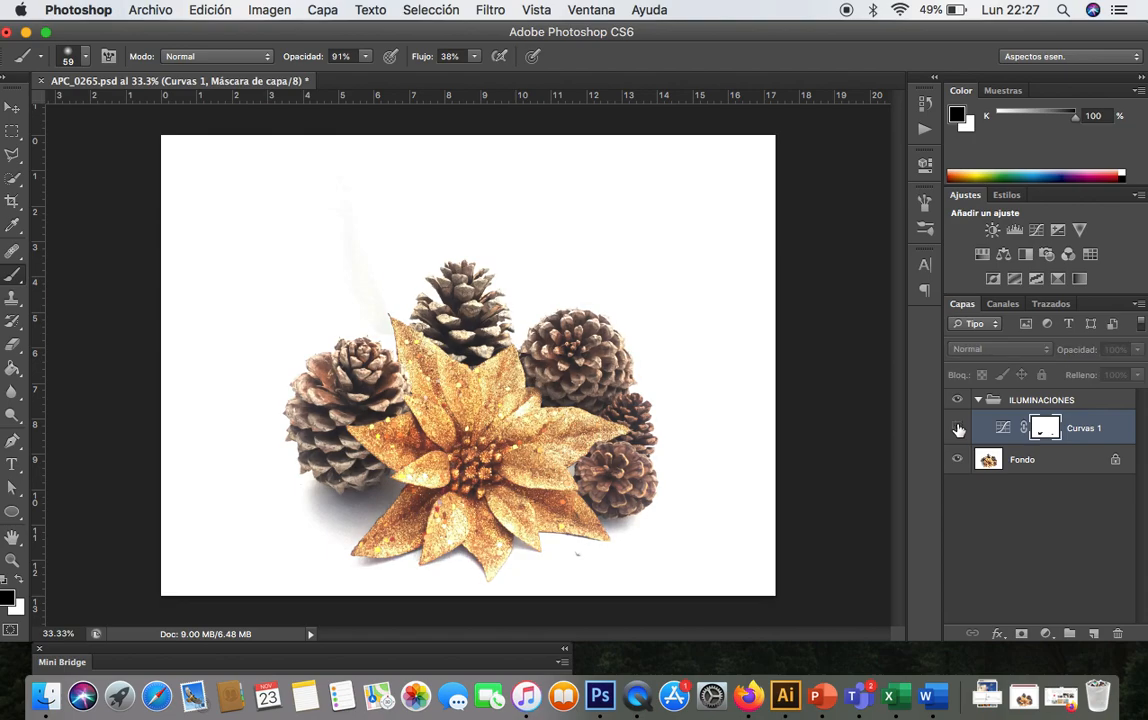
{"action": "left_click", "coordinate": [958, 429]}
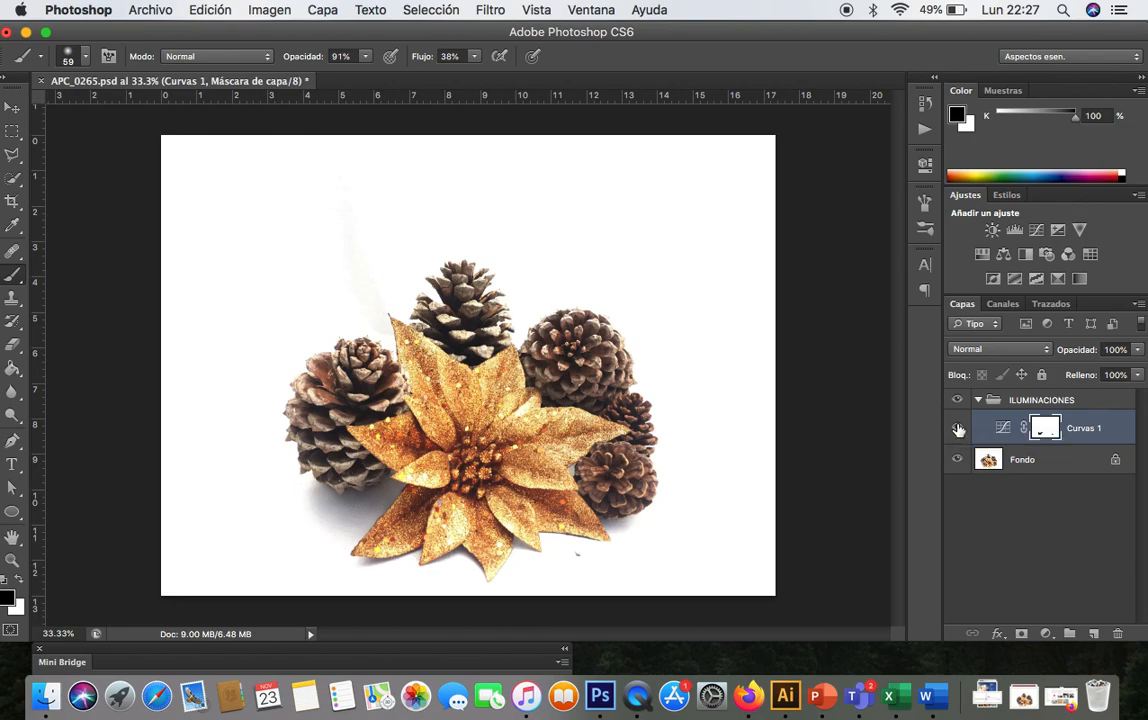
- Create a new layer group above ILUMINACIONES and name it COLOR
{"action": "left_click", "coordinate": [1103, 401]}
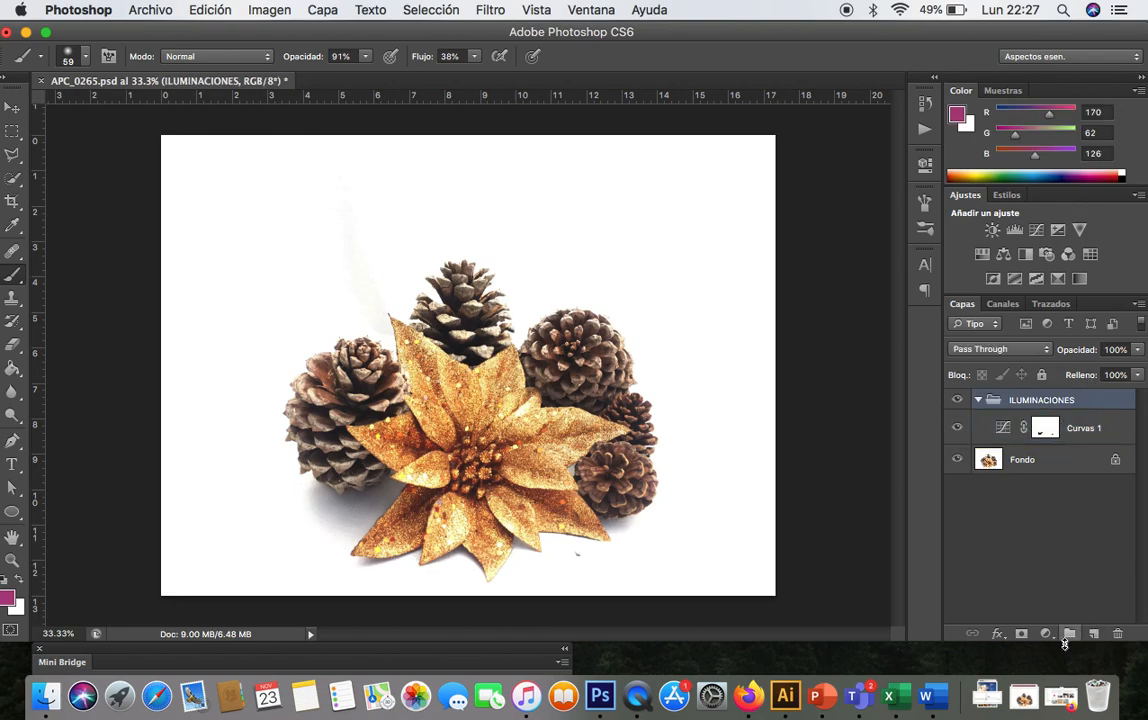
{"action": "left_click", "coordinate": [1069, 633]}
{"action": "double_click", "coordinate": [1028, 401]}
{"action": "type", "text": "COLOR"}
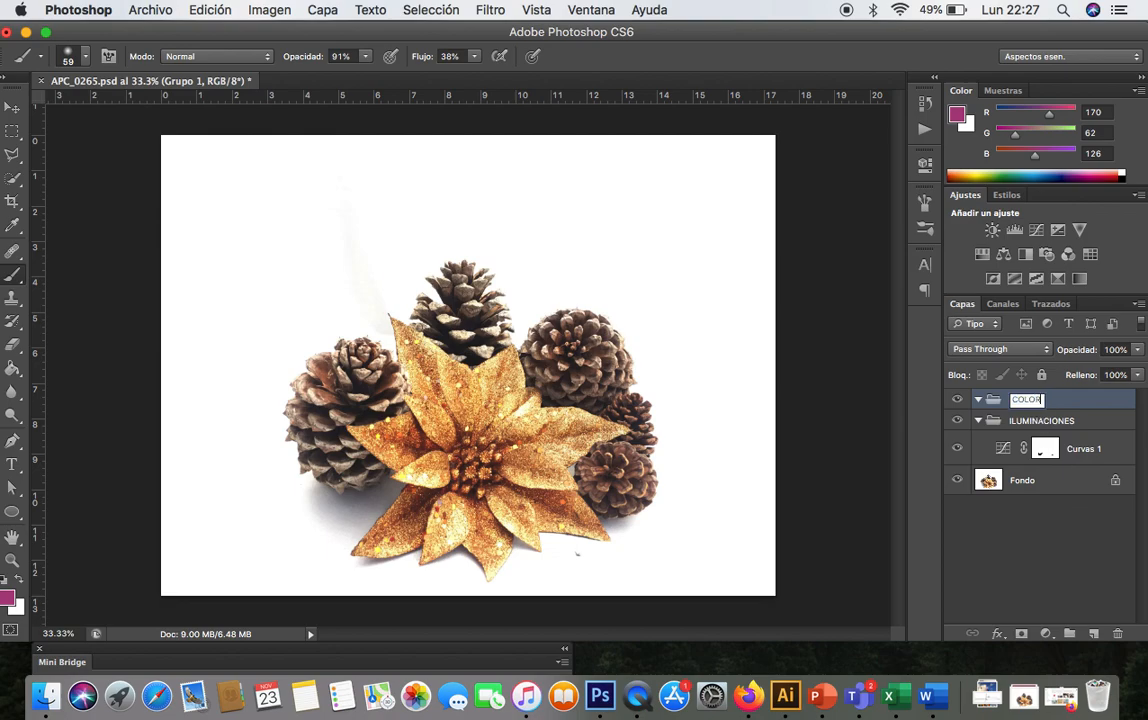
{"action": "left_click", "coordinate": [1101, 411]}
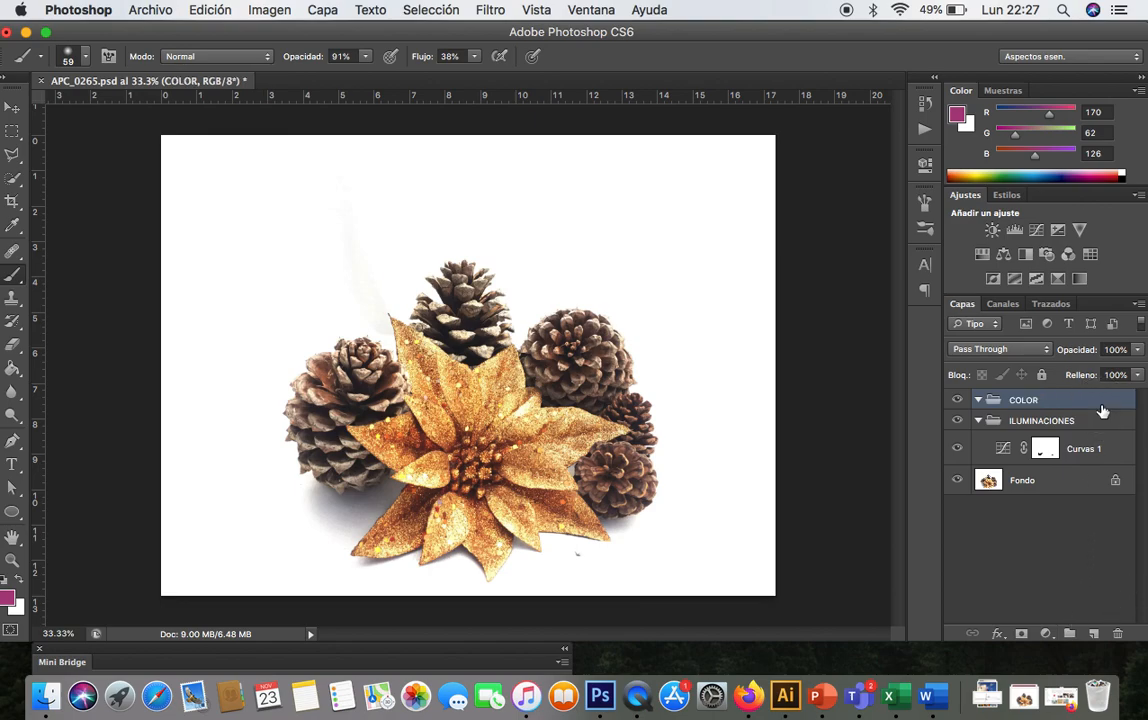
- Add an Intensidad (Vibrance) adjustment layer inside the COLOR group and adjust its Intensidad slider
{"action": "left_click", "coordinate": [1049, 632]}
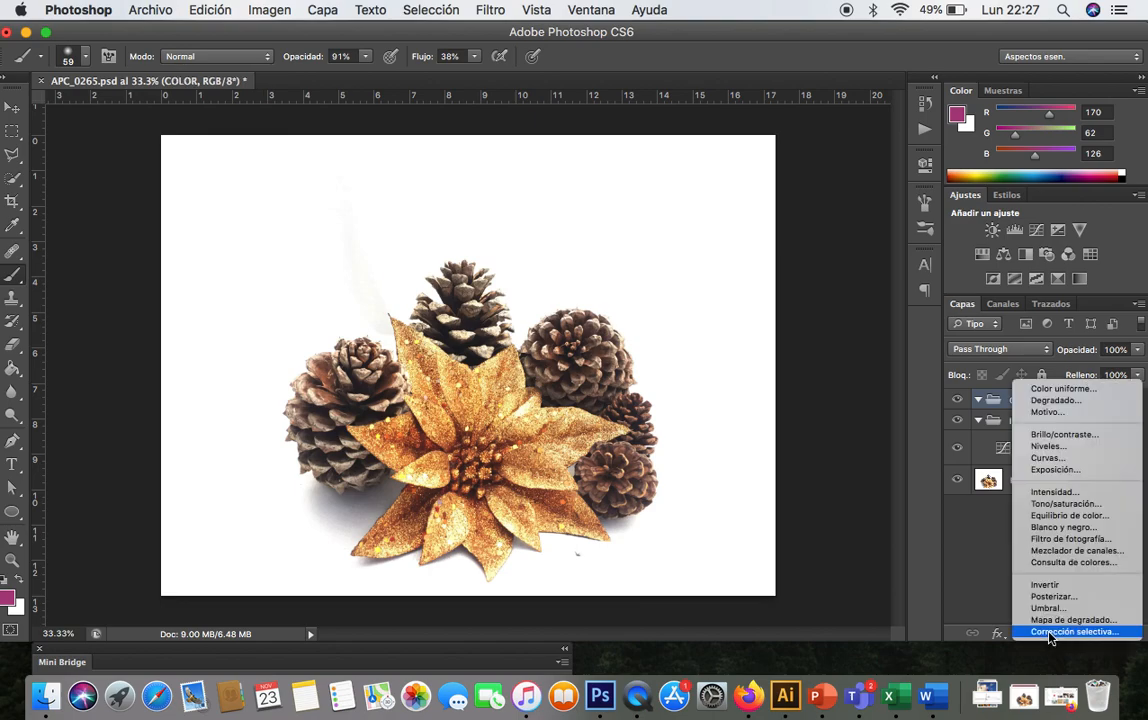
{"action": "left_click", "coordinate": [1066, 494]}
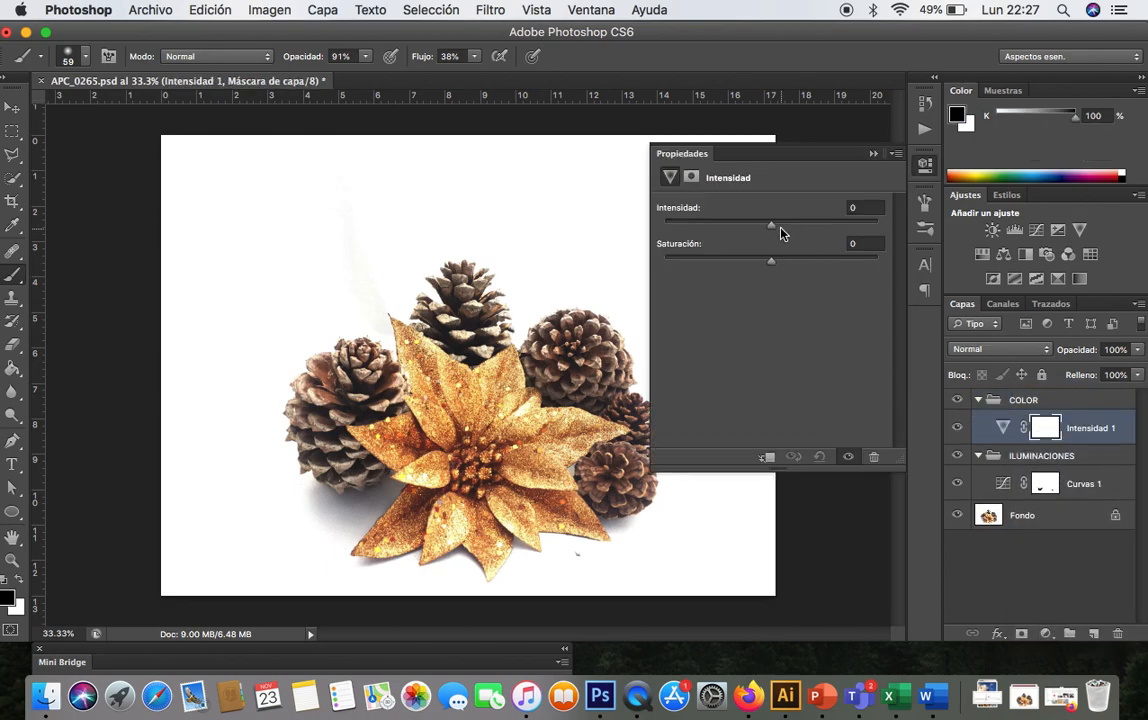
{"action": "left_click", "coordinate": [787, 226]}
{"action": "left_click", "coordinate": [818, 225]}
{"action": "left_click", "coordinate": [838, 226]}
{"action": "left_click", "coordinate": [813, 225]}
{"action": "left_click", "coordinate": [874, 153]}
- Add a Tono/saturación adjustment layer and set Tono to -71 and Saturación to -48
{"action": "left_click", "coordinate": [1045, 633]}
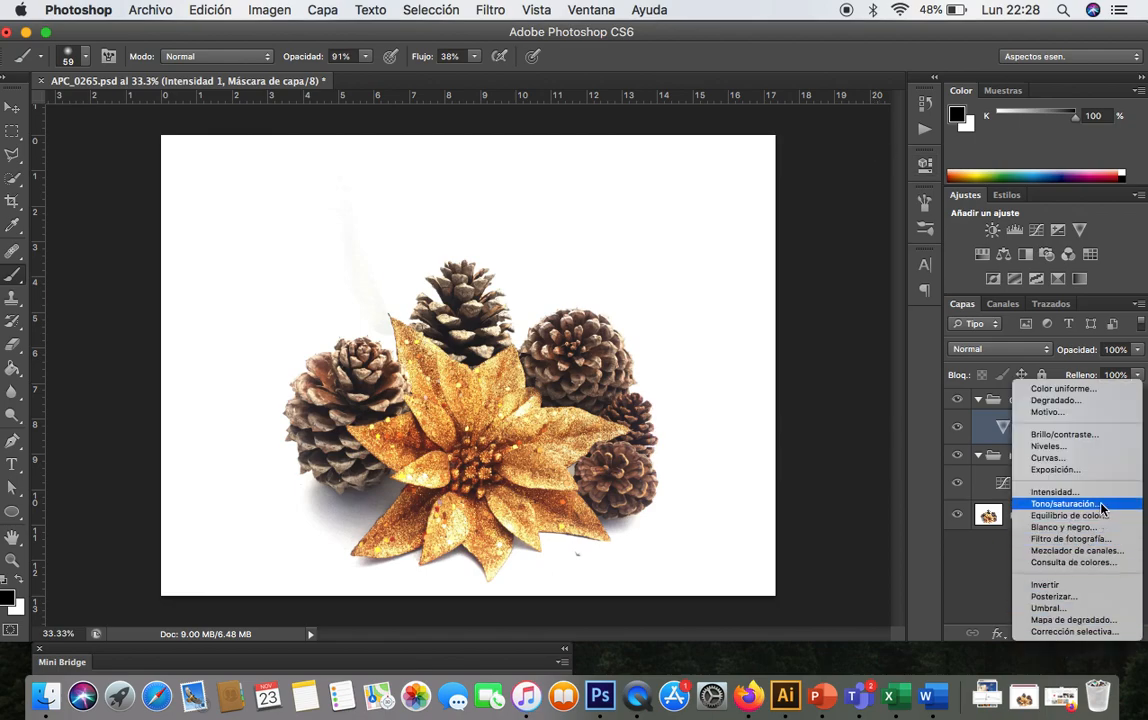
{"action": "left_click", "coordinate": [1101, 510]}
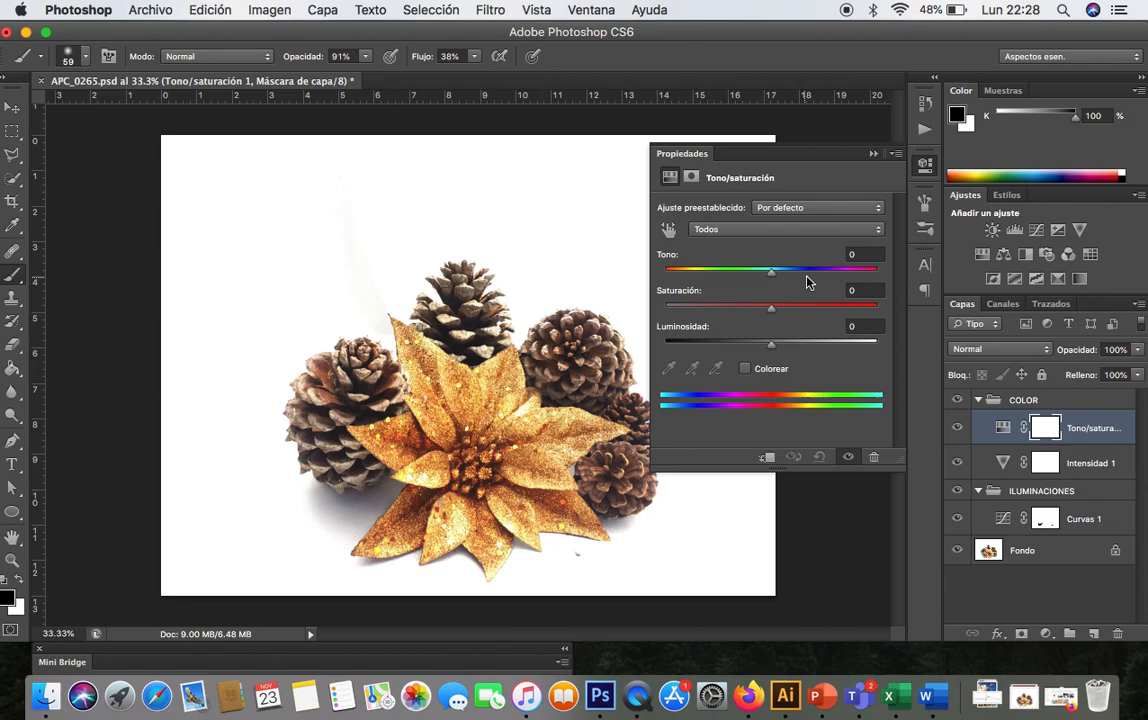
{"action": "left_click", "coordinate": [818, 276]}
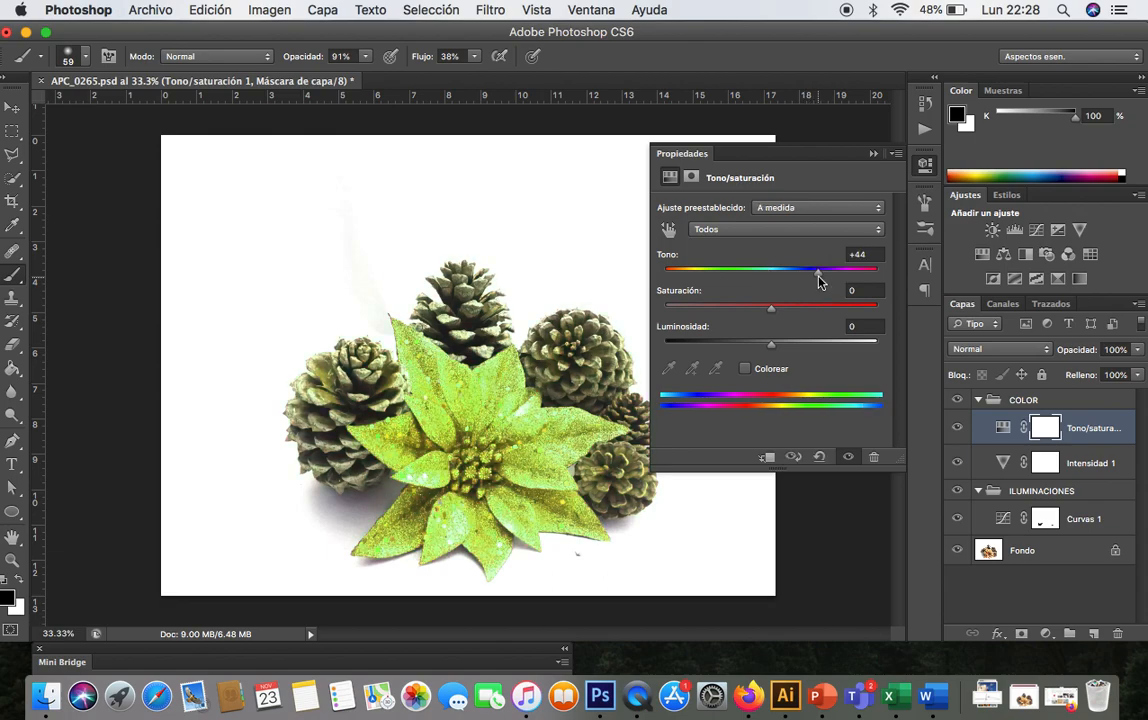
{"action": "left_click", "coordinate": [713, 275]}
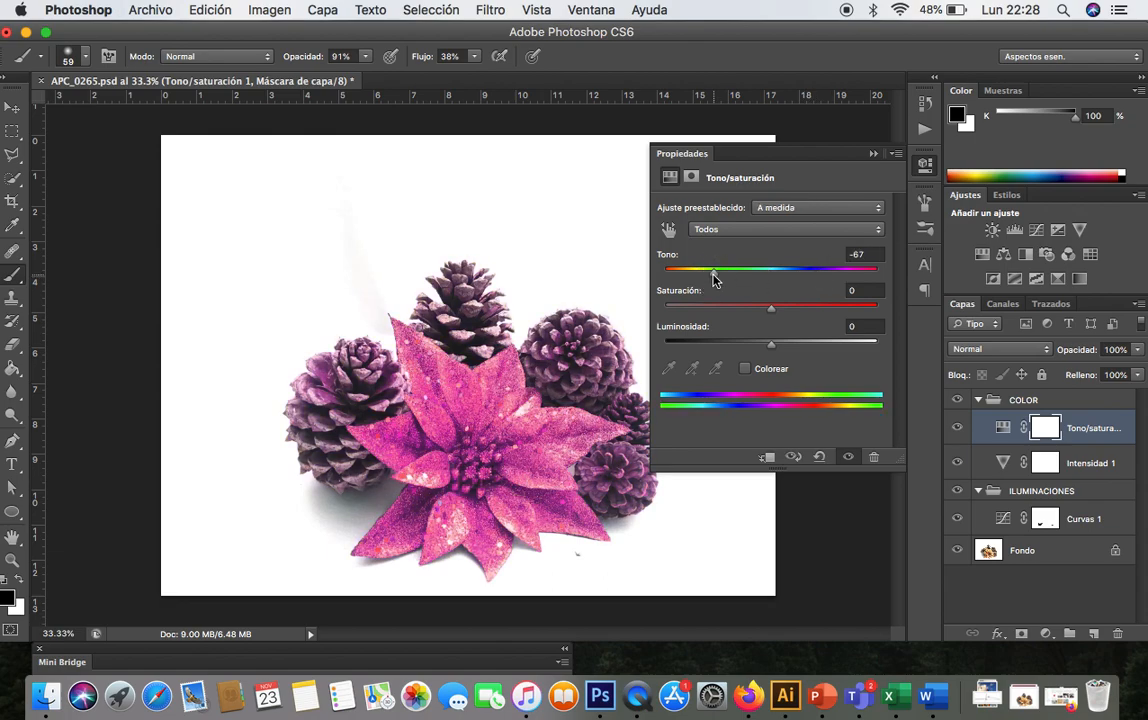
{"action": "left_click", "coordinate": [728, 272]}
{"action": "left_click", "coordinate": [720, 306]}
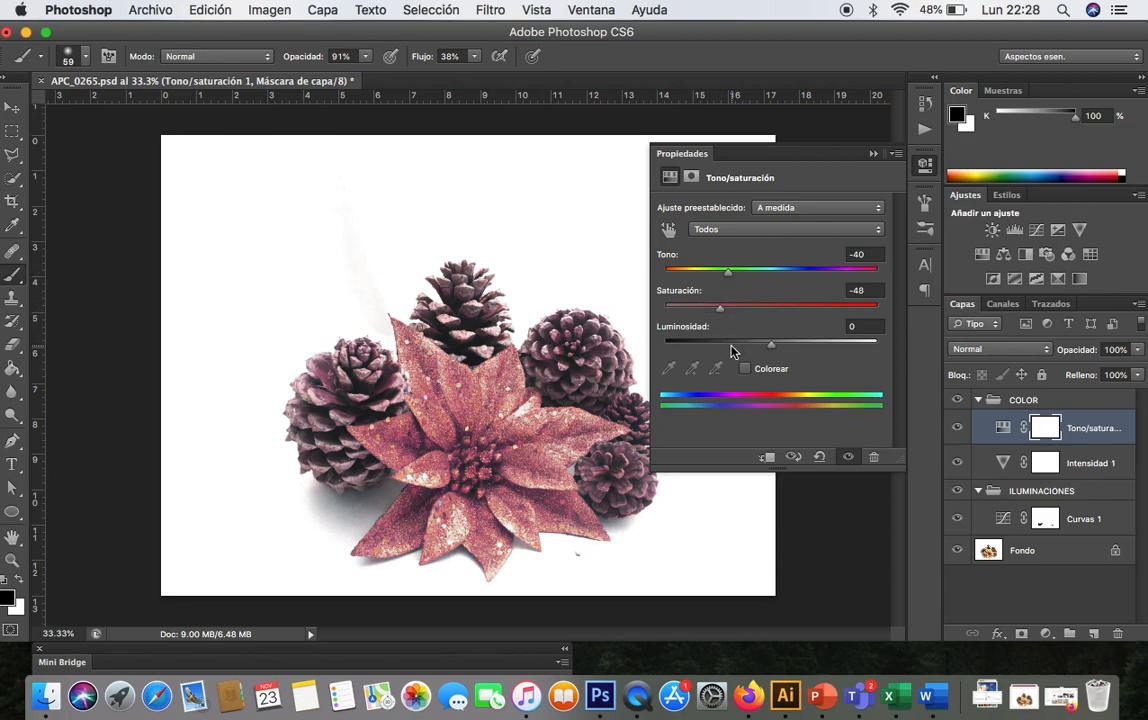
{"action": "left_click", "coordinate": [732, 343]}
{"action": "key", "text": "super+z"}
{"action": "left_click", "coordinate": [712, 270]}
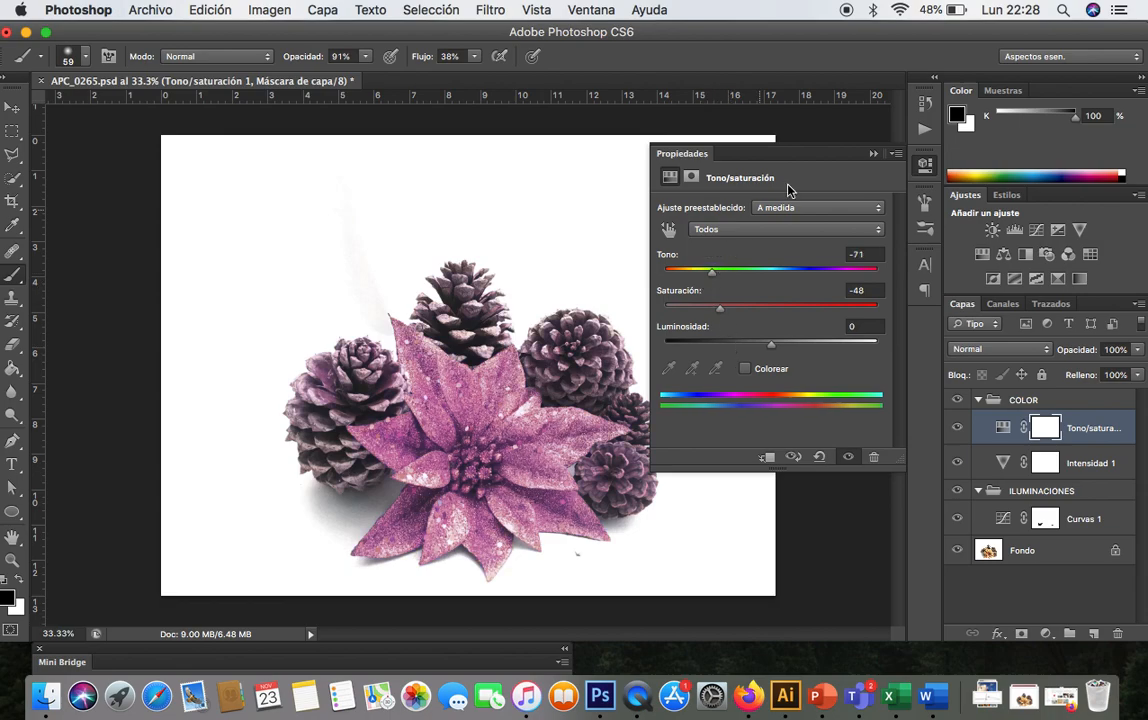
{"action": "left_click", "coordinate": [874, 154]}
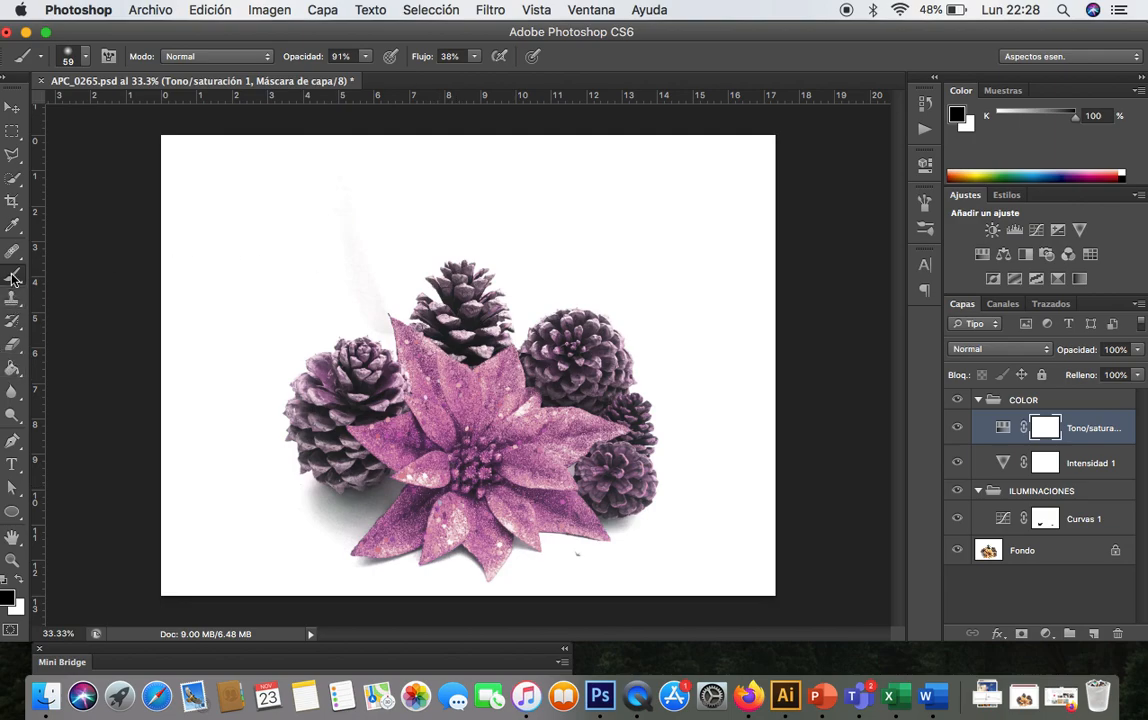
- Paint black over the top pine cone on the Tono/saturación mask, then undo the stroke
{"action": "mouse_move", "coordinate": [476, 294]}
{"action": "left_mouse_down"}
{"action": "mouse_move", "coordinate": [465, 326]}
{"action": "mouse_move", "coordinate": [476, 266]}
{"action": "mouse_move", "coordinate": [446, 290]}
{"action": "mouse_move", "coordinate": [427, 286]}
{"action": "mouse_move", "coordinate": [508, 305]}
{"action": "mouse_move", "coordinate": [488, 332]}
{"action": "mouse_move", "coordinate": [445, 323]}
{"action": "mouse_move", "coordinate": [427, 301]}
{"action": "mouse_move", "coordinate": [415, 314]}
{"action": "mouse_move", "coordinate": [454, 346]}
{"action": "mouse_move", "coordinate": [492, 334]}
{"action": "mouse_move", "coordinate": [485, 351]}
{"action": "mouse_move", "coordinate": [506, 322]}
{"action": "mouse_move", "coordinate": [522, 327]}
{"action": "mouse_move", "coordinate": [432, 325]}
{"action": "left_mouse_up"}
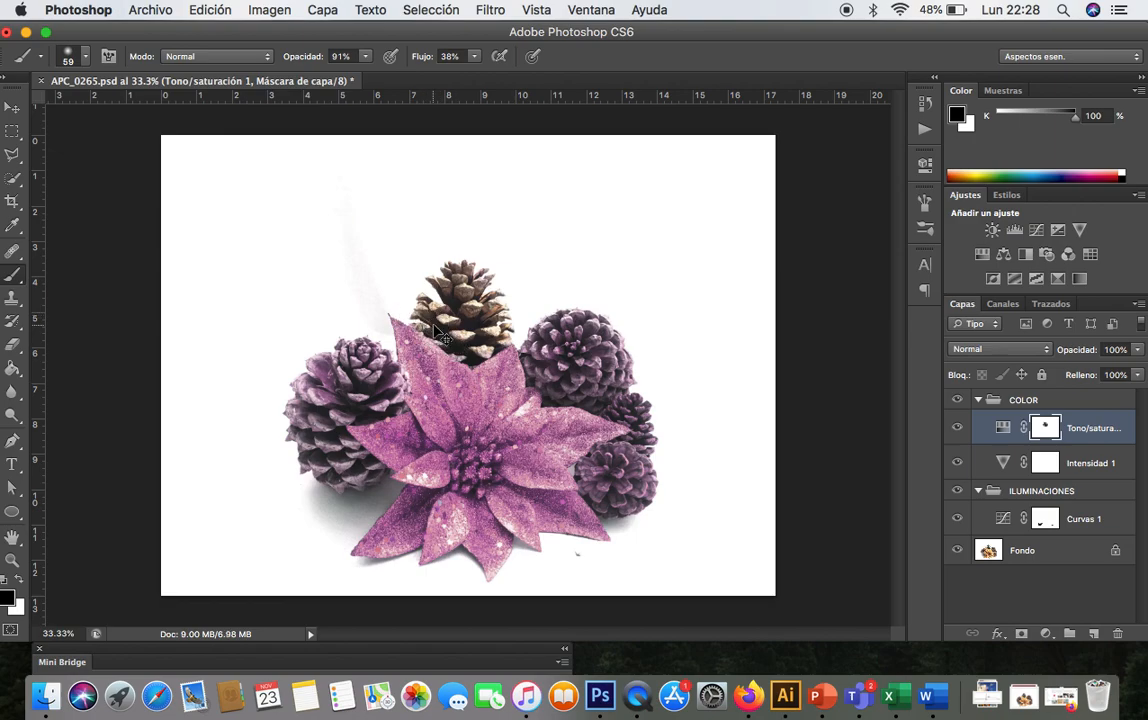
{"action": "key", "text": "super+z"}
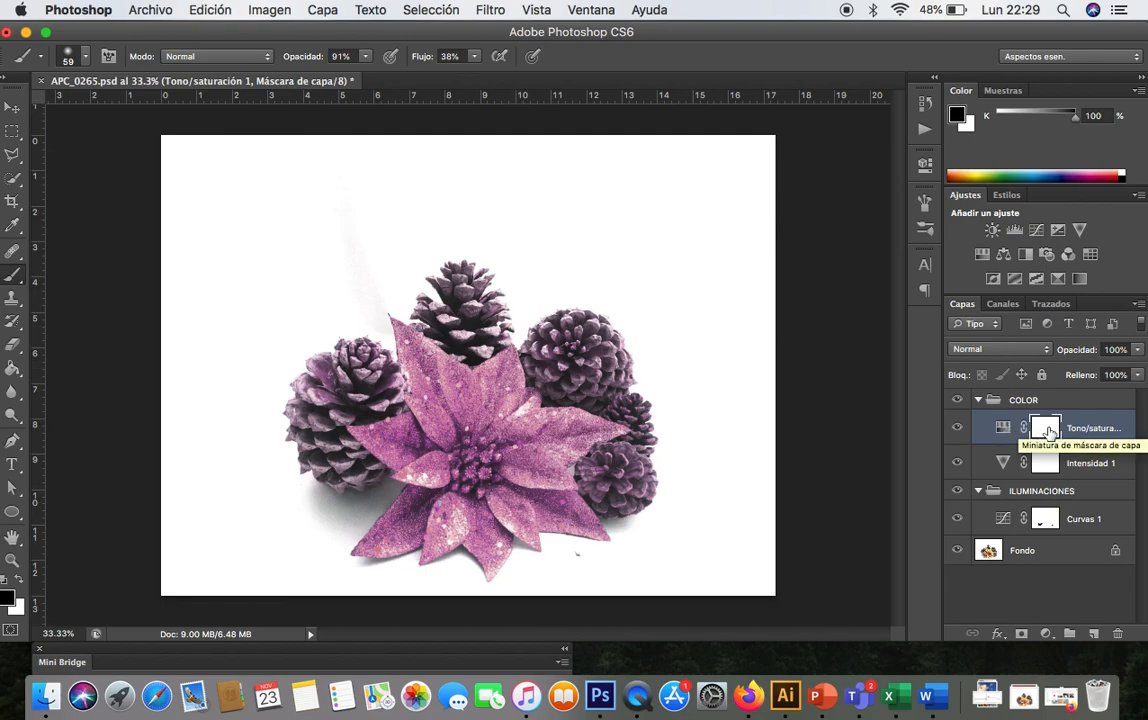
- Invert the Tono/saturación layer mask so the hue change is hidden everywhere
{"action": "double_click", "coordinate": [1048, 432]}
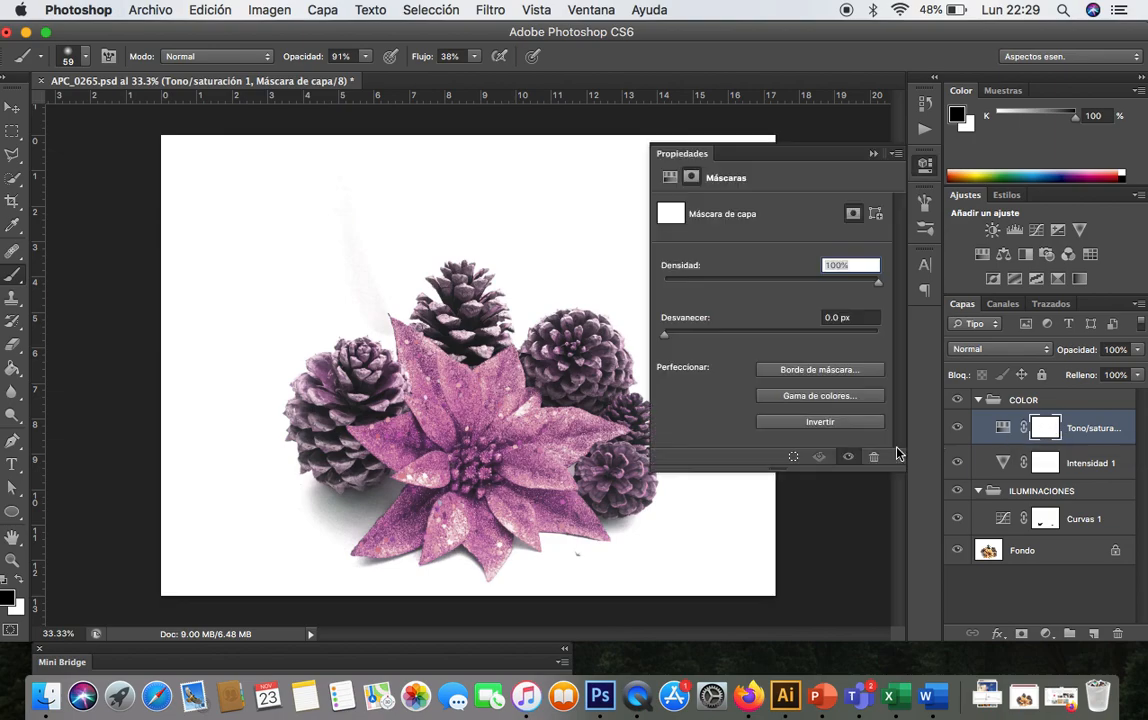
{"action": "left_click", "coordinate": [811, 428]}
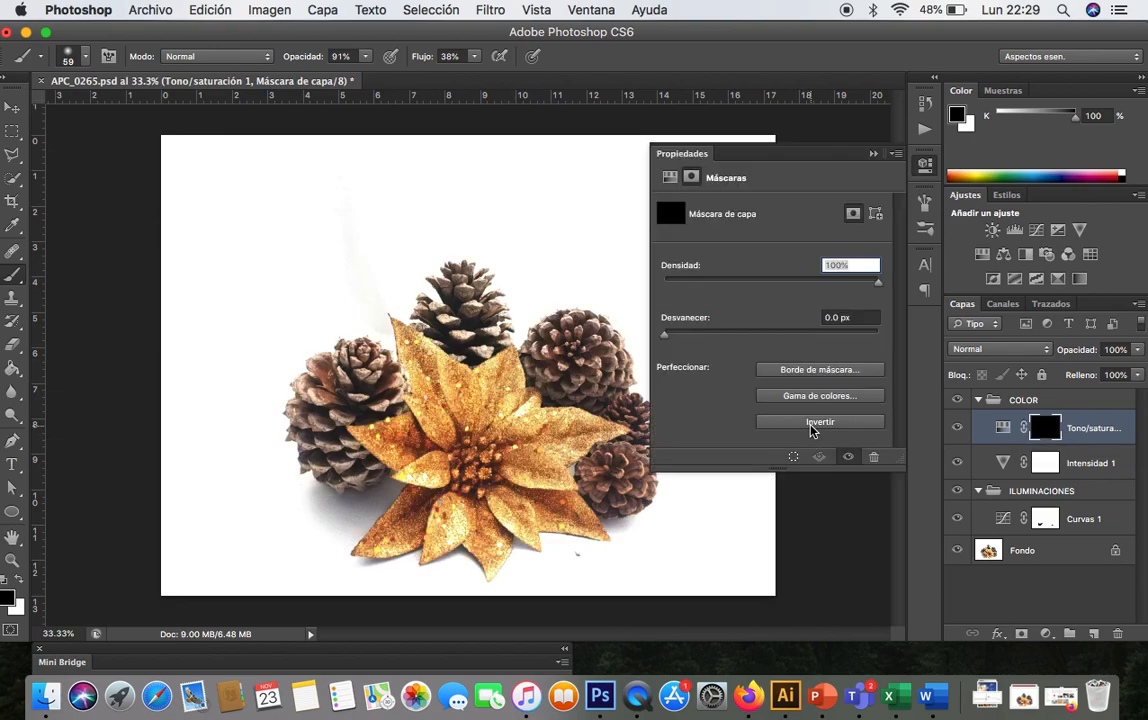
{"action": "left_click", "coordinate": [874, 154]}
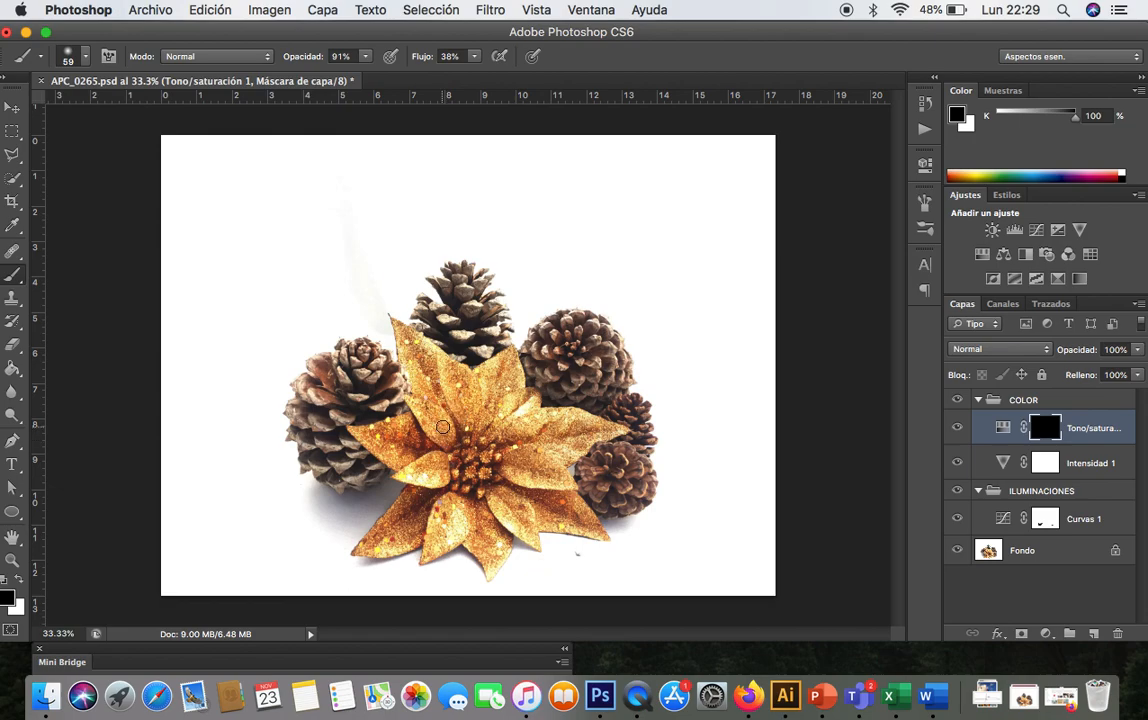
- Switch the foreground to white and paint the hue change onto the flower's left petals, then undo the stroke
{"action": "left_click", "coordinate": [19, 580]}
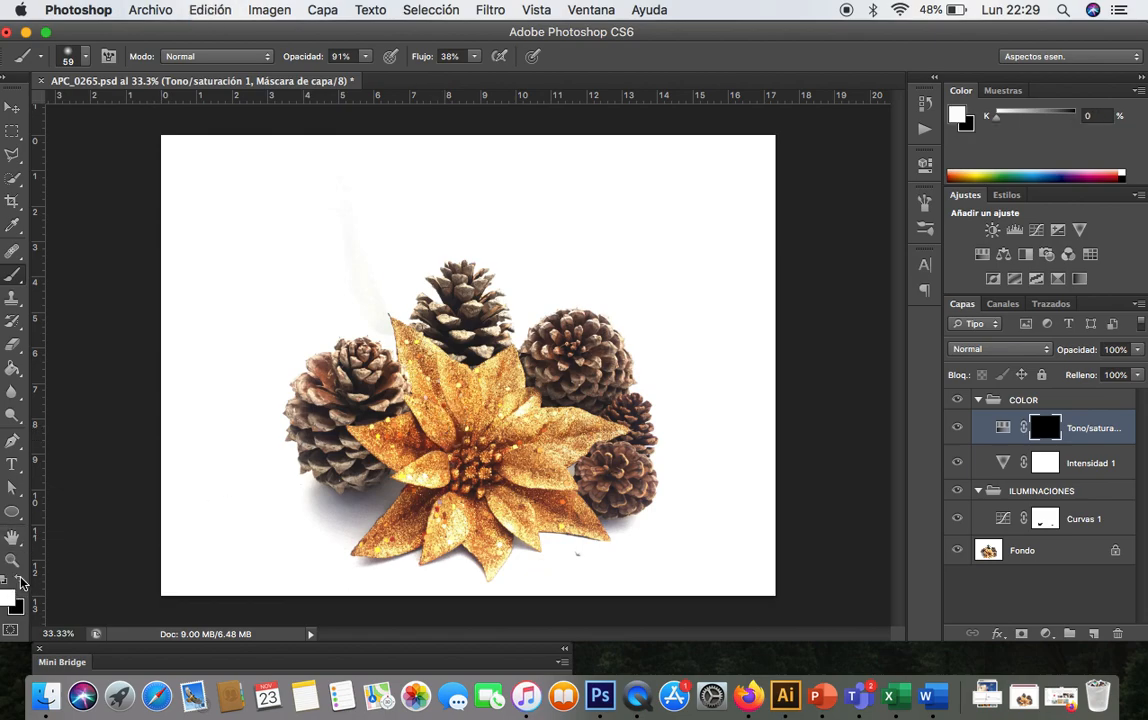
{"action": "key", "text": "super+plus"}
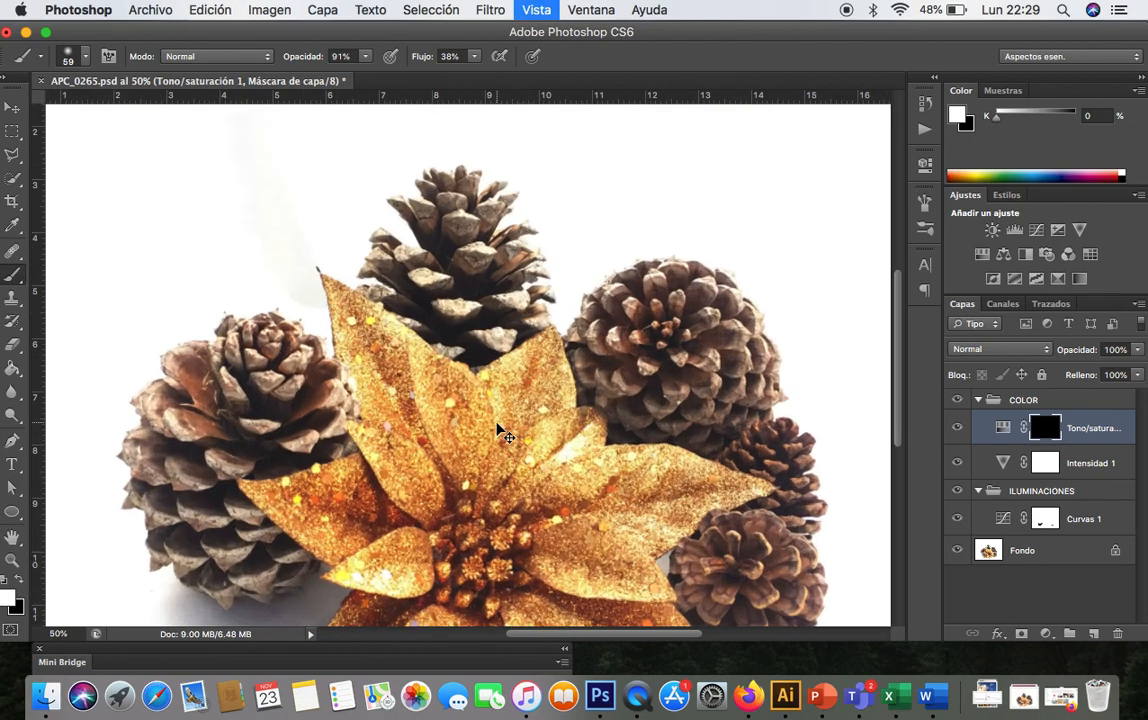
{"action": "scroll", "coordinate": [497, 424], "scroll_direction": "down", "scroll_amount": 3}
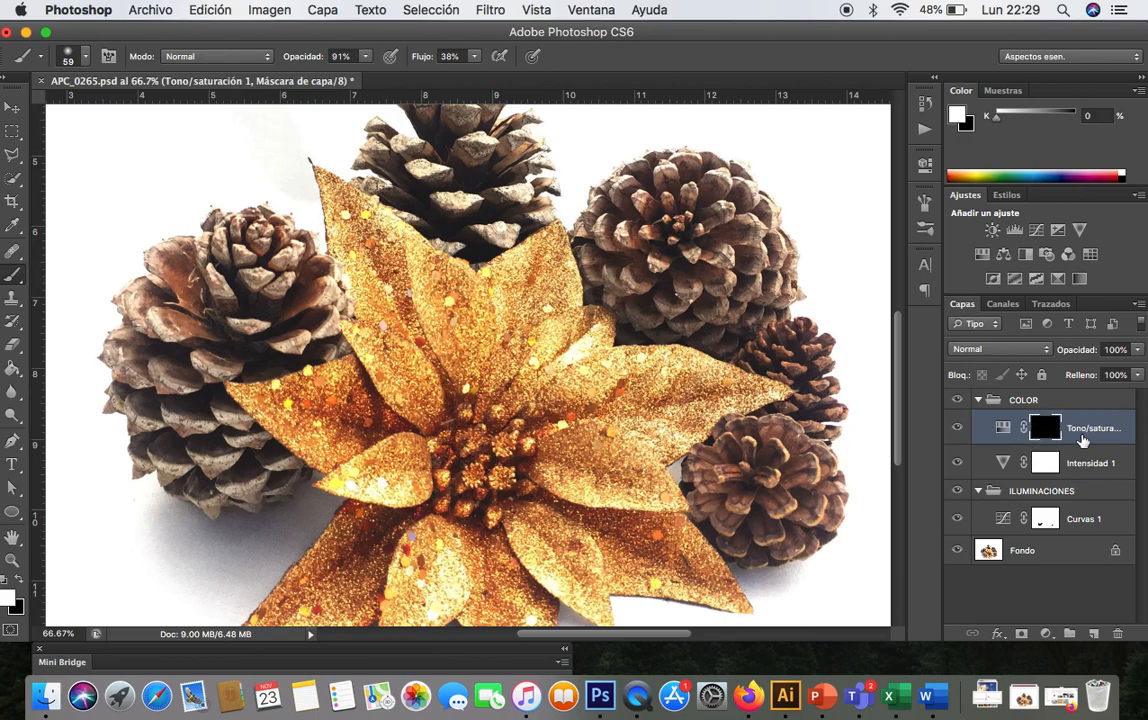
{"action": "mouse_move", "coordinate": [500, 388]}
{"action": "left_mouse_down"}
{"action": "mouse_move", "coordinate": [483, 423]}
{"action": "mouse_move", "coordinate": [466, 364]}
{"action": "mouse_move", "coordinate": [488, 342]}
{"action": "mouse_move", "coordinate": [475, 358]}
{"action": "mouse_move", "coordinate": [434, 346]}
{"action": "mouse_move", "coordinate": [450, 305]}
{"action": "mouse_move", "coordinate": [410, 245]}
{"action": "mouse_move", "coordinate": [458, 287]}
{"action": "mouse_move", "coordinate": [455, 304]}
{"action": "mouse_move", "coordinate": [457, 293]}
{"action": "mouse_move", "coordinate": [473, 309]}
{"action": "mouse_move", "coordinate": [443, 311]}
{"action": "mouse_move", "coordinate": [416, 341]}
{"action": "mouse_move", "coordinate": [424, 402]}
{"action": "mouse_move", "coordinate": [450, 419]}
{"action": "mouse_move", "coordinate": [429, 444]}
{"action": "mouse_move", "coordinate": [362, 328]}
{"action": "mouse_move", "coordinate": [375, 257]}
{"action": "mouse_move", "coordinate": [392, 253]}
{"action": "mouse_move", "coordinate": [416, 355]}
{"action": "mouse_move", "coordinate": [410, 280]}
{"action": "mouse_move", "coordinate": [421, 288]}
{"action": "mouse_move", "coordinate": [405, 263]}
{"action": "mouse_move", "coordinate": [402, 350]}
{"action": "mouse_move", "coordinate": [386, 355]}
{"action": "mouse_move", "coordinate": [357, 337]}
{"action": "mouse_move", "coordinate": [398, 408]}
{"action": "mouse_move", "coordinate": [389, 446]}
{"action": "mouse_move", "coordinate": [339, 425]}
{"action": "mouse_move", "coordinate": [365, 396]}
{"action": "mouse_move", "coordinate": [418, 446]}
{"action": "mouse_move", "coordinate": [405, 489]}
{"action": "mouse_move", "coordinate": [385, 452]}
{"action": "mouse_move", "coordinate": [378, 477]}
{"action": "mouse_move", "coordinate": [325, 479]}
{"action": "mouse_move", "coordinate": [398, 488]}
{"action": "mouse_move", "coordinate": [388, 480]}
{"action": "mouse_move", "coordinate": [406, 461]}
{"action": "mouse_move", "coordinate": [429, 457]}
{"action": "mouse_move", "coordinate": [415, 486]}
{"action": "mouse_move", "coordinate": [366, 417]}
{"action": "mouse_move", "coordinate": [341, 441]}
{"action": "mouse_move", "coordinate": [311, 437]}
{"action": "mouse_move", "coordinate": [347, 450]}
{"action": "mouse_move", "coordinate": [325, 454]}
{"action": "mouse_move", "coordinate": [313, 441]}
{"action": "mouse_move", "coordinate": [348, 392]}
{"action": "mouse_move", "coordinate": [310, 397]}
{"action": "mouse_move", "coordinate": [315, 379]}
{"action": "mouse_move", "coordinate": [256, 397]}
{"action": "mouse_move", "coordinate": [295, 428]}
{"action": "mouse_move", "coordinate": [376, 370]}
{"action": "mouse_move", "coordinate": [295, 392]}
{"action": "mouse_move", "coordinate": [313, 377]}
{"action": "mouse_move", "coordinate": [402, 354]}
{"action": "left_mouse_up"}
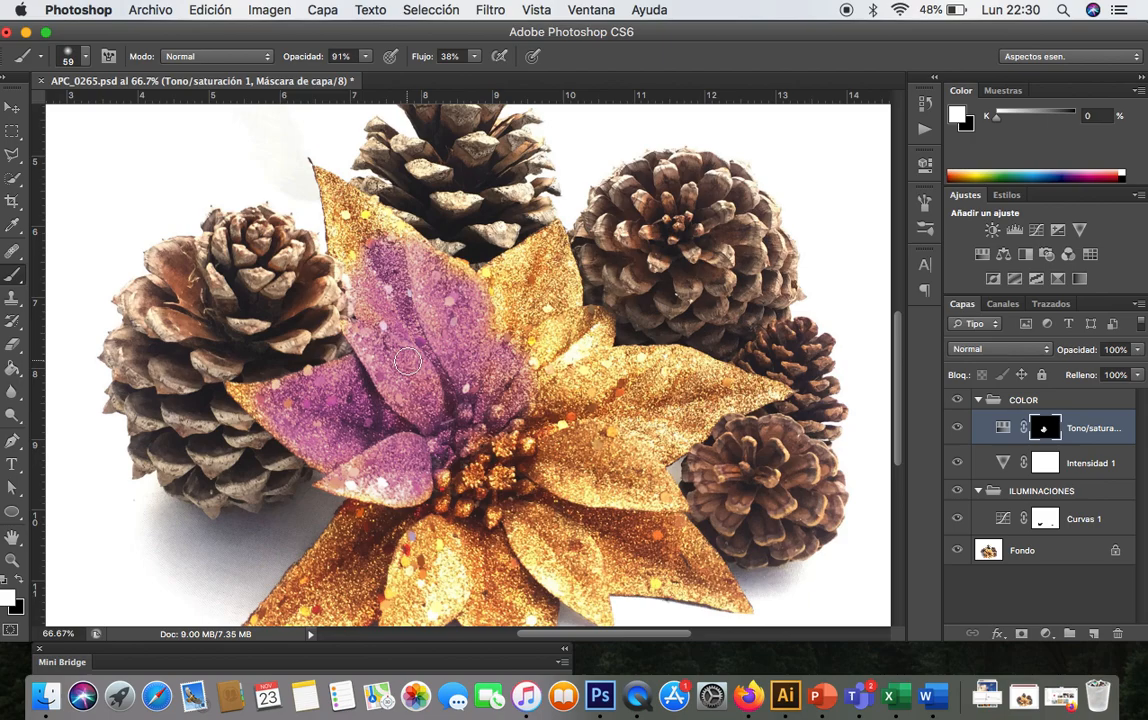
{"action": "key", "text": "super+minus"}
{"action": "key", "text": "super+minus"}
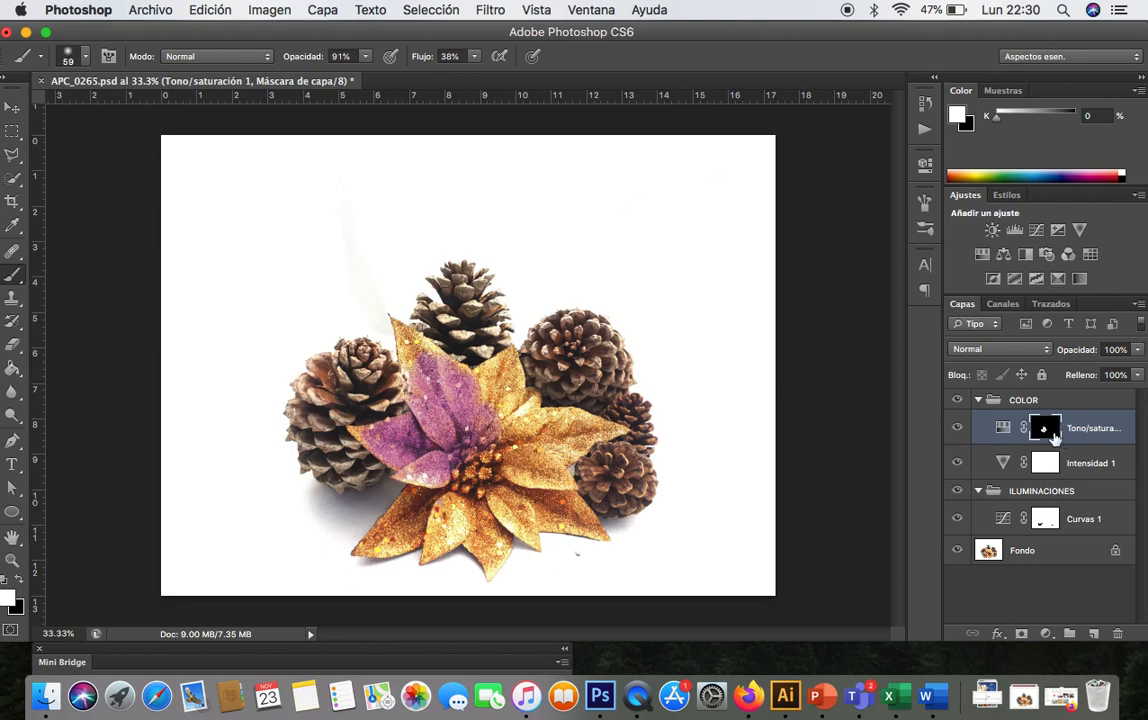
{"action": "key", "text": "super+z"}
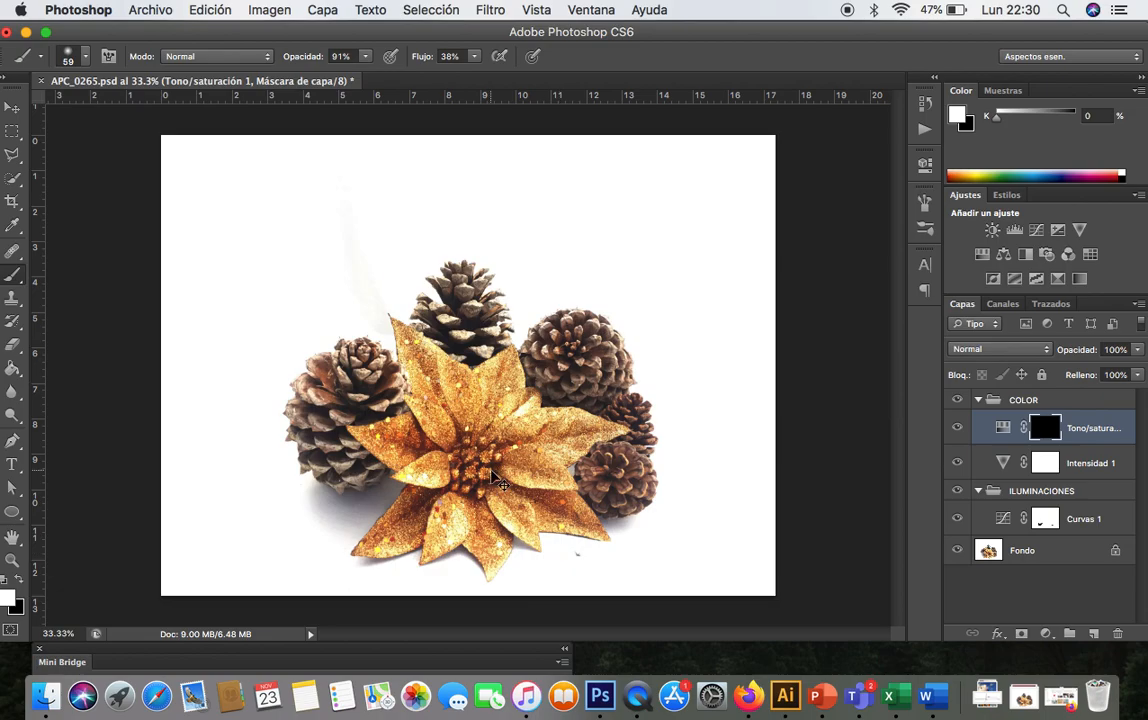
- Paint white on the mask over a small petal near the flower's centre, then delete the Tono/saturación layer
{"action": "key", "text": "super+plus"}
{"action": "key", "text": "super+plus"}
{"action": "key", "text": "super+plus"}
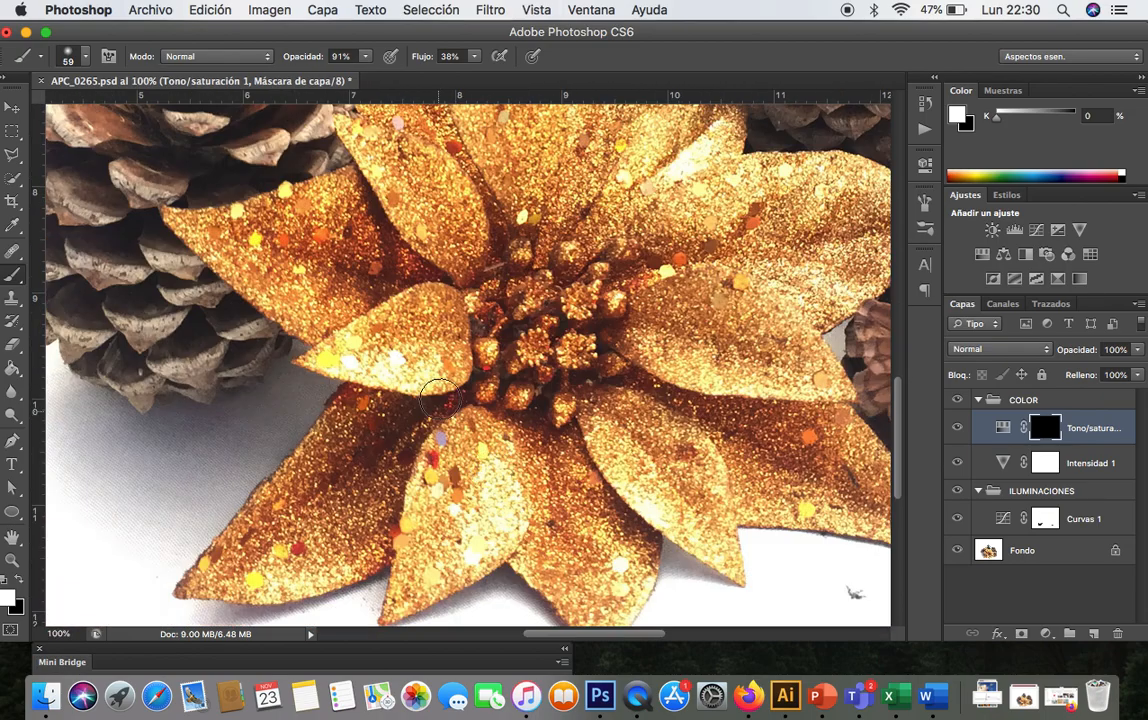
{"action": "mouse_move", "coordinate": [423, 333]}
{"action": "left_mouse_down"}
{"action": "mouse_move", "coordinate": [441, 333]}
{"action": "mouse_move", "coordinate": [425, 302]}
{"action": "mouse_move", "coordinate": [392, 328]}
{"action": "mouse_move", "coordinate": [341, 341]}
{"action": "mouse_move", "coordinate": [333, 361]}
{"action": "mouse_move", "coordinate": [402, 364]}
{"action": "mouse_move", "coordinate": [438, 346]}
{"action": "mouse_move", "coordinate": [451, 325]}
{"action": "mouse_move", "coordinate": [440, 297]}
{"action": "mouse_move", "coordinate": [319, 361]}
{"action": "mouse_move", "coordinate": [382, 377]}
{"action": "mouse_move", "coordinate": [450, 367]}
{"action": "mouse_move", "coordinate": [361, 336]}
{"action": "mouse_move", "coordinate": [425, 302]}
{"action": "mouse_move", "coordinate": [443, 310]}
{"action": "left_mouse_up"}
{"action": "key", "text": "super+minus"}
{"action": "key", "text": "super+minus"}
{"action": "key", "text": "super+minus"}
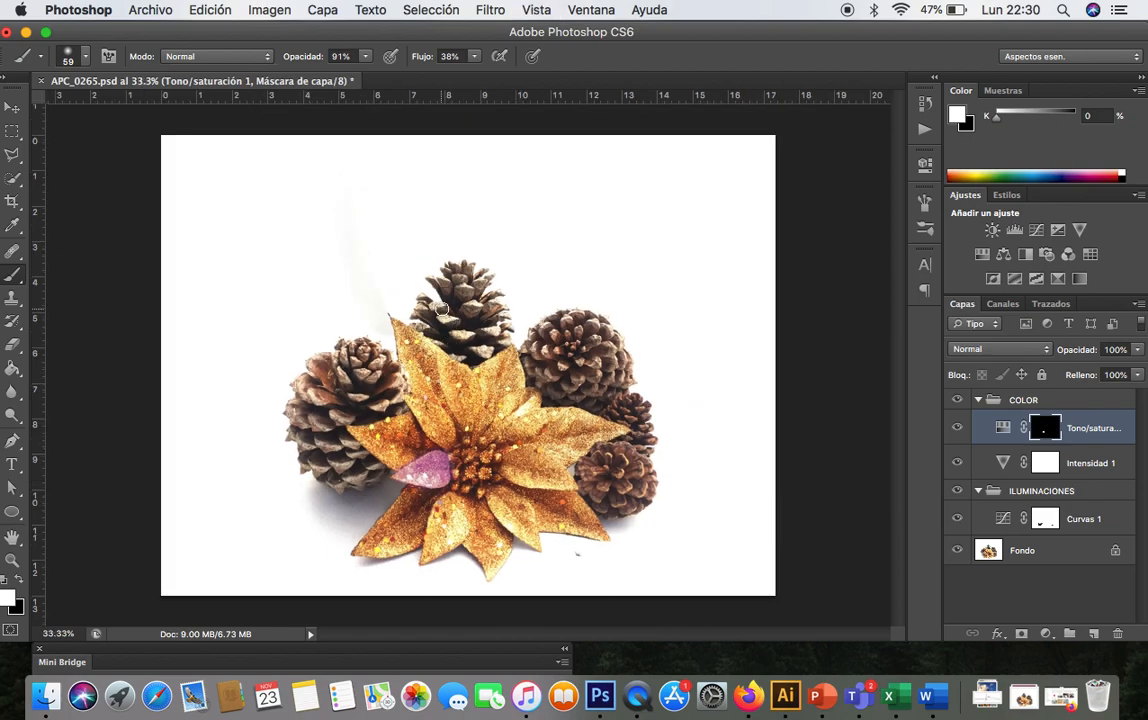
{"action": "left_click_drag", "start_coordinate": [1100, 428], "coordinate": [1122, 641]}
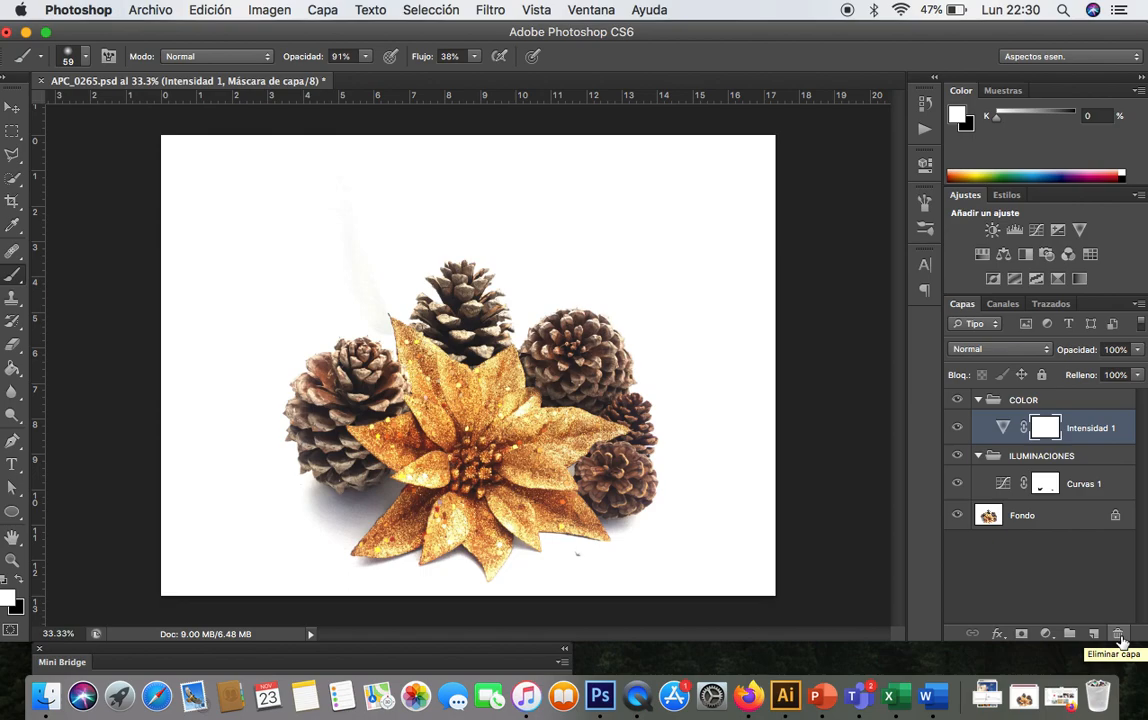
- Add an Equilibrio de color layer with midtones Cian-Rojo +50, Magenta-Verde -48, Amarillo-Azul -54, then delete it
{"action": "left_click", "coordinate": [1047, 634]}
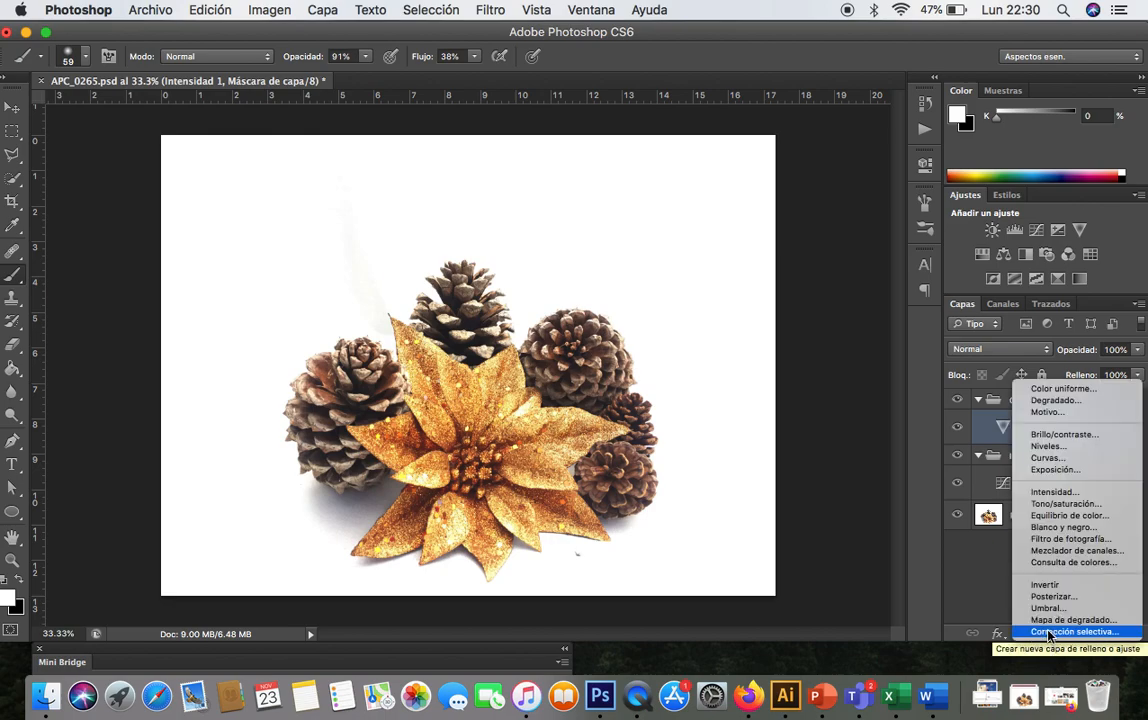
{"action": "left_click", "coordinate": [1070, 515]}
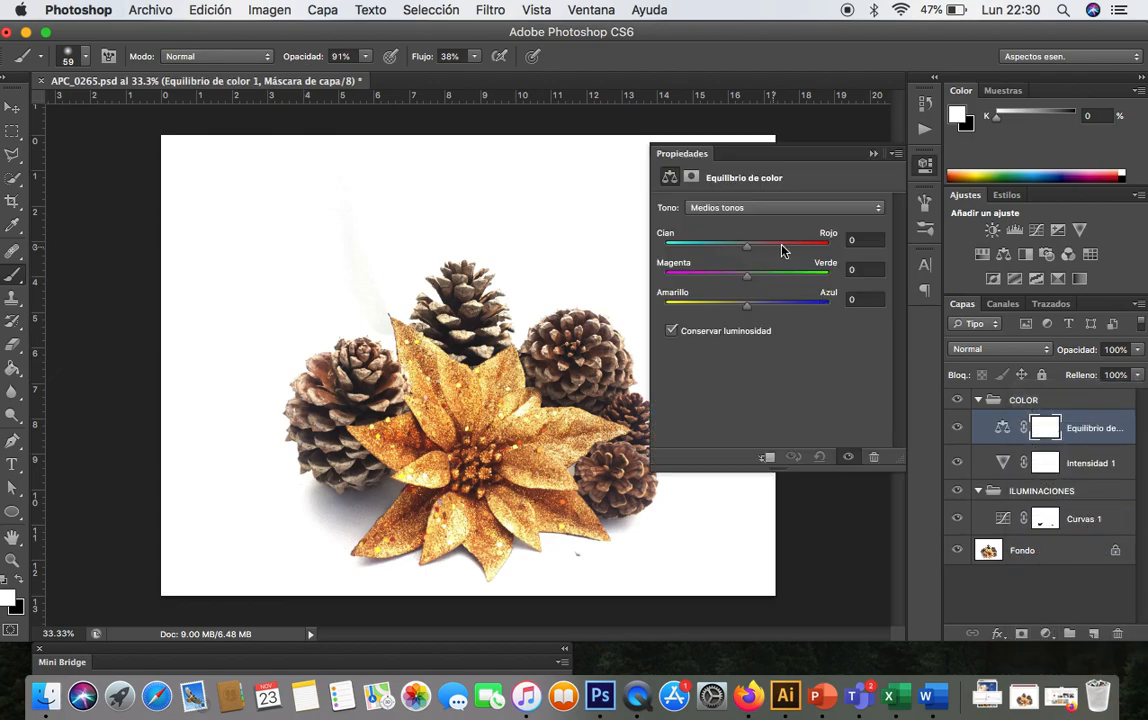
{"action": "left_click", "coordinate": [789, 246]}
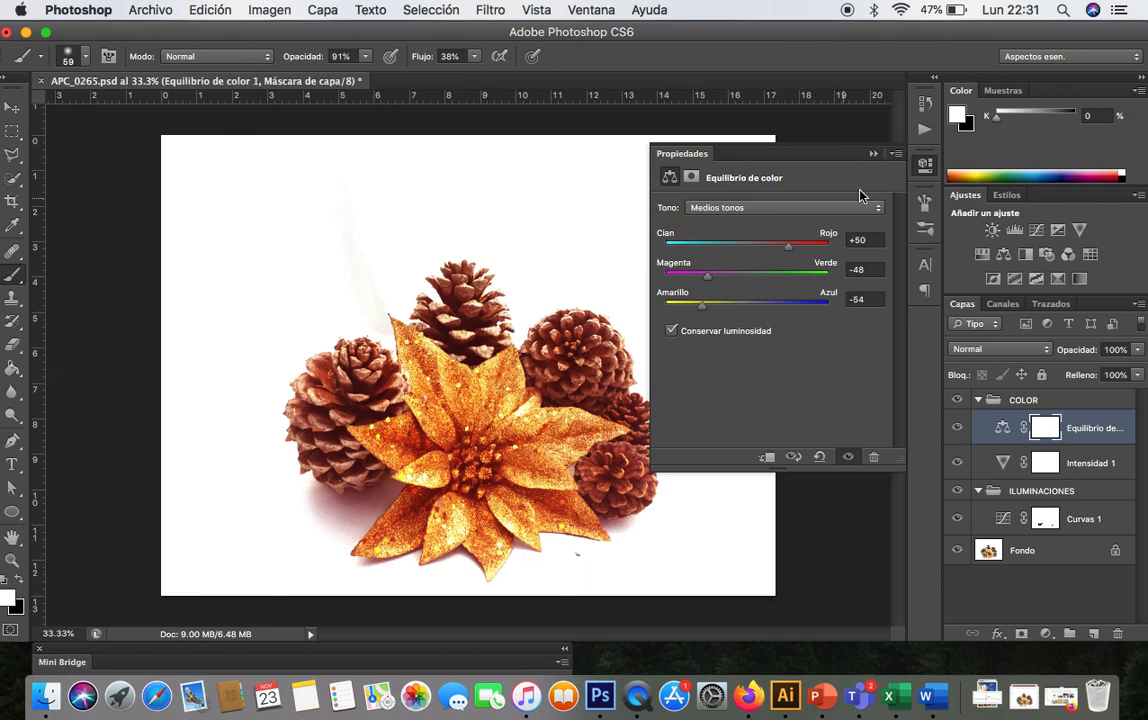
{"action": "left_click", "coordinate": [872, 155]}
{"action": "left_click_drag", "start_coordinate": [1090, 430], "coordinate": [1117, 636]}
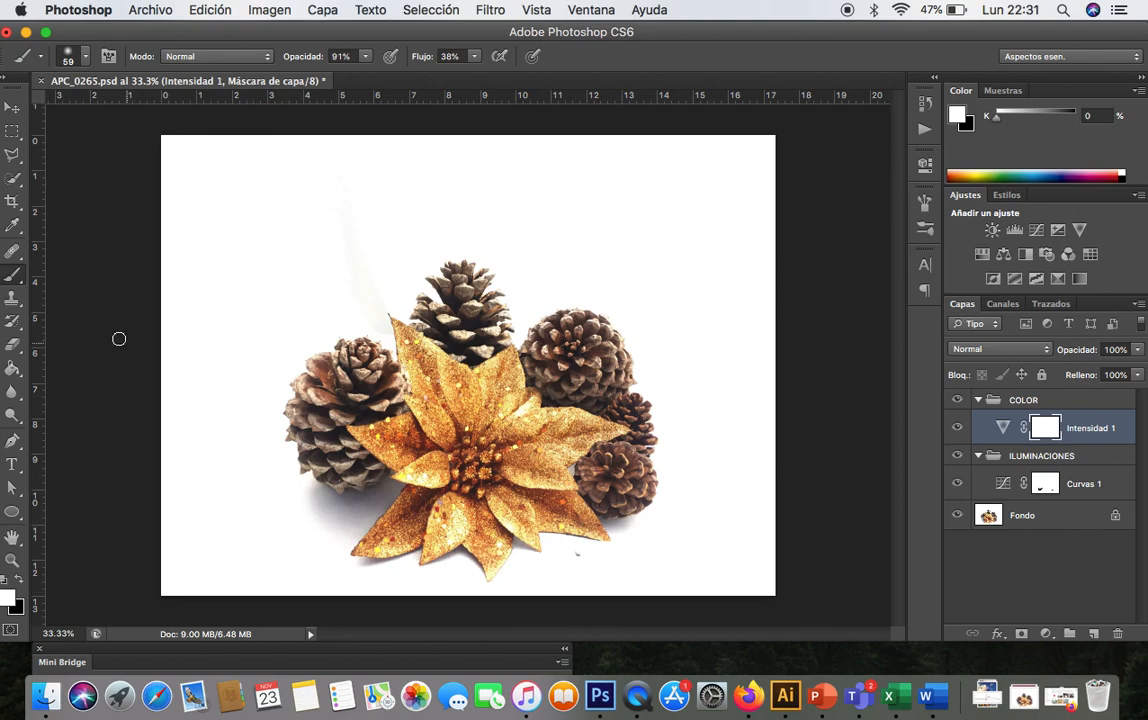
- Crop the image slightly from the top-left corner to about 16.90 × 12.67 cm
{"action": "left_click", "coordinate": [13, 202]}
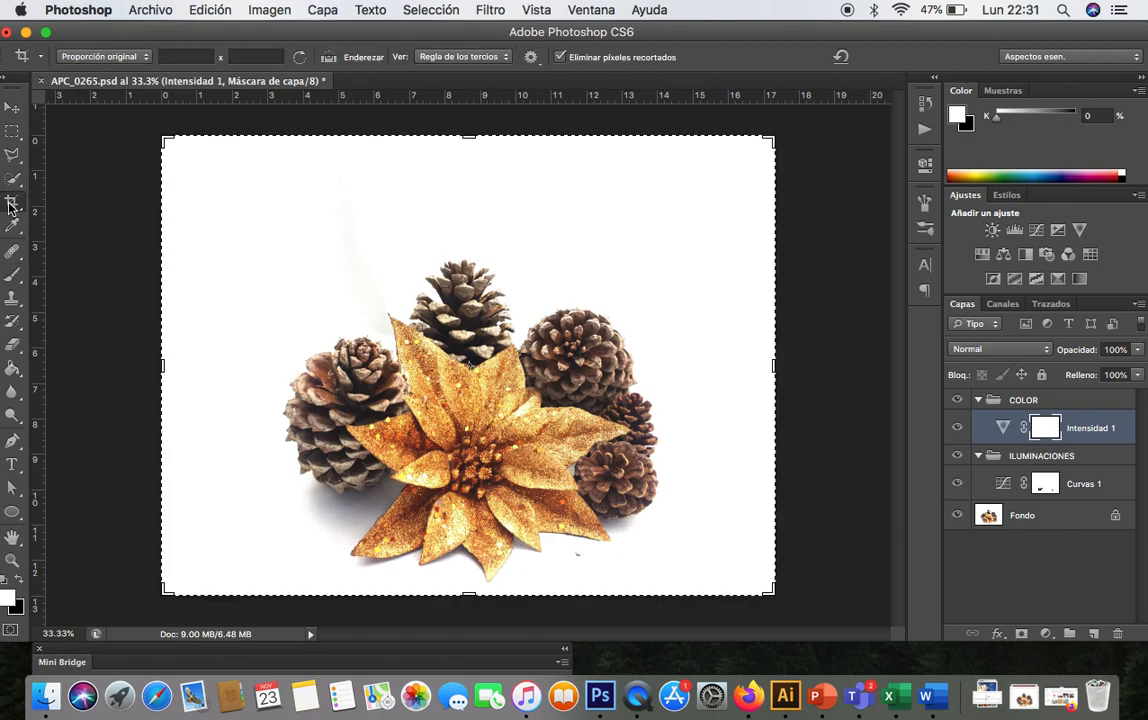
{"action": "left_click", "coordinate": [164, 138]}
{"action": "left_click_drag", "start_coordinate": [164, 138], "coordinate": [170, 148]}
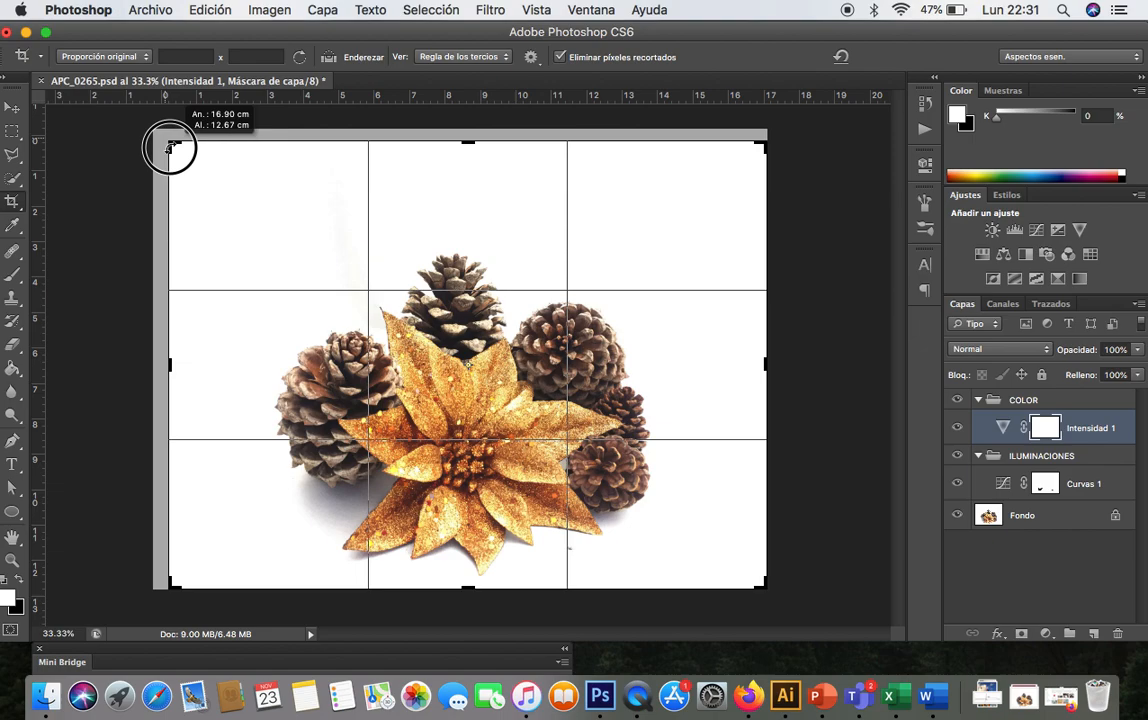
{"action": "left_click_drag", "start_coordinate": [170, 148], "coordinate": [170, 148]}
{"action": "key", "text": "Return"}
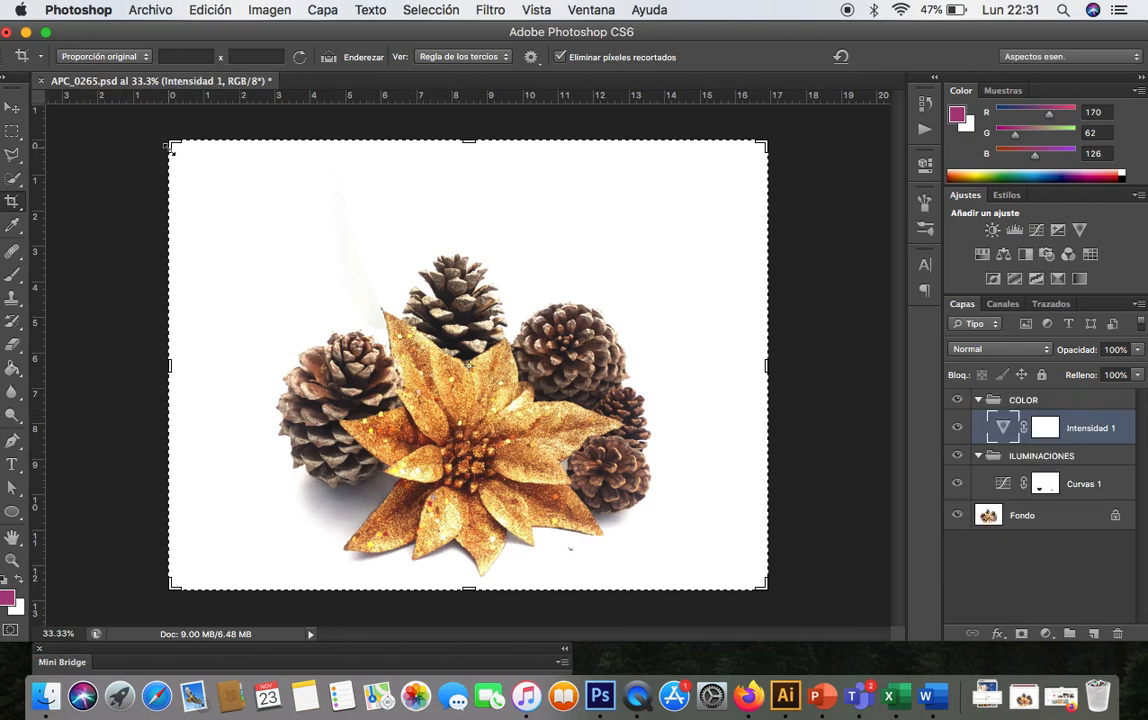
{"action": "left_click", "coordinate": [13, 108]}
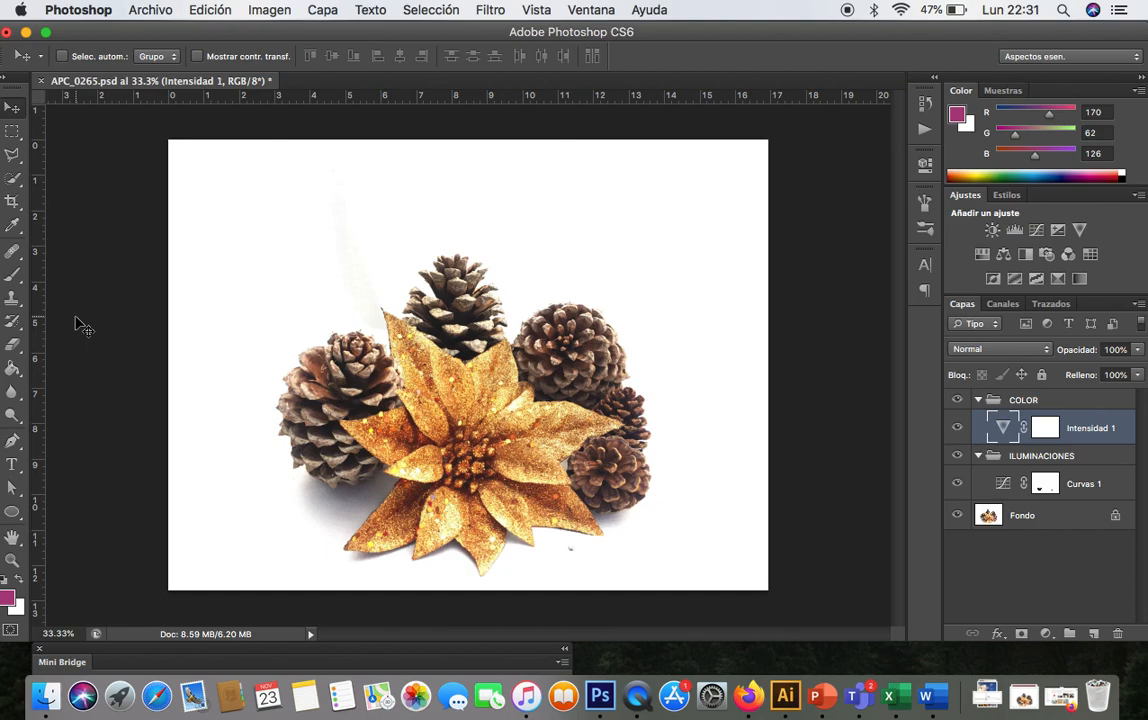
- Preview the photos in the FOTOS PRÁCTICA folder and open APC_0270.jpg in Photoshop
{"action": "left_click", "coordinate": [38, 700]}
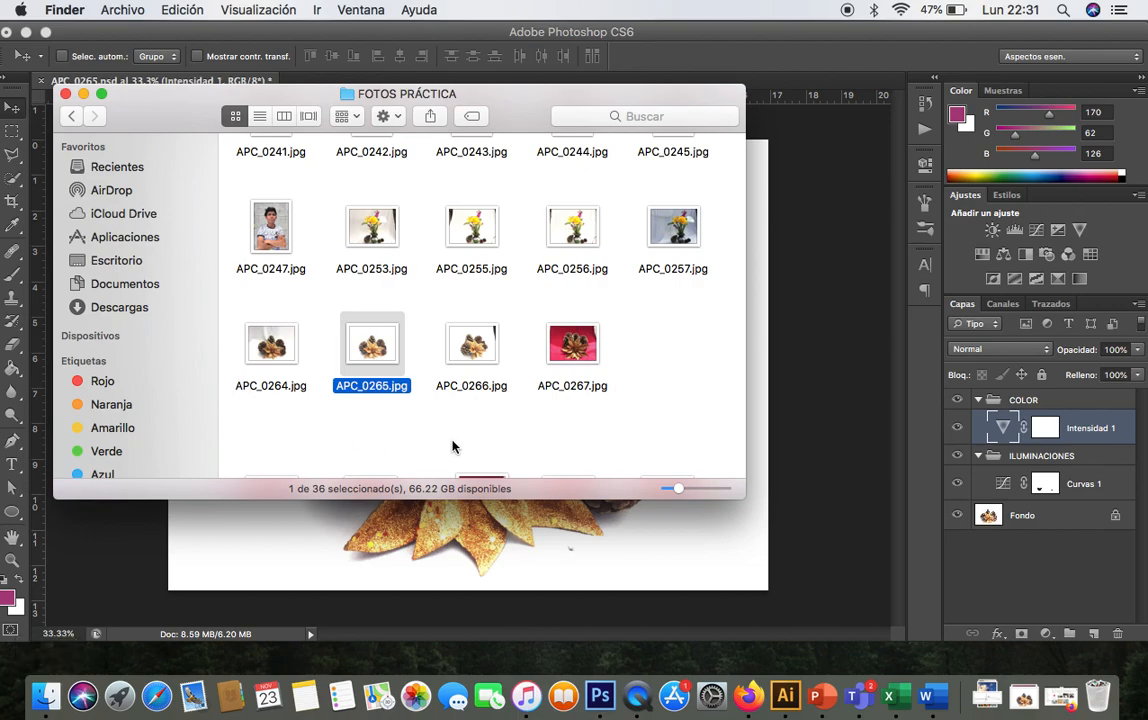
{"action": "scroll", "coordinate": [565, 380], "scroll_direction": "down", "scroll_amount": 5}
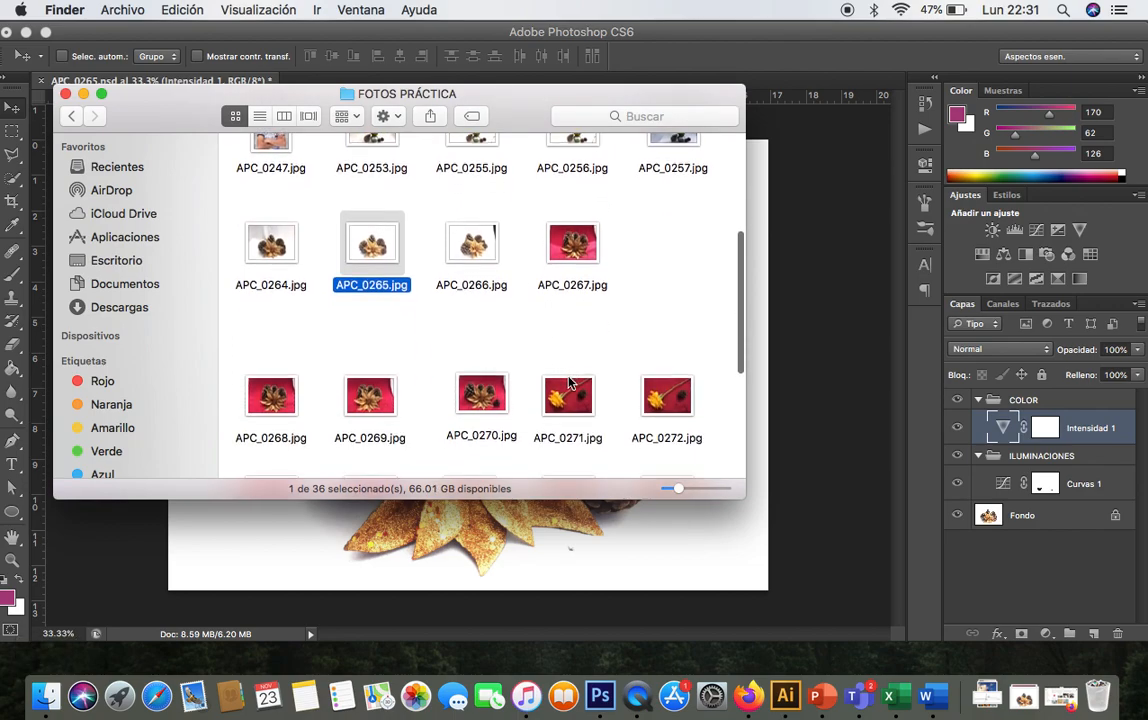
{"action": "left_click", "coordinate": [360, 397]}
{"action": "key", "text": "space"}
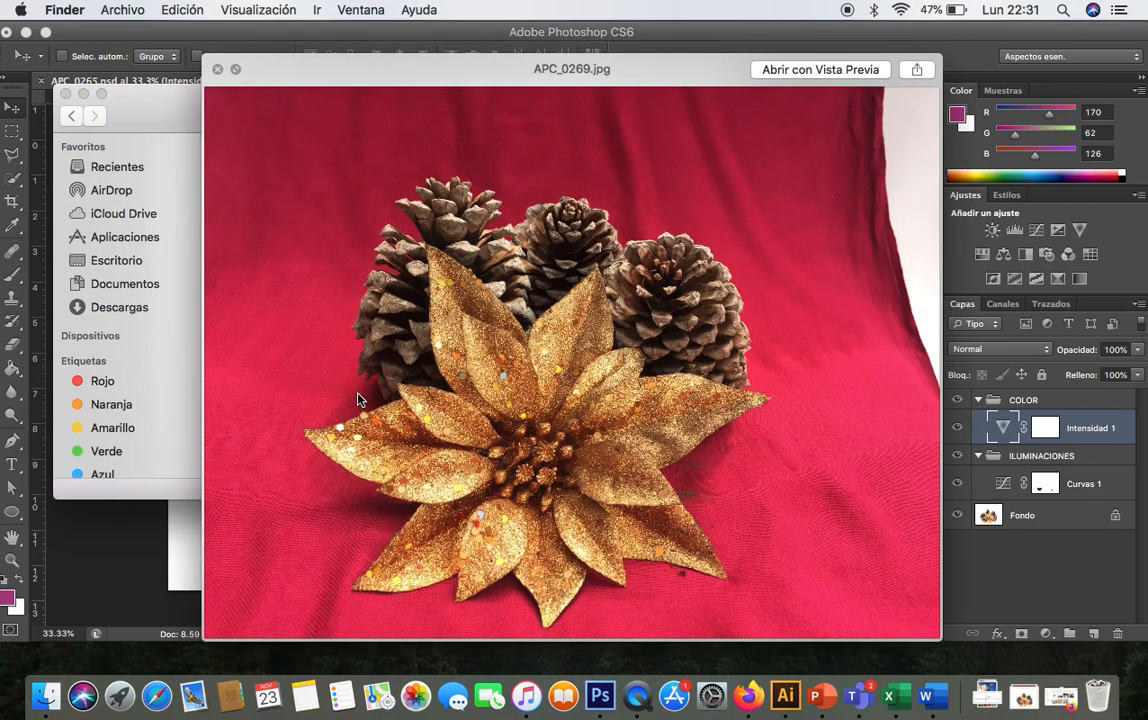
{"action": "key", "text": "Right"}
{"action": "key", "text": "Left"}
{"action": "key", "text": "Left"}
{"action": "key", "text": "Right"}
{"action": "key", "text": "Right"}
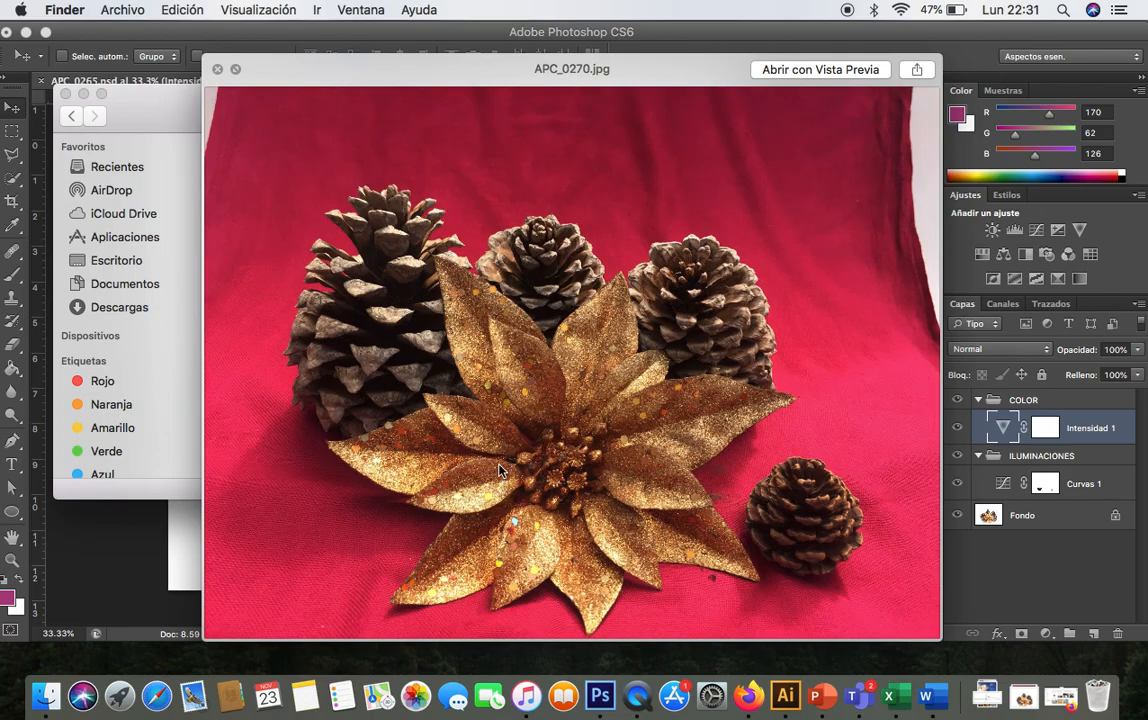
{"action": "key", "text": "space"}
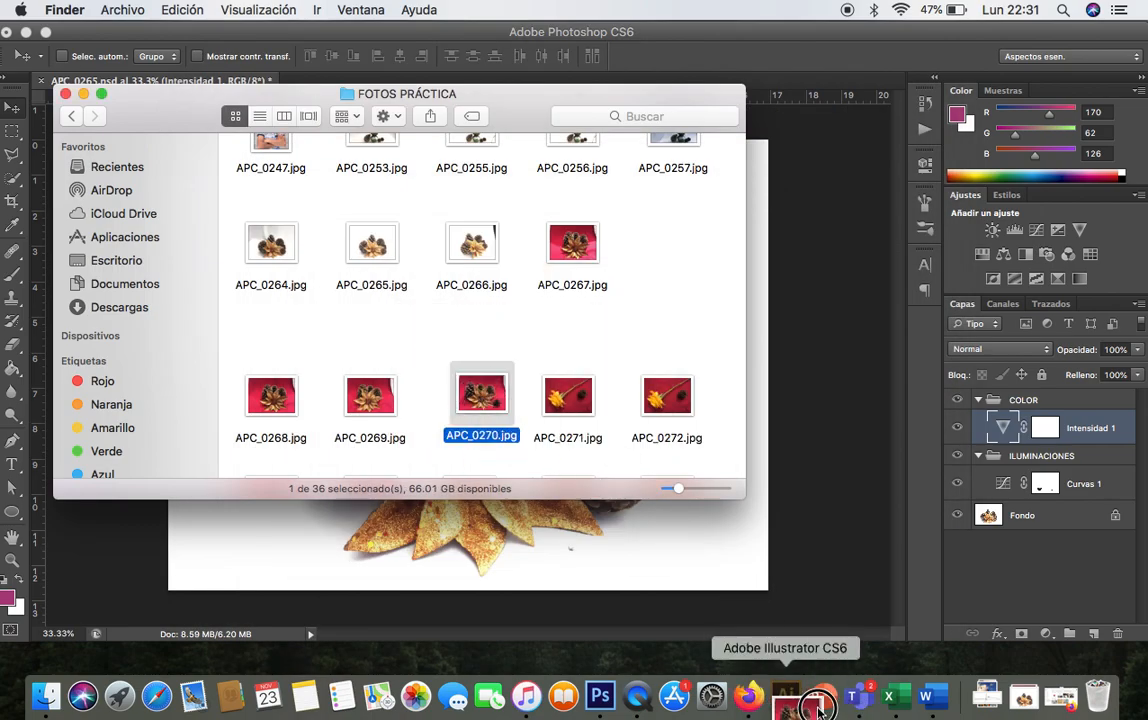
{"action": "left_click", "coordinate": [597, 710]}
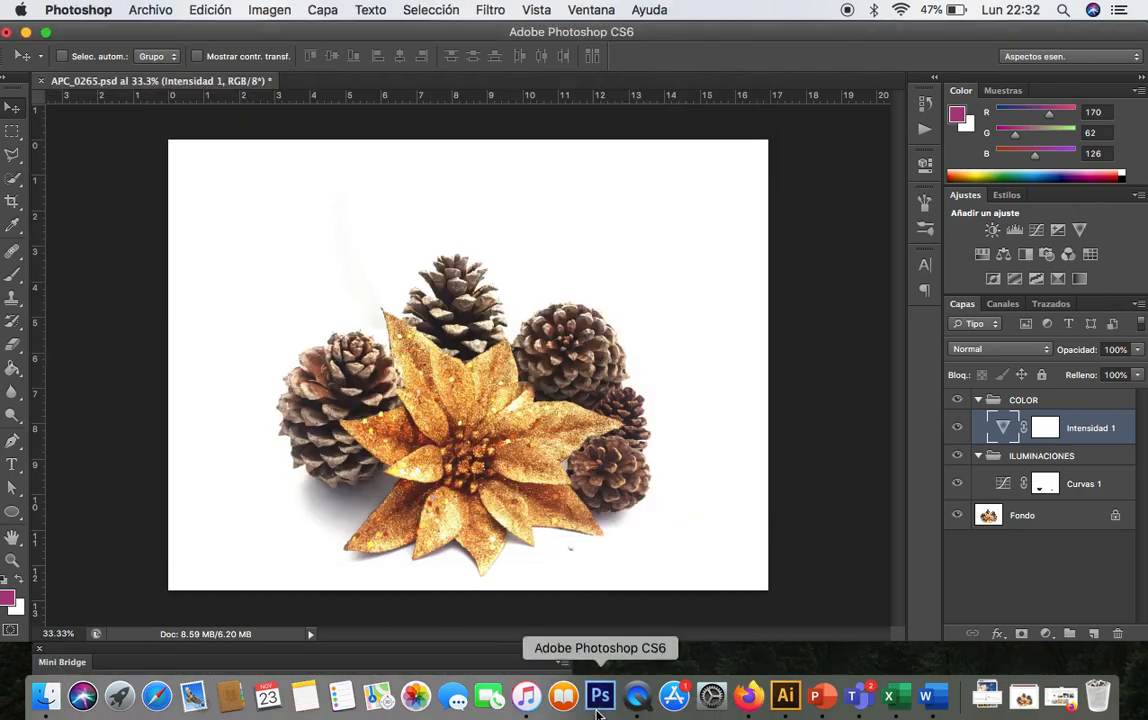
{"action": "left_click", "coordinate": [762, 424]}
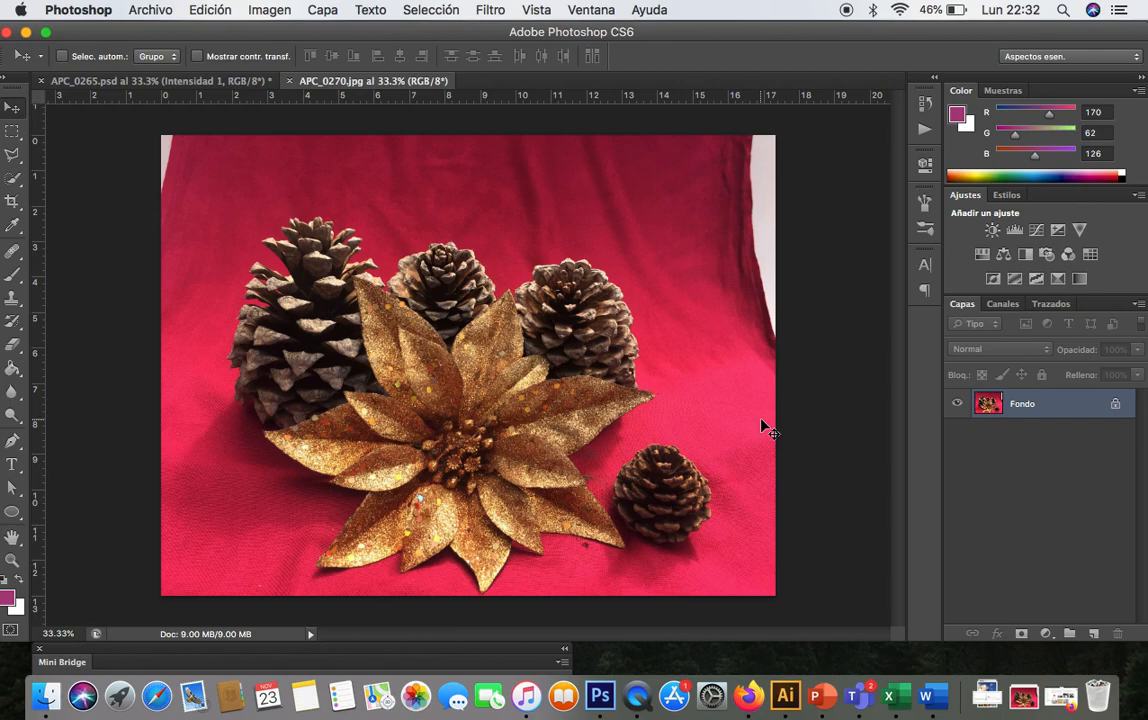
- Save APC_0265.psd with maximised compatibility
{"action": "left_click", "coordinate": [182, 84]}
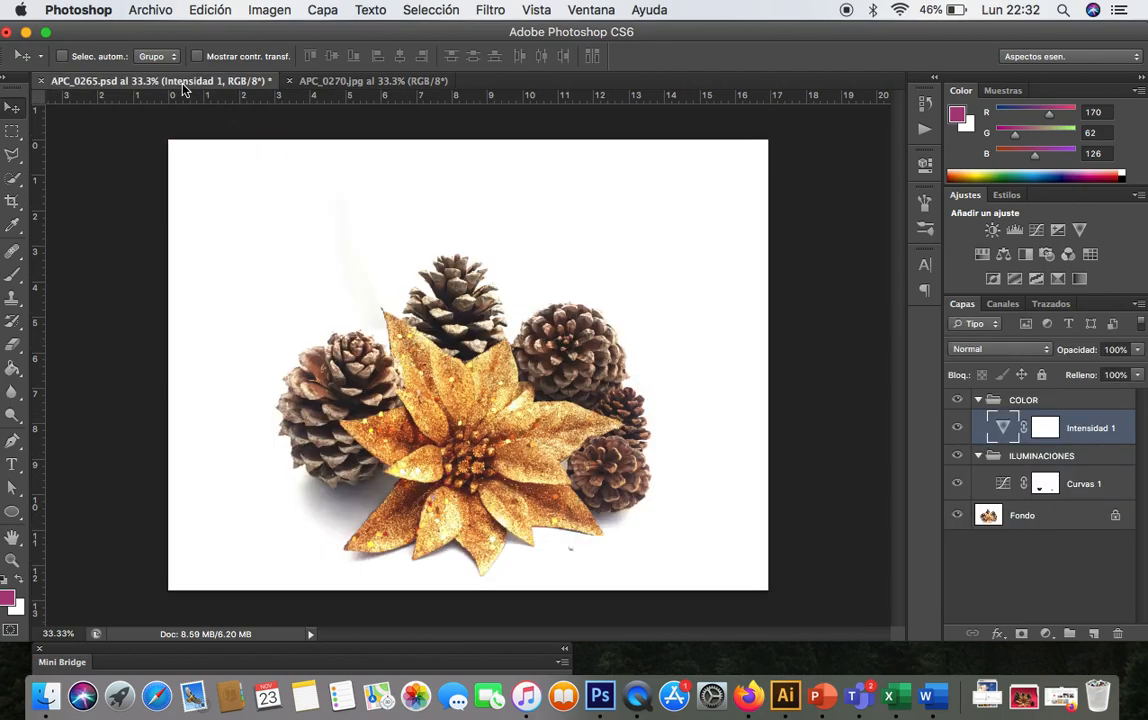
{"action": "key", "text": "super+s"}
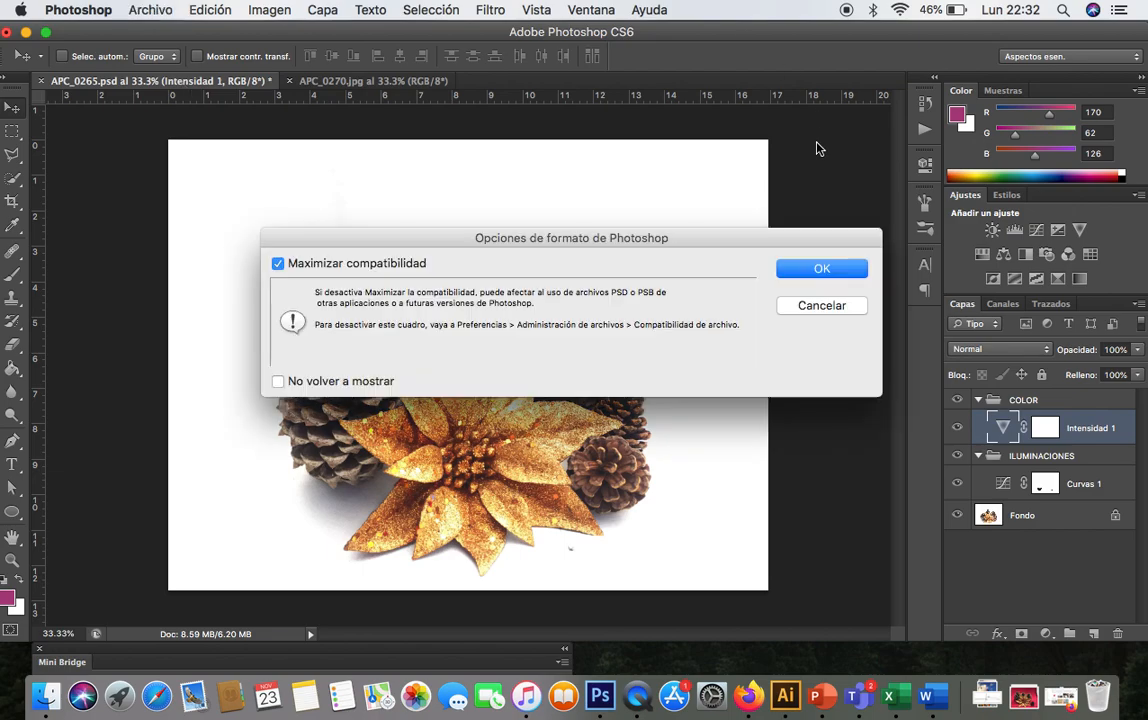
{"action": "left_click", "coordinate": [793, 267]}
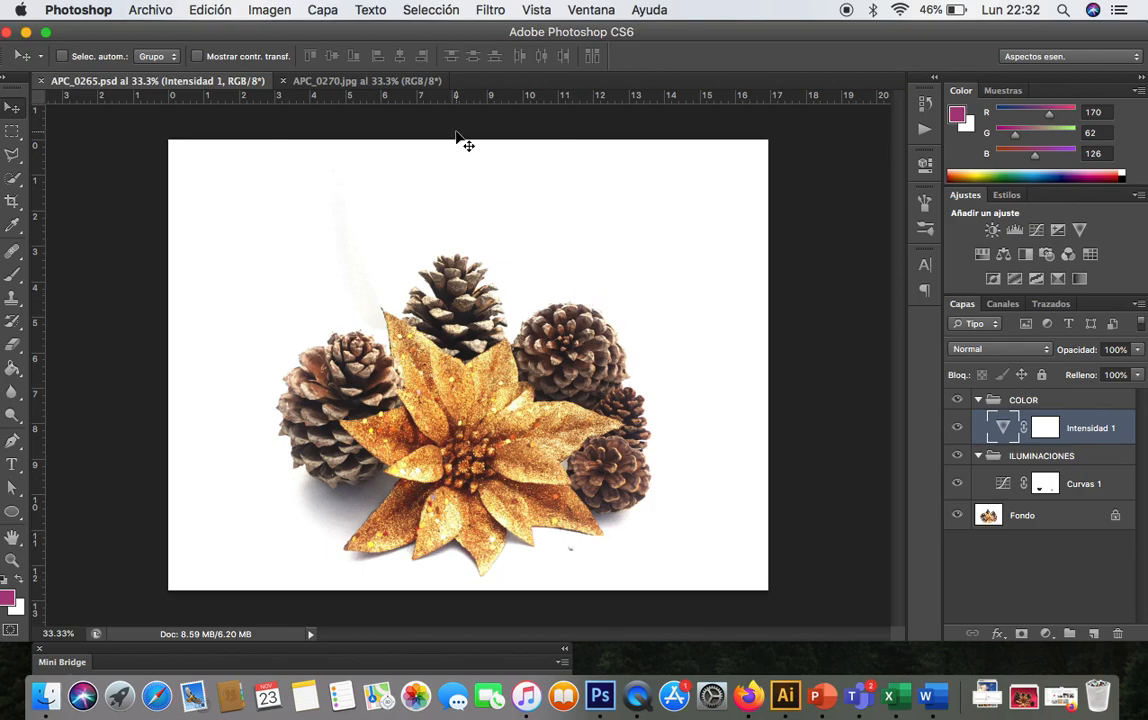
- Heal the wrinkles in the red fabric above the pine cones of APC_0270 with the Healing Brush, sampling nearby fabric
{"action": "left_click", "coordinate": [330, 86]}
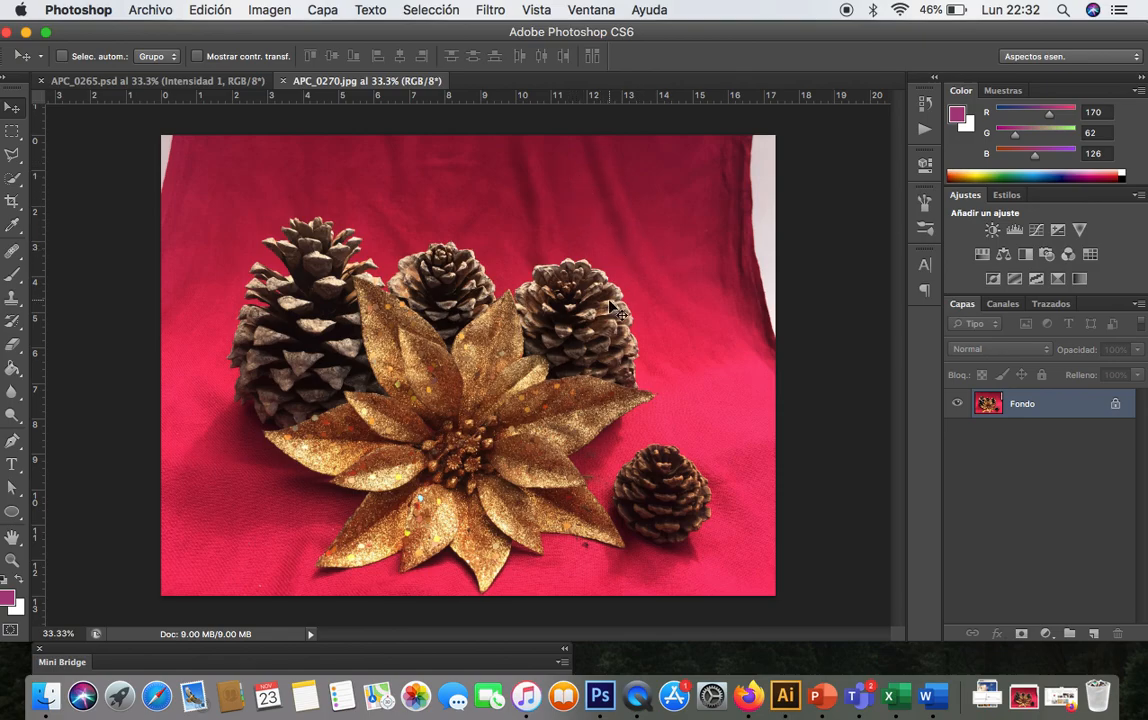
{"action": "key", "text": "super+plus"}
{"action": "key", "text": "super+plus"}
{"action": "scroll", "coordinate": [613, 310], "scroll_direction": "up", "scroll_amount": 5}
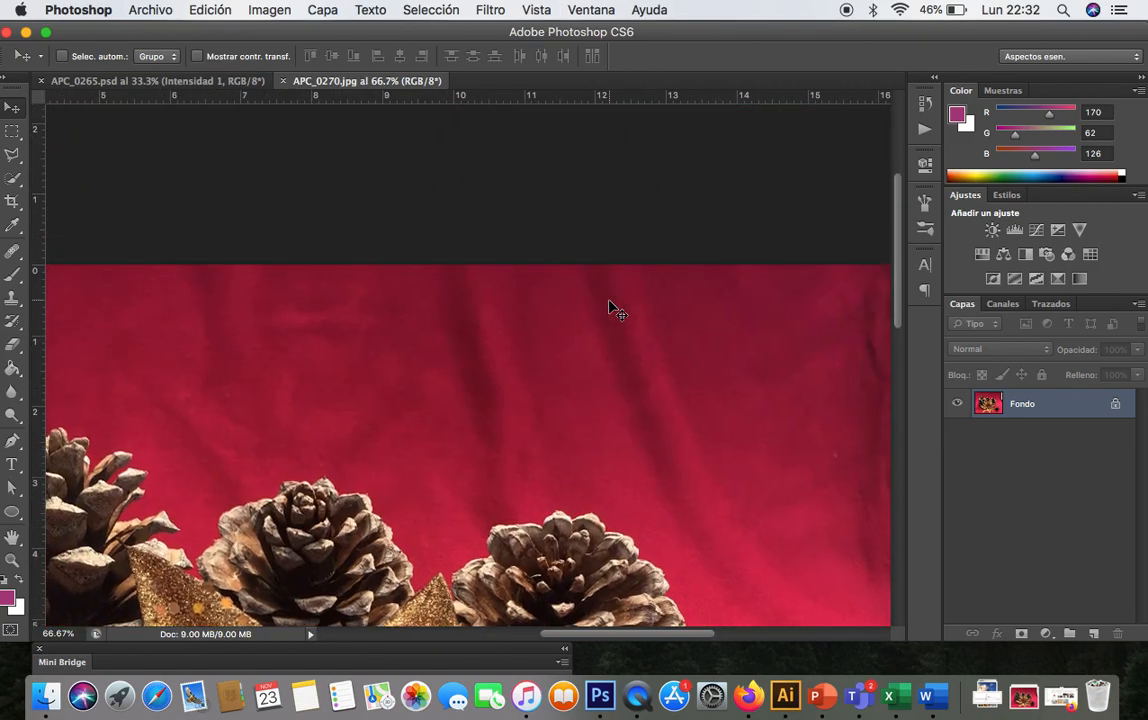
{"action": "scroll", "coordinate": [610, 308], "scroll_direction": "down", "scroll_amount": 1}
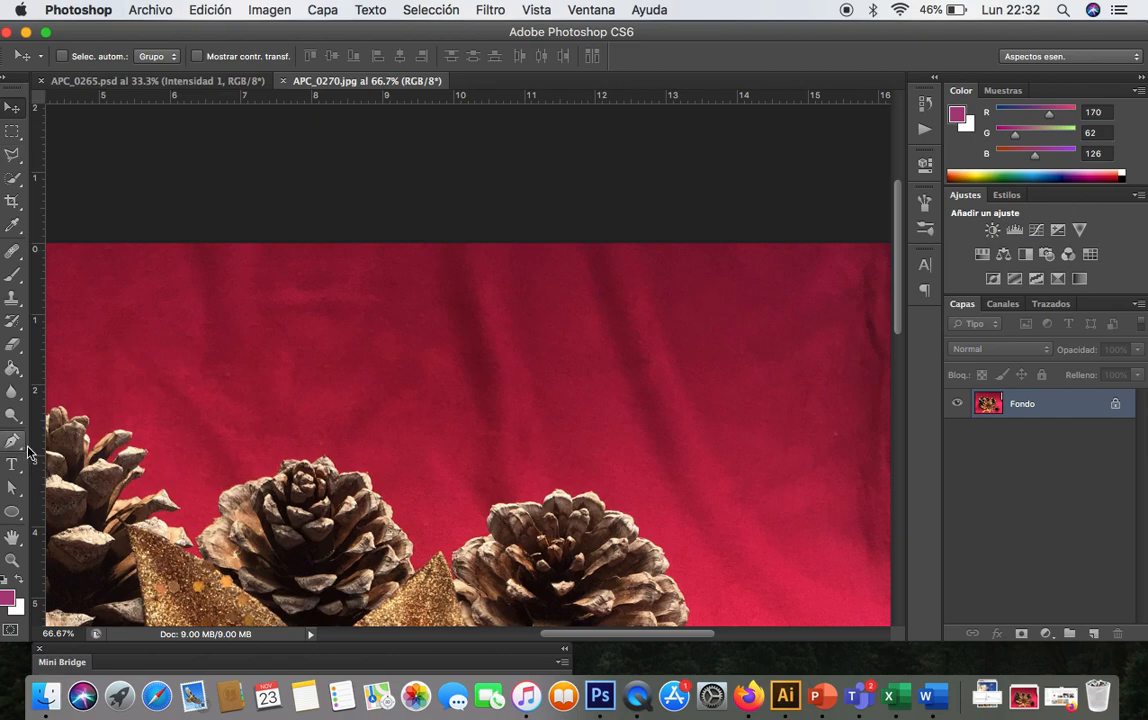
{"action": "left_click", "coordinate": [18, 254]}
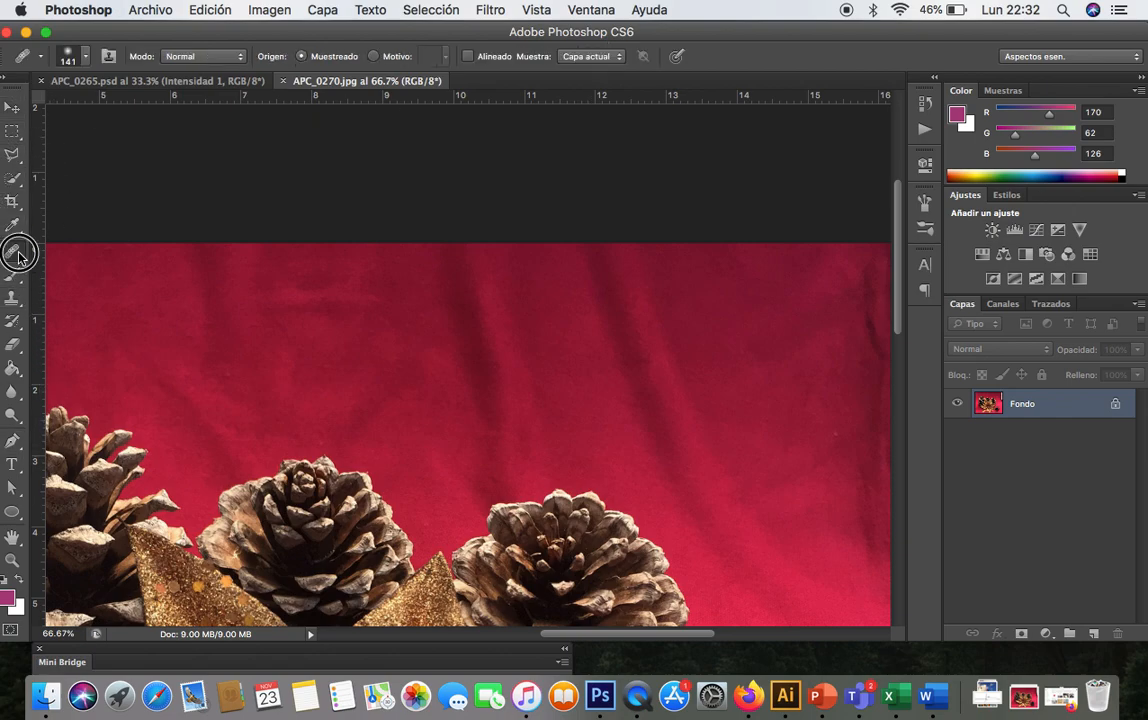
{"action": "left_click", "coordinate": [18, 255]}
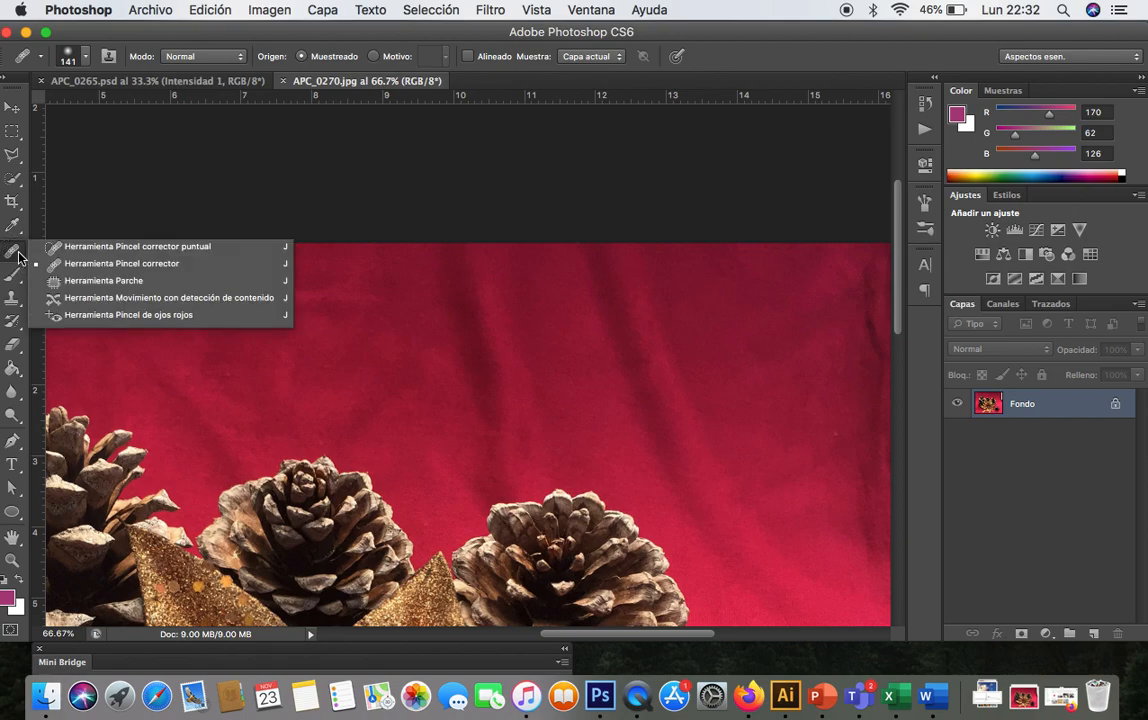
{"action": "left_click", "coordinate": [123, 264]}
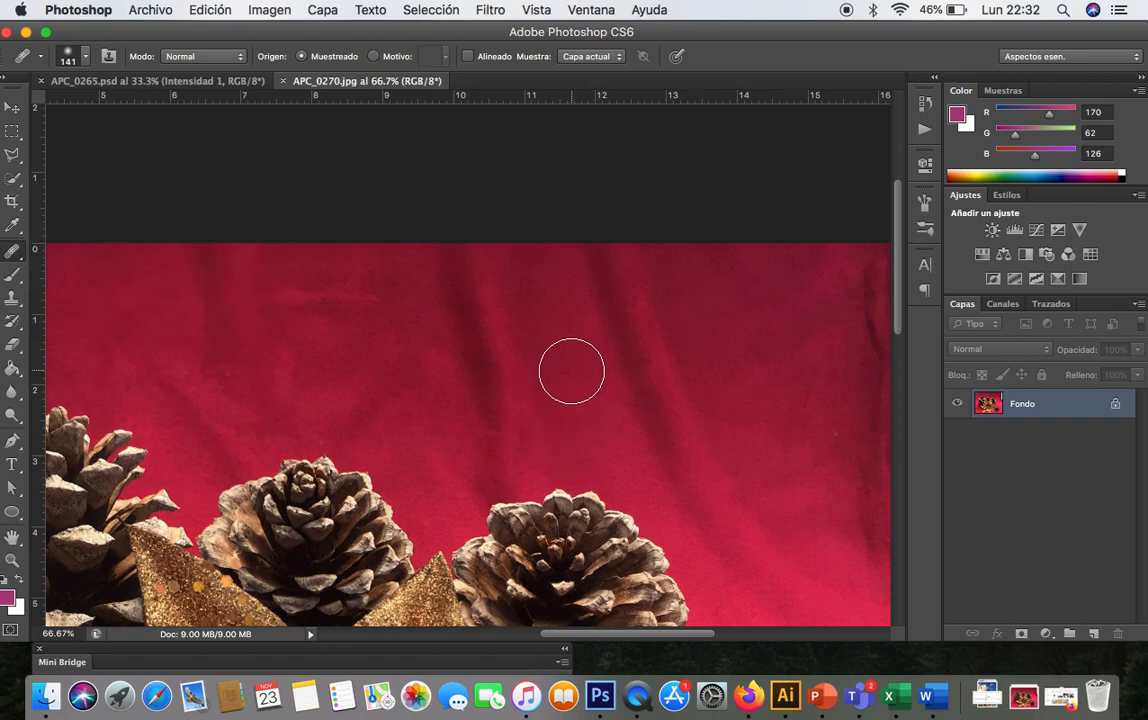
{"action": "left_click", "coordinate": [571, 371], "text": "alt"}
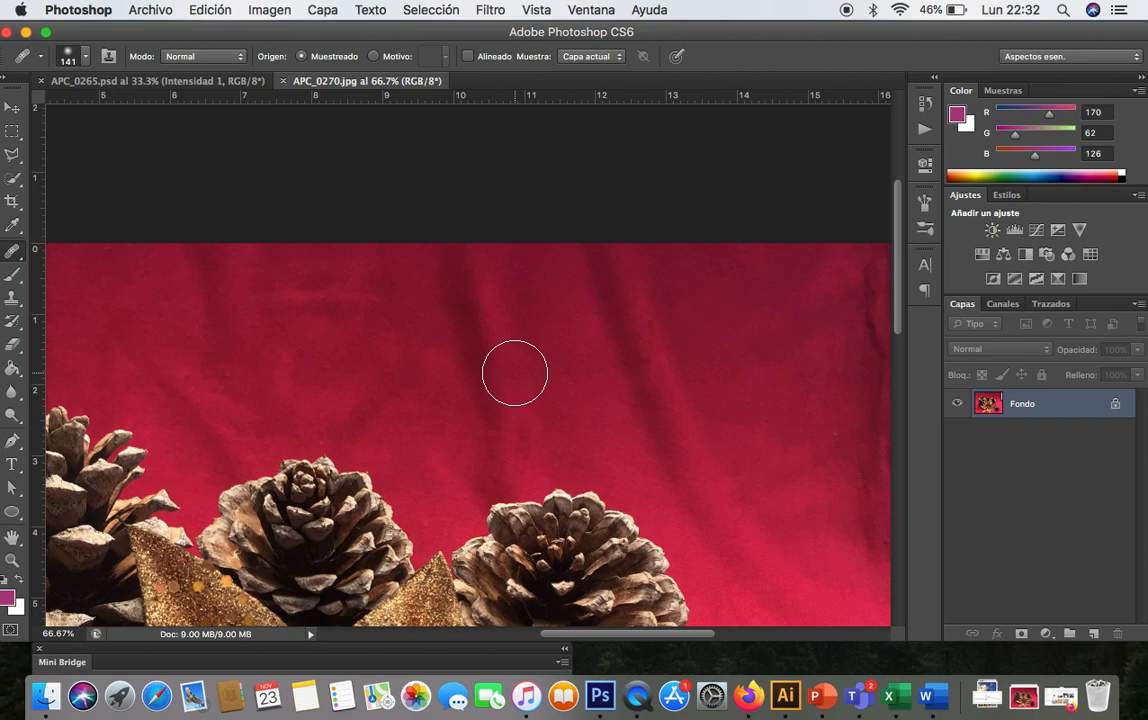
{"action": "left_click", "coordinate": [515, 373]}
{"action": "left_click", "coordinate": [518, 420]}
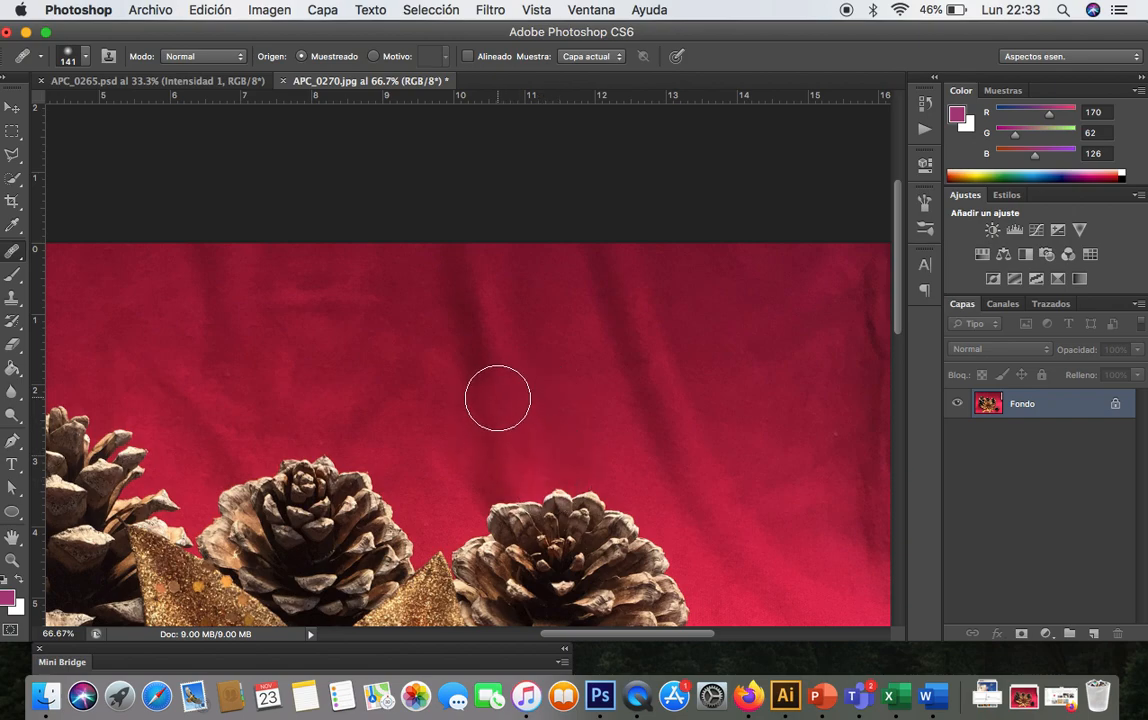
{"action": "left_click", "coordinate": [490, 359]}
{"action": "left_click", "coordinate": [472, 377]}
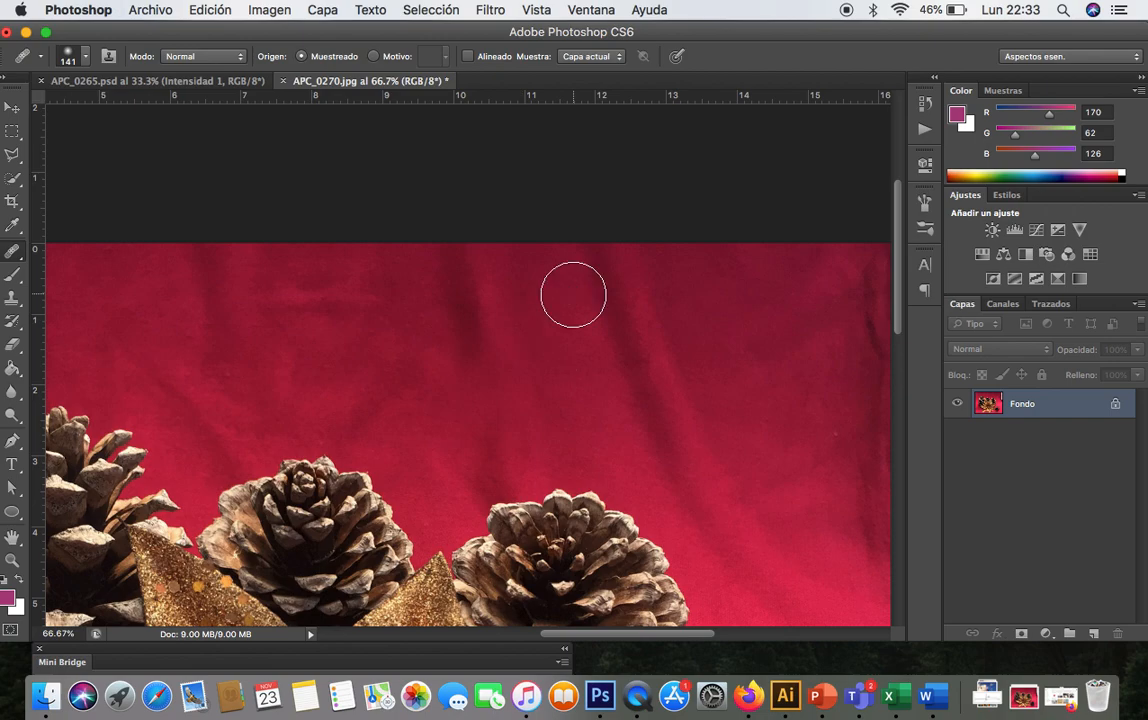
{"action": "left_click_drag", "start_coordinate": [525, 348], "coordinate": [484, 348]}
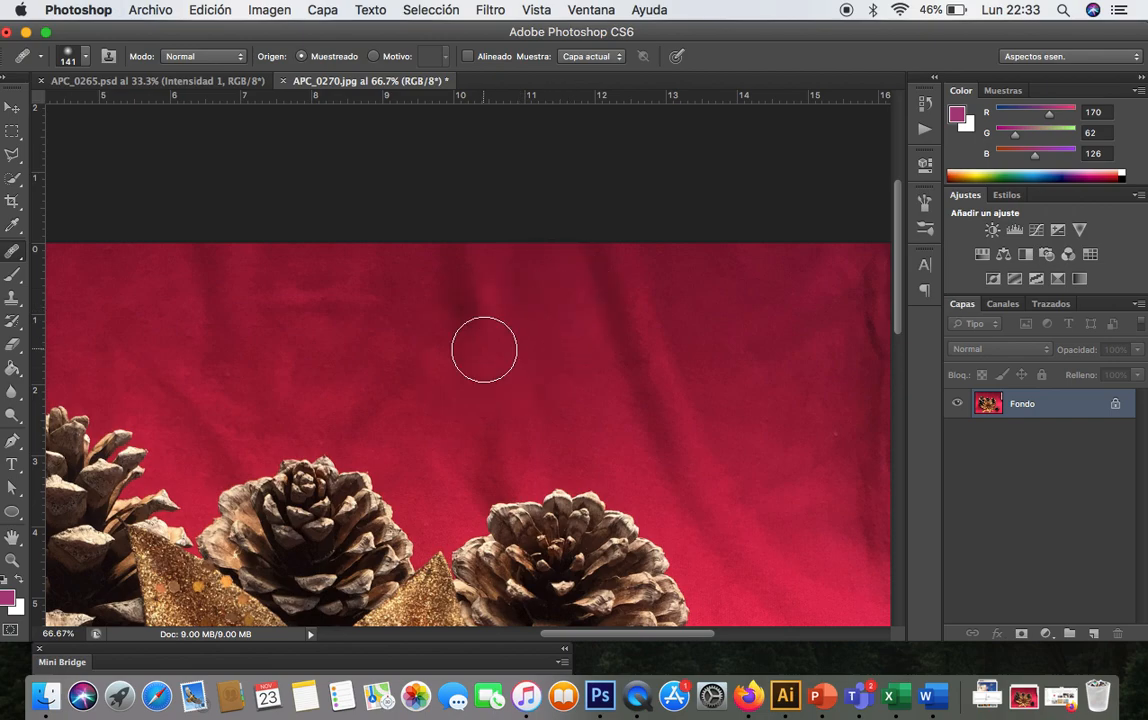
{"action": "left_click", "coordinate": [479, 324]}
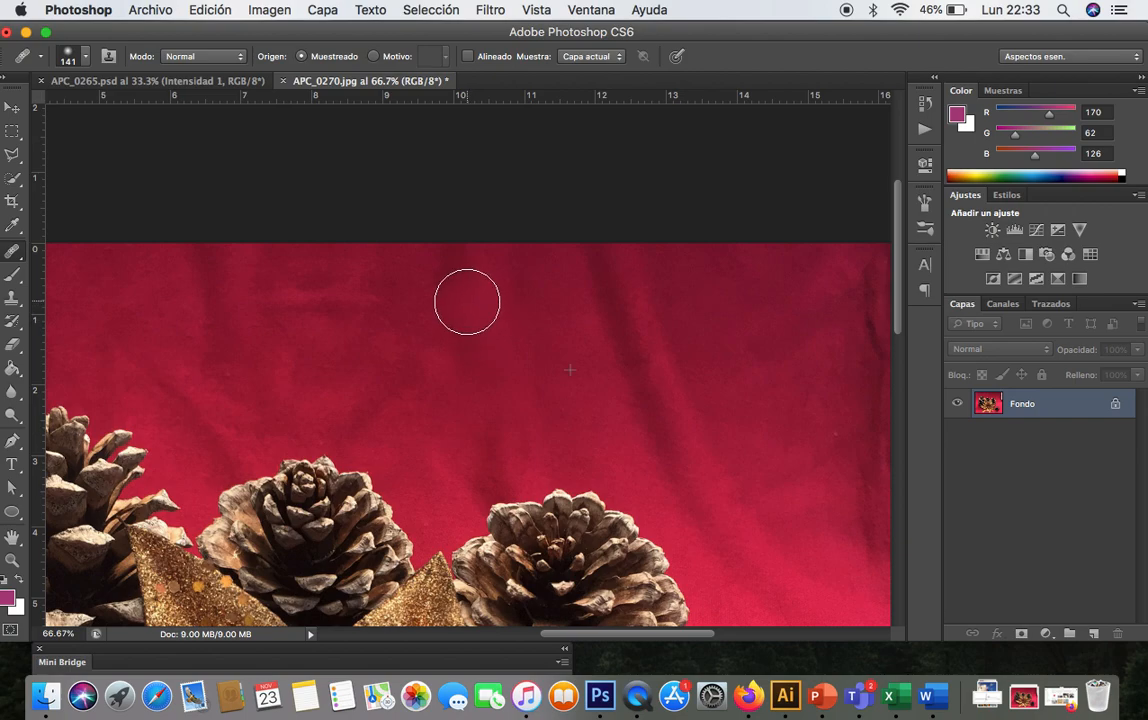
{"action": "left_click", "coordinate": [457, 337]}
{"action": "left_click", "coordinate": [455, 352]}
{"action": "mouse_move", "coordinate": [434, 307]}
{"action": "left_mouse_down"}
{"action": "mouse_move", "coordinate": [413, 266]}
{"action": "mouse_move", "coordinate": [435, 266]}
{"action": "left_mouse_up"}
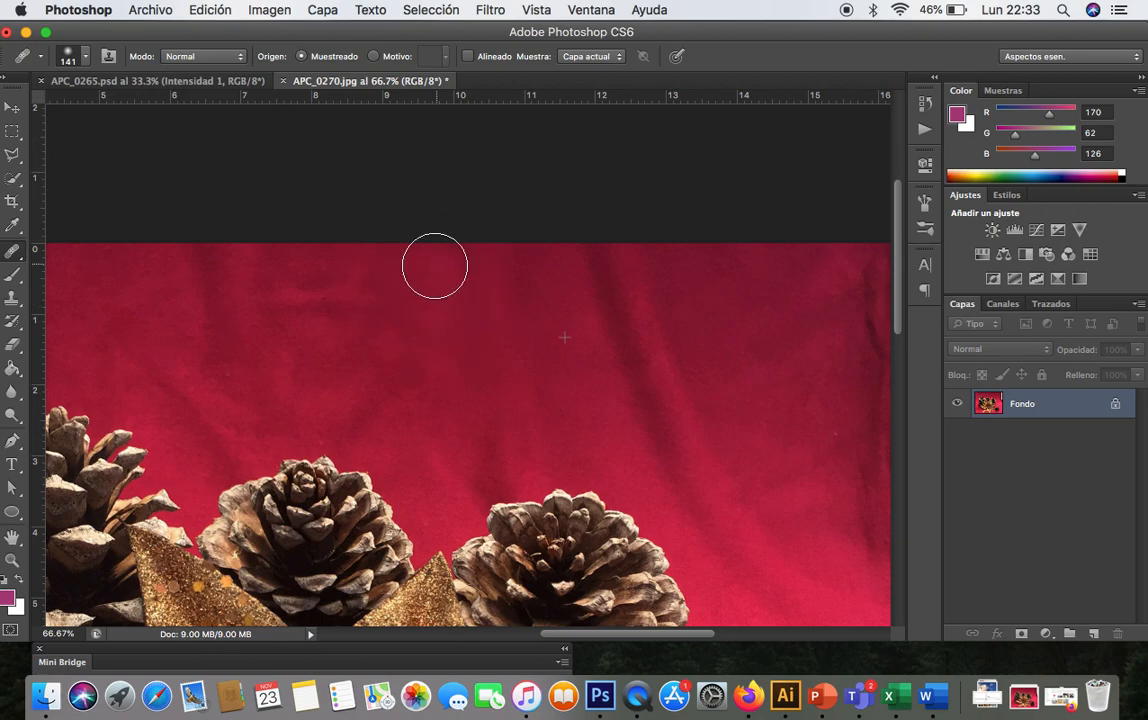
{"action": "left_click", "coordinate": [473, 303]}
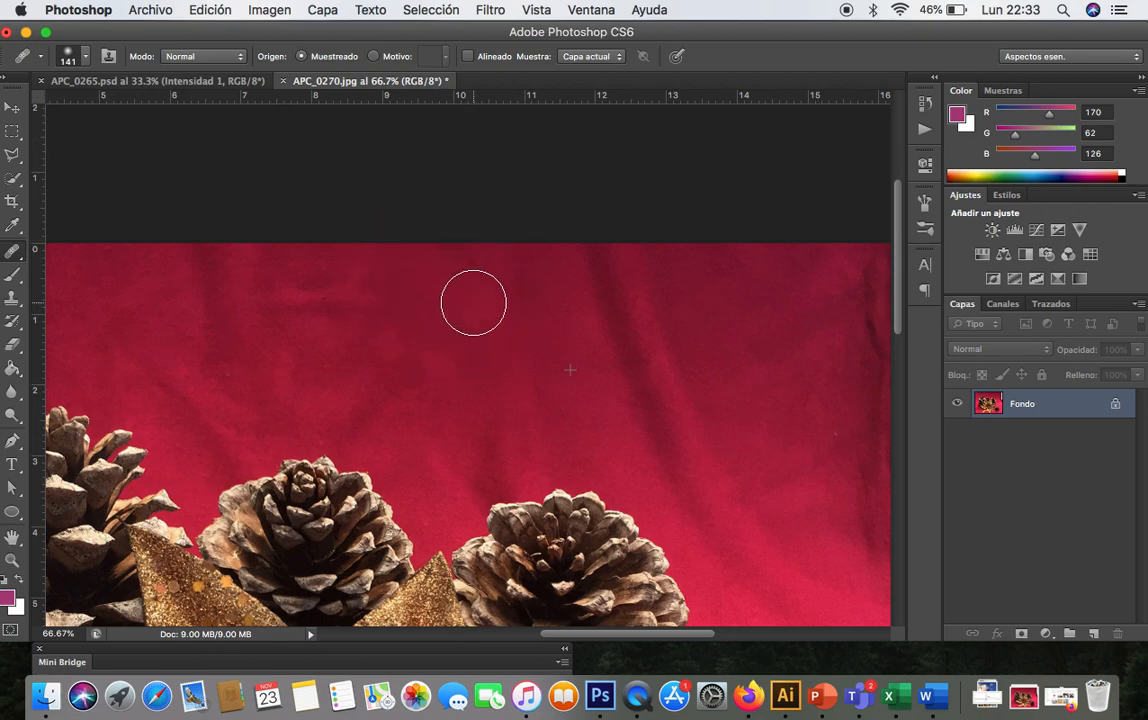
{"action": "left_click", "coordinate": [412, 359]}
{"action": "mouse_move", "coordinate": [380, 271]}
{"action": "left_mouse_down"}
{"action": "mouse_move", "coordinate": [333, 327]}
{"action": "mouse_move", "coordinate": [317, 306]}
{"action": "mouse_move", "coordinate": [324, 276]}
{"action": "mouse_move", "coordinate": [400, 308]}
{"action": "mouse_move", "coordinate": [397, 385]}
{"action": "mouse_move", "coordinate": [374, 371]}
{"action": "mouse_move", "coordinate": [385, 360]}
{"action": "mouse_move", "coordinate": [368, 392]}
{"action": "left_mouse_up"}
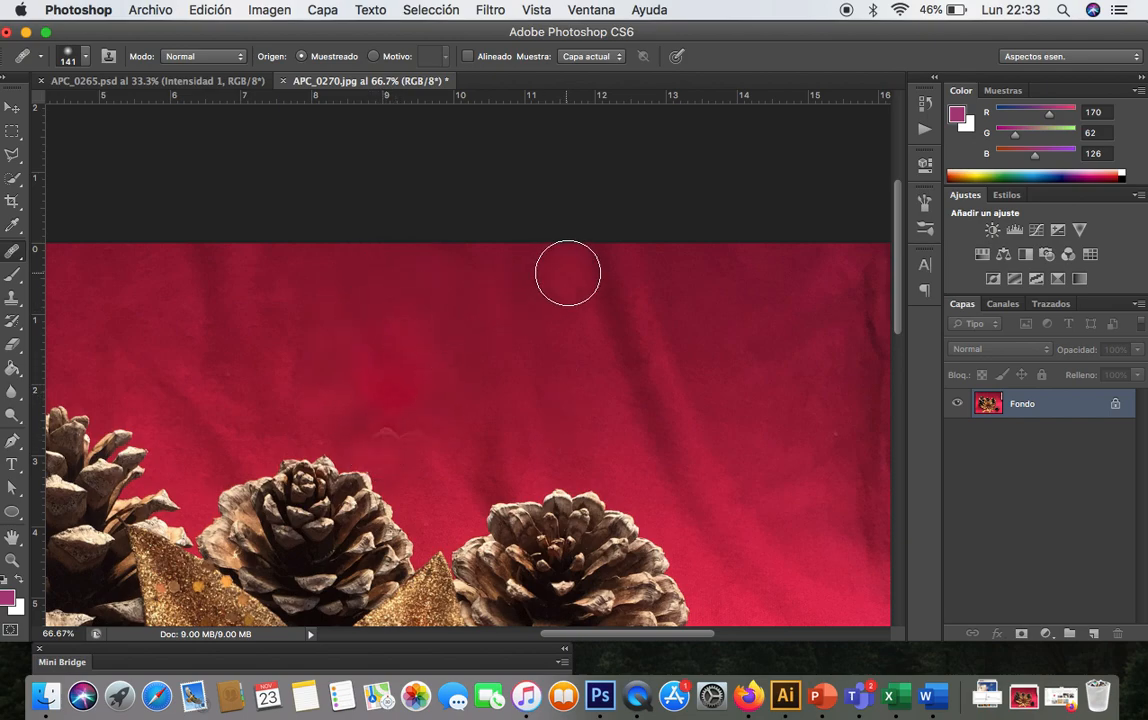
{"action": "mouse_move", "coordinate": [413, 356]}
{"action": "left_mouse_down"}
{"action": "mouse_move", "coordinate": [403, 318]}
{"action": "mouse_move", "coordinate": [365, 310]}
{"action": "left_mouse_up"}
{"action": "left_click", "coordinate": [359, 308]}
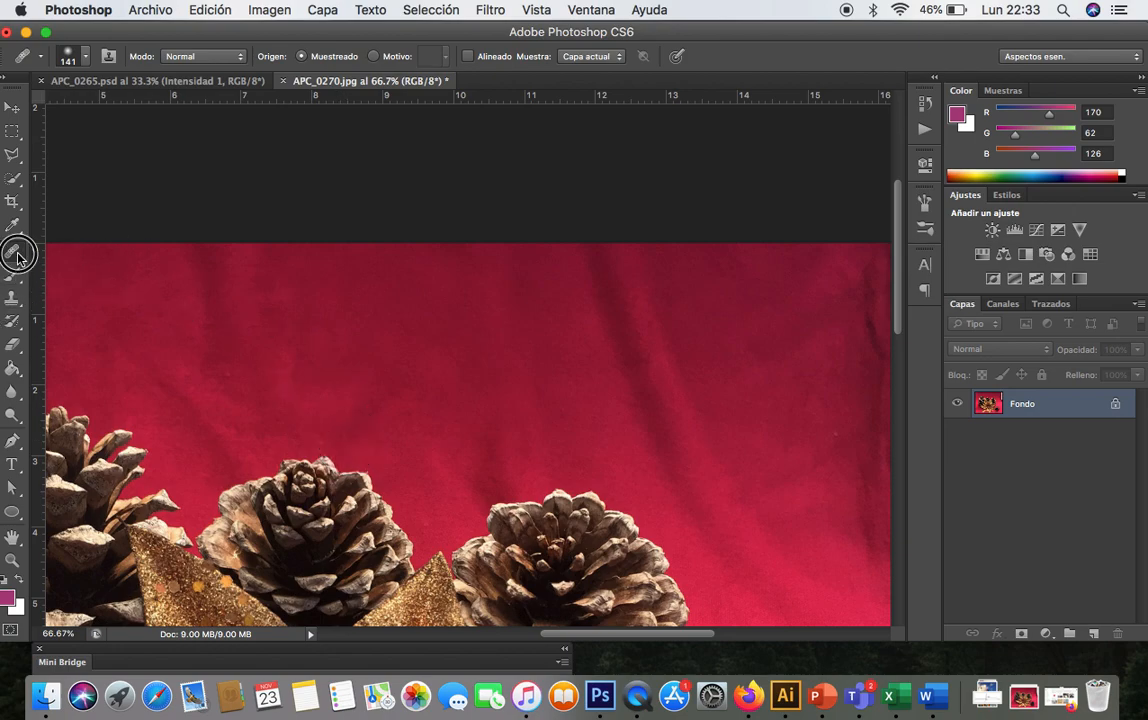
- Patch a crease in the upper red fabric with the Patch tool, dragging it onto a clean area
{"action": "left_click", "coordinate": [17, 256]}
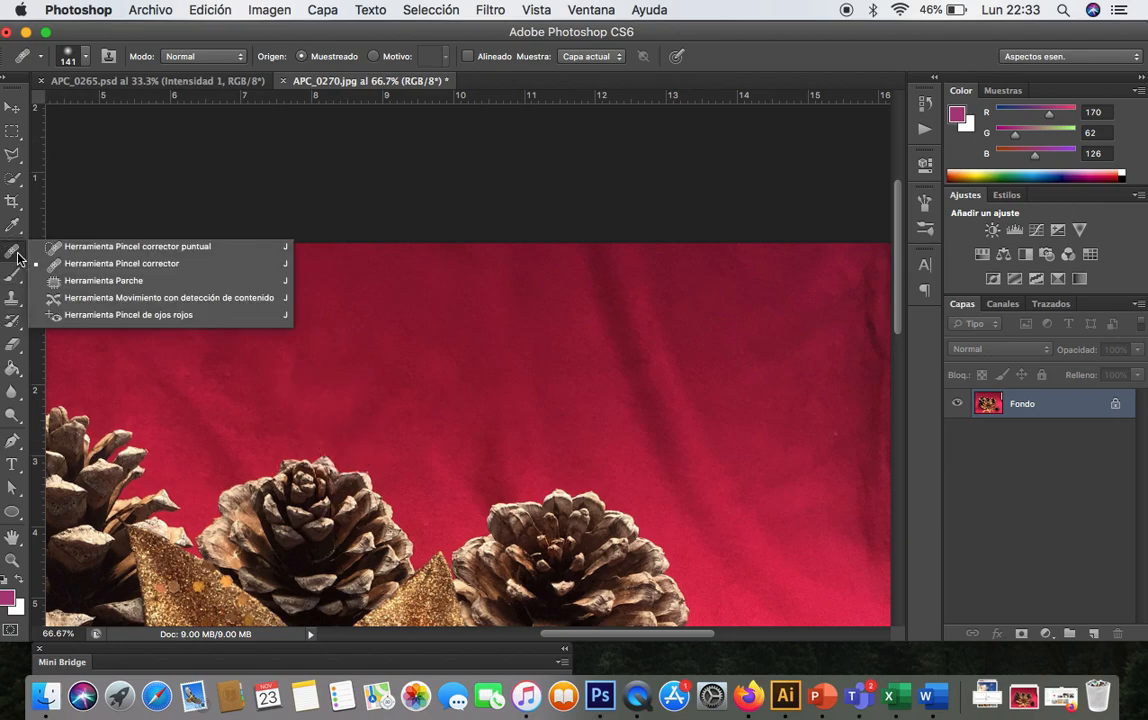
{"action": "left_click", "coordinate": [89, 281]}
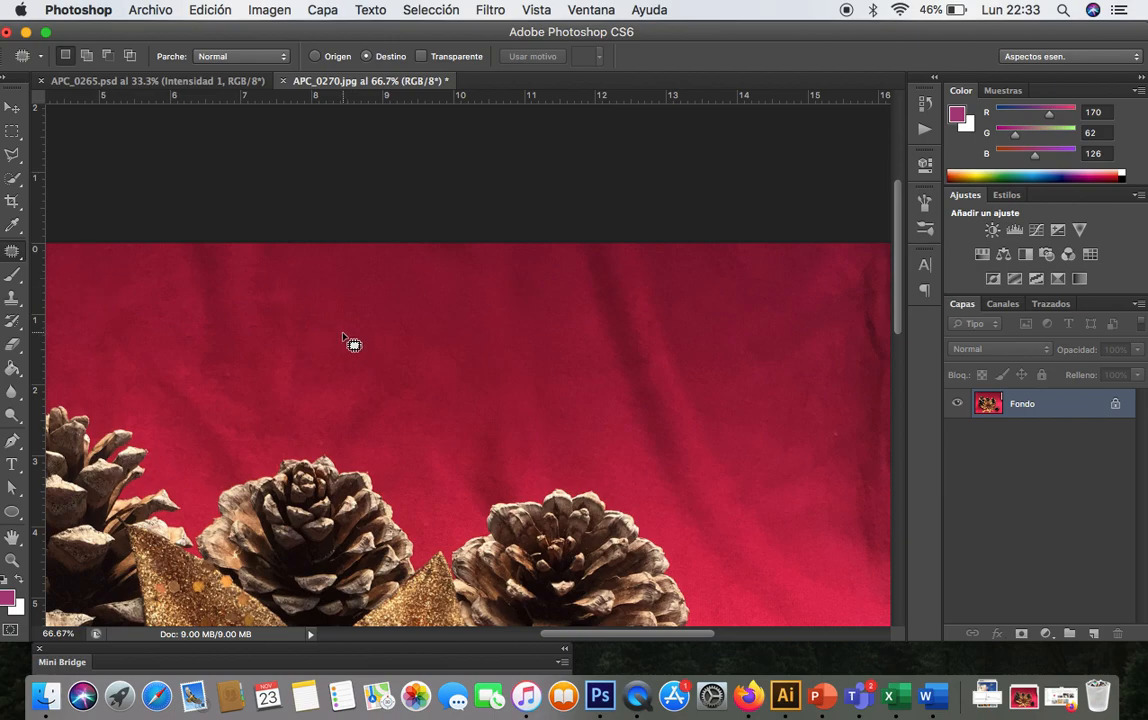
{"action": "mouse_move", "coordinate": [346, 341]}
{"action": "left_mouse_down"}
{"action": "mouse_move", "coordinate": [398, 339]}
{"action": "mouse_move", "coordinate": [430, 317]}
{"action": "mouse_move", "coordinate": [433, 293]}
{"action": "mouse_move", "coordinate": [397, 267]}
{"action": "mouse_move", "coordinate": [331, 261]}
{"action": "mouse_move", "coordinate": [322, 312]}
{"action": "mouse_move", "coordinate": [352, 345]}
{"action": "left_mouse_up"}
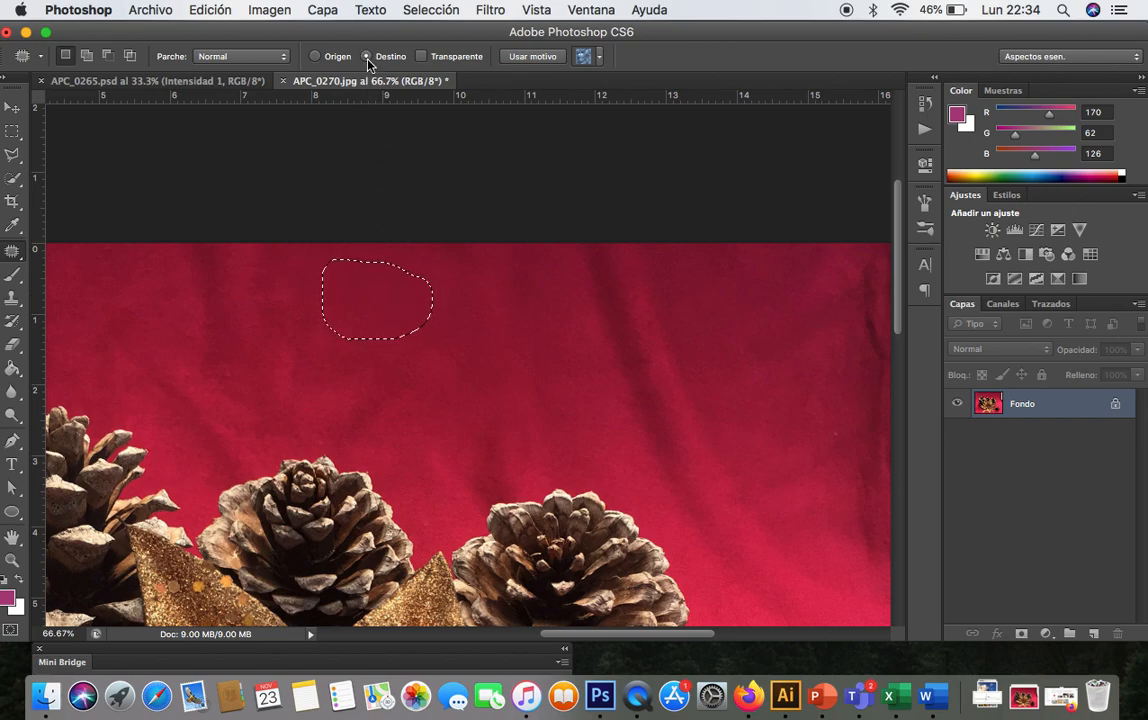
{"action": "left_click_drag", "start_coordinate": [407, 290], "coordinate": [306, 285]}
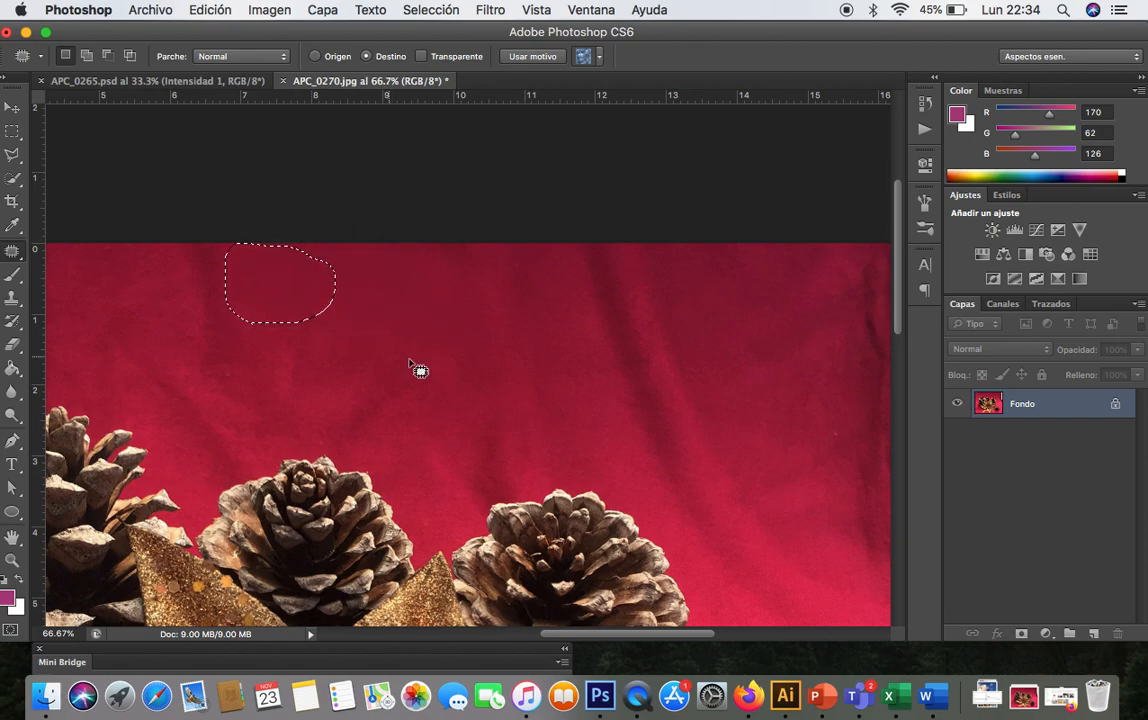
{"action": "left_click", "coordinate": [328, 371]}
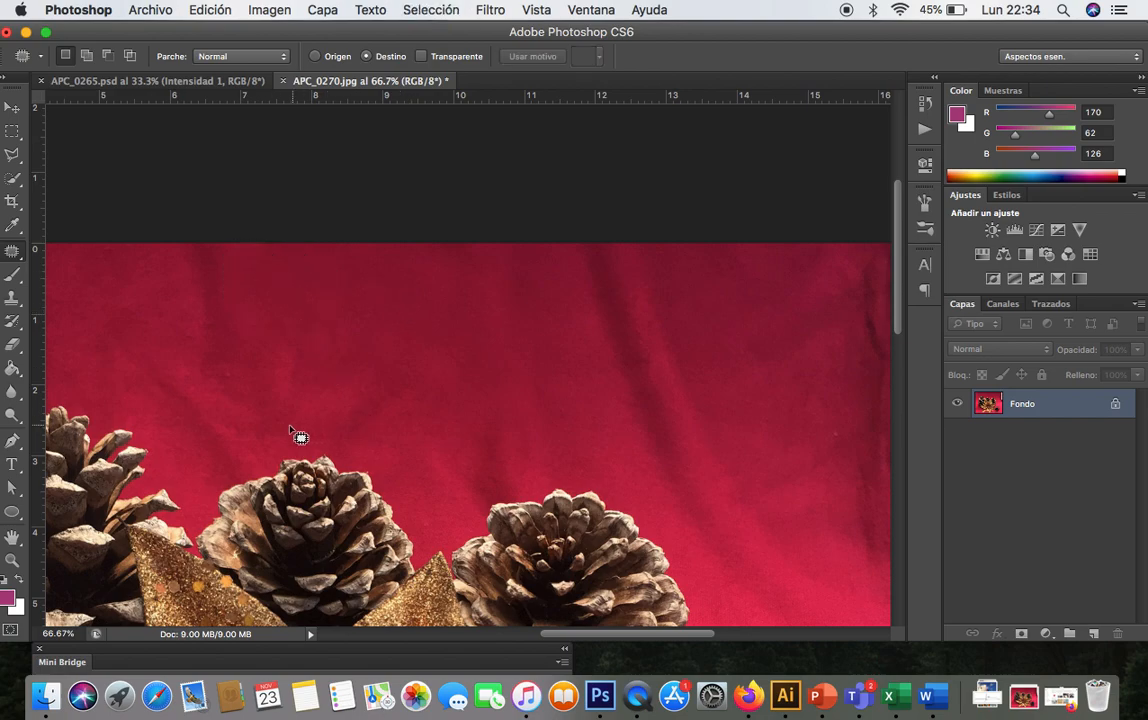
- Select another fabric crease with the Patch tool and drag it onto a smooth area of the fabric
{"action": "mouse_move", "coordinate": [326, 360]}
{"action": "left_mouse_down"}
{"action": "mouse_move", "coordinate": [436, 297]}
{"action": "mouse_move", "coordinate": [305, 323]}
{"action": "mouse_move", "coordinate": [326, 350]}
{"action": "mouse_move", "coordinate": [302, 325]}
{"action": "mouse_move", "coordinate": [236, 303]}
{"action": "mouse_move", "coordinate": [235, 318]}
{"action": "left_mouse_up"}
{"action": "mouse_move", "coordinate": [372, 333]}
{"action": "left_mouse_down"}
{"action": "mouse_move", "coordinate": [410, 259]}
{"action": "mouse_move", "coordinate": [309, 338]}
{"action": "mouse_move", "coordinate": [372, 333]}
{"action": "mouse_move", "coordinate": [240, 280]}
{"action": "left_mouse_up"}
{"action": "scroll", "coordinate": [395, 356], "scroll_direction": "left", "scroll_amount": 5}
{"action": "scroll", "coordinate": [395, 356], "scroll_direction": "down", "scroll_amount": 1}
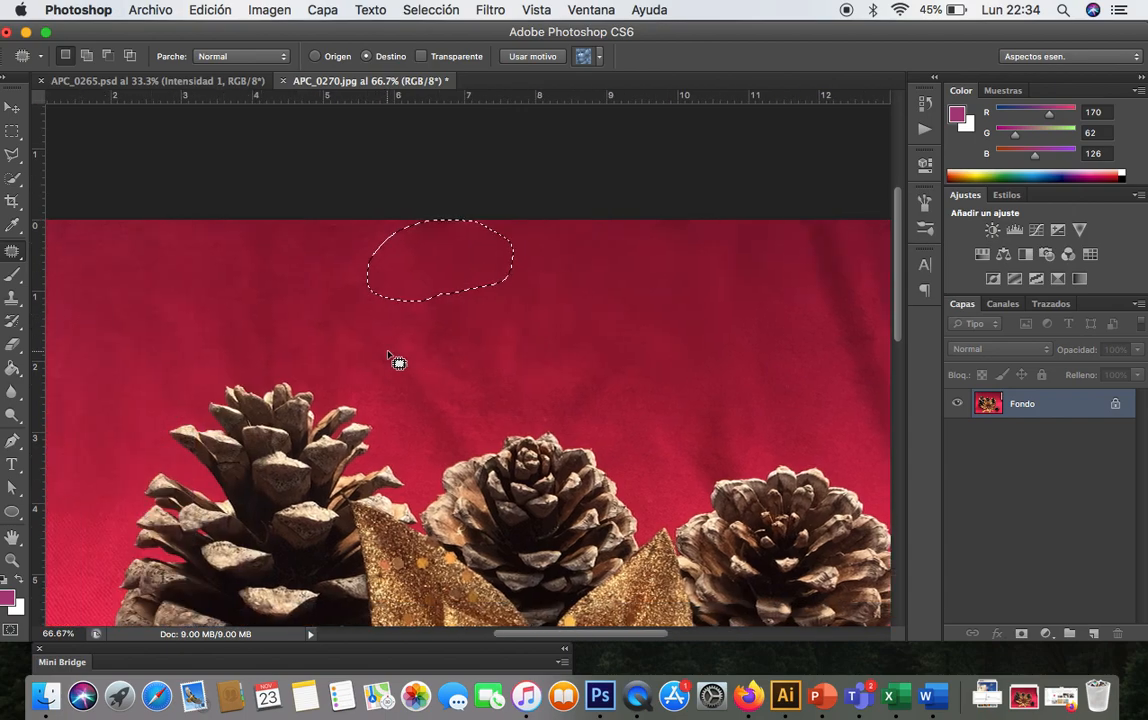
- Patch several more creases in the red fabric above the left and middle pine cones with the Patch tool
{"action": "mouse_move", "coordinate": [661, 256]}
{"action": "left_mouse_down"}
{"action": "mouse_move", "coordinate": [528, 266]}
{"action": "mouse_move", "coordinate": [656, 313]}
{"action": "mouse_move", "coordinate": [668, 268]}
{"action": "mouse_move", "coordinate": [615, 307]}
{"action": "mouse_move", "coordinate": [584, 360]}
{"action": "mouse_move", "coordinate": [600, 346]}
{"action": "left_mouse_up"}
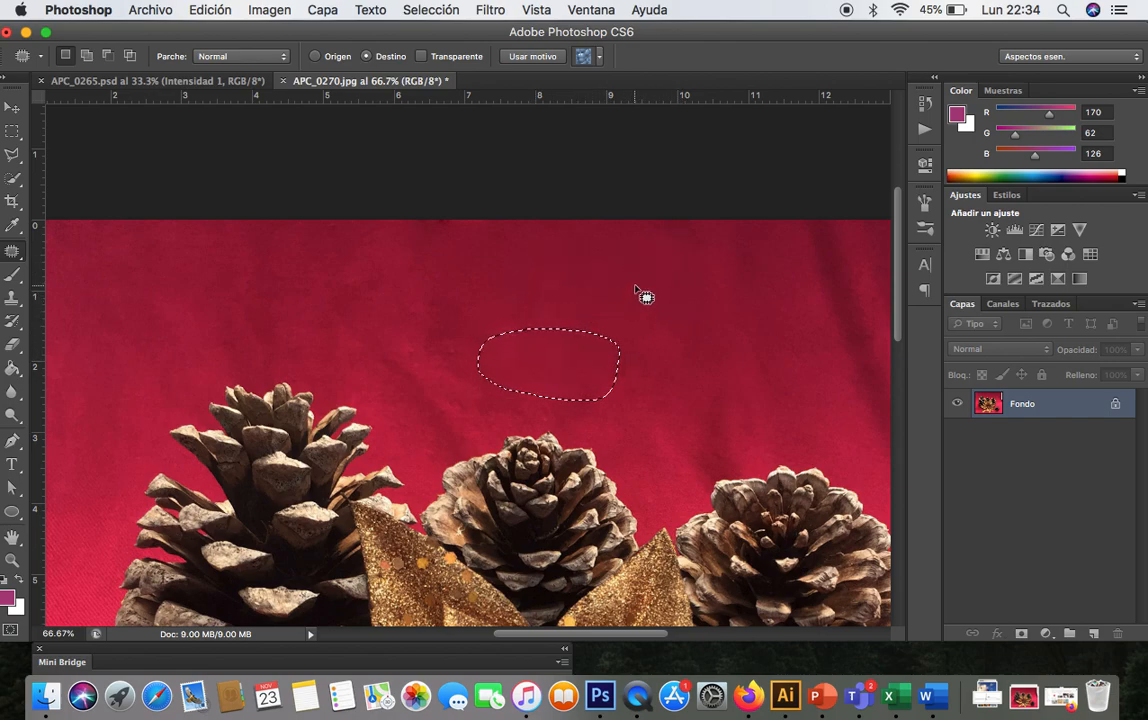
{"action": "mouse_move", "coordinate": [523, 296]}
{"action": "left_mouse_down"}
{"action": "mouse_move", "coordinate": [658, 266]}
{"action": "mouse_move", "coordinate": [525, 272]}
{"action": "mouse_move", "coordinate": [514, 293]}
{"action": "left_mouse_up"}
{"action": "mouse_move", "coordinate": [594, 282]}
{"action": "left_mouse_down"}
{"action": "mouse_move", "coordinate": [462, 297]}
{"action": "mouse_move", "coordinate": [456, 311]}
{"action": "left_mouse_up"}
{"action": "mouse_move", "coordinate": [555, 292]}
{"action": "left_mouse_down"}
{"action": "mouse_move", "coordinate": [676, 243]}
{"action": "mouse_move", "coordinate": [545, 283]}
{"action": "mouse_move", "coordinate": [555, 291]}
{"action": "left_mouse_up"}
{"action": "mouse_move", "coordinate": [615, 259]}
{"action": "left_mouse_down"}
{"action": "mouse_move", "coordinate": [425, 336]}
{"action": "mouse_move", "coordinate": [450, 334]}
{"action": "left_mouse_up"}
{"action": "mouse_move", "coordinate": [473, 261]}
{"action": "left_mouse_down"}
{"action": "mouse_move", "coordinate": [507, 238]}
{"action": "mouse_move", "coordinate": [372, 300]}
{"action": "mouse_move", "coordinate": [330, 297]}
{"action": "left_mouse_up"}
- Patch the creases in the upper right part of the red fabric, dragging each selection onto smooth fabric
{"action": "scroll", "coordinate": [471, 330], "scroll_direction": "right", "scroll_amount": 5}
{"action": "scroll", "coordinate": [471, 330], "scroll_direction": "up", "scroll_amount": 1}
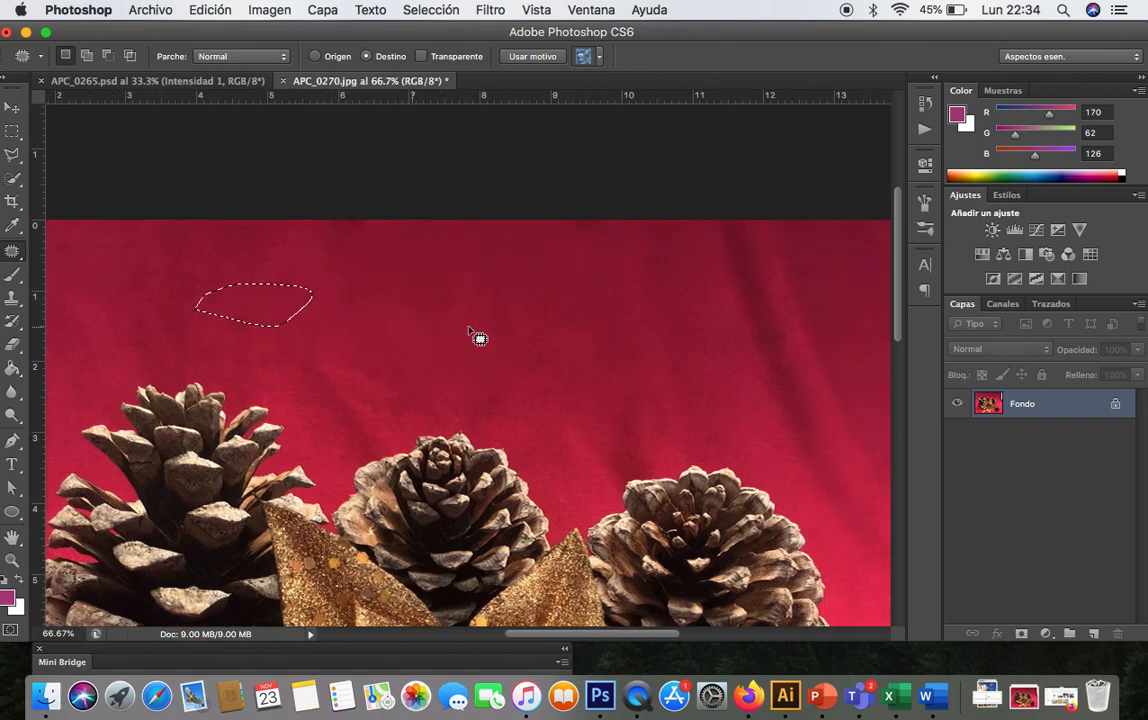
{"action": "scroll", "coordinate": [471, 331], "scroll_direction": "right", "scroll_amount": 4}
{"action": "scroll", "coordinate": [471, 331], "scroll_direction": "up", "scroll_amount": 2}
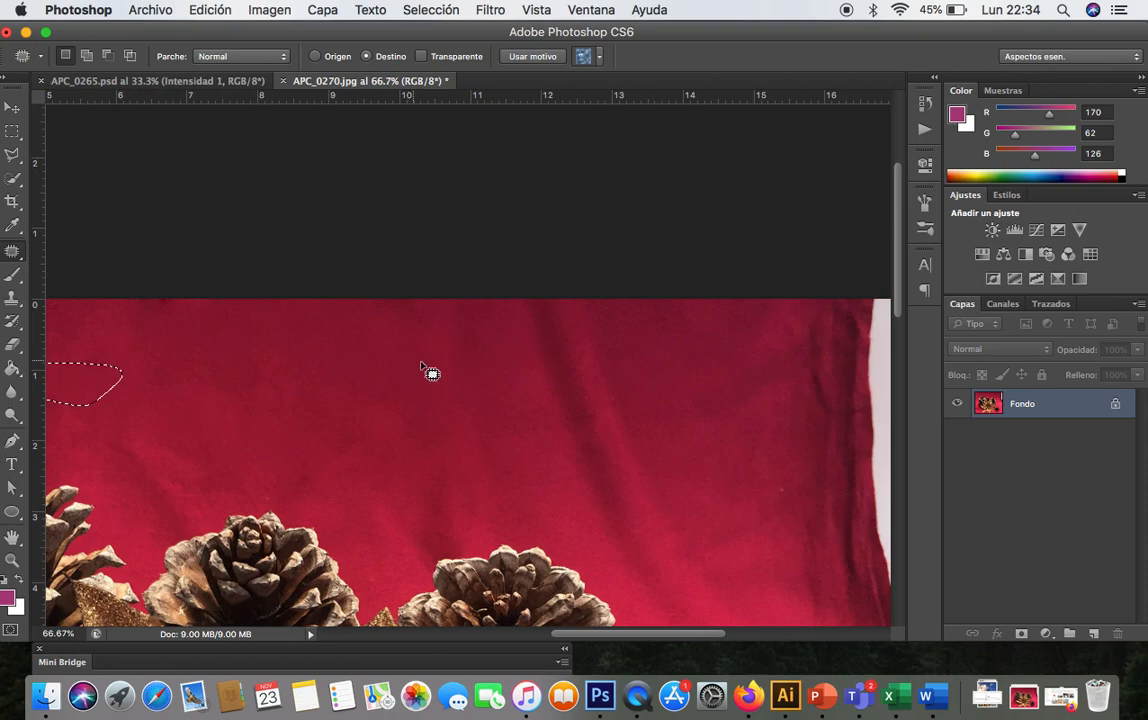
{"action": "mouse_move", "coordinate": [265, 397]}
{"action": "left_mouse_down"}
{"action": "mouse_move", "coordinate": [348, 413]}
{"action": "mouse_move", "coordinate": [420, 363]}
{"action": "mouse_move", "coordinate": [382, 319]}
{"action": "mouse_move", "coordinate": [282, 354]}
{"action": "left_mouse_up"}
{"action": "left_click_drag", "start_coordinate": [375, 363], "coordinate": [521, 347]}
{"action": "left_click_drag", "start_coordinate": [344, 453], "coordinate": [344, 453]}
{"action": "mouse_move", "coordinate": [282, 405]}
{"action": "left_mouse_down"}
{"action": "mouse_move", "coordinate": [366, 333]}
{"action": "mouse_move", "coordinate": [222, 362]}
{"action": "mouse_move", "coordinate": [236, 378]}
{"action": "left_mouse_up"}
{"action": "mouse_move", "coordinate": [320, 379]}
{"action": "left_mouse_down"}
{"action": "mouse_move", "coordinate": [559, 356]}
{"action": "mouse_move", "coordinate": [549, 353]}
{"action": "left_mouse_up"}
{"action": "mouse_move", "coordinate": [320, 390]}
{"action": "left_mouse_down"}
{"action": "mouse_move", "coordinate": [366, 392]}
{"action": "mouse_move", "coordinate": [325, 333]}
{"action": "mouse_move", "coordinate": [308, 380]}
{"action": "left_mouse_up"}
{"action": "mouse_move", "coordinate": [372, 362]}
{"action": "left_mouse_down"}
{"action": "mouse_move", "coordinate": [615, 392]}
{"action": "mouse_move", "coordinate": [598, 388]}
{"action": "left_mouse_up"}
{"action": "mouse_move", "coordinate": [256, 393]}
{"action": "left_mouse_down"}
{"action": "mouse_move", "coordinate": [410, 364]}
{"action": "mouse_move", "coordinate": [192, 360]}
{"action": "mouse_move", "coordinate": [256, 392]}
{"action": "left_mouse_up"}
{"action": "mouse_move", "coordinate": [372, 367]}
{"action": "left_mouse_down"}
{"action": "mouse_move", "coordinate": [661, 418]}
{"action": "mouse_move", "coordinate": [667, 403]}
{"action": "left_mouse_up"}
- Patch a long diagonal crease across the upper right fabric and deselect it
{"action": "scroll", "coordinate": [567, 484], "scroll_direction": "down", "scroll_amount": 1}
{"action": "scroll", "coordinate": [567, 484], "scroll_direction": "right", "scroll_amount": 1}
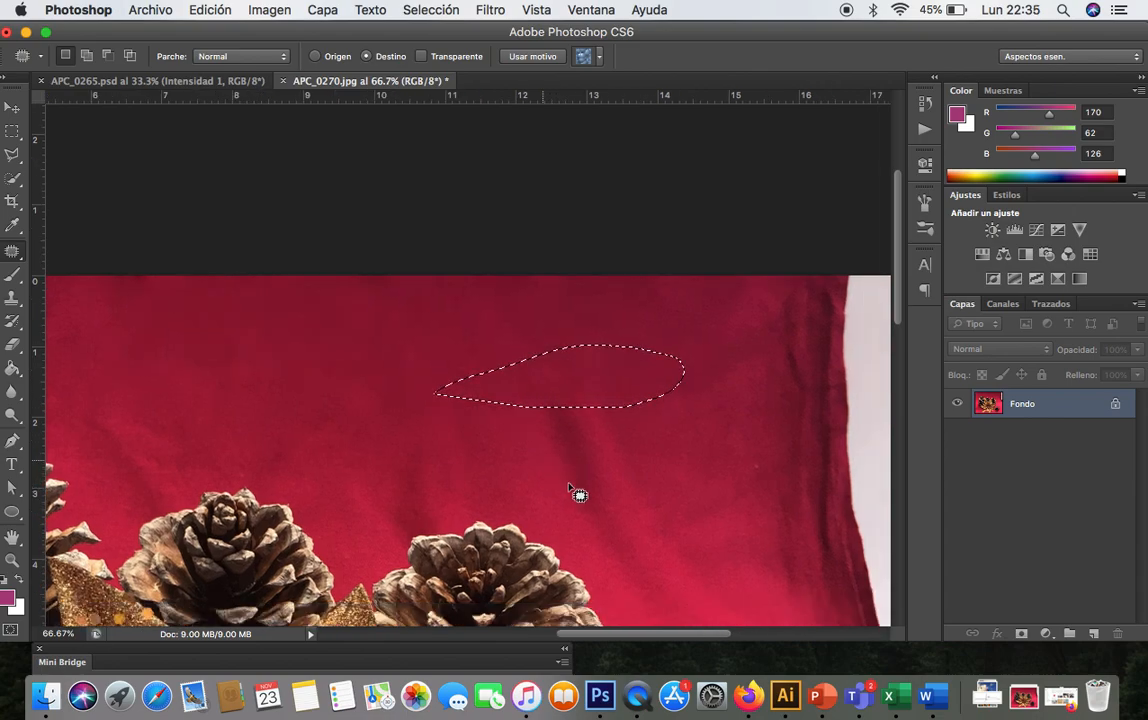
{"action": "scroll", "coordinate": [575, 493], "scroll_direction": "down", "scroll_amount": 1}
{"action": "scroll", "coordinate": [575, 493], "scroll_direction": "right", "scroll_amount": 2}
{"action": "mouse_move", "coordinate": [210, 350]}
{"action": "left_mouse_down"}
{"action": "mouse_move", "coordinate": [393, 363]}
{"action": "mouse_move", "coordinate": [448, 322]}
{"action": "mouse_move", "coordinate": [385, 277]}
{"action": "mouse_move", "coordinate": [284, 279]}
{"action": "left_mouse_up"}
{"action": "left_click_drag", "start_coordinate": [405, 318], "coordinate": [612, 380]}
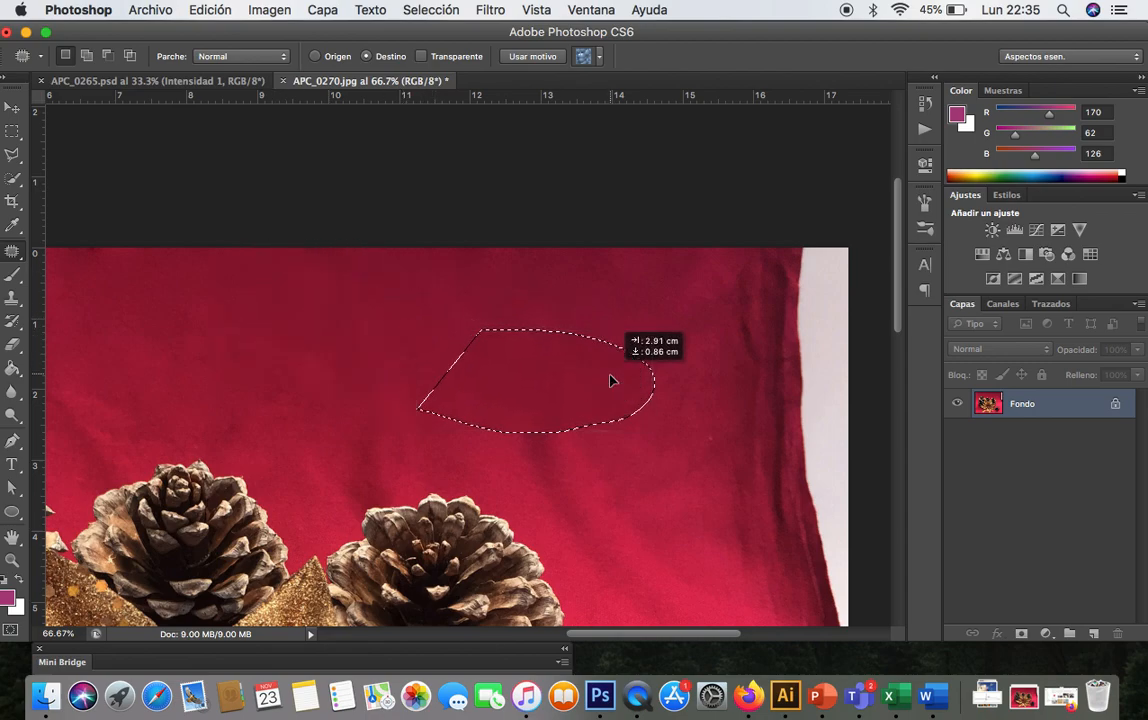
{"action": "mouse_move", "coordinate": [390, 327]}
{"action": "left_mouse_down"}
{"action": "mouse_move", "coordinate": [512, 346]}
{"action": "mouse_move", "coordinate": [469, 266]}
{"action": "mouse_move", "coordinate": [395, 305]}
{"action": "left_mouse_up"}
{"action": "mouse_move", "coordinate": [503, 342]}
{"action": "left_mouse_down"}
{"action": "mouse_move", "coordinate": [557, 413]}
{"action": "mouse_move", "coordinate": [560, 442]}
{"action": "left_mouse_up"}
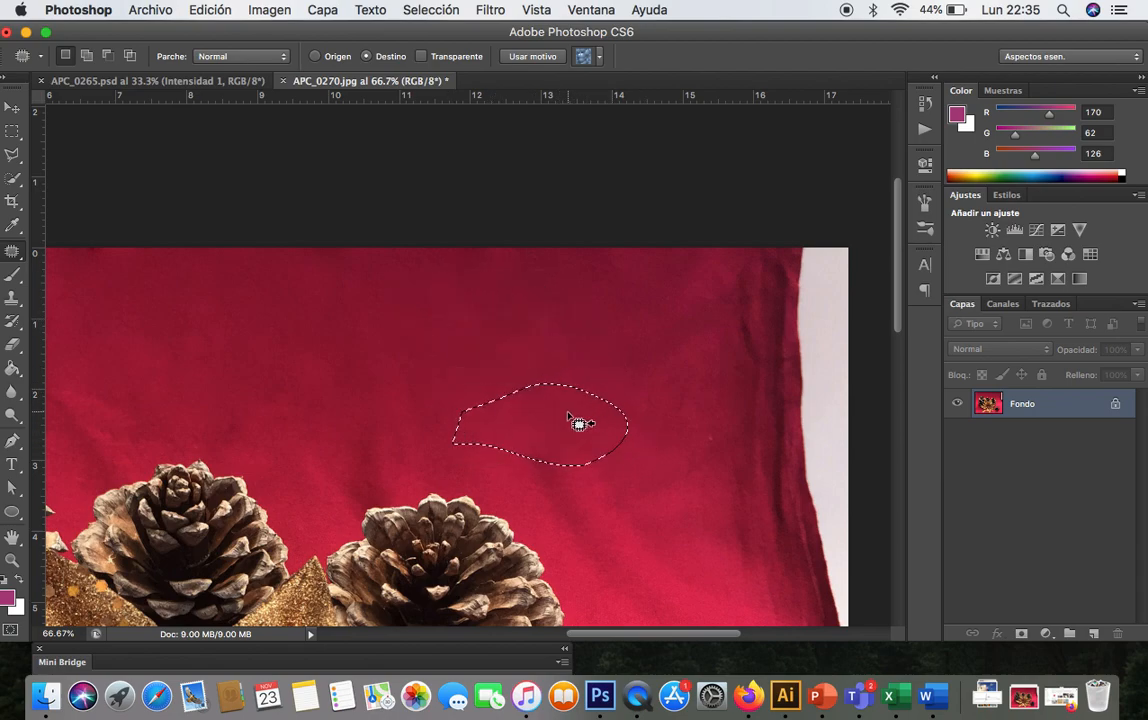
{"action": "mouse_move", "coordinate": [452, 405]}
{"action": "left_mouse_down"}
{"action": "mouse_move", "coordinate": [652, 402]}
{"action": "mouse_move", "coordinate": [651, 305]}
{"action": "mouse_move", "coordinate": [467, 327]}
{"action": "mouse_move", "coordinate": [430, 388]}
{"action": "left_mouse_up"}
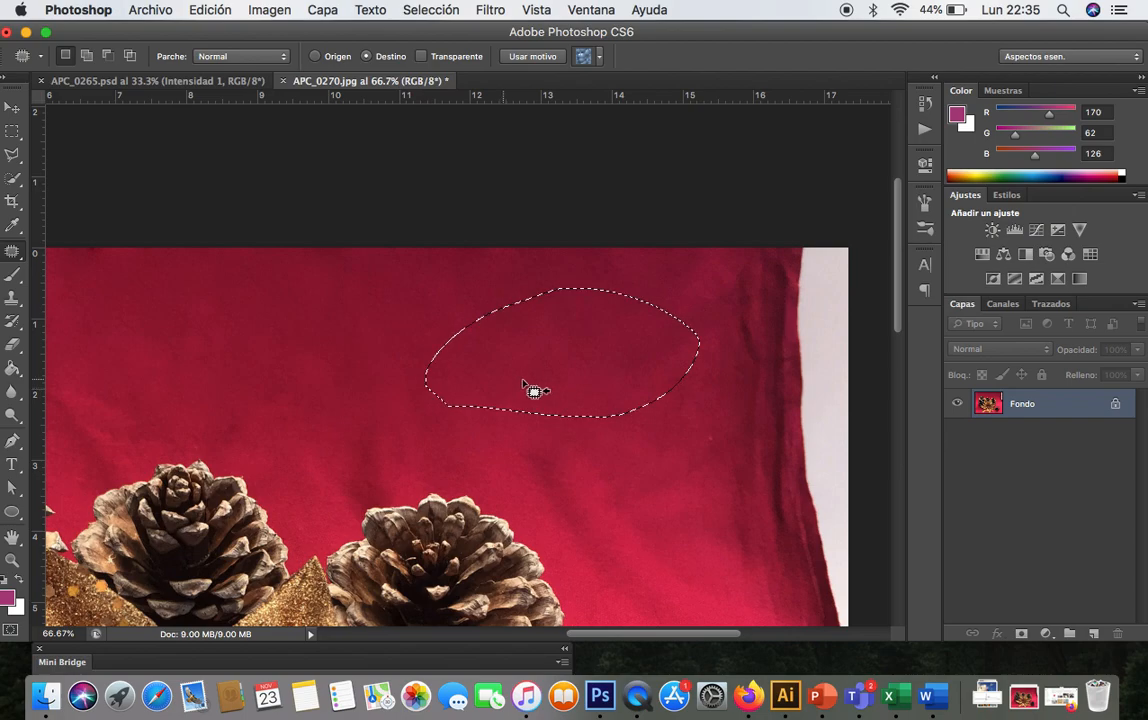
{"action": "left_click", "coordinate": [561, 388]}
{"action": "mouse_move", "coordinate": [464, 395]}
{"action": "left_mouse_down"}
{"action": "mouse_move", "coordinate": [559, 395]}
{"action": "mouse_move", "coordinate": [611, 317]}
{"action": "mouse_move", "coordinate": [487, 305]}
{"action": "mouse_move", "coordinate": [450, 392]}
{"action": "left_mouse_up"}
{"action": "left_click_drag", "start_coordinate": [564, 401], "coordinate": [582, 466]}
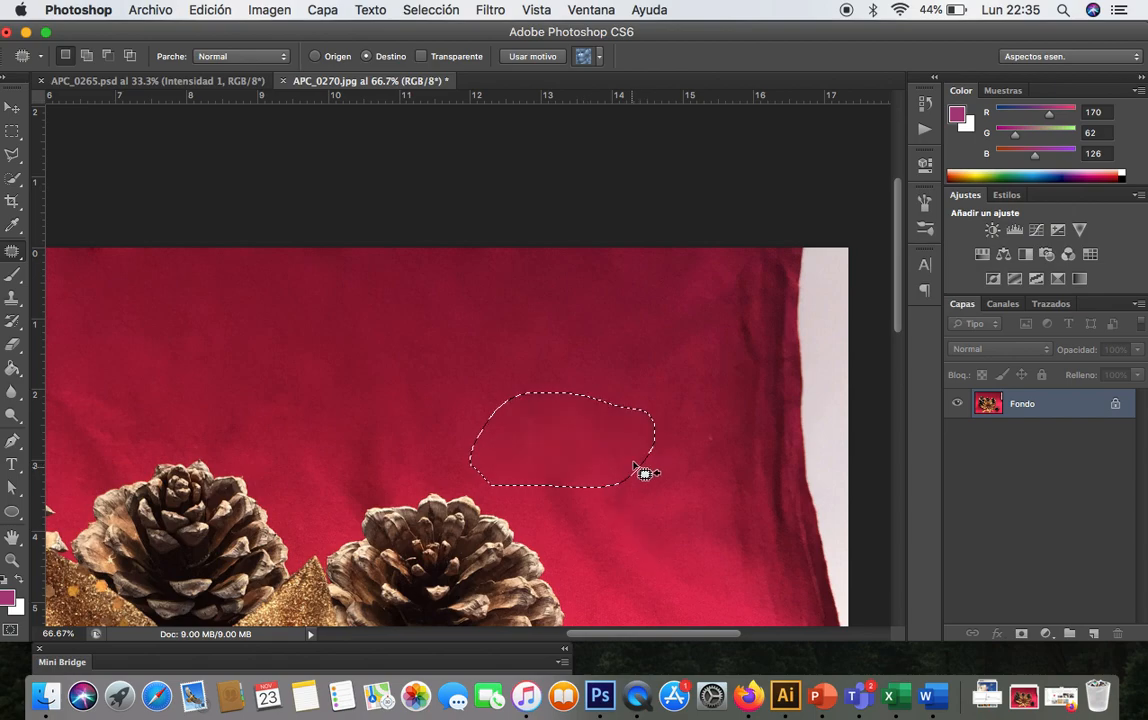
{"action": "key", "text": "super+d"}
- Patch the remaining creases in the right-hand fabric above the pine cones
{"action": "scroll", "coordinate": [645, 470], "scroll_direction": "down", "scroll_amount": 3}
{"action": "mouse_move", "coordinate": [540, 338]}
{"action": "left_mouse_down"}
{"action": "mouse_move", "coordinate": [594, 287]}
{"action": "mouse_move", "coordinate": [484, 320]}
{"action": "mouse_move", "coordinate": [579, 318]}
{"action": "mouse_move", "coordinate": [624, 404]}
{"action": "left_mouse_up"}
{"action": "key", "text": "super+d"}
{"action": "mouse_move", "coordinate": [550, 340]}
{"action": "left_mouse_down"}
{"action": "mouse_move", "coordinate": [543, 325]}
{"action": "mouse_move", "coordinate": [615, 430]}
{"action": "mouse_move", "coordinate": [603, 437]}
{"action": "left_mouse_up"}
{"action": "mouse_move", "coordinate": [540, 362]}
{"action": "left_mouse_down"}
{"action": "mouse_move", "coordinate": [594, 297]}
{"action": "mouse_move", "coordinate": [524, 345]}
{"action": "mouse_move", "coordinate": [569, 377]}
{"action": "mouse_move", "coordinate": [610, 451]}
{"action": "left_mouse_up"}
{"action": "mouse_move", "coordinate": [549, 338]}
{"action": "left_mouse_down"}
{"action": "mouse_move", "coordinate": [584, 333]}
{"action": "mouse_move", "coordinate": [530, 320]}
{"action": "mouse_move", "coordinate": [560, 332]}
{"action": "mouse_move", "coordinate": [637, 476]}
{"action": "mouse_move", "coordinate": [617, 448]}
{"action": "left_mouse_up"}
{"action": "mouse_move", "coordinate": [556, 417]}
{"action": "left_mouse_down"}
{"action": "mouse_move", "coordinate": [543, 333]}
{"action": "mouse_move", "coordinate": [530, 411]}
{"action": "left_mouse_up"}
{"action": "mouse_move", "coordinate": [594, 366]}
{"action": "left_mouse_down"}
{"action": "mouse_move", "coordinate": [635, 464]}
{"action": "mouse_move", "coordinate": [648, 451]}
{"action": "mouse_move", "coordinate": [641, 440]}
{"action": "left_mouse_up"}
{"action": "mouse_move", "coordinate": [519, 379]}
{"action": "left_mouse_down"}
{"action": "mouse_move", "coordinate": [592, 375]}
{"action": "mouse_move", "coordinate": [577, 303]}
{"action": "mouse_move", "coordinate": [496, 333]}
{"action": "left_mouse_up"}
{"action": "left_click_drag", "start_coordinate": [584, 340], "coordinate": [677, 488]}
- Patch one more crease in the fabric above the middle pine cone and deselect
{"action": "scroll", "coordinate": [730, 548], "scroll_direction": "left", "scroll_amount": 5}
{"action": "scroll", "coordinate": [730, 548], "scroll_direction": "up", "scroll_amount": 2}
{"action": "mouse_move", "coordinate": [550, 372]}
{"action": "left_mouse_down"}
{"action": "mouse_move", "coordinate": [579, 283]}
{"action": "mouse_move", "coordinate": [452, 269]}
{"action": "mouse_move", "coordinate": [470, 352]}
{"action": "left_mouse_up"}
{"action": "left_click_drag", "start_coordinate": [556, 312], "coordinate": [522, 366]}
{"action": "left_click", "coordinate": [583, 328]}
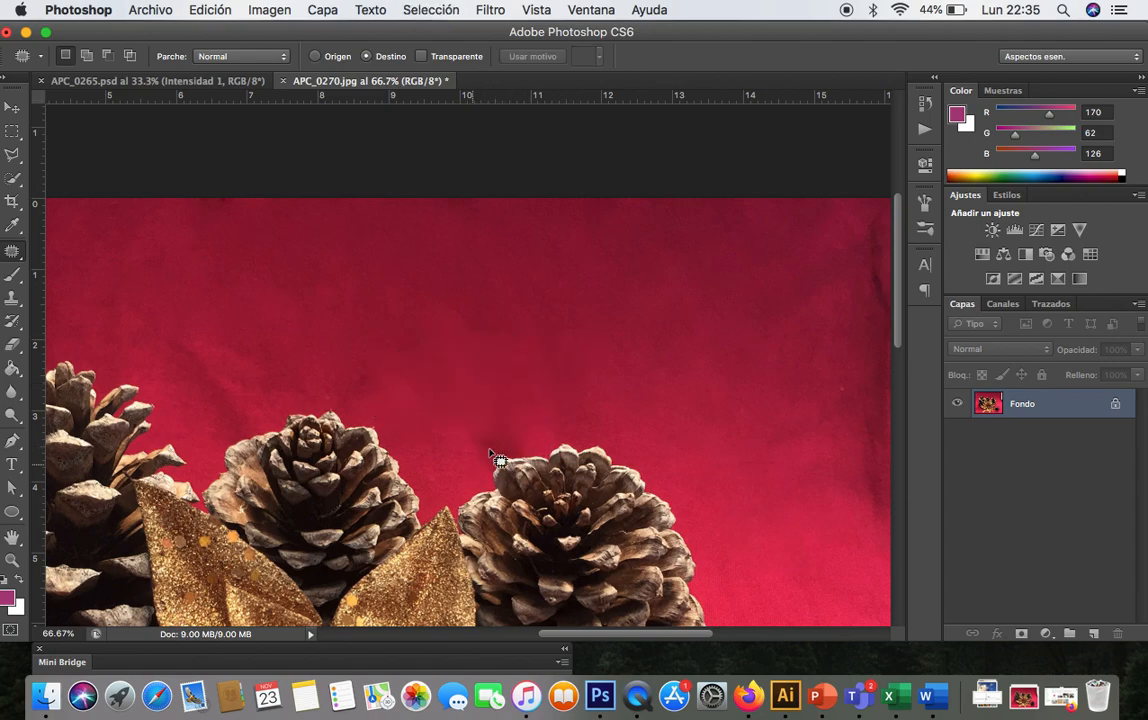
- With the Clone Stamp at 87% opacity and a softer brush, paint over the dark shadow in the fabric above the right pine cone
{"action": "left_click", "coordinate": [14, 298]}
{"action": "scroll", "coordinate": [500, 390], "scroll_direction": "up", "scroll_amount": 2, "text": "alt"}
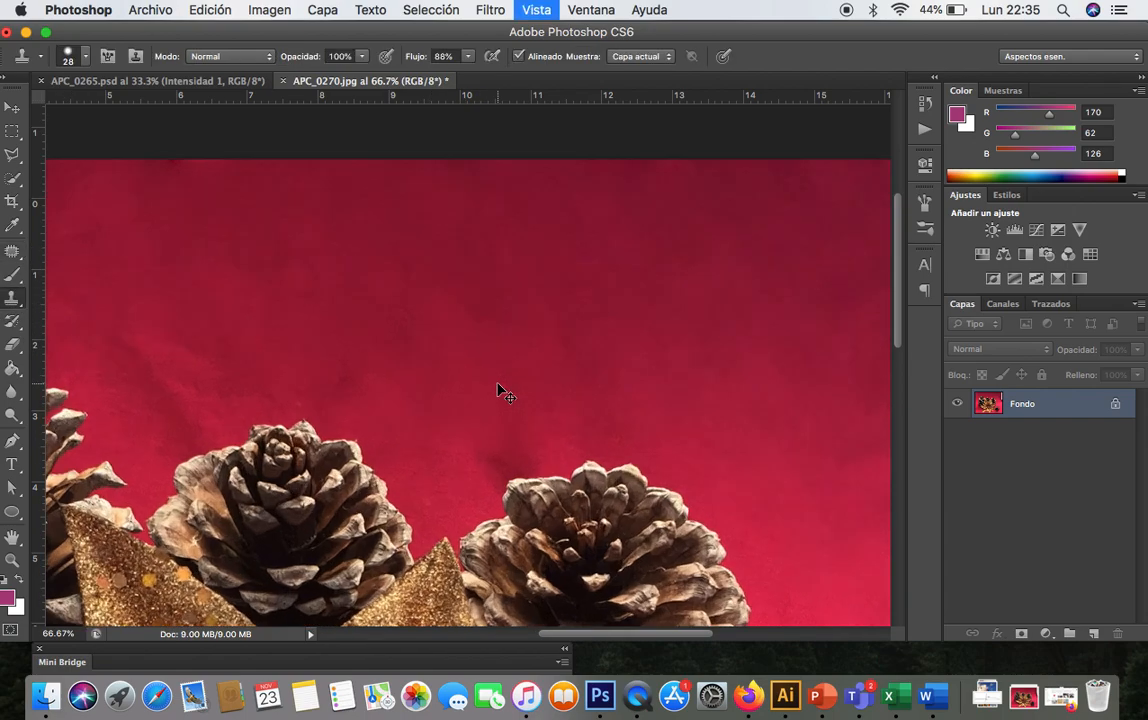
{"action": "scroll", "coordinate": [497, 381], "scroll_direction": "down", "scroll_amount": 3}
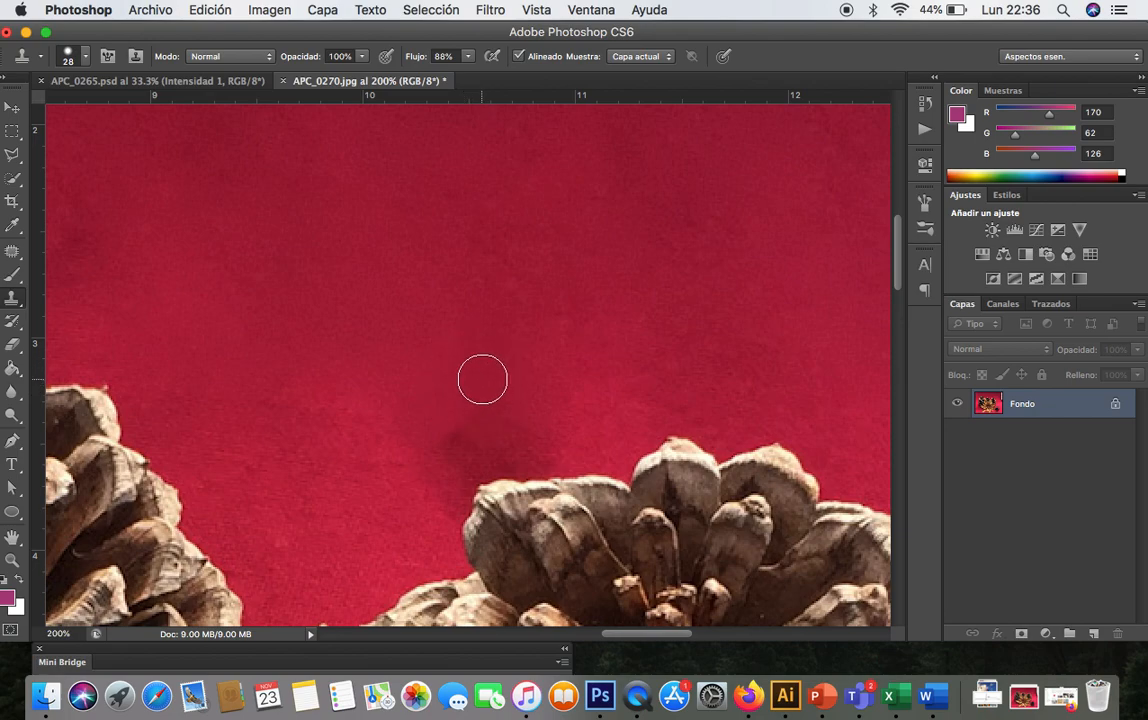
{"action": "left_click", "coordinate": [461, 427]}
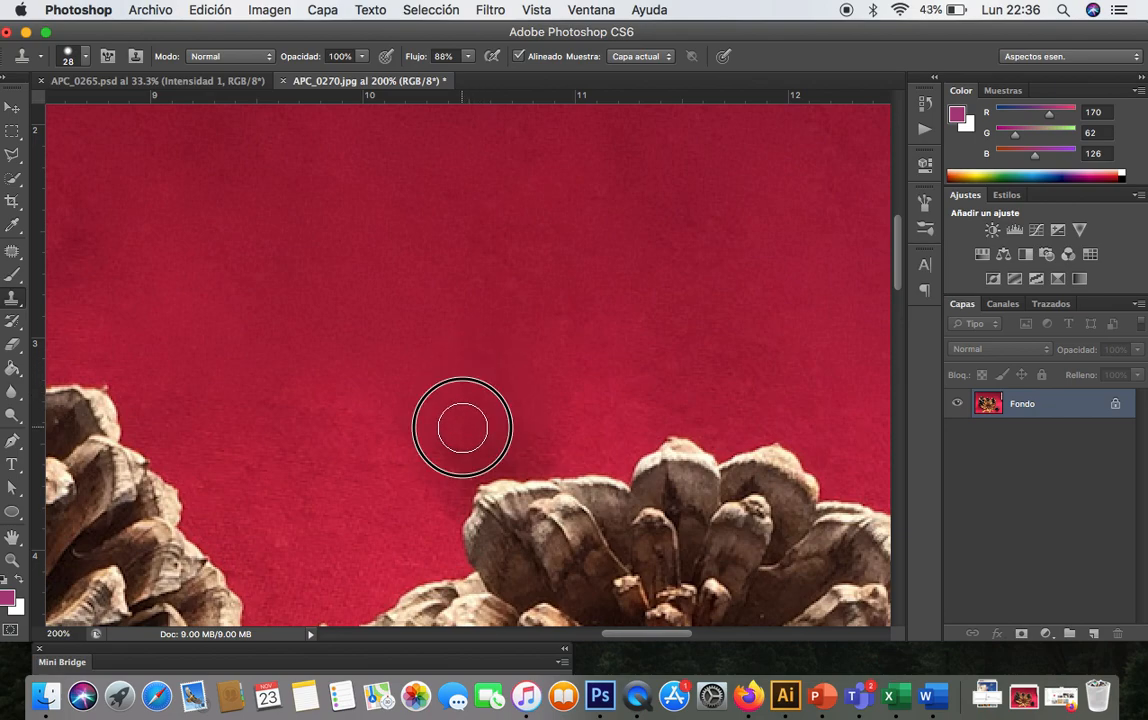
{"action": "left_click", "coordinate": [362, 58]}
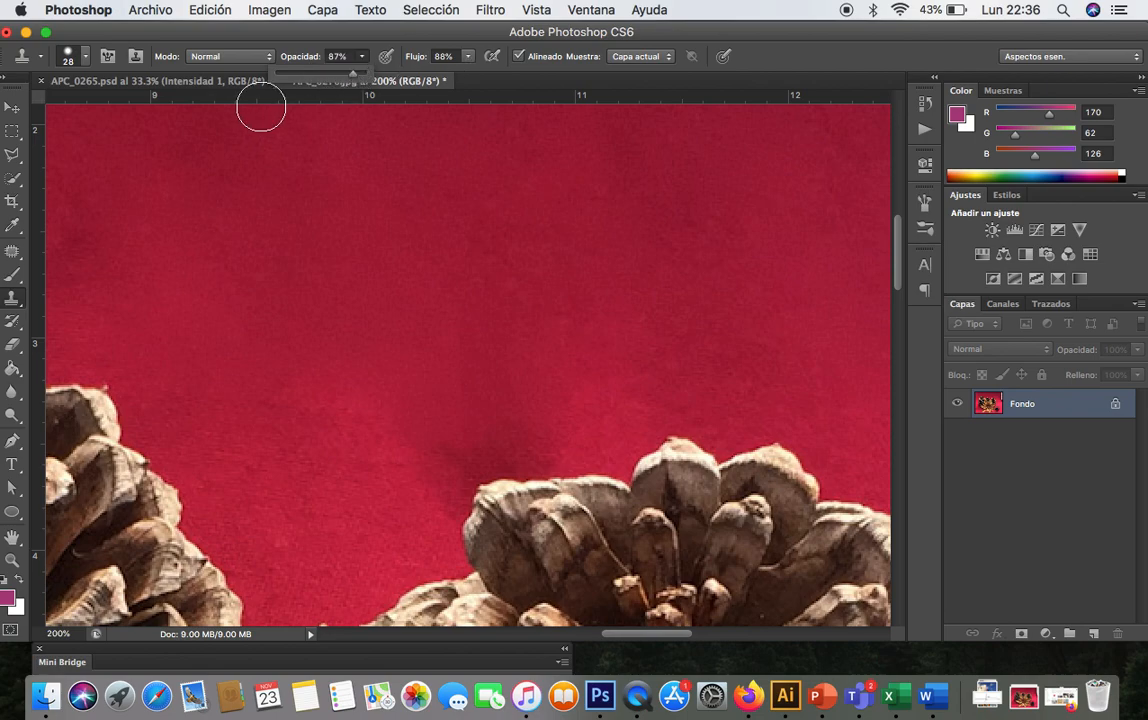
{"action": "left_click", "coordinate": [87, 58]}
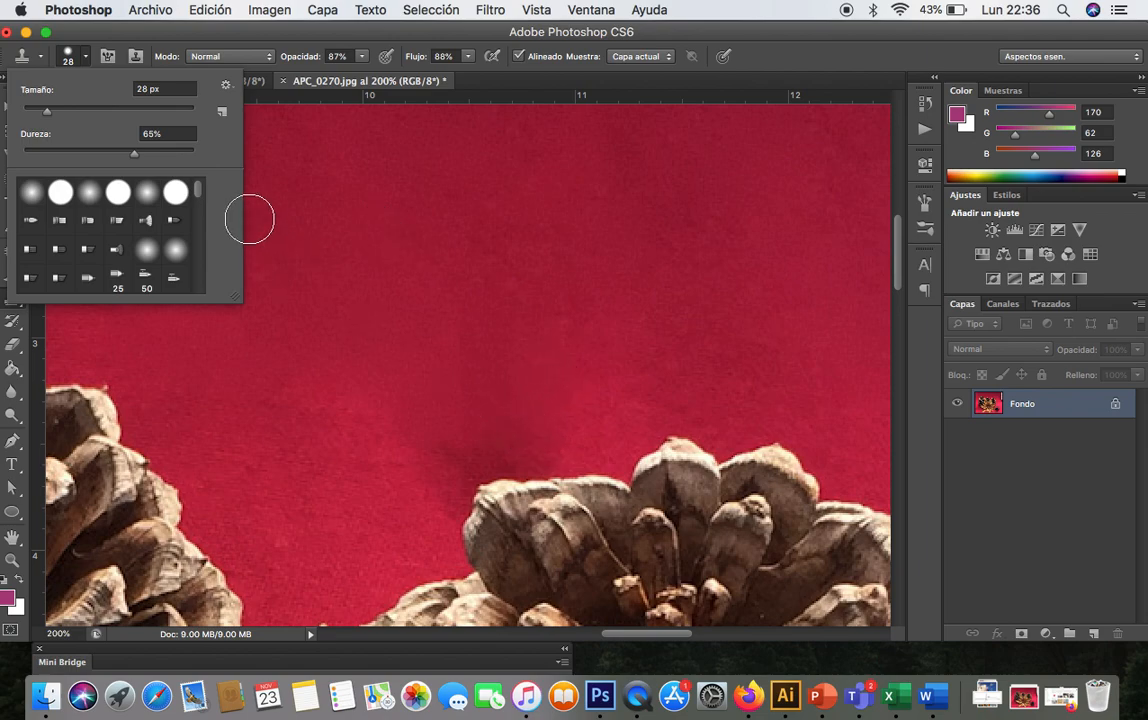
{"action": "left_click", "coordinate": [88, 152]}
{"action": "mouse_move", "coordinate": [541, 433]}
{"action": "left_mouse_down"}
{"action": "mouse_move", "coordinate": [556, 443]}
{"action": "mouse_move", "coordinate": [454, 441]}
{"action": "mouse_move", "coordinate": [543, 454]}
{"action": "mouse_move", "coordinate": [469, 461]}
{"action": "mouse_move", "coordinate": [446, 495]}
{"action": "mouse_move", "coordinate": [560, 418]}
{"action": "mouse_move", "coordinate": [377, 428]}
{"action": "mouse_move", "coordinate": [333, 402]}
{"action": "mouse_move", "coordinate": [433, 511]}
{"action": "left_mouse_up"}
- Patch a crease in the fabric above the middle pine cone with the Patch tool and deselect
{"action": "key", "text": "super+minus"}
{"action": "key", "text": "super+minus"}
{"action": "key", "text": "super+minus"}
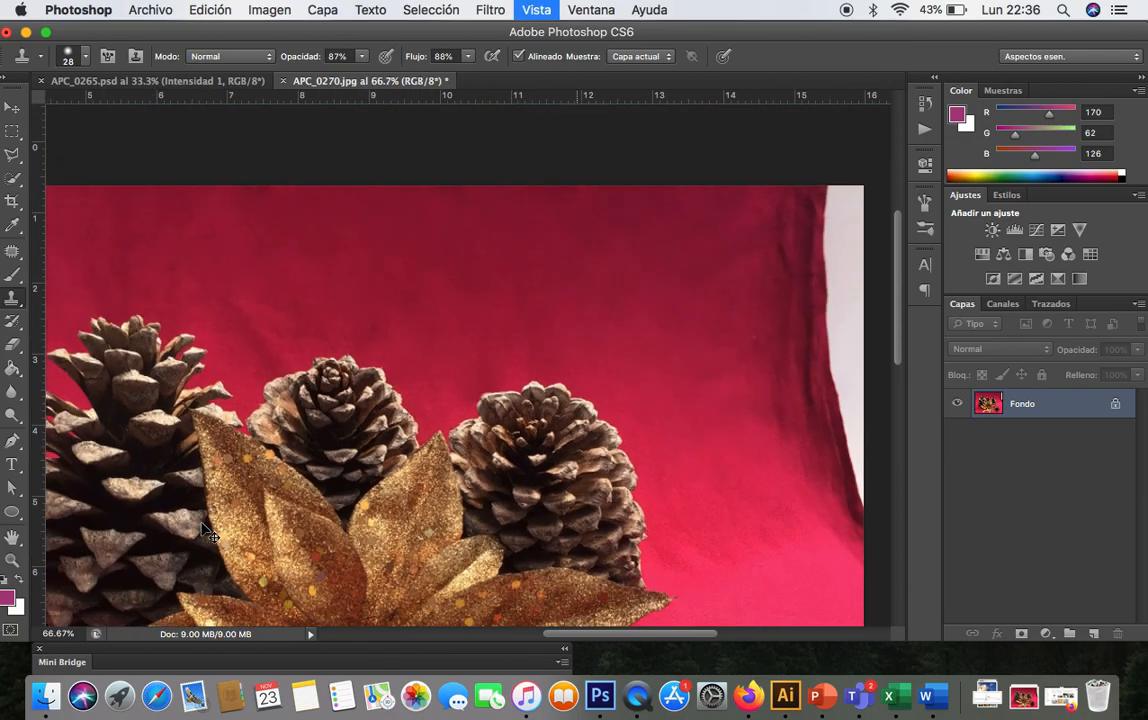
{"action": "scroll", "coordinate": [202, 523], "scroll_direction": "left", "scroll_amount": 5}
{"action": "scroll", "coordinate": [202, 523], "scroll_direction": "down", "scroll_amount": 2}
{"action": "scroll", "coordinate": [202, 523], "scroll_direction": "up", "scroll_amount": 3}
{"action": "scroll", "coordinate": [202, 523], "scroll_direction": "right", "scroll_amount": 5}
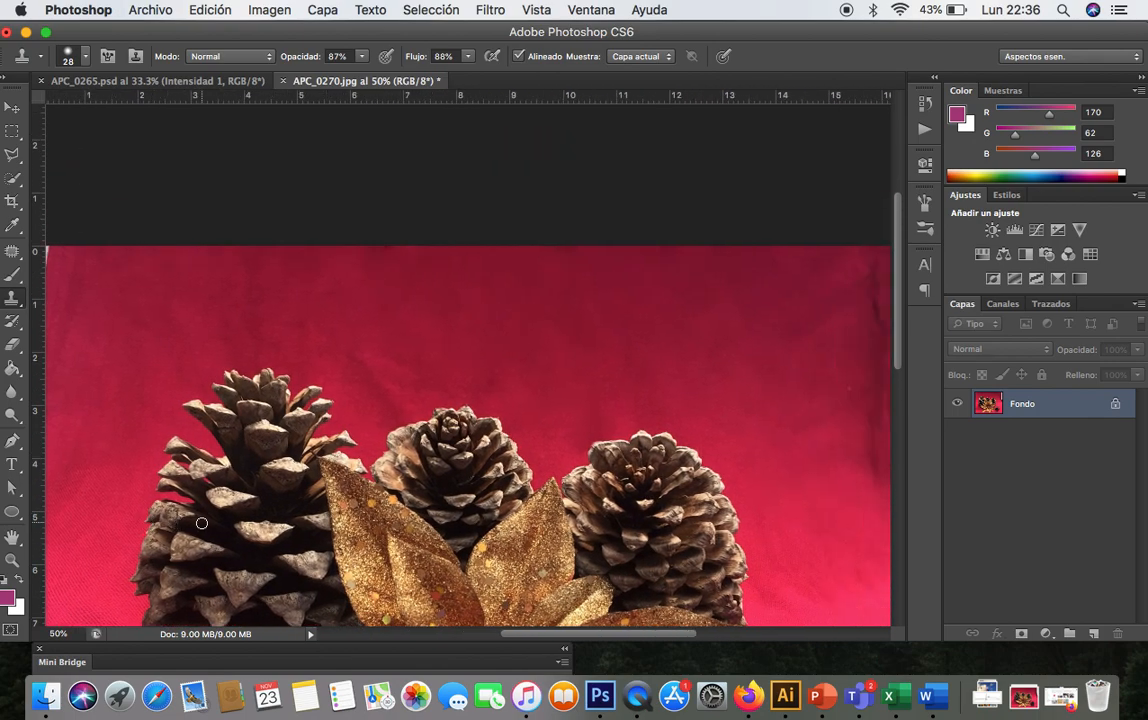
{"action": "scroll", "coordinate": [202, 523], "scroll_direction": "down", "scroll_amount": 2}
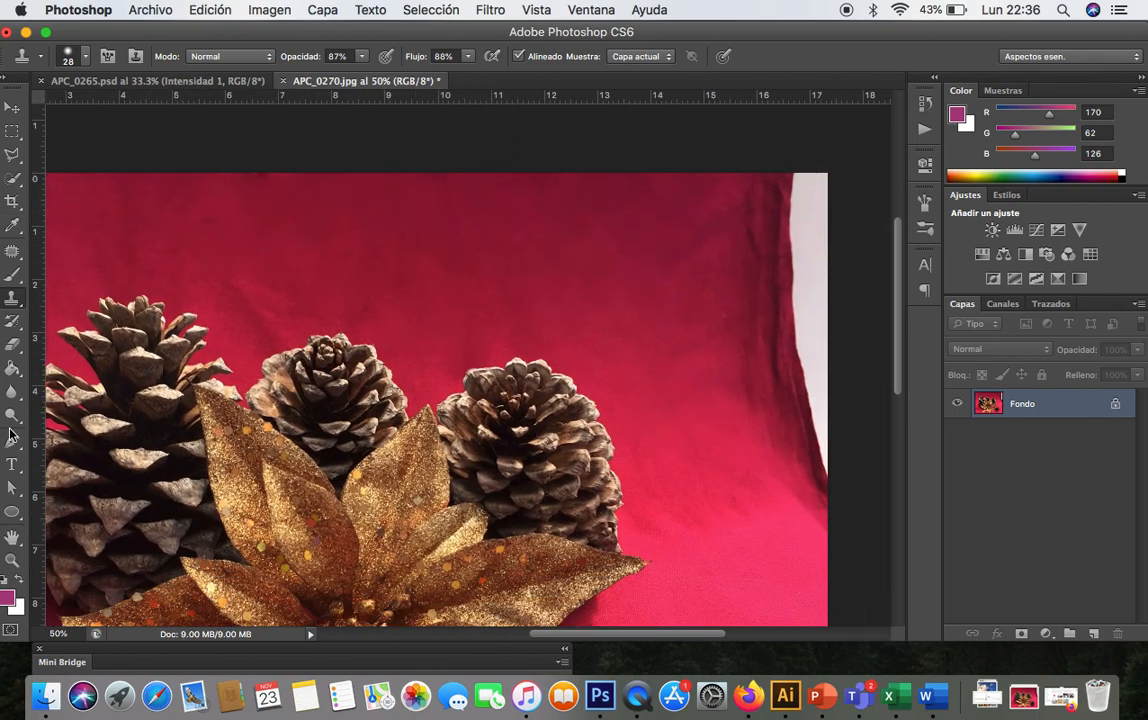
{"action": "left_click", "coordinate": [9, 253]}
{"action": "mouse_move", "coordinate": [339, 212]}
{"action": "left_mouse_down"}
{"action": "mouse_move", "coordinate": [233, 262]}
{"action": "mouse_move", "coordinate": [316, 265]}
{"action": "mouse_move", "coordinate": [296, 227]}
{"action": "mouse_move", "coordinate": [303, 279]}
{"action": "left_mouse_up"}
{"action": "mouse_move", "coordinate": [290, 208]}
{"action": "left_mouse_down"}
{"action": "mouse_move", "coordinate": [192, 223]}
{"action": "mouse_move", "coordinate": [300, 254]}
{"action": "mouse_move", "coordinate": [288, 206]}
{"action": "mouse_move", "coordinate": [307, 287]}
{"action": "mouse_move", "coordinate": [317, 277]}
{"action": "left_mouse_up"}
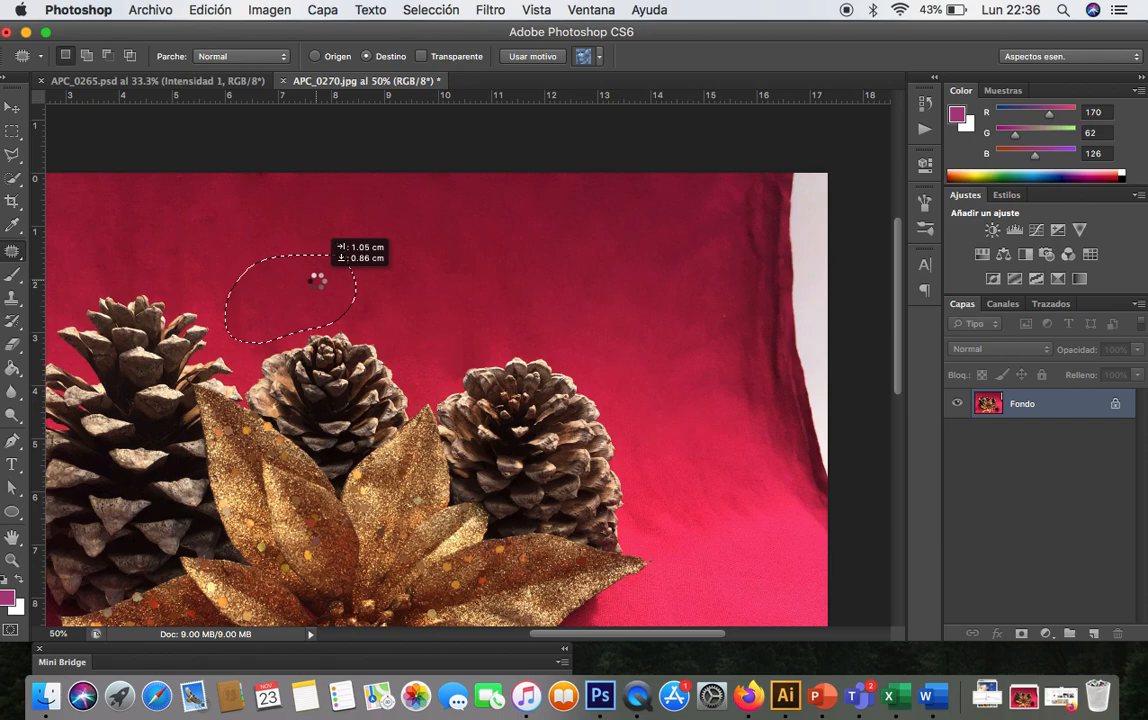
{"action": "left_click", "coordinate": [448, 240]}
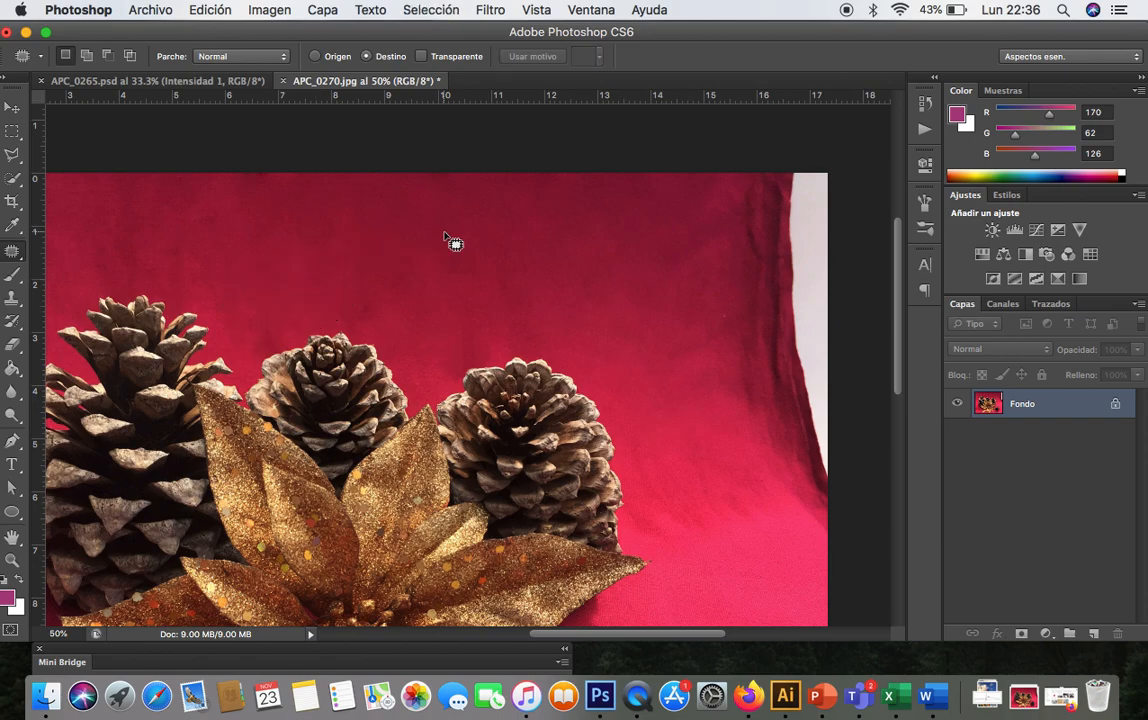
- Patch the creases in the fabric to the right of the pine cones and deselect
{"action": "scroll", "coordinate": [448, 240], "scroll_direction": "left", "scroll_amount": 5}
{"action": "scroll", "coordinate": [448, 240], "scroll_direction": "down", "scroll_amount": 1}
{"action": "scroll", "coordinate": [450, 242], "scroll_direction": "right", "scroll_amount": 5}
{"action": "scroll", "coordinate": [450, 242], "scroll_direction": "down", "scroll_amount": 3}
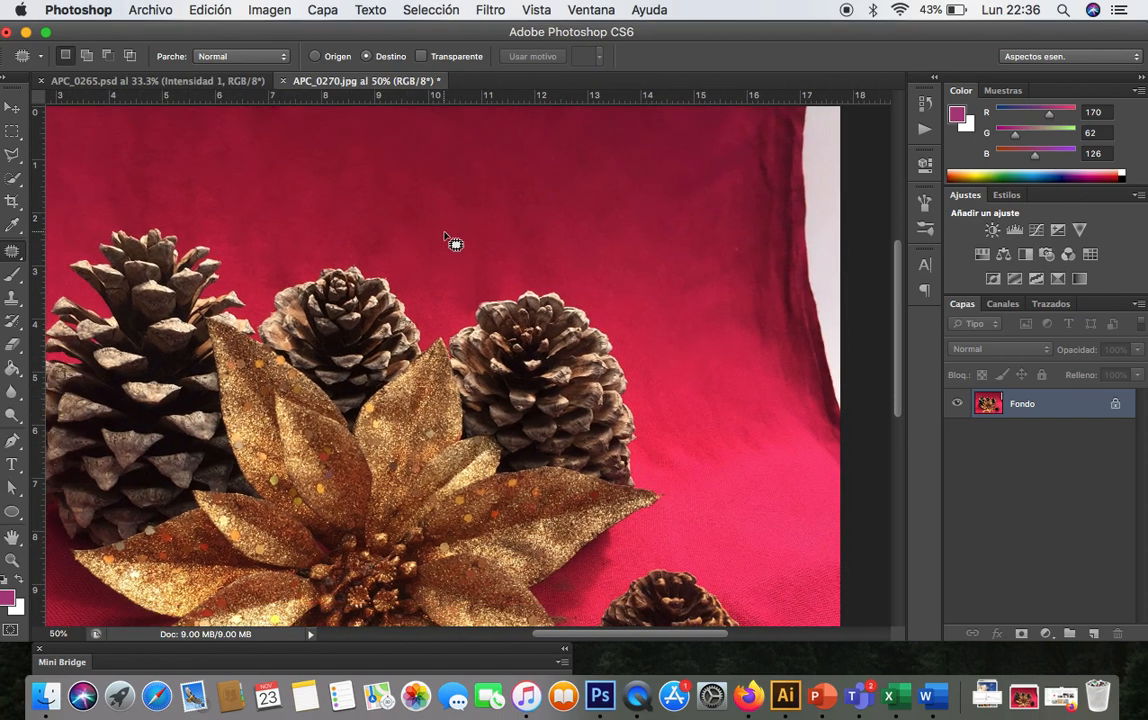
{"action": "scroll", "coordinate": [389, 540], "scroll_direction": "down", "scroll_amount": 5}
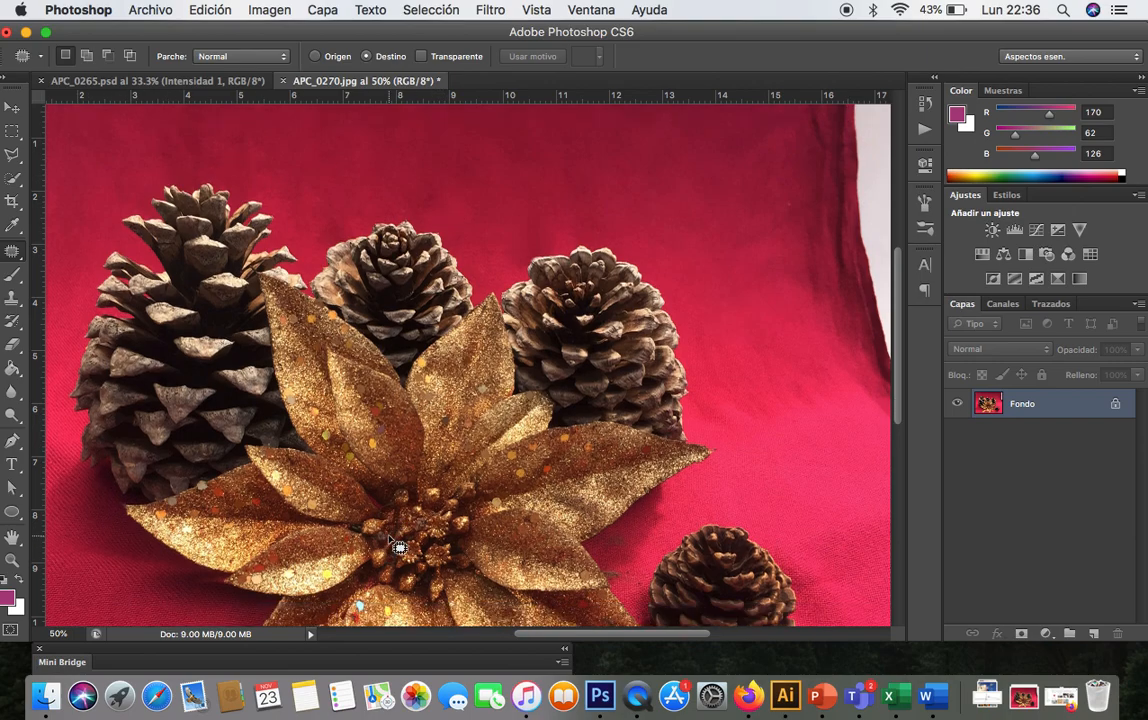
{"action": "scroll", "coordinate": [389, 540], "scroll_direction": "left", "scroll_amount": 6}
{"action": "scroll", "coordinate": [389, 540], "scroll_direction": "right", "scroll_amount": 8}
{"action": "scroll", "coordinate": [389, 540], "scroll_direction": "up", "scroll_amount": 5}
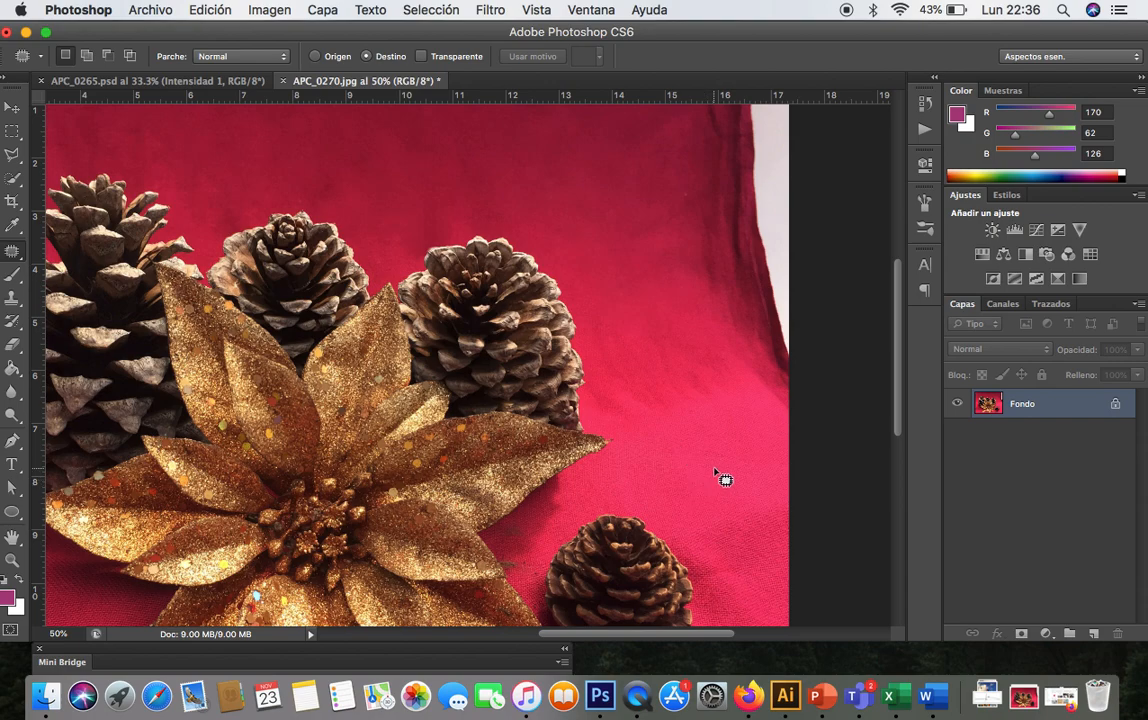
{"action": "mouse_move", "coordinate": [612, 373]}
{"action": "left_mouse_down"}
{"action": "mouse_move", "coordinate": [682, 354]}
{"action": "mouse_move", "coordinate": [625, 302]}
{"action": "mouse_move", "coordinate": [610, 372]}
{"action": "left_mouse_up"}
{"action": "left_click_drag", "start_coordinate": [702, 373], "coordinate": [758, 418]}
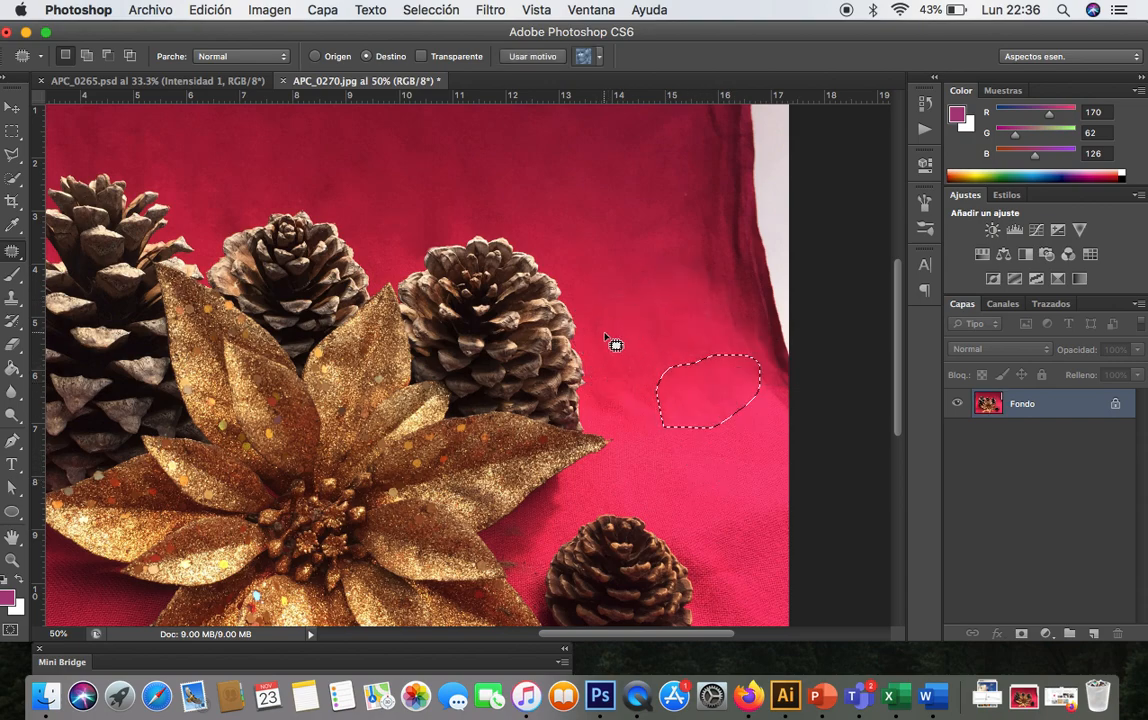
{"action": "mouse_move", "coordinate": [610, 347]}
{"action": "left_mouse_down"}
{"action": "mouse_move", "coordinate": [659, 341]}
{"action": "mouse_move", "coordinate": [615, 277]}
{"action": "mouse_move", "coordinate": [606, 343]}
{"action": "mouse_move", "coordinate": [659, 361]}
{"action": "mouse_move", "coordinate": [661, 403]}
{"action": "left_mouse_up"}
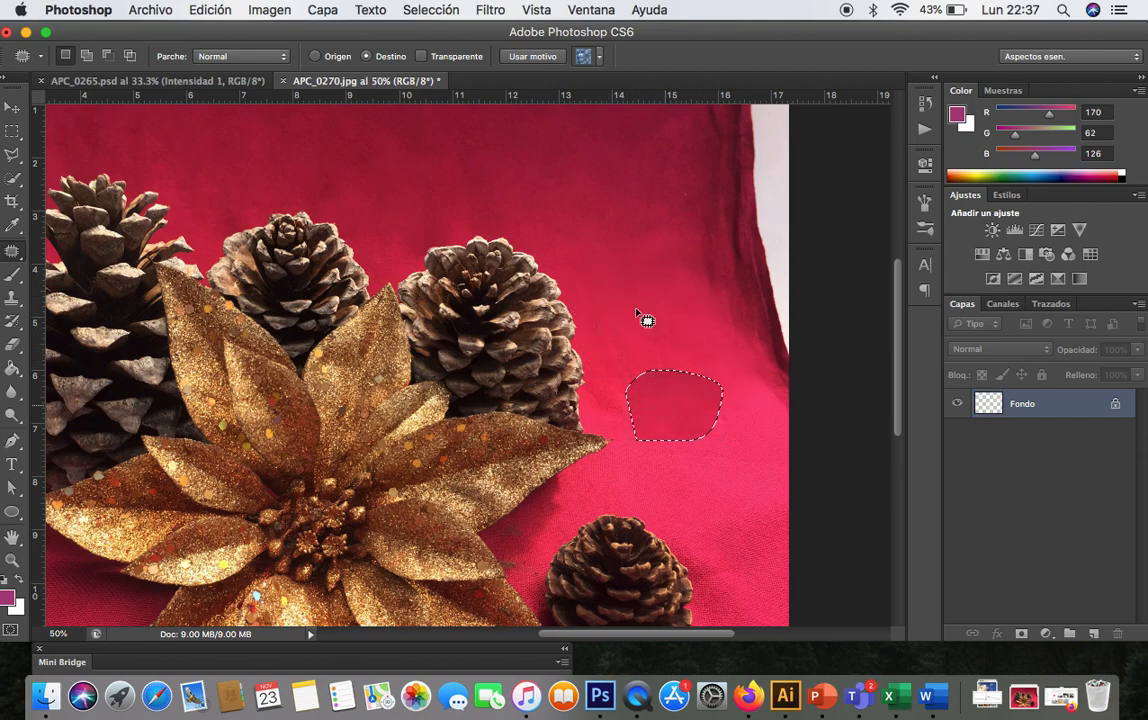
{"action": "left_click", "coordinate": [618, 347]}
{"action": "mouse_move", "coordinate": [618, 347]}
{"action": "left_mouse_down"}
{"action": "mouse_move", "coordinate": [697, 323]}
{"action": "mouse_move", "coordinate": [600, 287]}
{"action": "mouse_move", "coordinate": [605, 333]}
{"action": "mouse_move", "coordinate": [648, 332]}
{"action": "mouse_move", "coordinate": [678, 410]}
{"action": "left_mouse_up"}
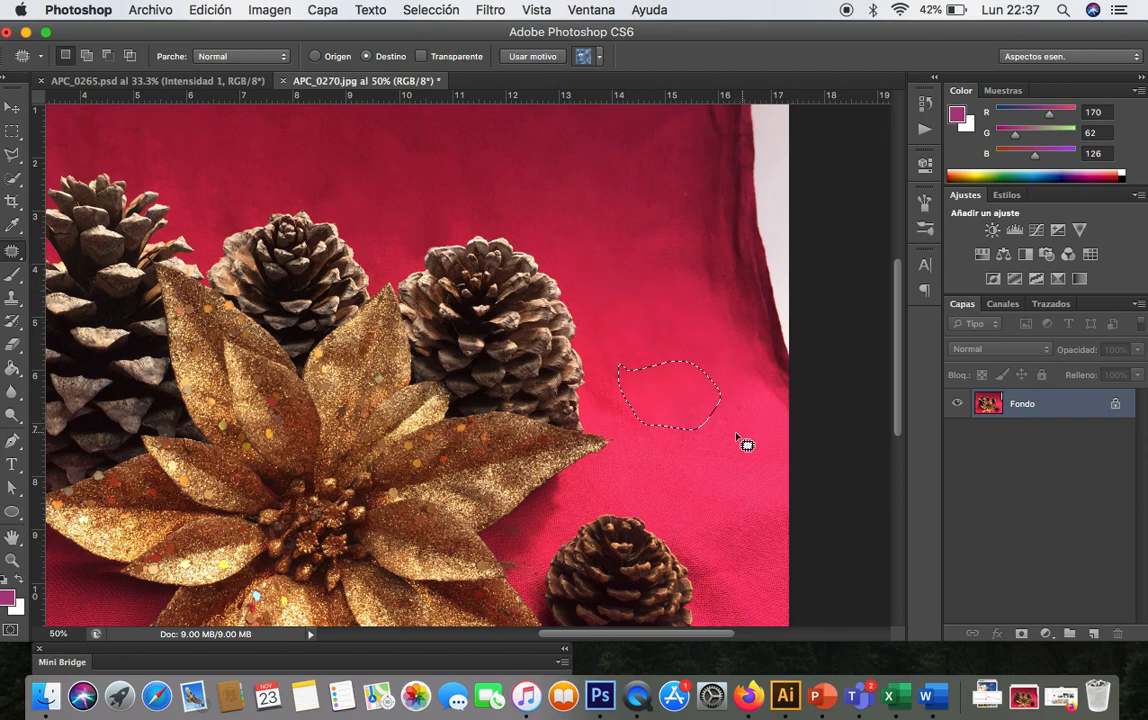
{"action": "left_click", "coordinate": [725, 405]}
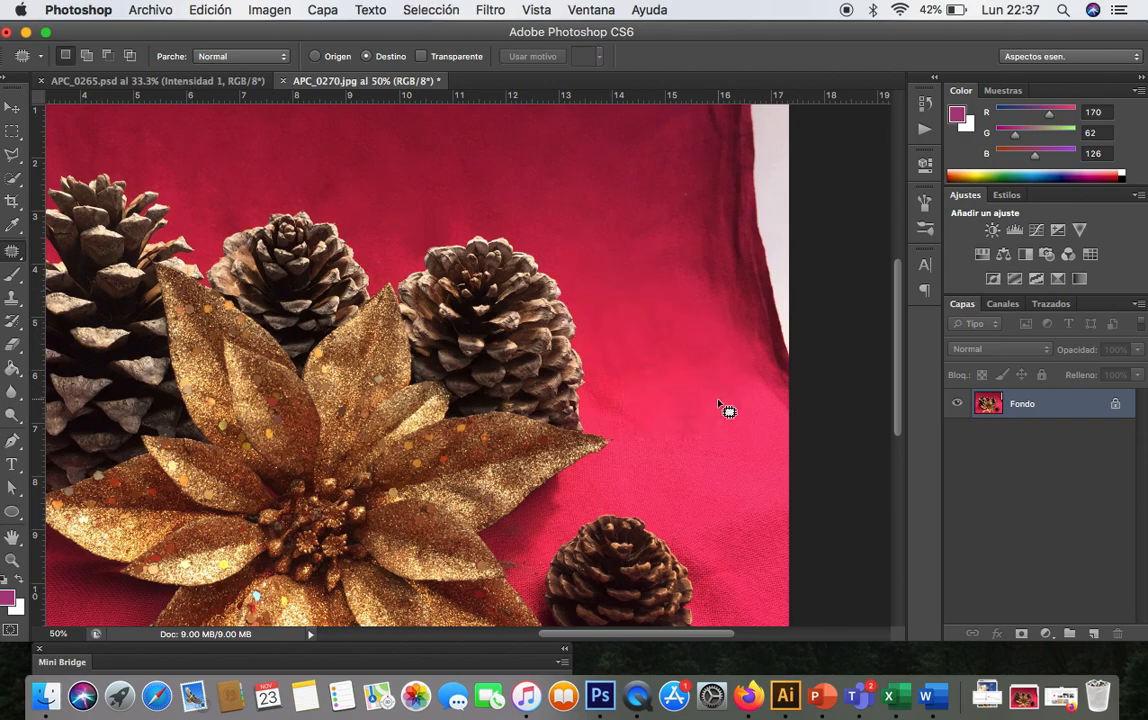
- Select the right edge of the red fabric together with the white area beyond it using the Polygonal Lasso
{"action": "scroll", "coordinate": [668, 492], "scroll_direction": "up", "scroll_amount": 5}
{"action": "scroll", "coordinate": [668, 492], "scroll_direction": "right", "scroll_amount": 2}
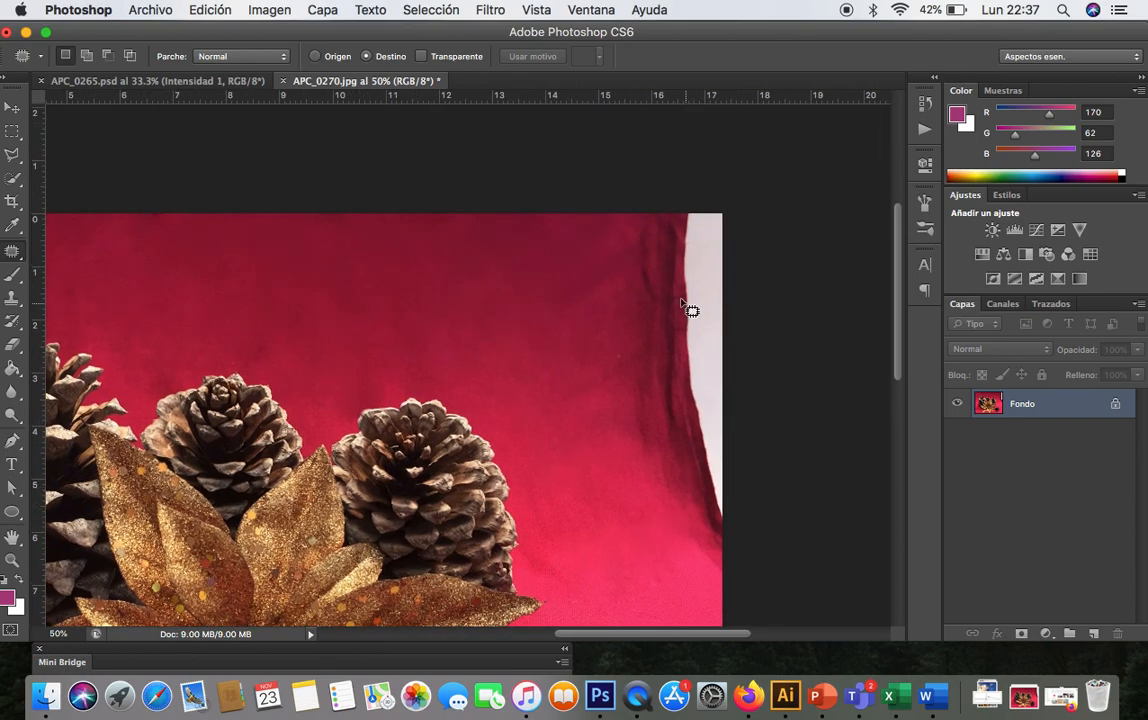
{"action": "scroll", "coordinate": [500, 370], "scroll_direction": "left", "scroll_amount": 10}
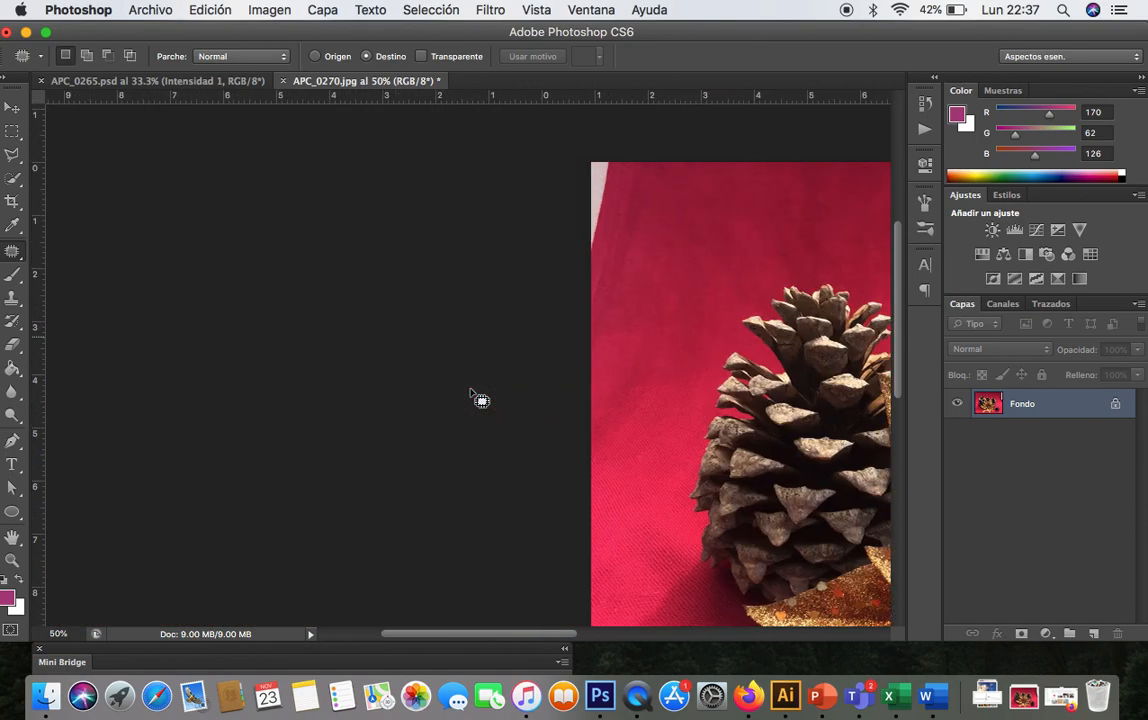
{"action": "scroll", "coordinate": [336, 323], "scroll_direction": "right", "scroll_amount": 6}
{"action": "scroll", "coordinate": [642, 325], "scroll_direction": "down", "scroll_amount": 1}
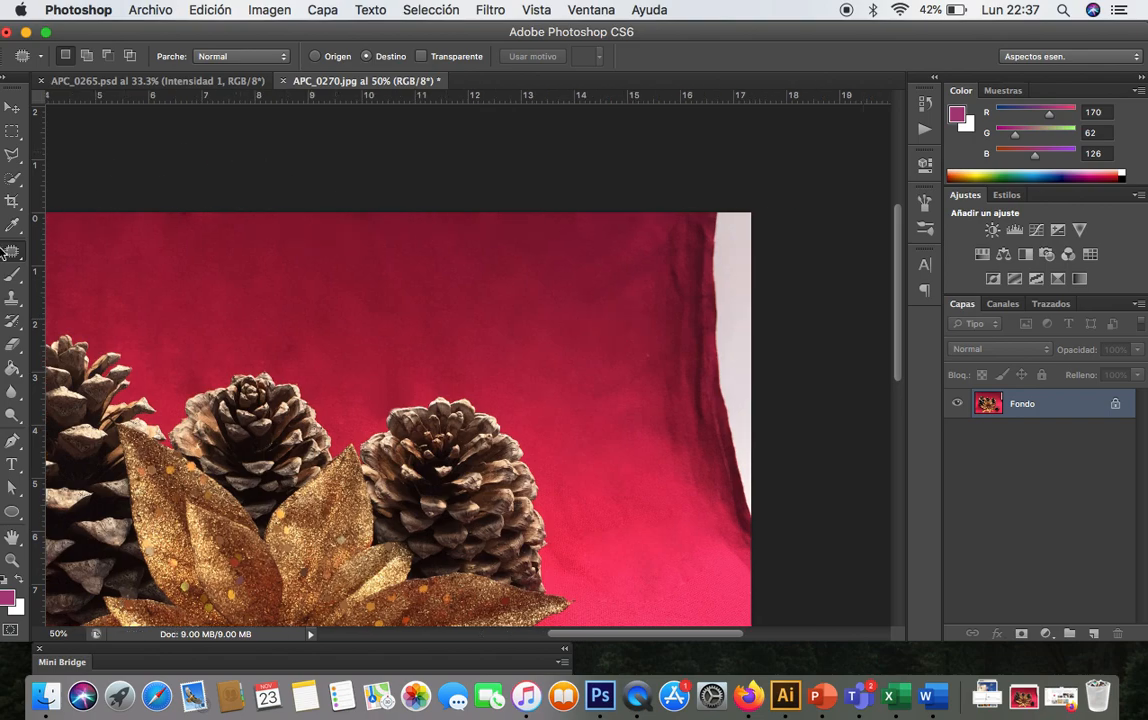
{"action": "left_click", "coordinate": [13, 156]}
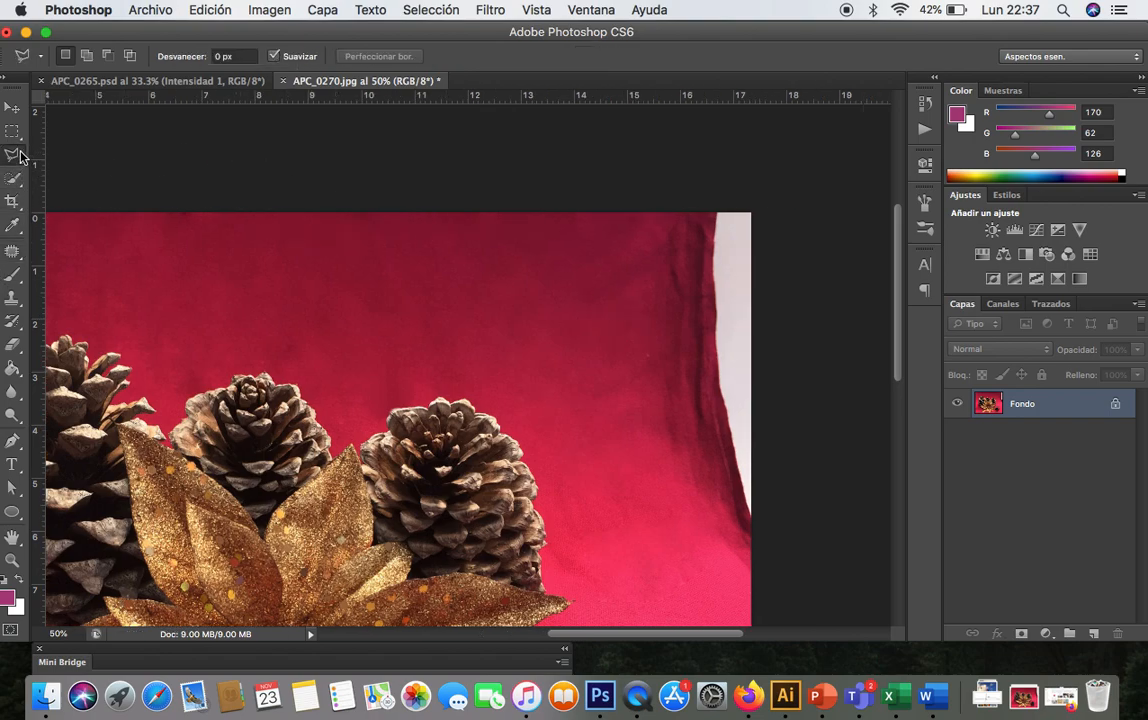
{"action": "left_click", "coordinate": [589, 216]}
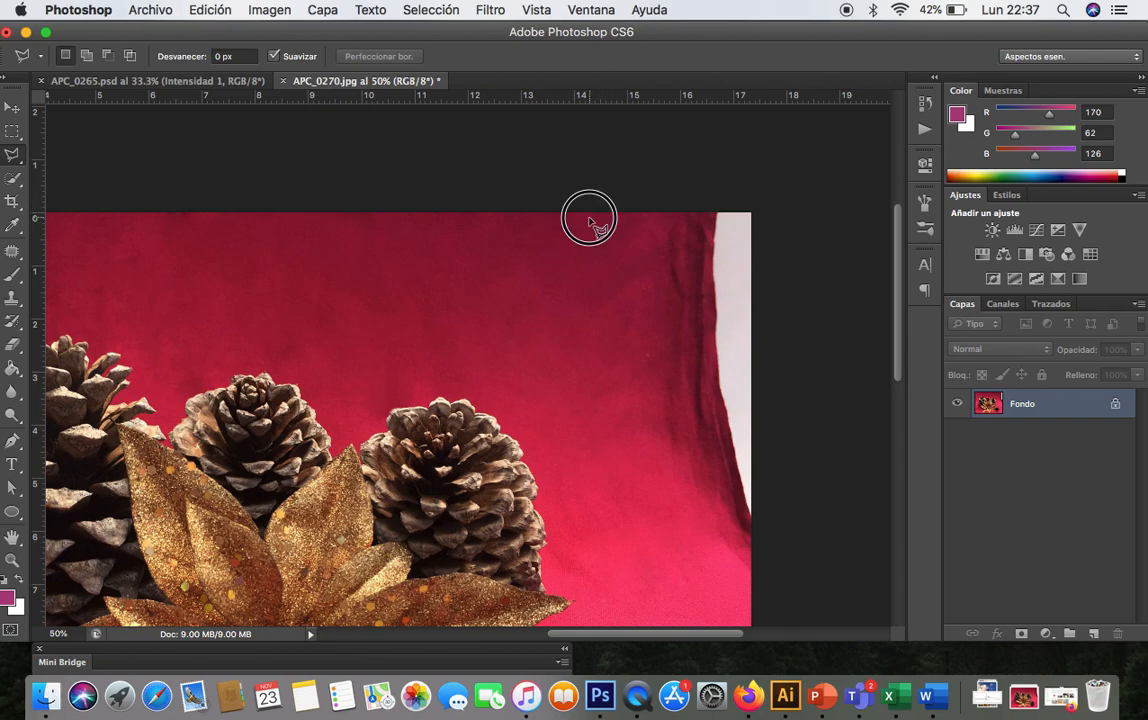
{"action": "left_click", "coordinate": [592, 394]}
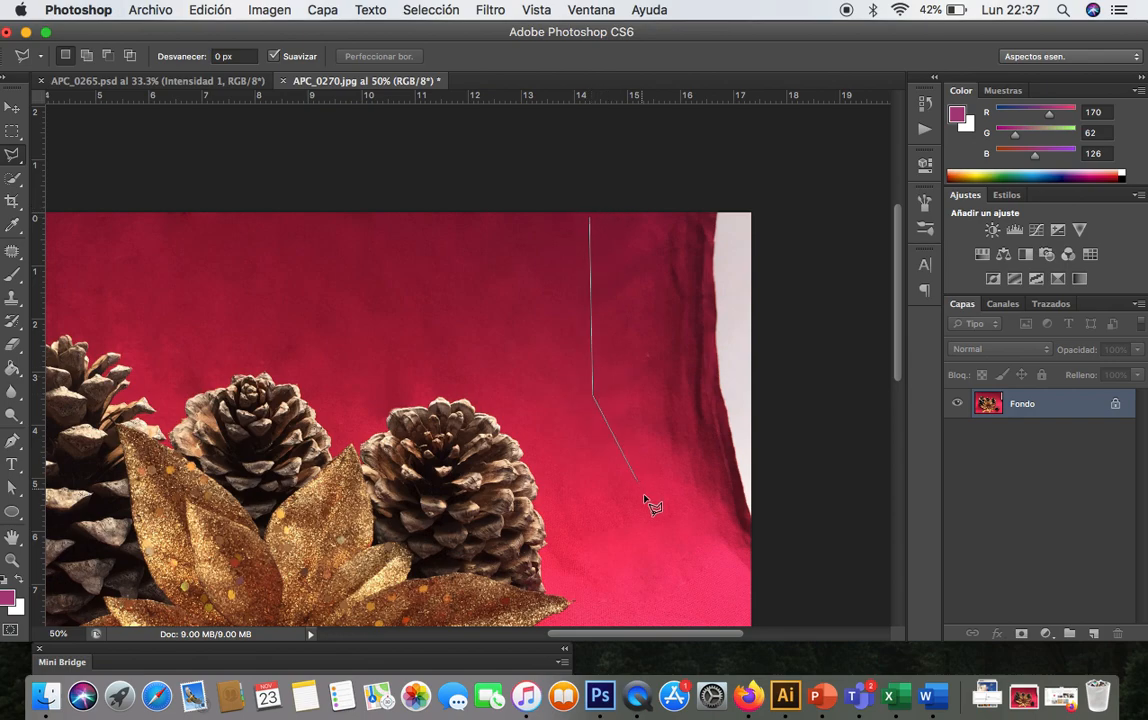
{"action": "left_click", "coordinate": [753, 572]}
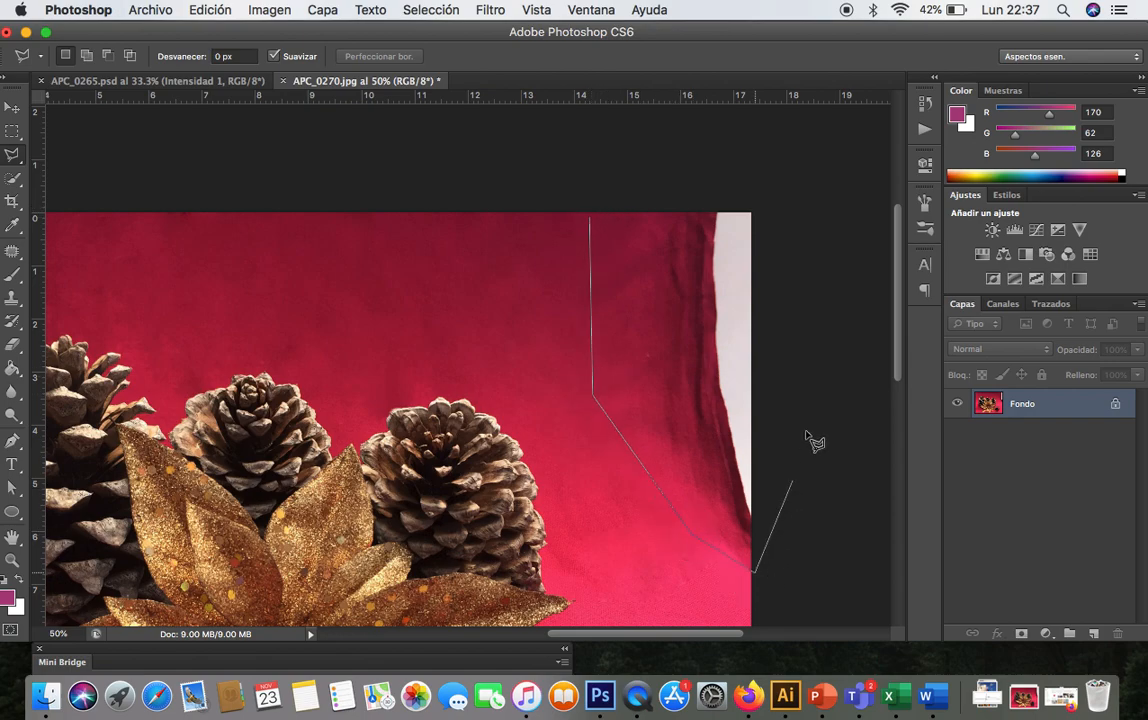
{"action": "left_click", "coordinate": [769, 189]}
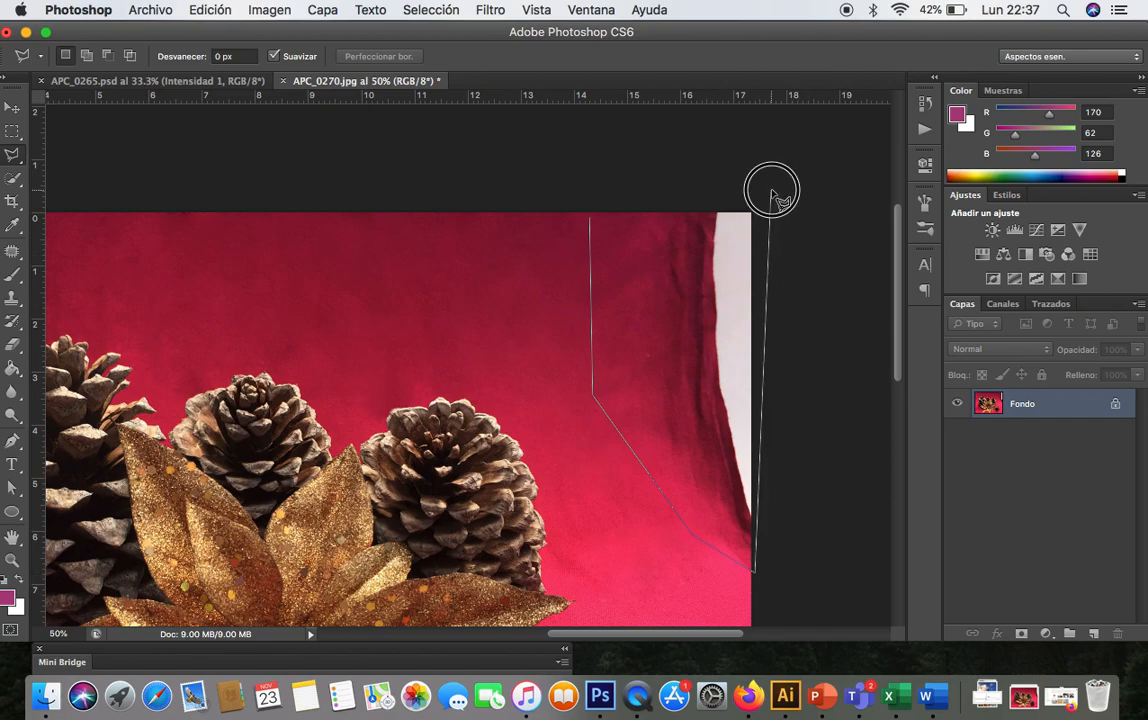
{"action": "left_click", "coordinate": [590, 218]}
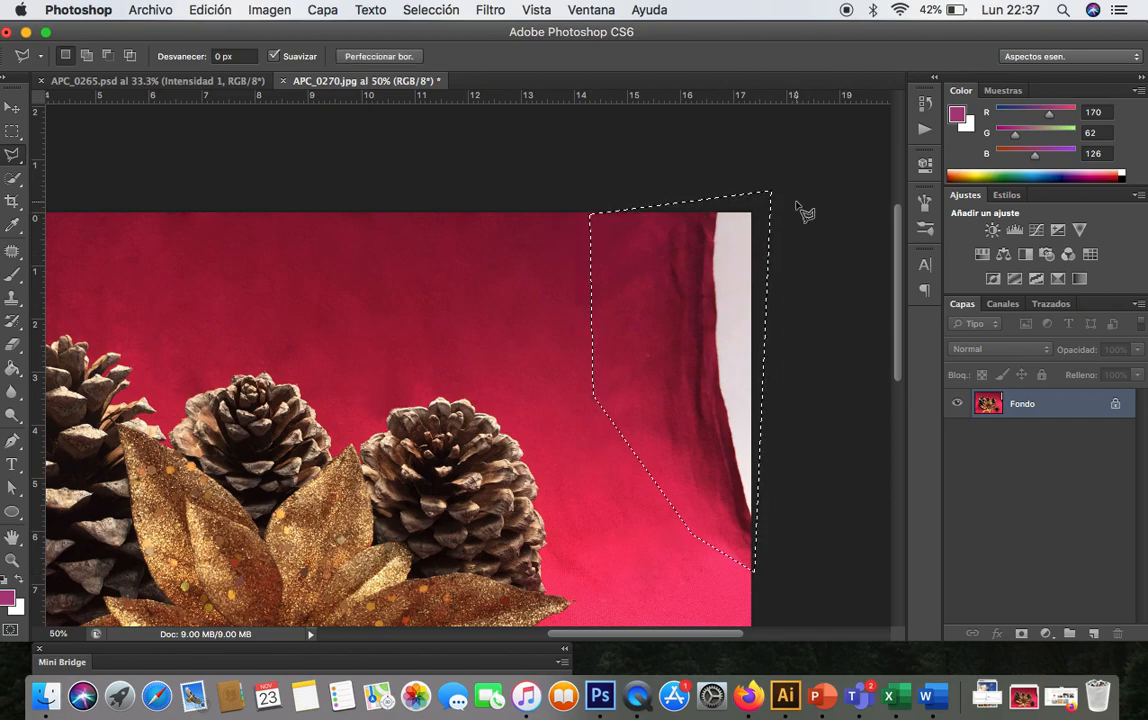
- Fill the selected right edge with Content-Aware fill, then deselect
{"action": "left_click", "coordinate": [210, 9]}
{"action": "left_click", "coordinate": [256, 305]}
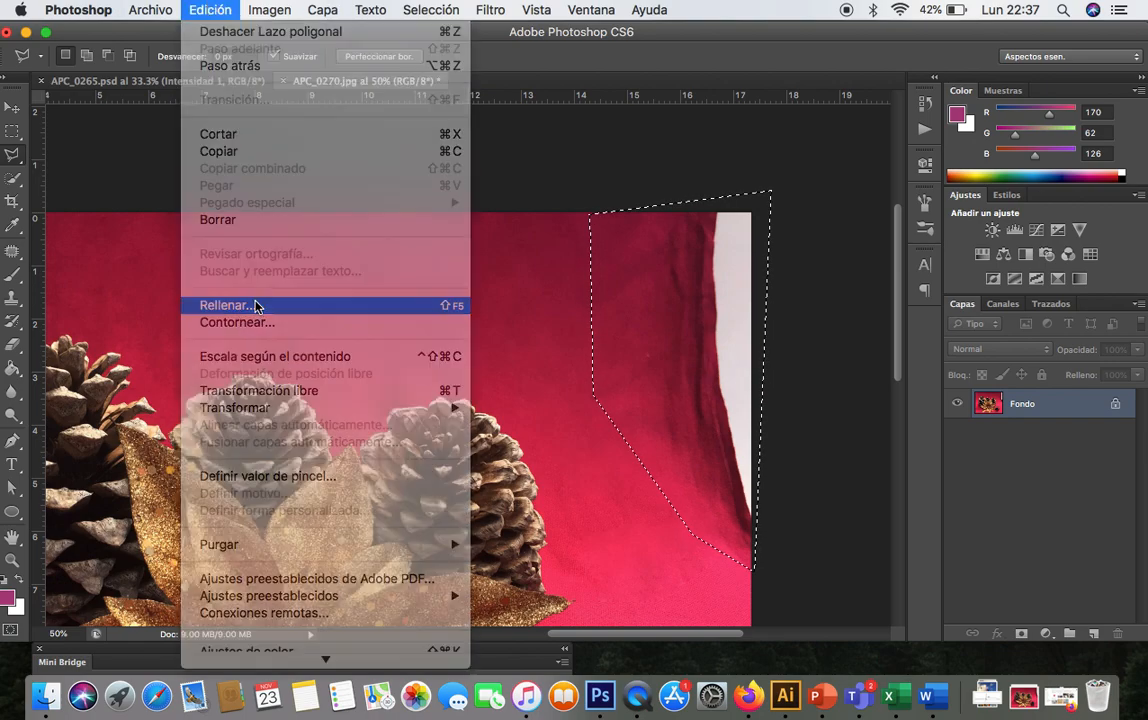
{"action": "left_click", "coordinate": [386, 287]}
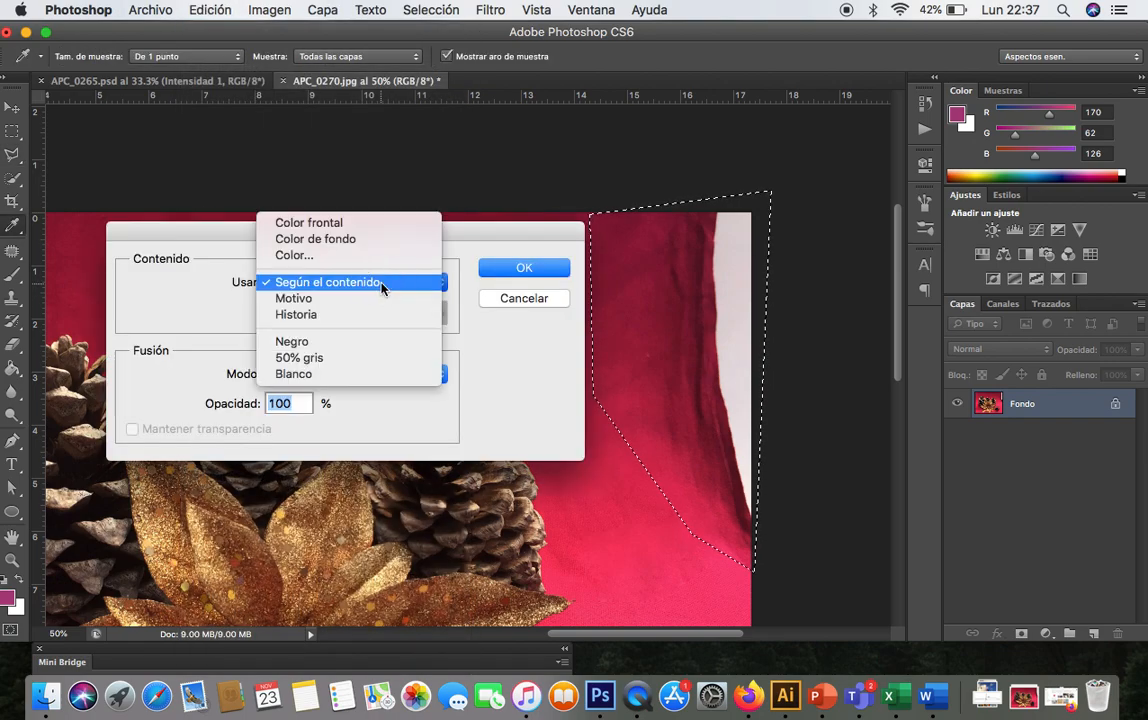
{"action": "left_click", "coordinate": [380, 287]}
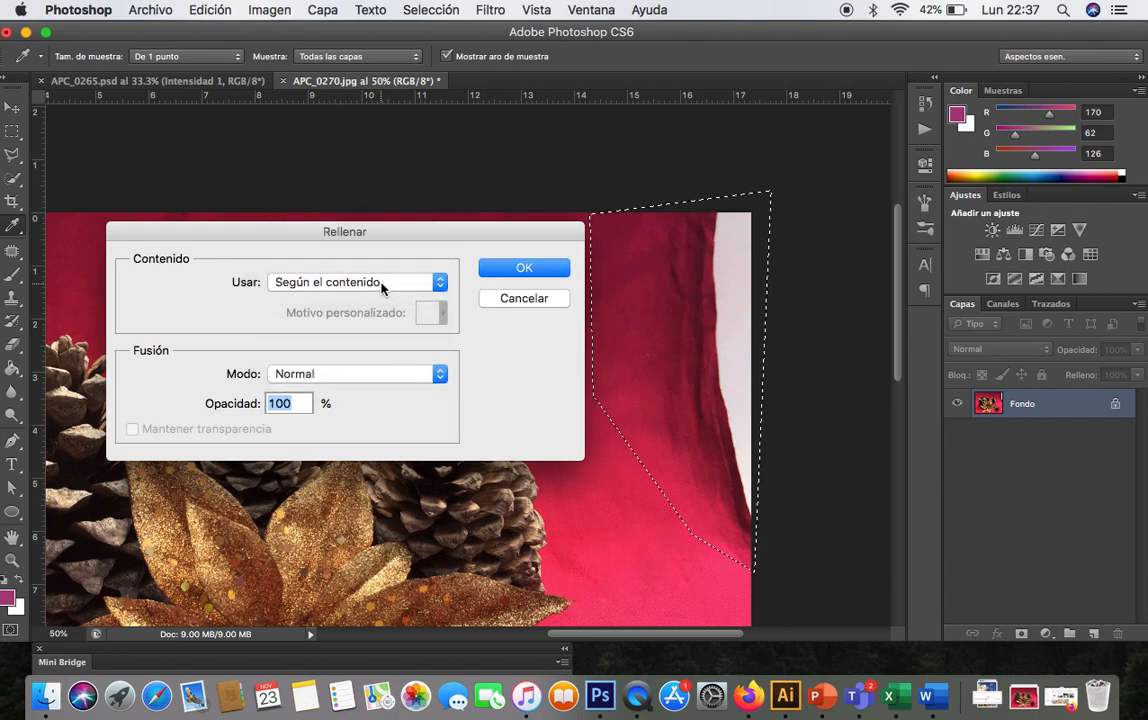
{"action": "left_click", "coordinate": [525, 266]}
{"action": "key", "text": "l"}
{"action": "key", "text": "super+d"}
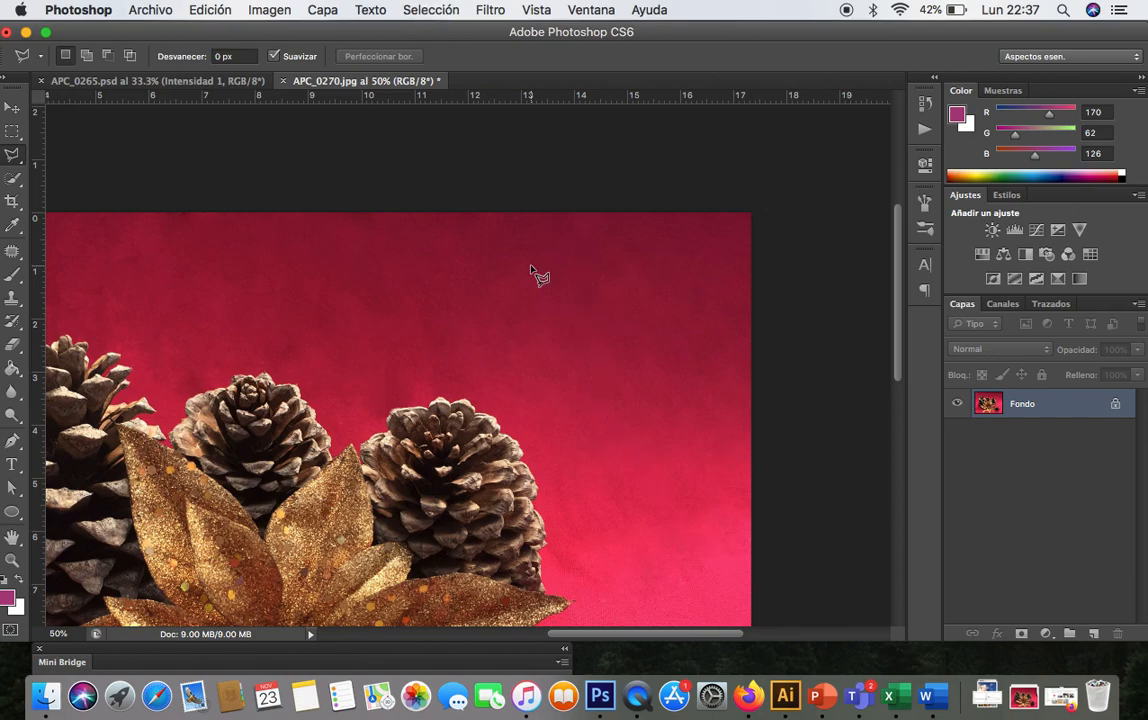
- Select the white strip along the fabric's upper-left edge with the Polygonal Lasso
{"action": "key", "text": "super+minus"}
{"action": "key", "text": "super+minus"}
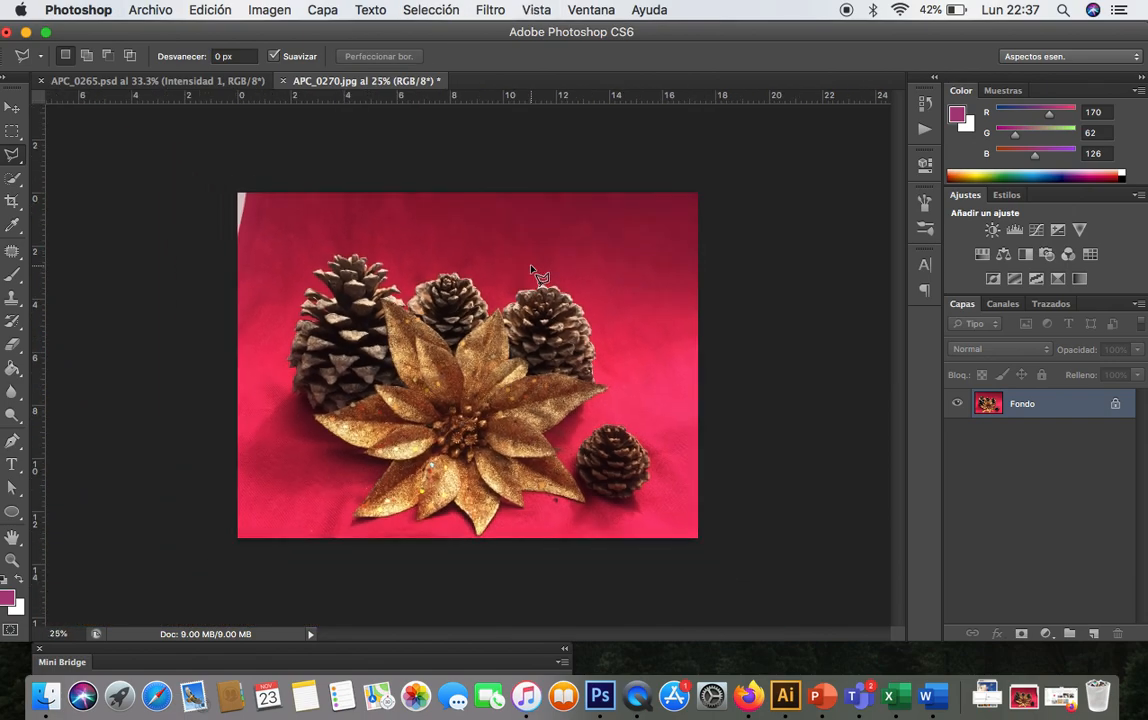
{"action": "key", "text": "super+plus"}
{"action": "key", "text": "super+plus"}
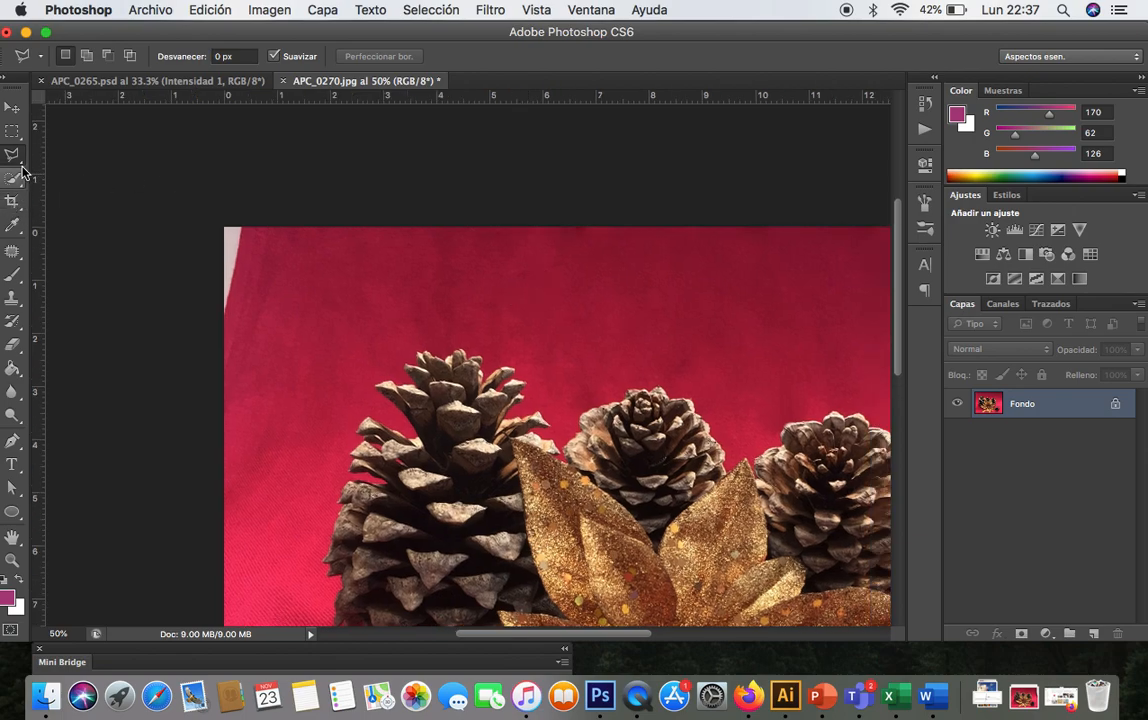
{"action": "left_click", "coordinate": [224, 335]}
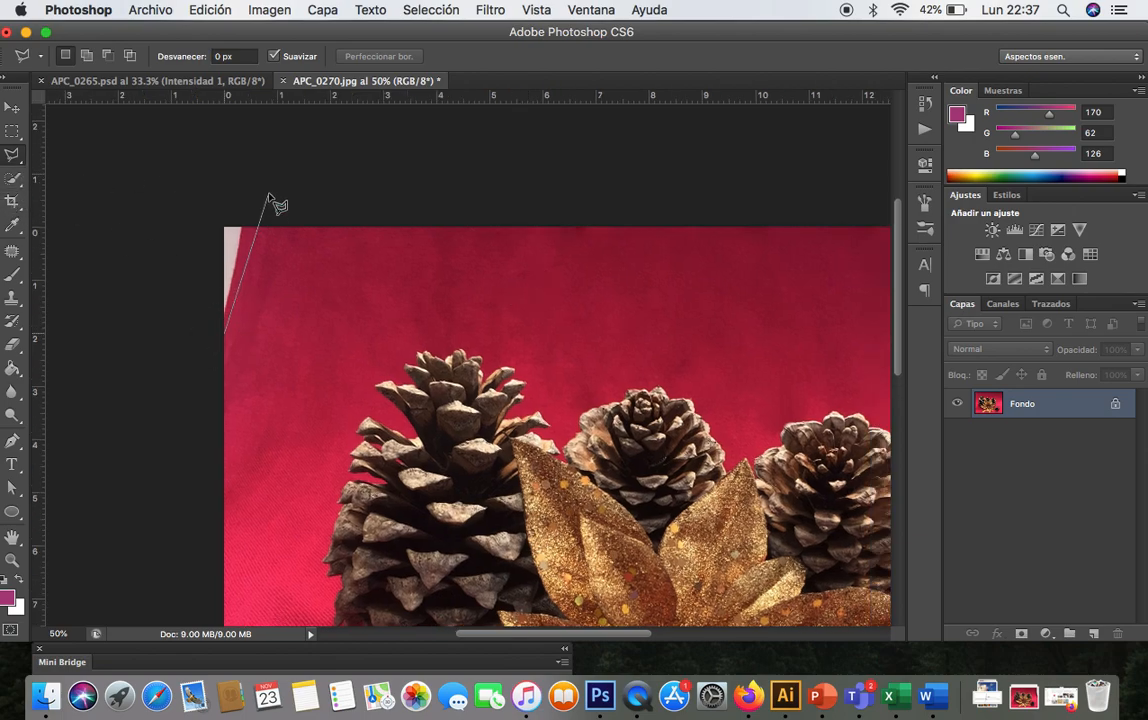
{"action": "left_click", "coordinate": [252, 211]}
{"action": "left_click", "coordinate": [199, 218]}
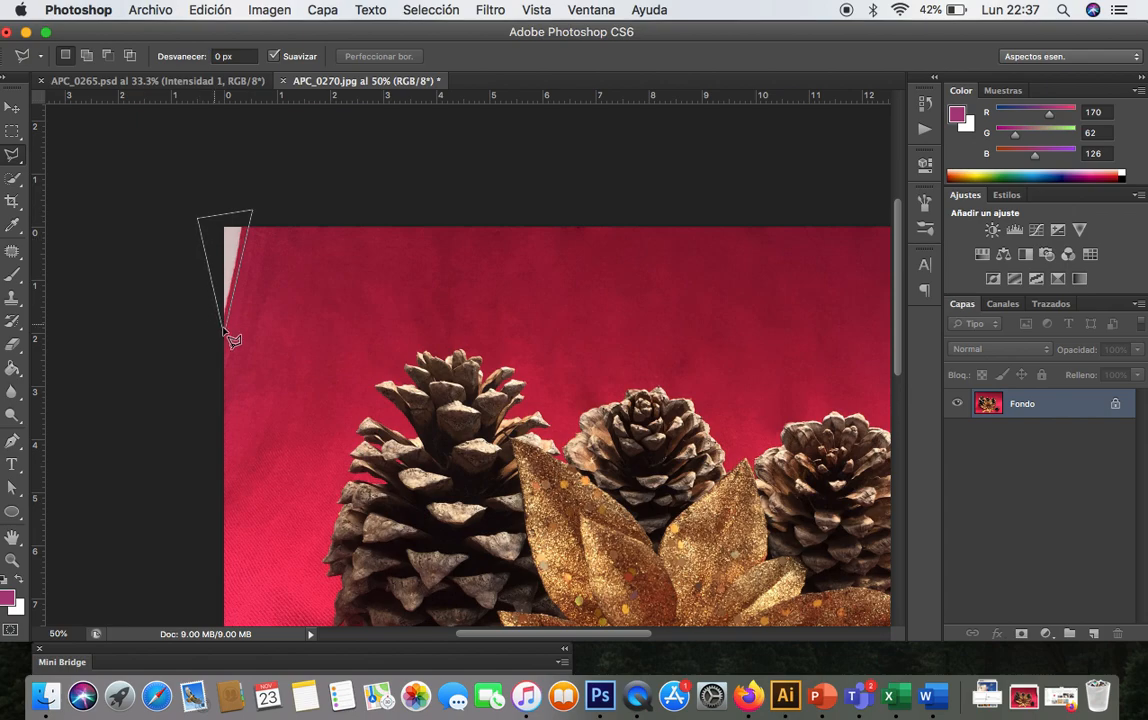
{"action": "left_click", "coordinate": [226, 337]}
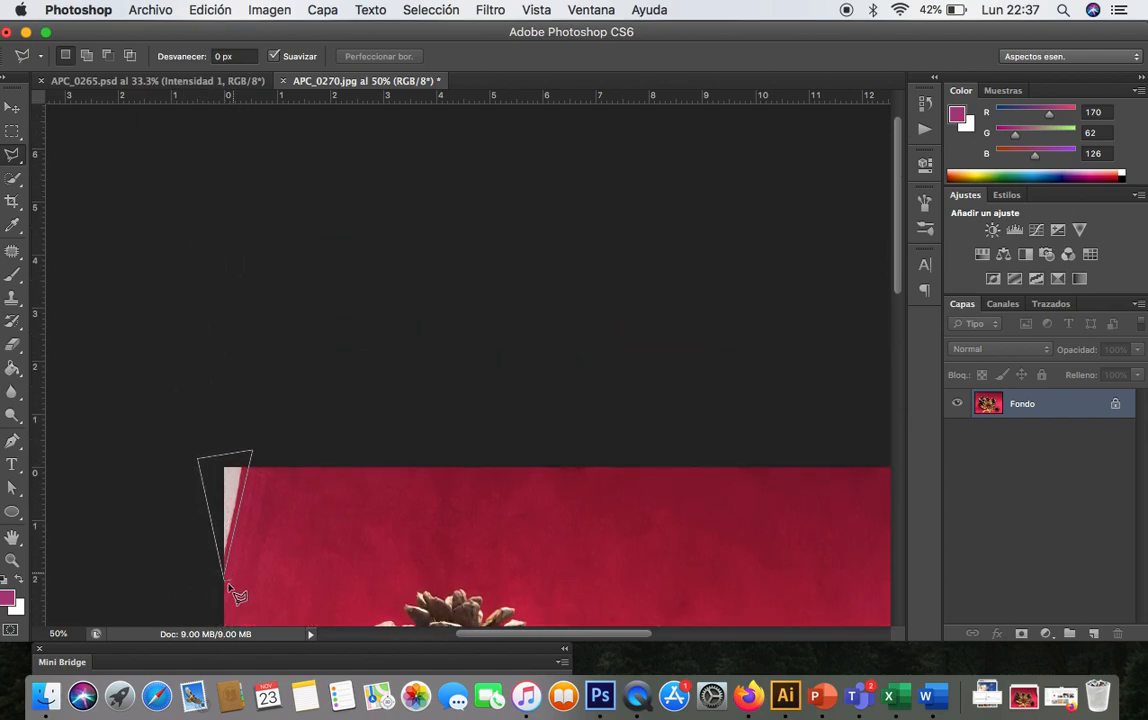
{"action": "left_click", "coordinate": [227, 582]}
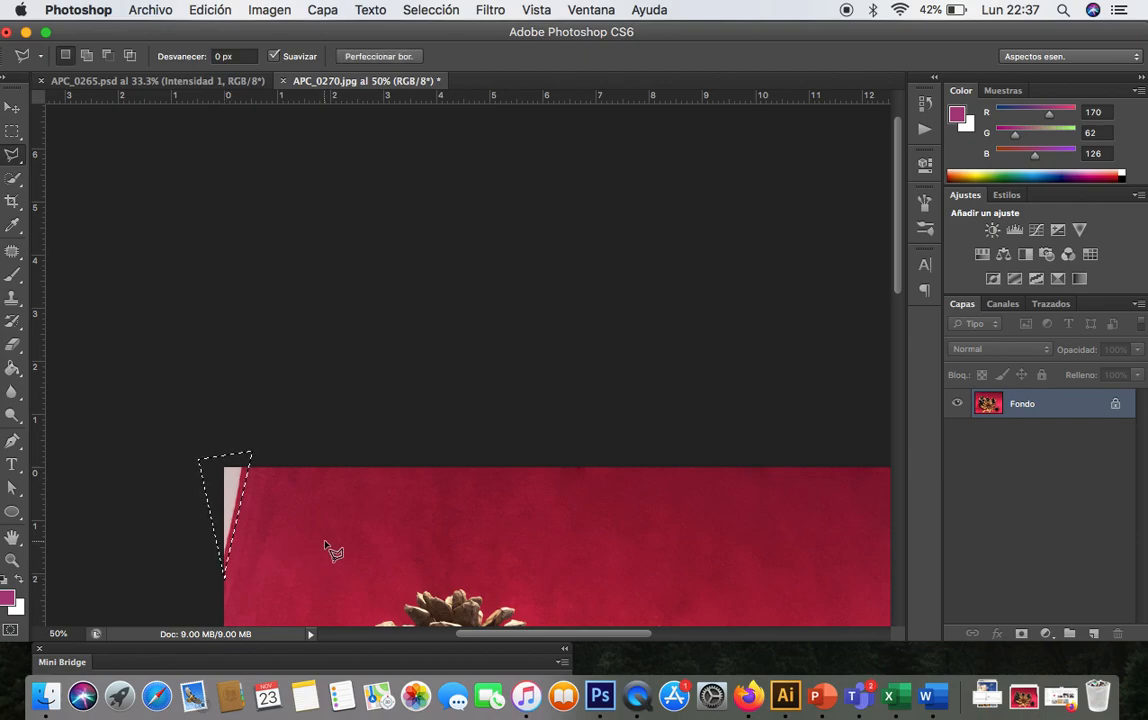
- Fill the upper-left edge selection with Content-Aware fill and deselect
{"action": "left_click", "coordinate": [209, 9]}
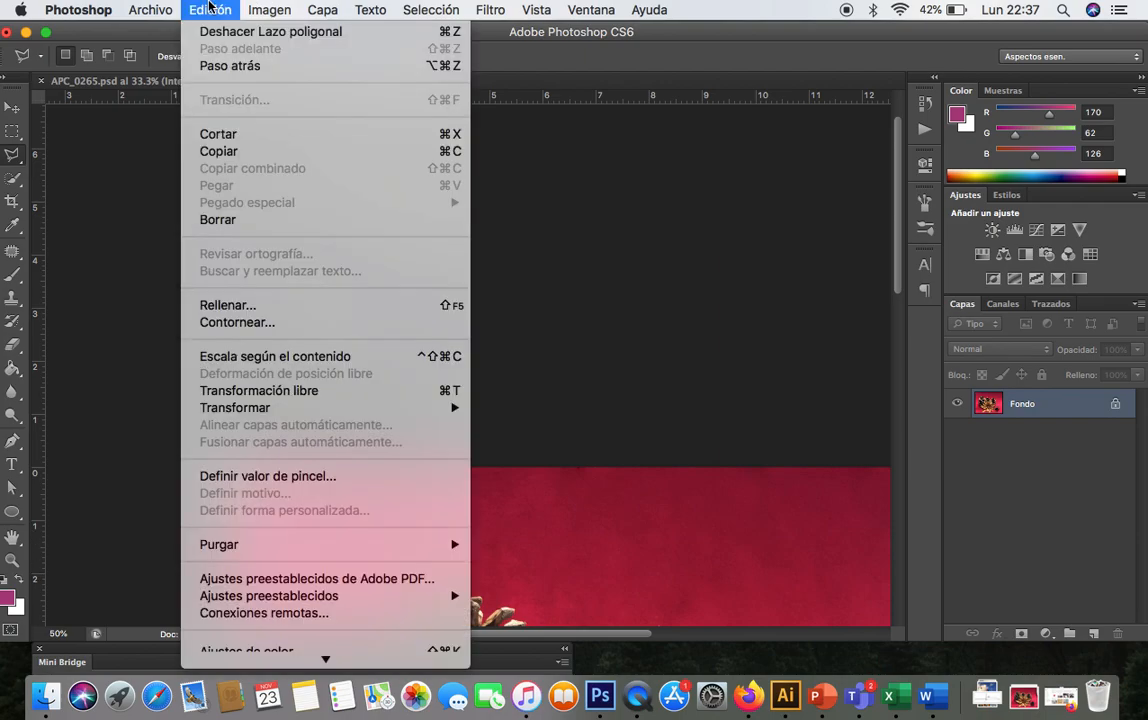
{"action": "left_click", "coordinate": [310, 304]}
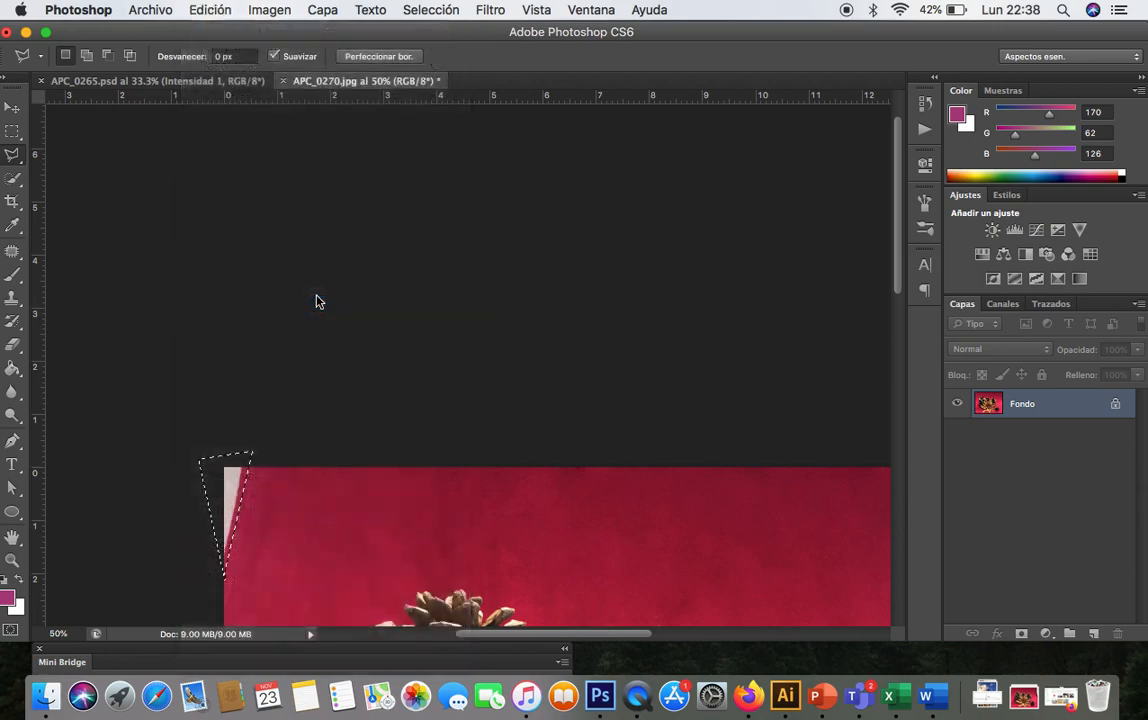
{"action": "left_click", "coordinate": [524, 268]}
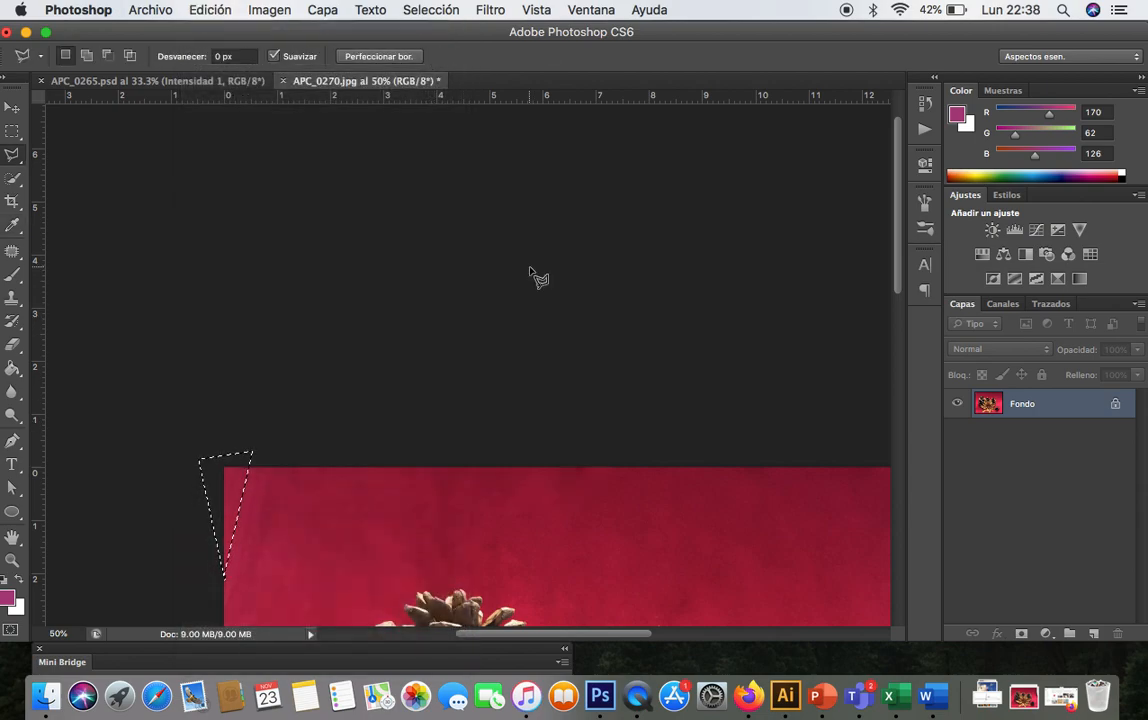
{"action": "key", "text": "super+d"}
- Create a new layer group and rename it ILUMINACIONES
{"action": "key", "text": "super+minus"}
{"action": "key", "text": "super+minus"}
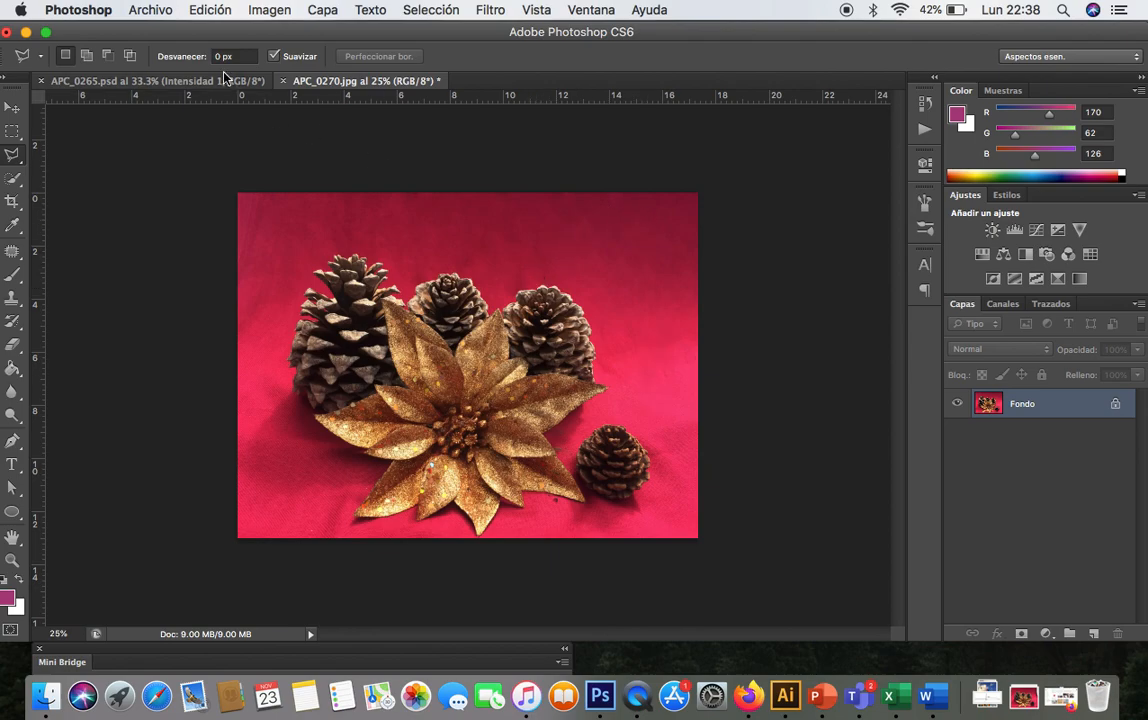
{"action": "left_click", "coordinate": [13, 108]}
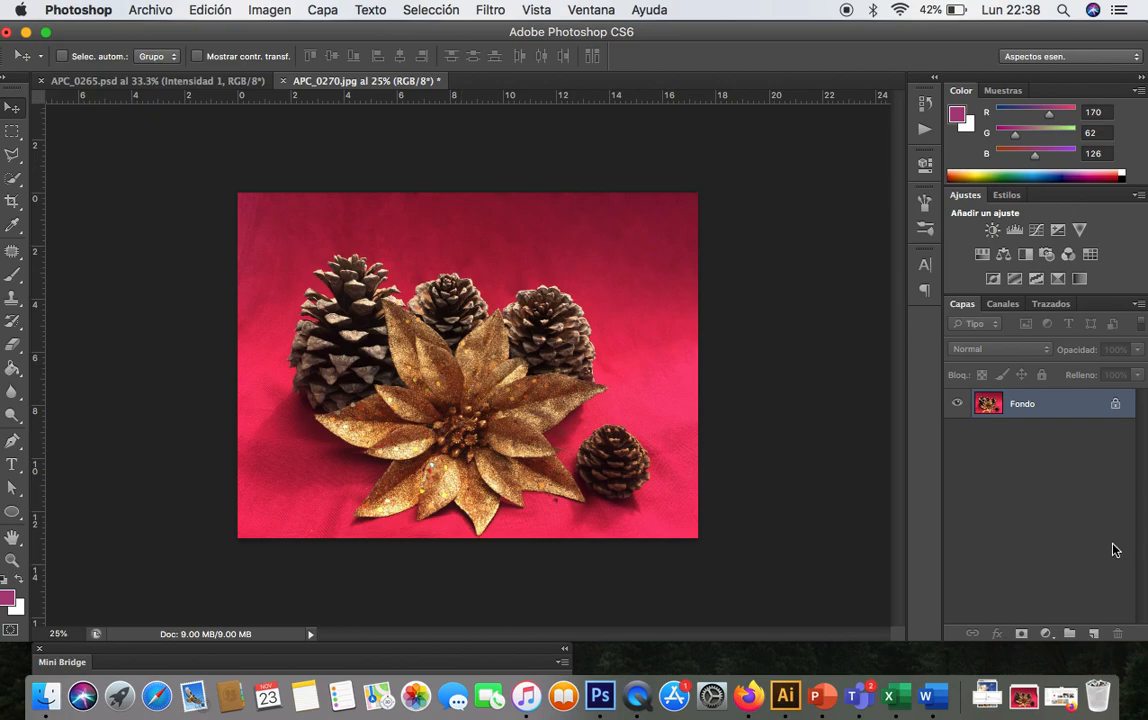
{"action": "left_click", "coordinate": [1068, 634]}
{"action": "double_click", "coordinate": [1025, 399]}
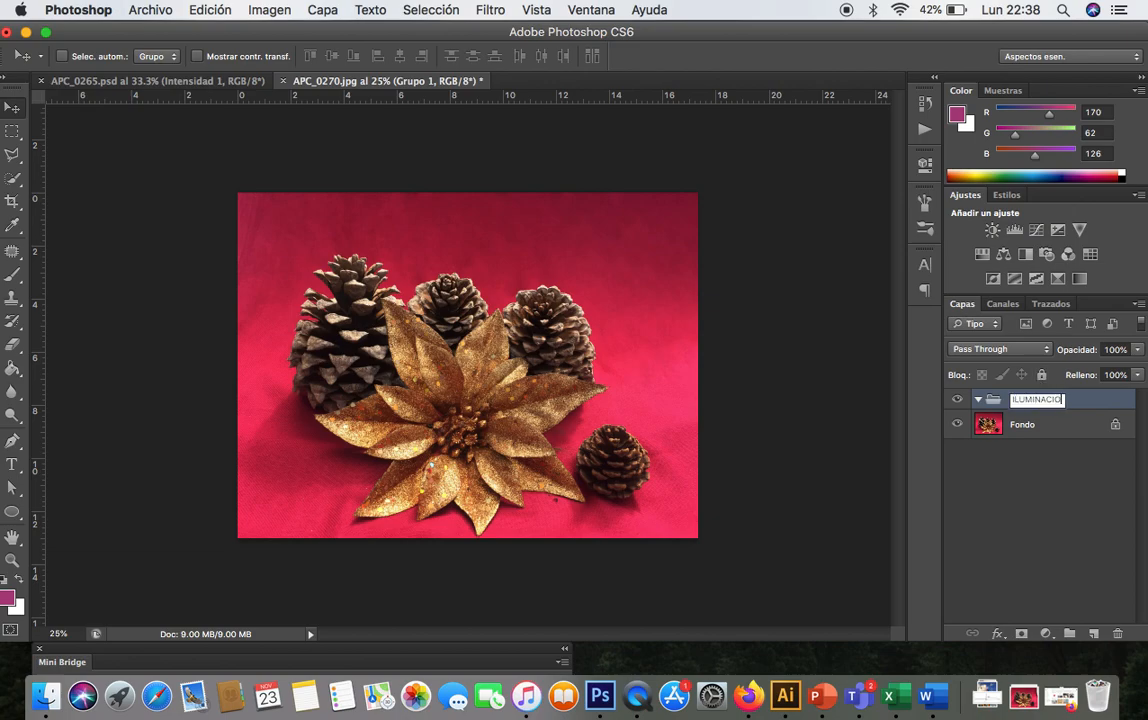
{"action": "key", "text": "Return"}
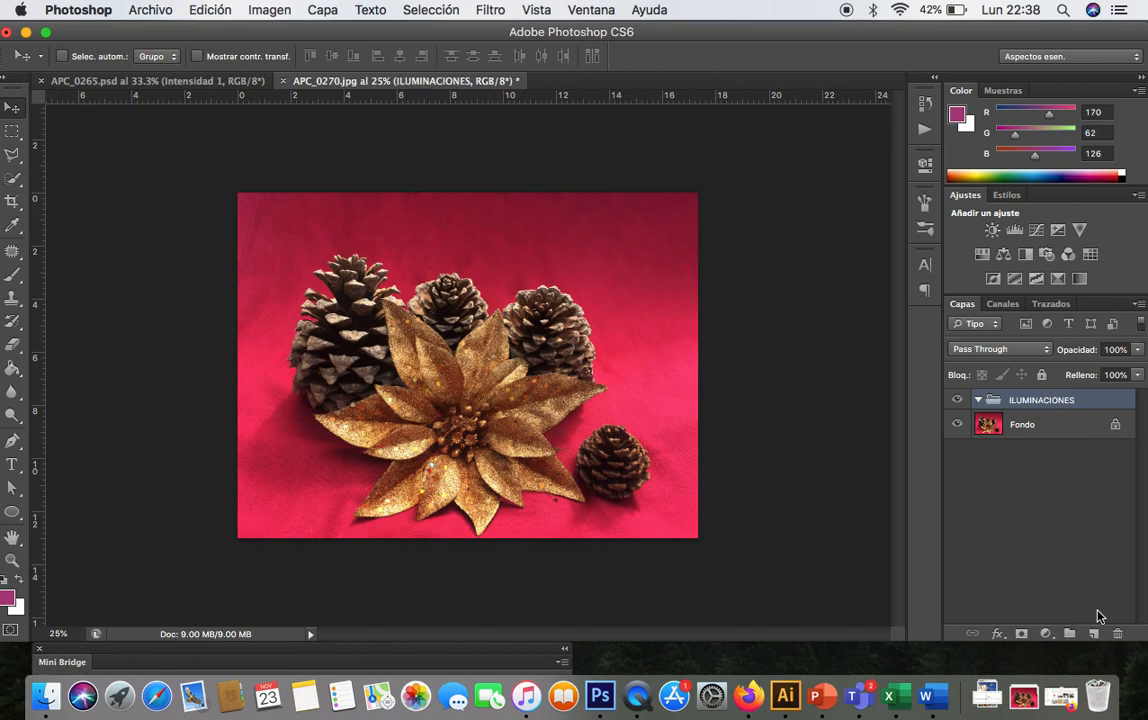
- Add a Curves adjustment layer in the group and pull the curve's midpoint slightly down to darken
{"action": "left_click", "coordinate": [1046, 633]}
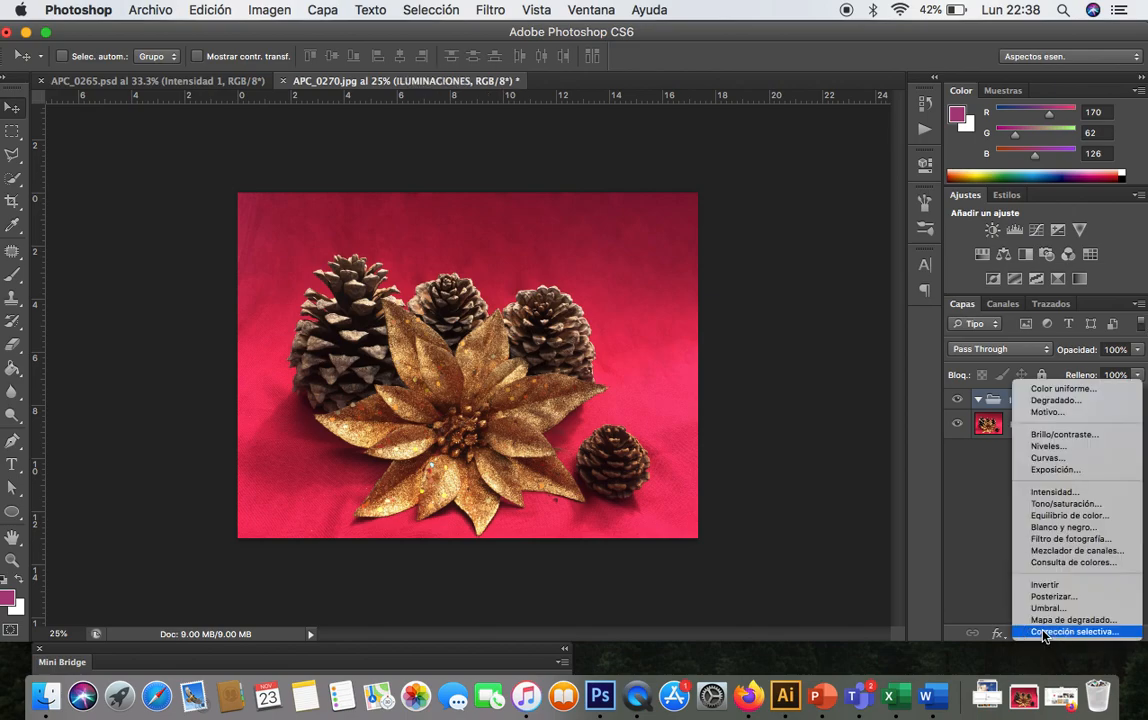
{"action": "left_click", "coordinate": [1076, 457]}
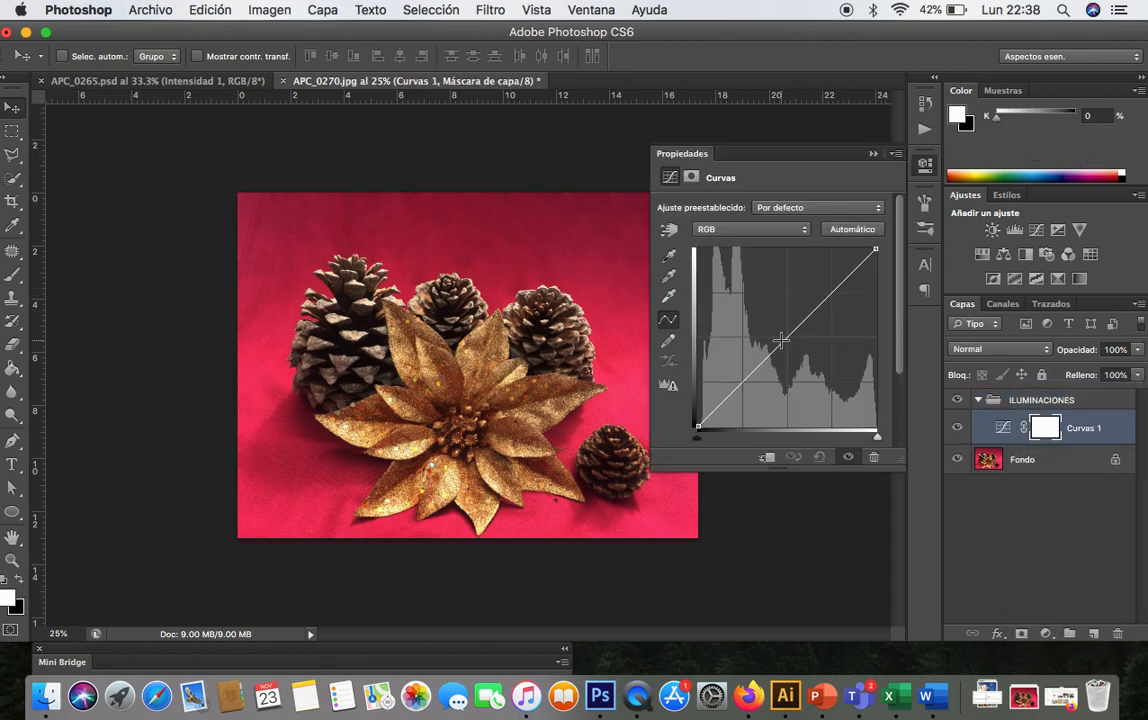
{"action": "mouse_move", "coordinate": [783, 344]}
{"action": "left_mouse_down"}
{"action": "mouse_move", "coordinate": [776, 335]}
{"action": "mouse_move", "coordinate": [790, 353]}
{"action": "left_mouse_up"}
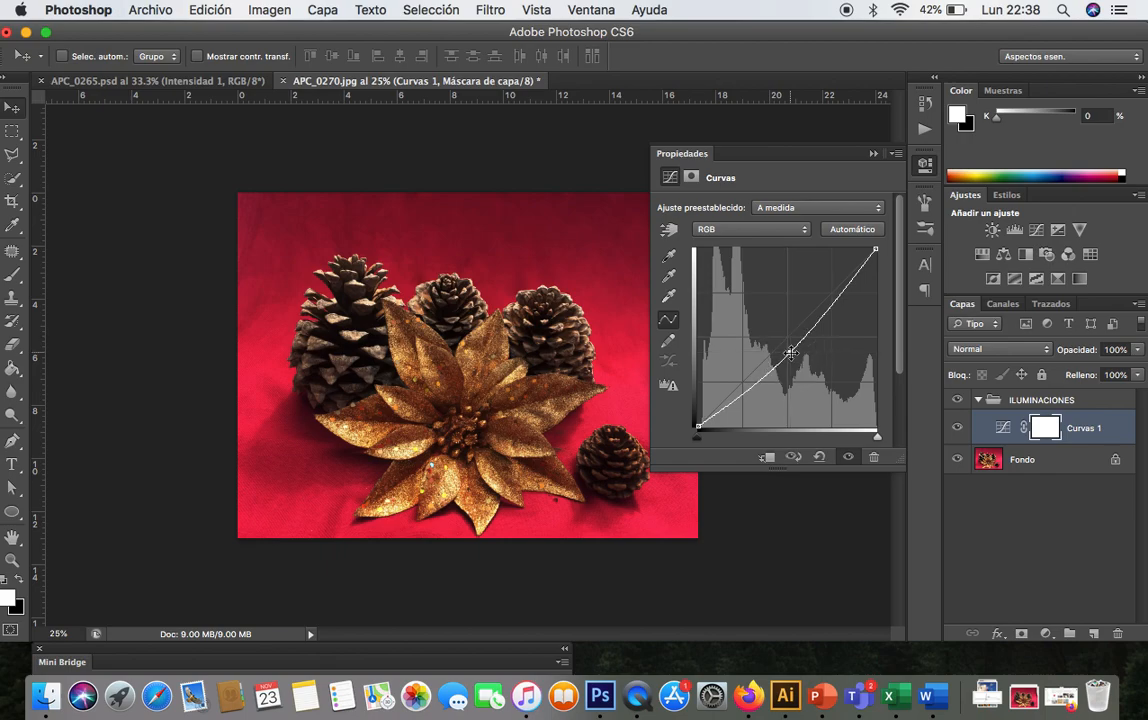
{"action": "left_click", "coordinate": [873, 154]}
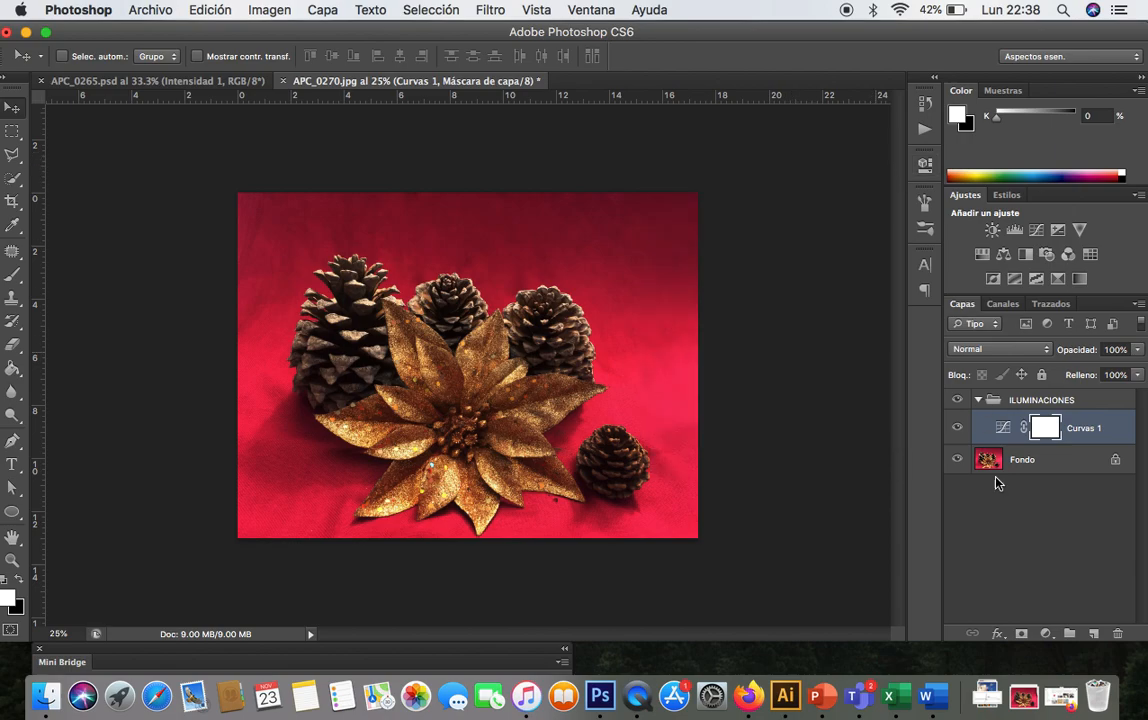
{"action": "left_click", "coordinate": [1045, 633]}
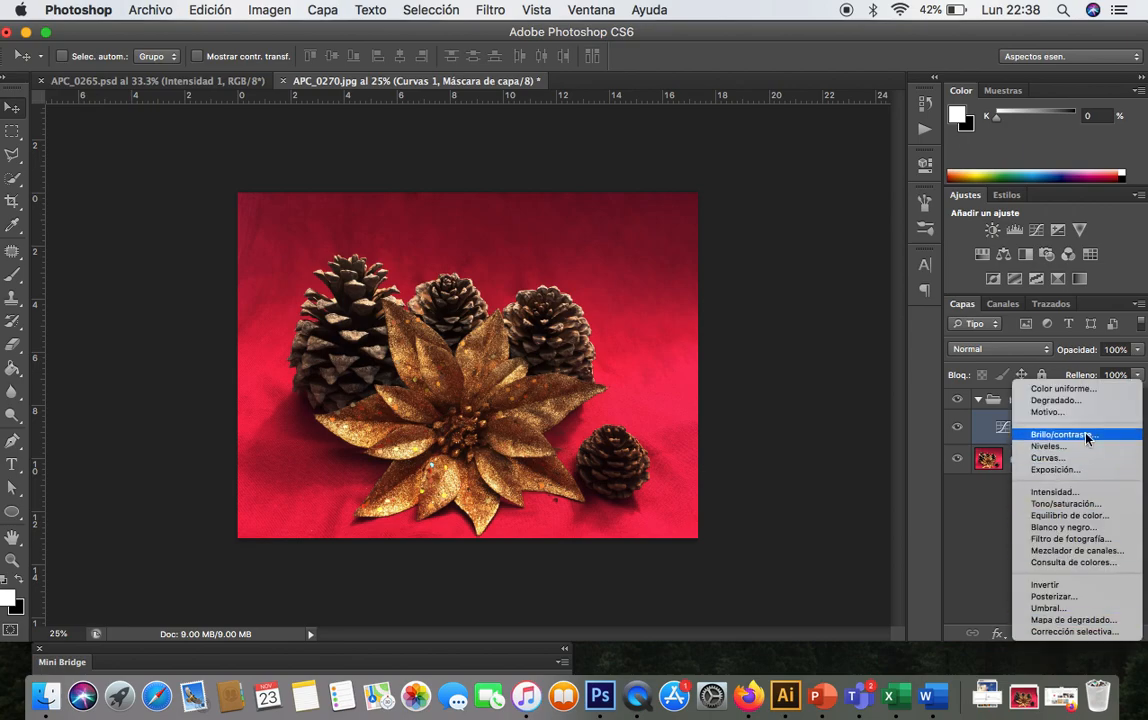
{"action": "left_click", "coordinate": [1066, 461]}
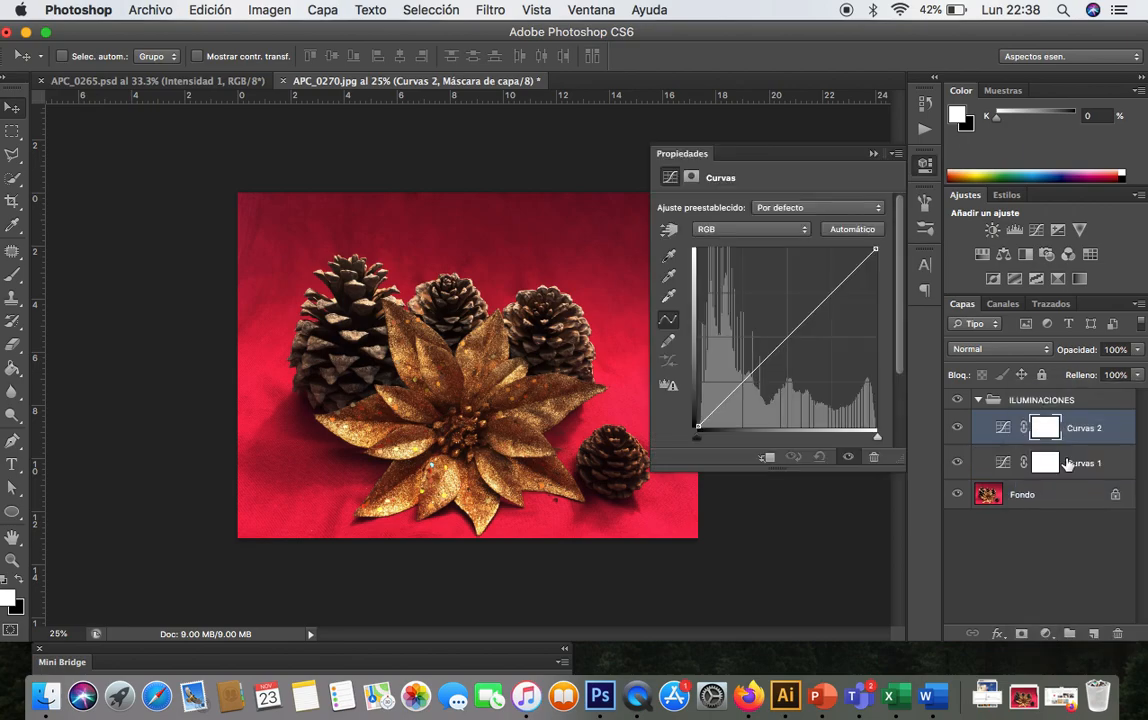
{"action": "left_click_drag", "start_coordinate": [791, 333], "coordinate": [787, 328]}
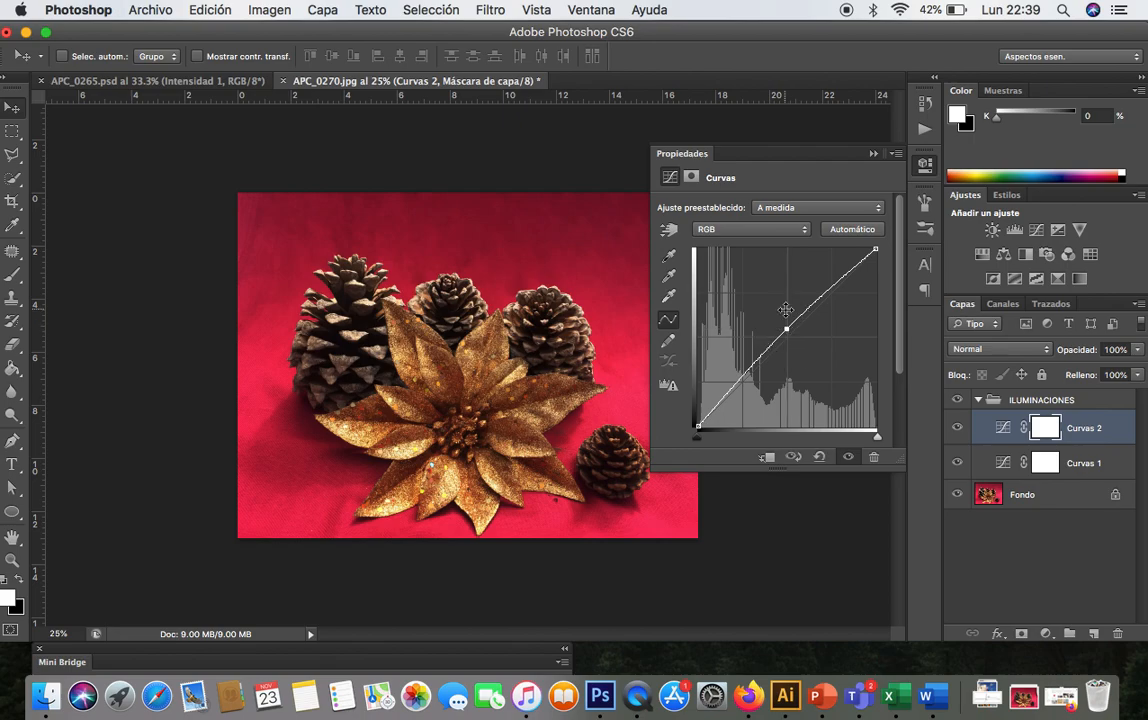
{"action": "left_click", "coordinate": [873, 155]}
{"action": "left_click_drag", "start_coordinate": [1097, 428], "coordinate": [1122, 636]}
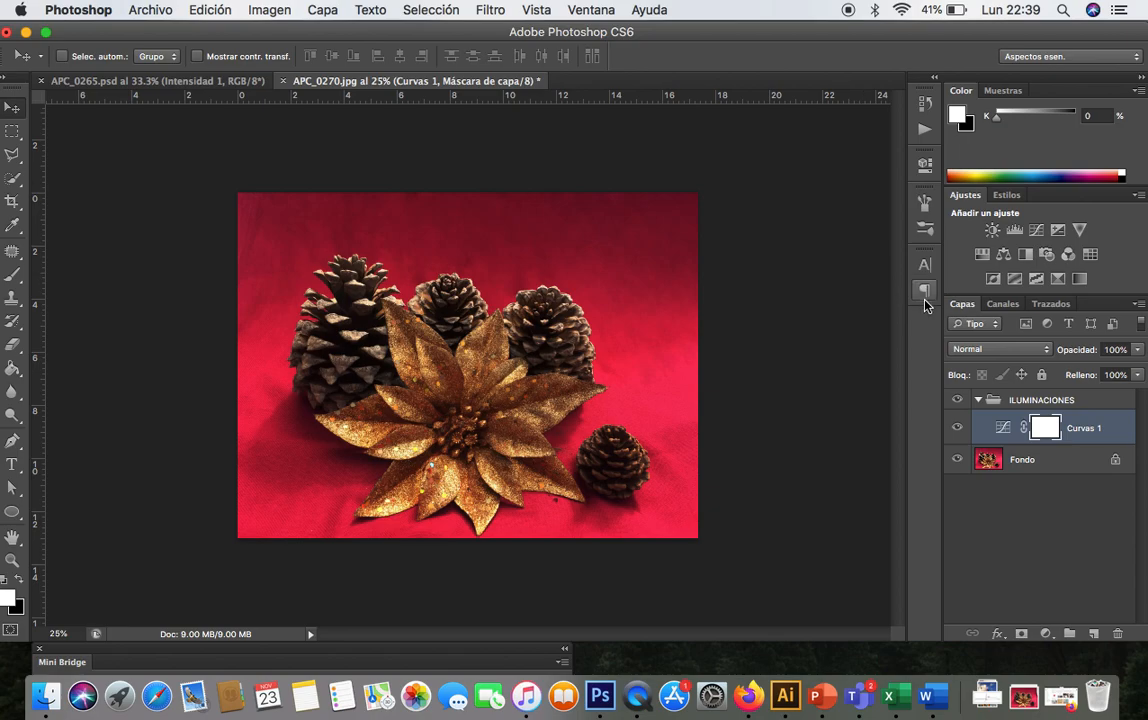
- Toggle the Curves 1 layer's visibility to compare, and pick the Brush with black as foreground colour
{"action": "left_click", "coordinate": [958, 428]}
{"action": "left_click", "coordinate": [958, 428]}
{"action": "left_click", "coordinate": [19, 582]}
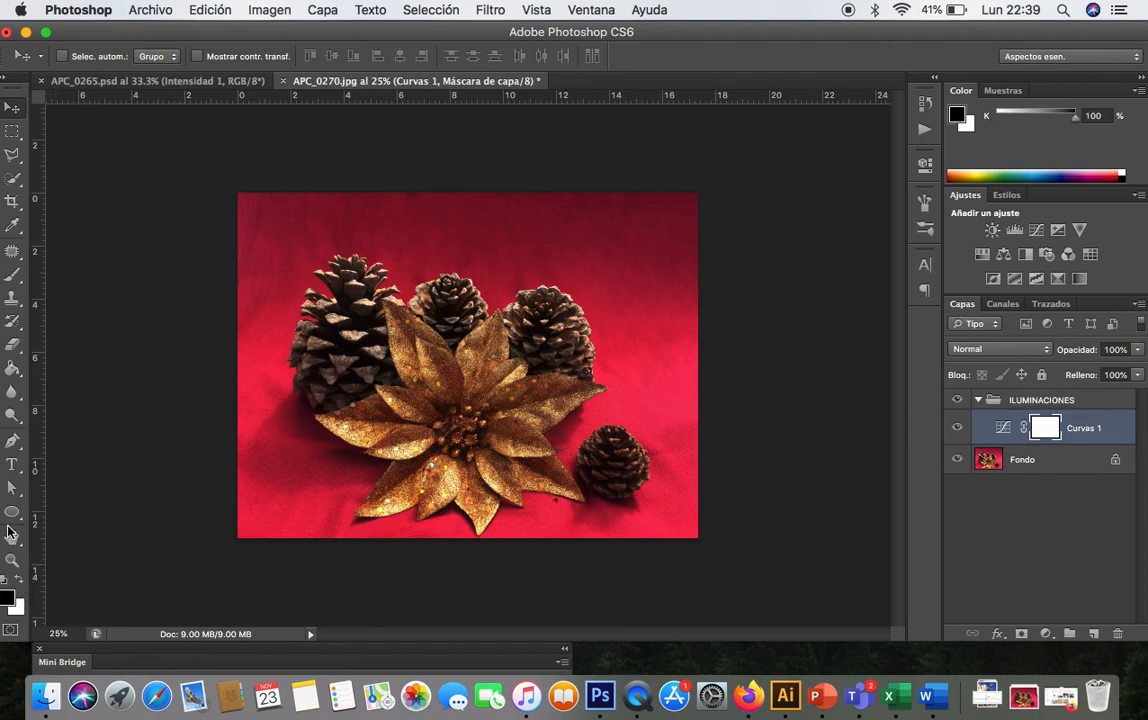
{"action": "left_click", "coordinate": [12, 274]}
- Zoom in on the lower-left fabric and undo the stray stroke on the Curves mask
{"action": "key", "text": "super+plus"}
{"action": "key", "text": "super+plus"}
{"action": "key", "text": "super+plus"}
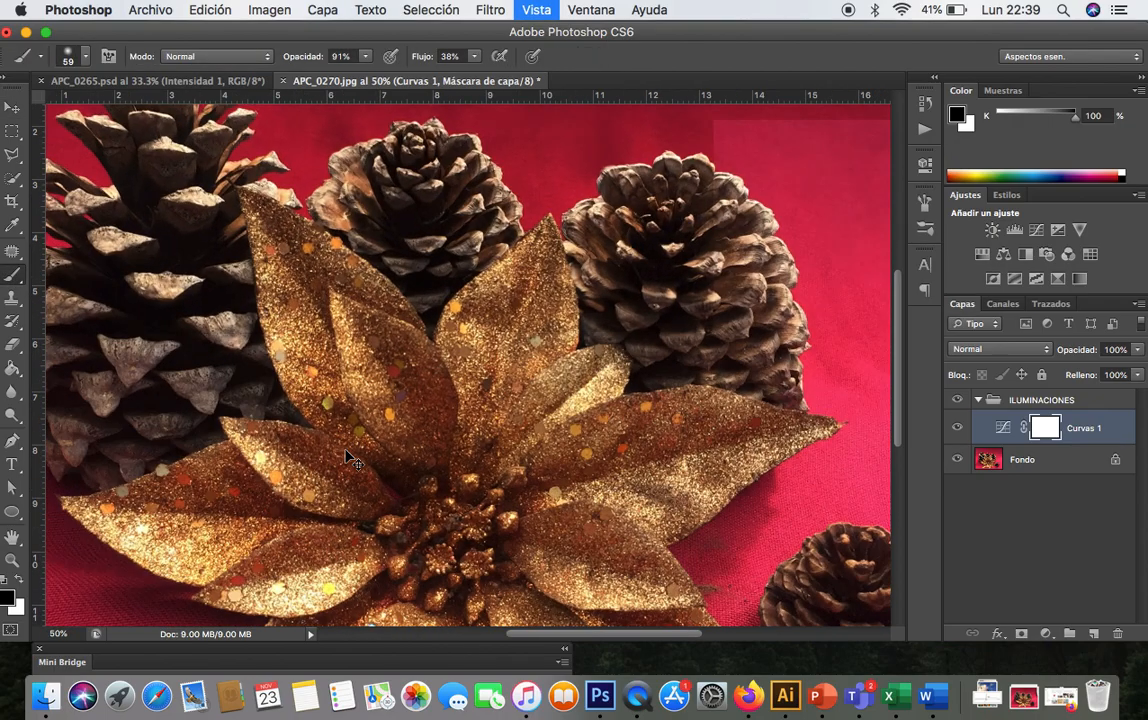
{"action": "scroll", "coordinate": [346, 449], "scroll_direction": "down", "scroll_amount": 5}
{"action": "scroll", "coordinate": [346, 449], "scroll_direction": "left", "scroll_amount": 6}
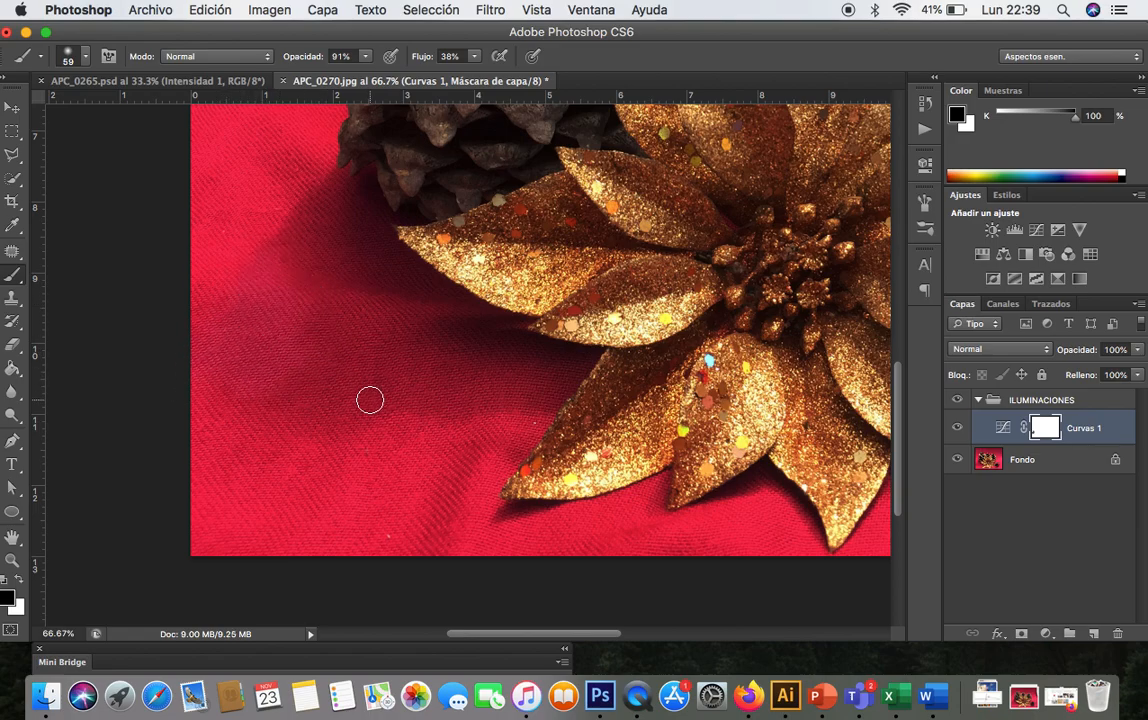
{"action": "key", "text": "super+z"}
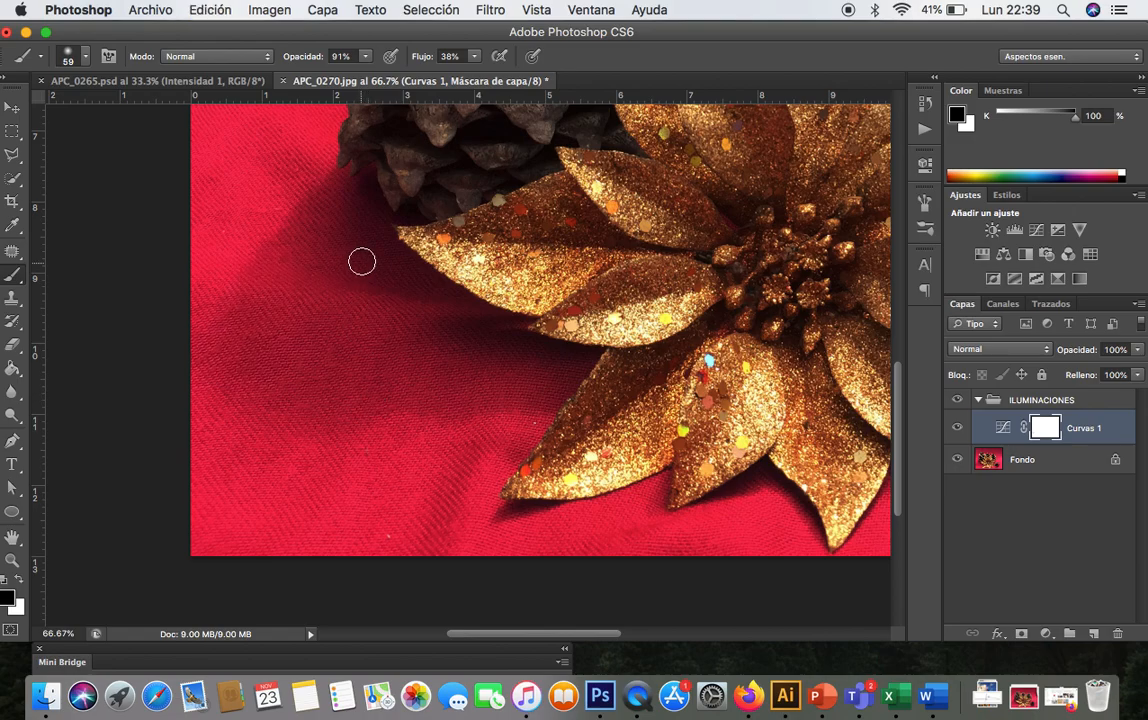
- With a soft 134 px brush at 37% opacity and 28% flow, paint the Curves mask over the fabric left of the poinsettia
{"action": "left_click", "coordinate": [365, 56]}
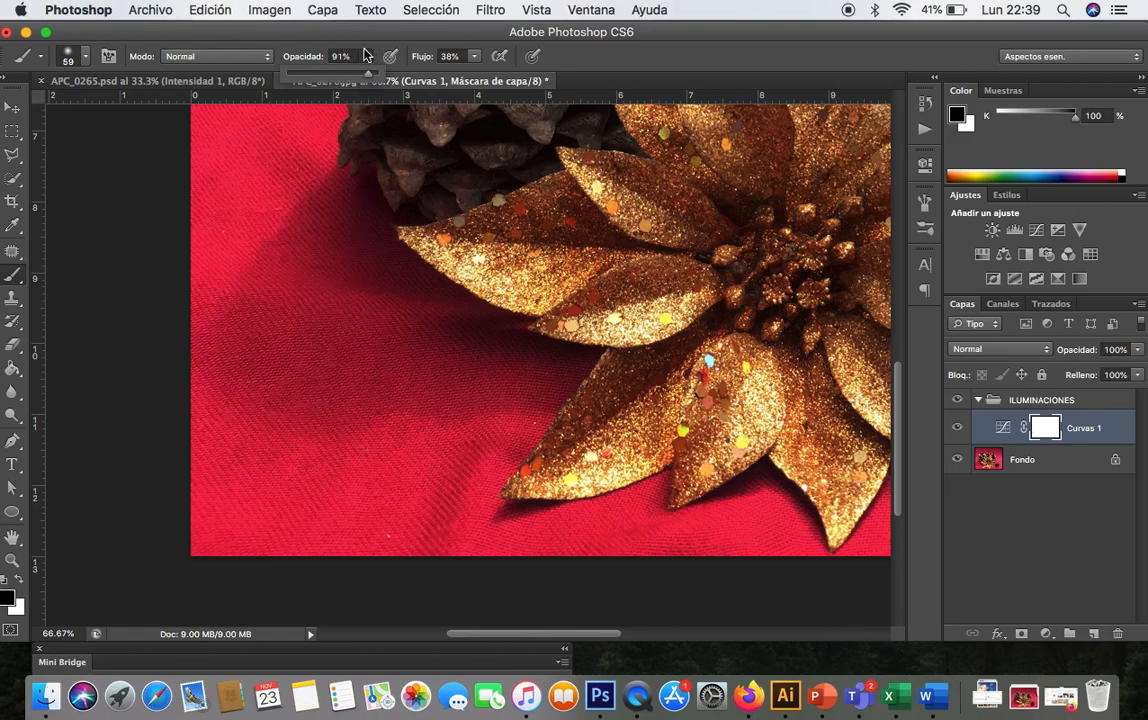
{"action": "left_click", "coordinate": [471, 63]}
{"action": "left_click", "coordinate": [473, 60]}
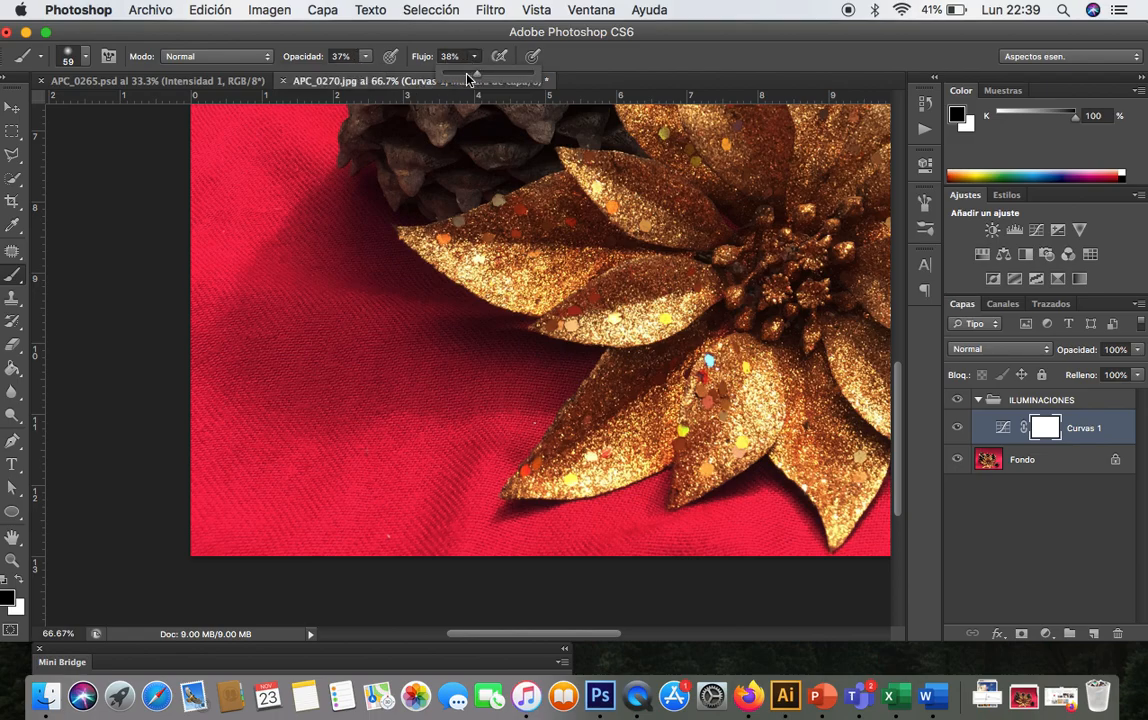
{"action": "left_click", "coordinate": [85, 60]}
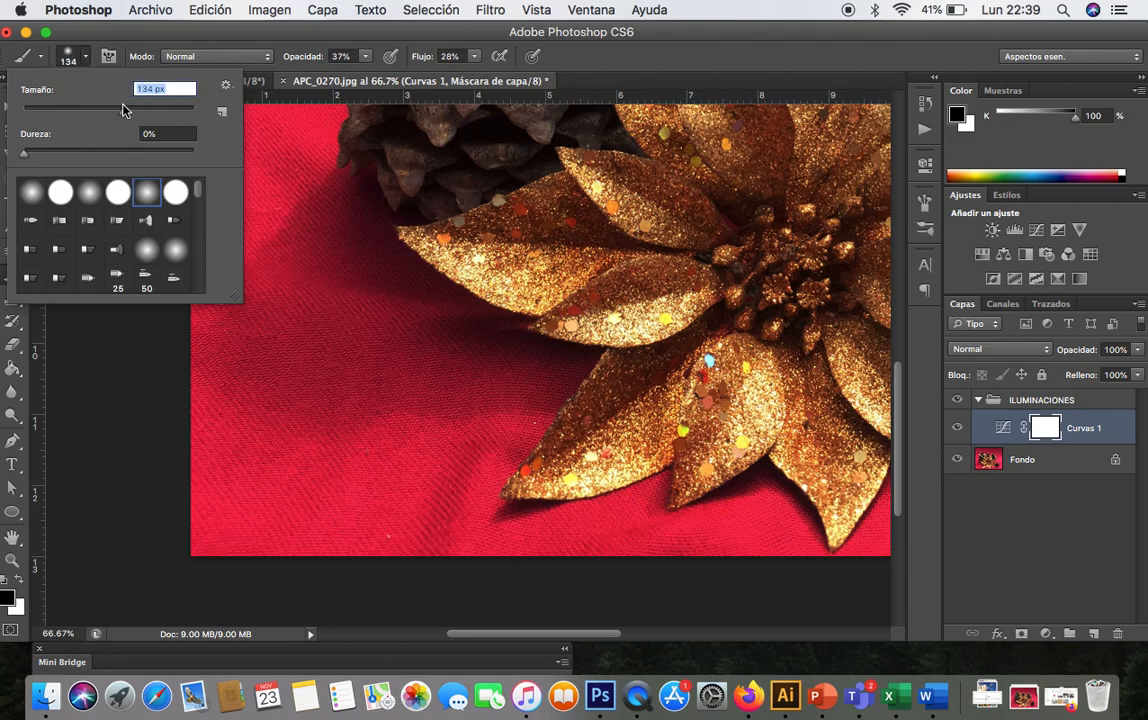
{"action": "mouse_move", "coordinate": [343, 345]}
{"action": "left_mouse_down"}
{"action": "mouse_move", "coordinate": [343, 310]}
{"action": "mouse_move", "coordinate": [294, 287]}
{"action": "mouse_move", "coordinate": [310, 299]}
{"action": "mouse_move", "coordinate": [275, 348]}
{"action": "mouse_move", "coordinate": [228, 378]}
{"action": "mouse_move", "coordinate": [228, 354]}
{"action": "mouse_move", "coordinate": [330, 365]}
{"action": "mouse_move", "coordinate": [365, 342]}
{"action": "mouse_move", "coordinate": [367, 378]}
{"action": "mouse_move", "coordinate": [385, 387]}
{"action": "mouse_move", "coordinate": [464, 359]}
{"action": "mouse_move", "coordinate": [526, 362]}
{"action": "mouse_move", "coordinate": [531, 384]}
{"action": "mouse_move", "coordinate": [546, 376]}
{"action": "mouse_move", "coordinate": [448, 343]}
{"action": "mouse_move", "coordinate": [349, 230]}
{"action": "mouse_move", "coordinate": [337, 224]}
{"action": "mouse_move", "coordinate": [316, 241]}
{"action": "mouse_move", "coordinate": [327, 222]}
{"action": "mouse_move", "coordinate": [345, 230]}
{"action": "mouse_move", "coordinate": [264, 288]}
{"action": "mouse_move", "coordinate": [274, 290]}
{"action": "mouse_move", "coordinate": [257, 350]}
{"action": "mouse_move", "coordinate": [230, 361]}
{"action": "mouse_move", "coordinate": [253, 382]}
{"action": "mouse_move", "coordinate": [381, 316]}
{"action": "mouse_move", "coordinate": [450, 386]}
{"action": "mouse_move", "coordinate": [557, 381]}
{"action": "mouse_move", "coordinate": [370, 252]}
{"action": "mouse_move", "coordinate": [346, 186]}
{"action": "left_mouse_up"}
- Paint the Curves mask over the fabric beside the poinsettia's right leaf and below the small pine cone
{"action": "key", "text": "super+minus"}
{"action": "key", "text": "super+minus"}
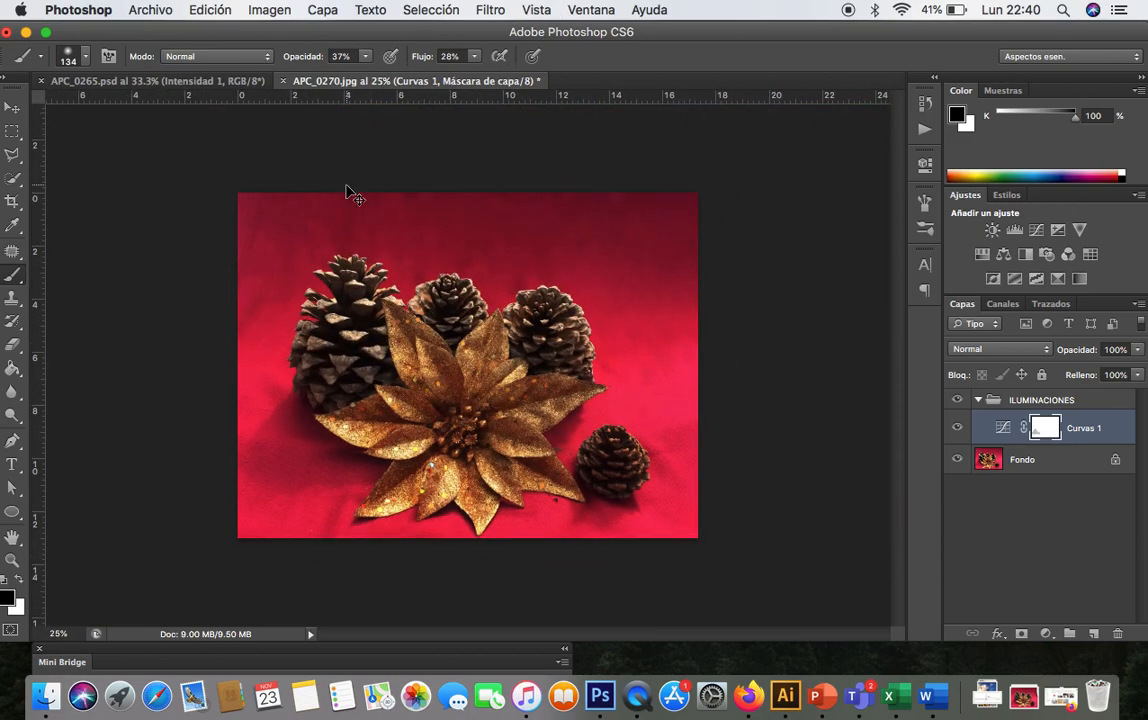
{"action": "key", "text": "super+plus"}
{"action": "key", "text": "super+plus"}
{"action": "scroll", "coordinate": [346, 186], "scroll_direction": "down", "scroll_amount": 5}
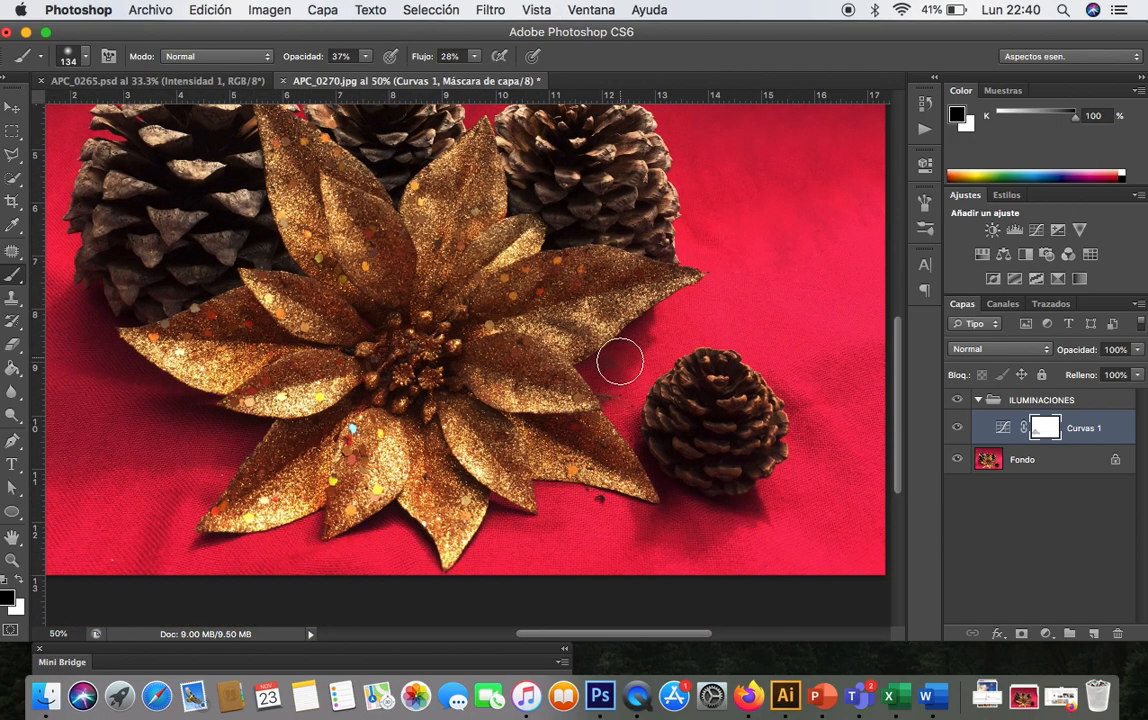
{"action": "mouse_move", "coordinate": [610, 377]}
{"action": "left_mouse_down"}
{"action": "mouse_move", "coordinate": [647, 349]}
{"action": "mouse_move", "coordinate": [621, 361]}
{"action": "mouse_move", "coordinate": [636, 329]}
{"action": "left_mouse_up"}
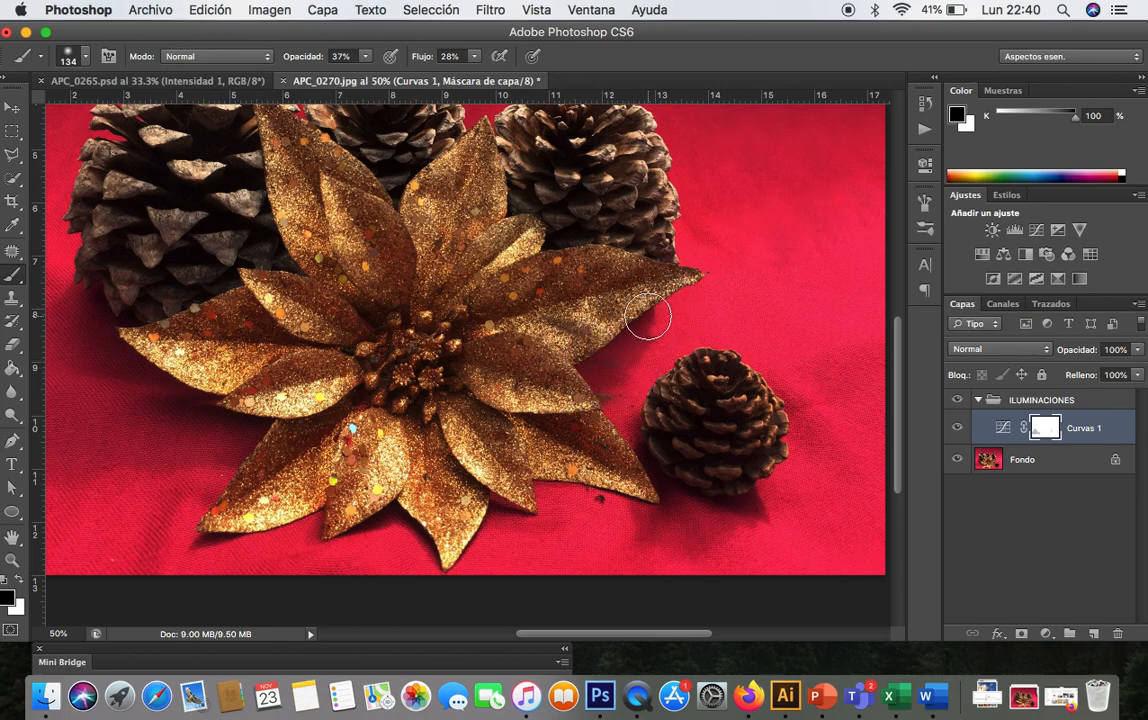
{"action": "mouse_move", "coordinate": [742, 514]}
{"action": "left_mouse_down"}
{"action": "mouse_move", "coordinate": [717, 520]}
{"action": "mouse_move", "coordinate": [743, 502]}
{"action": "mouse_move", "coordinate": [687, 525]}
{"action": "mouse_move", "coordinate": [689, 535]}
{"action": "mouse_move", "coordinate": [743, 501]}
{"action": "mouse_move", "coordinate": [679, 497]}
{"action": "left_mouse_up"}
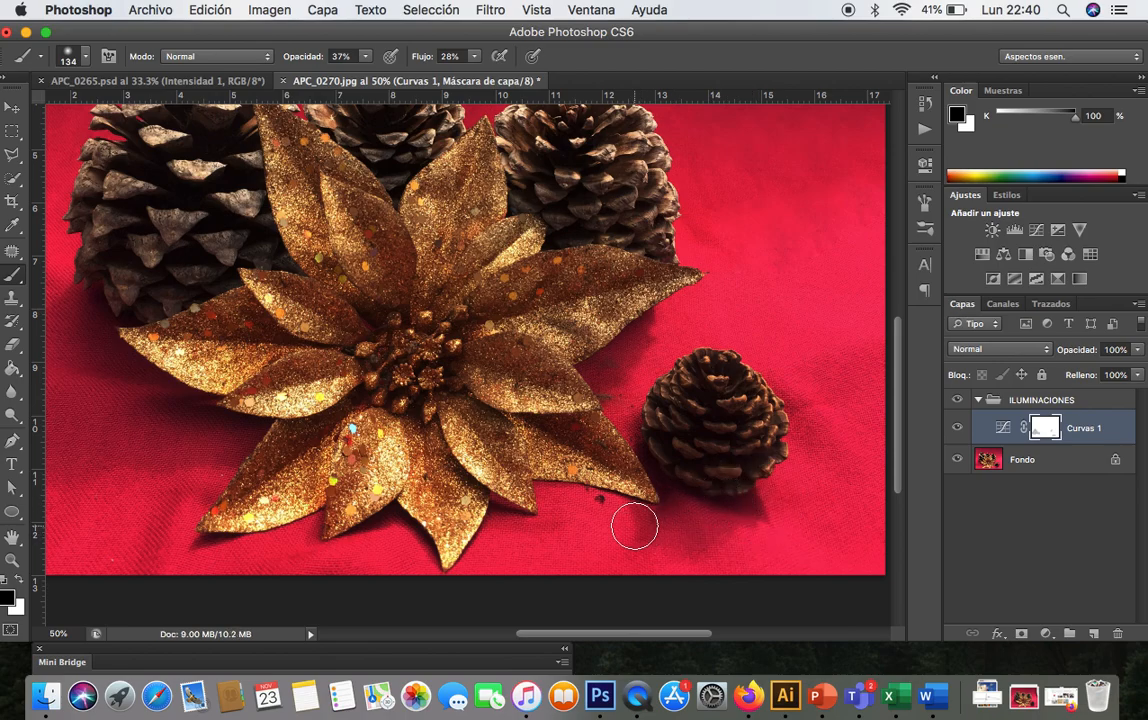
- Zoom in to inspect the dark specks on the fabric under the poinsettia's lower right leaf
{"action": "key", "text": "super+minus"}
{"action": "key", "text": "super+minus"}
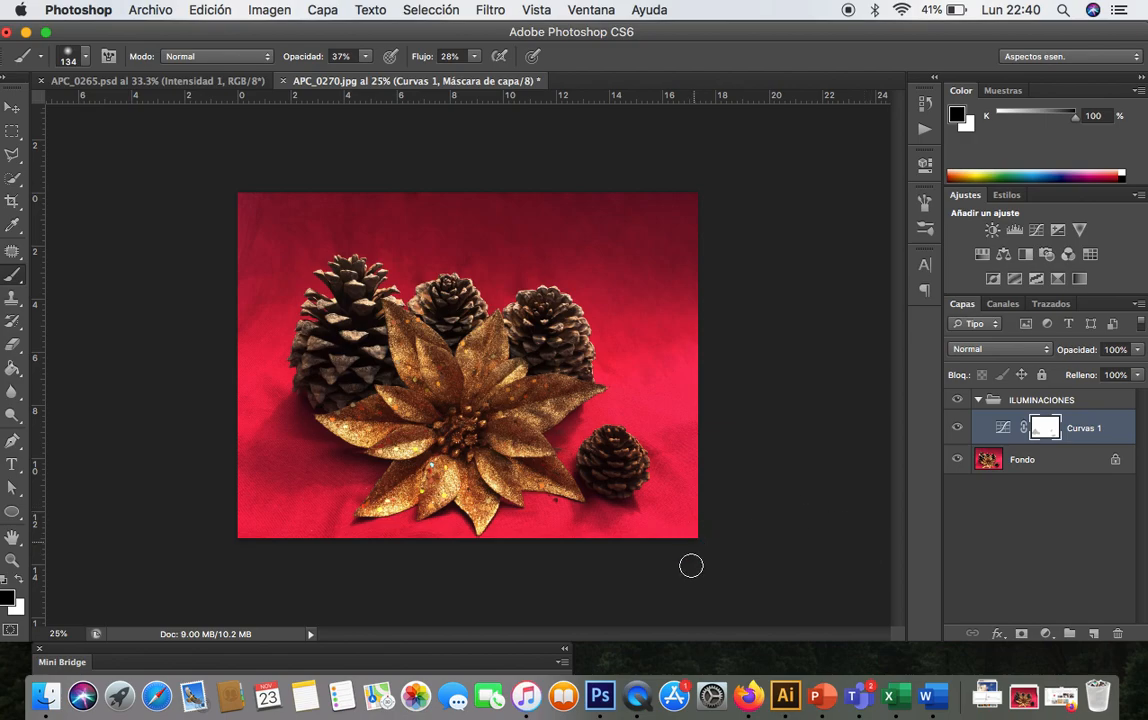
{"action": "key", "text": "super+plus"}
{"action": "key", "text": "super+plus"}
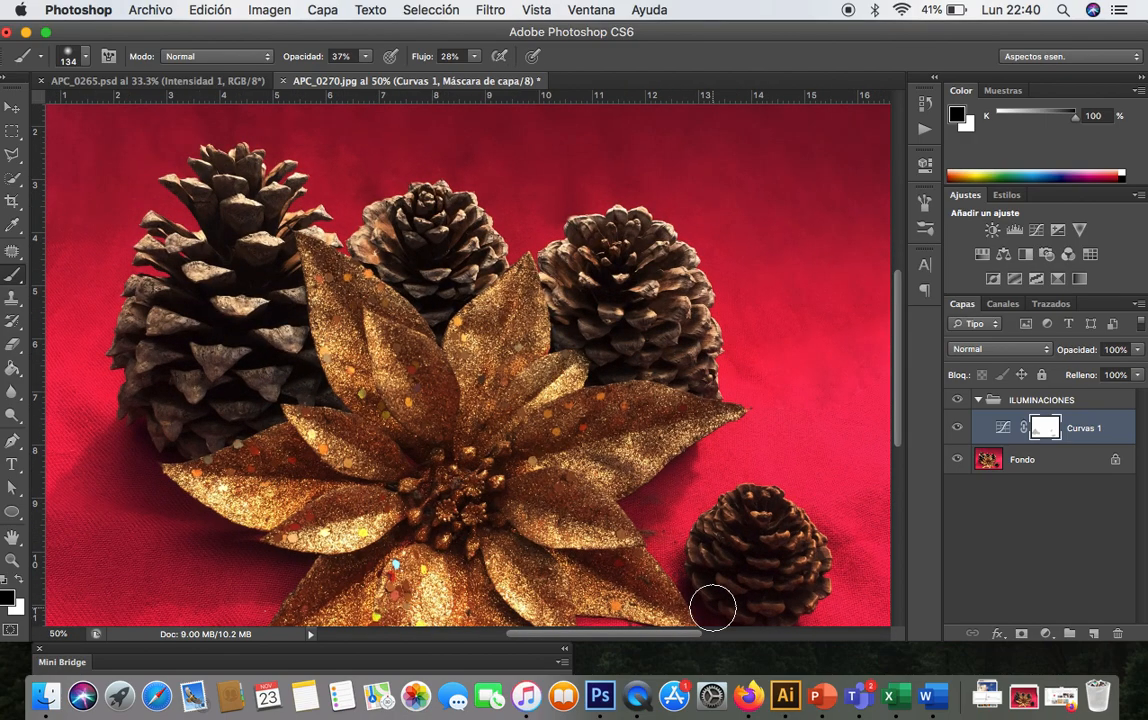
{"action": "key", "text": "super+plus"}
{"action": "scroll", "coordinate": [712, 607], "scroll_direction": "down", "scroll_amount": 5}
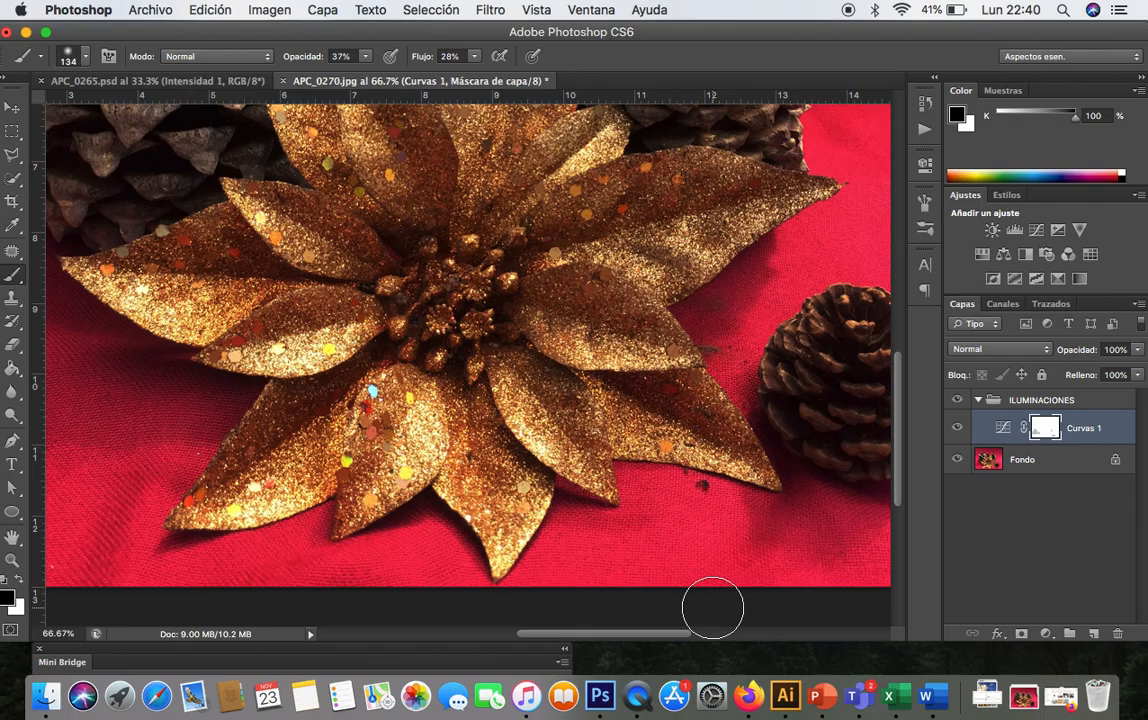
{"action": "key", "text": "super+plus"}
{"action": "key", "text": "super+plus"}
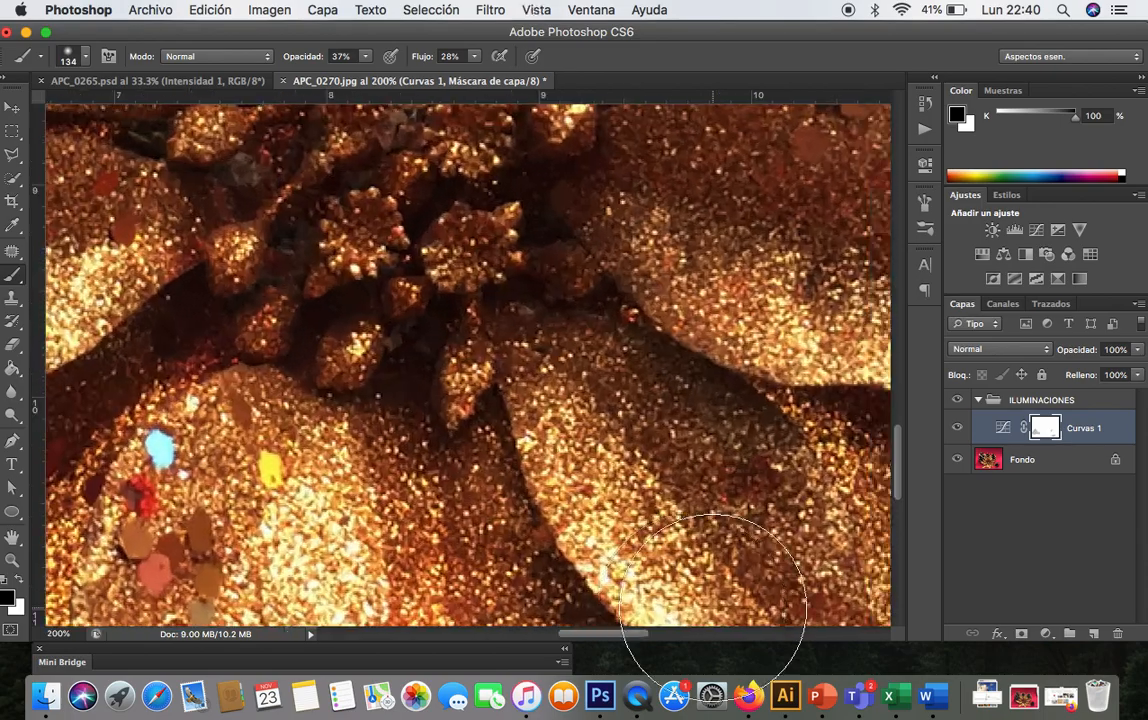
{"action": "scroll", "coordinate": [725, 590], "scroll_direction": "down", "scroll_amount": 10}
{"action": "scroll", "coordinate": [600, 450], "scroll_direction": "right", "scroll_amount": 2}
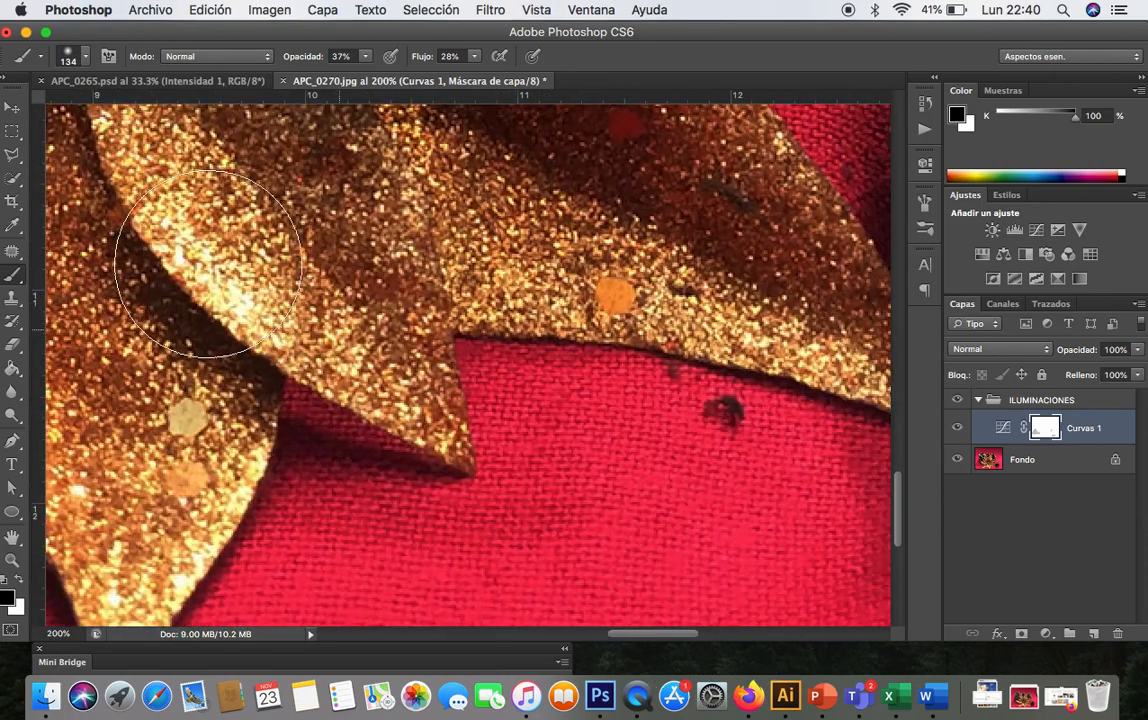
- Pick the Clone Stamp and try a stamp on the Curves mask, then undo it
{"action": "left_click", "coordinate": [14, 299]}
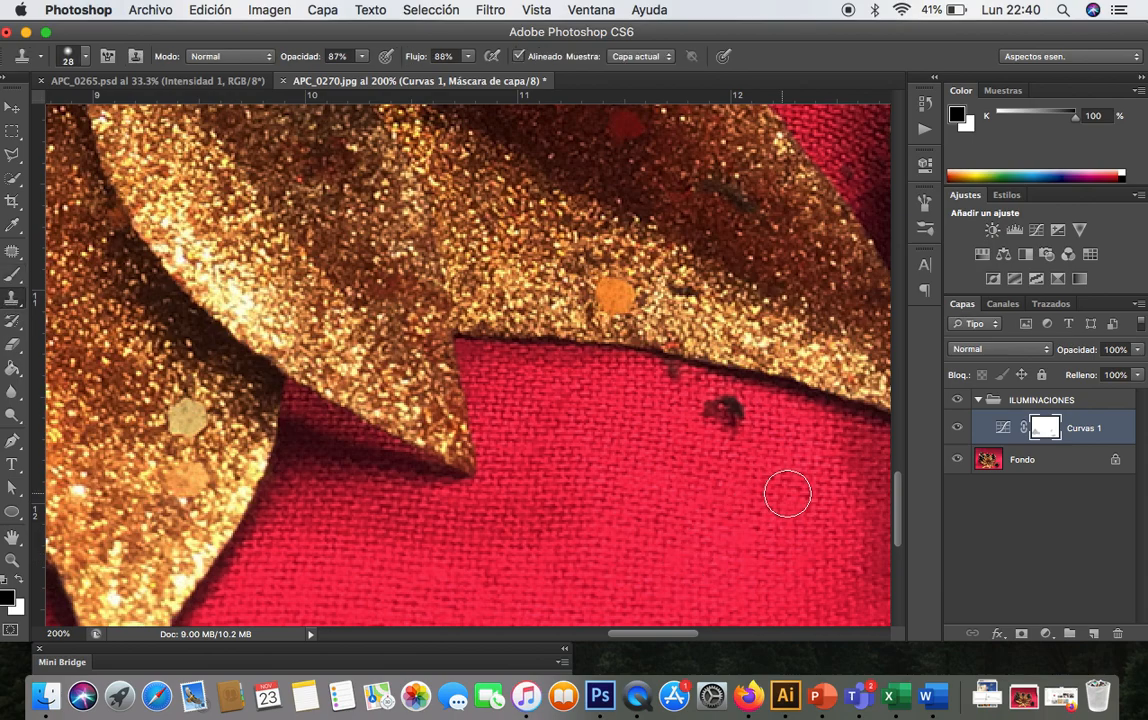
{"action": "left_click", "coordinate": [726, 420]}
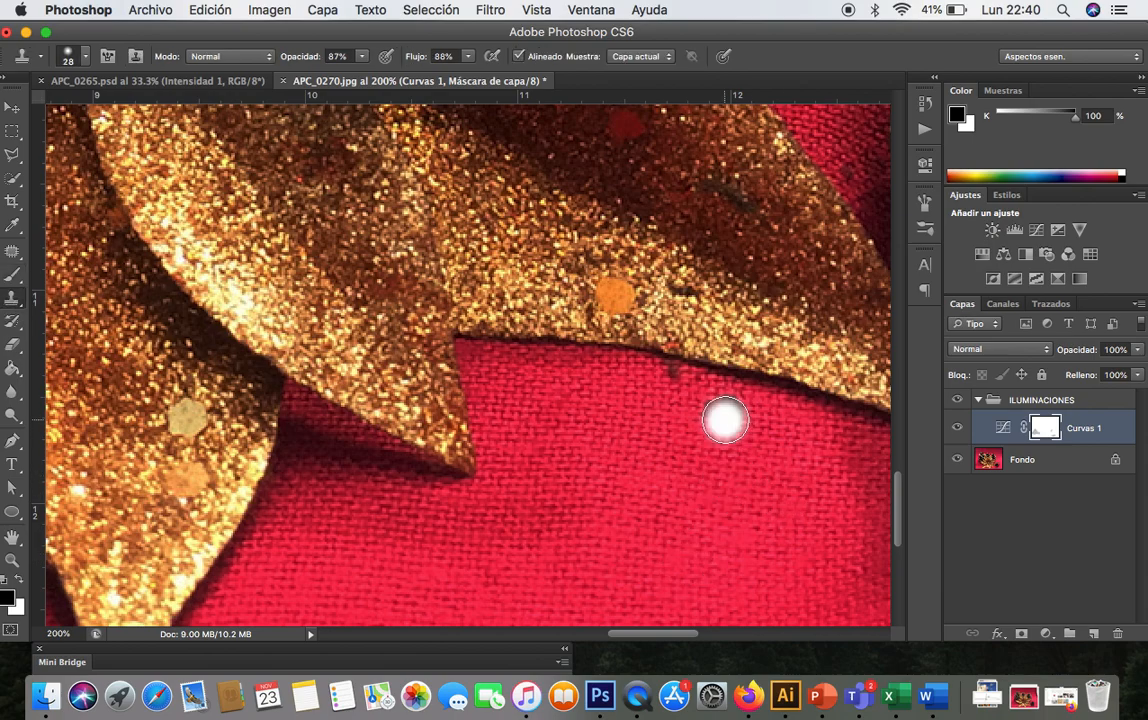
{"action": "key", "text": "super+z"}
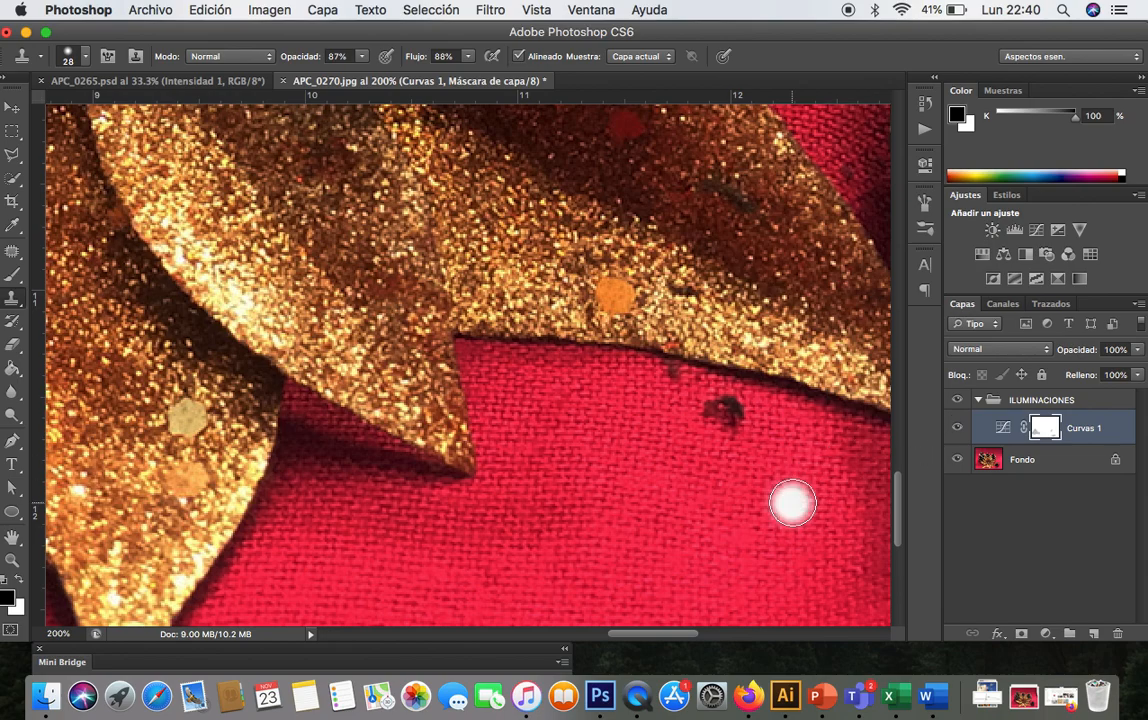
- On the Fondo layer, set the Clone Stamp to 42 px, 0% hardness, 96% opacity and clone away the dark specks below the leaf
{"action": "left_click", "coordinate": [1062, 460]}
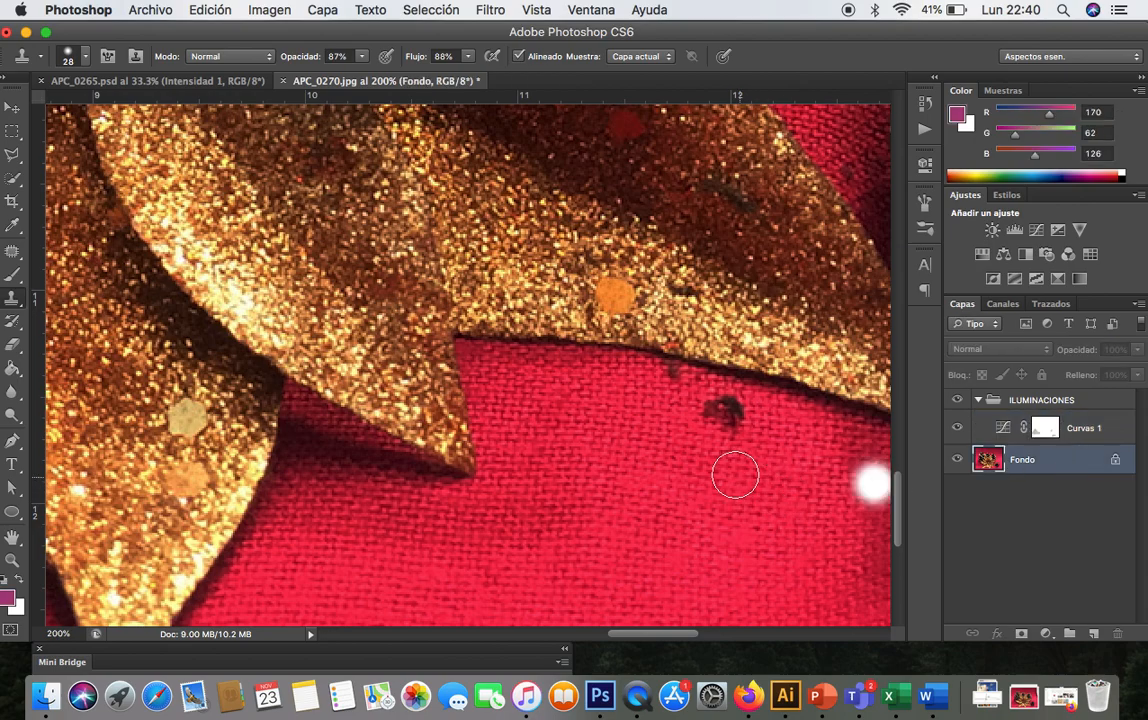
{"action": "left_click", "coordinate": [86, 57]}
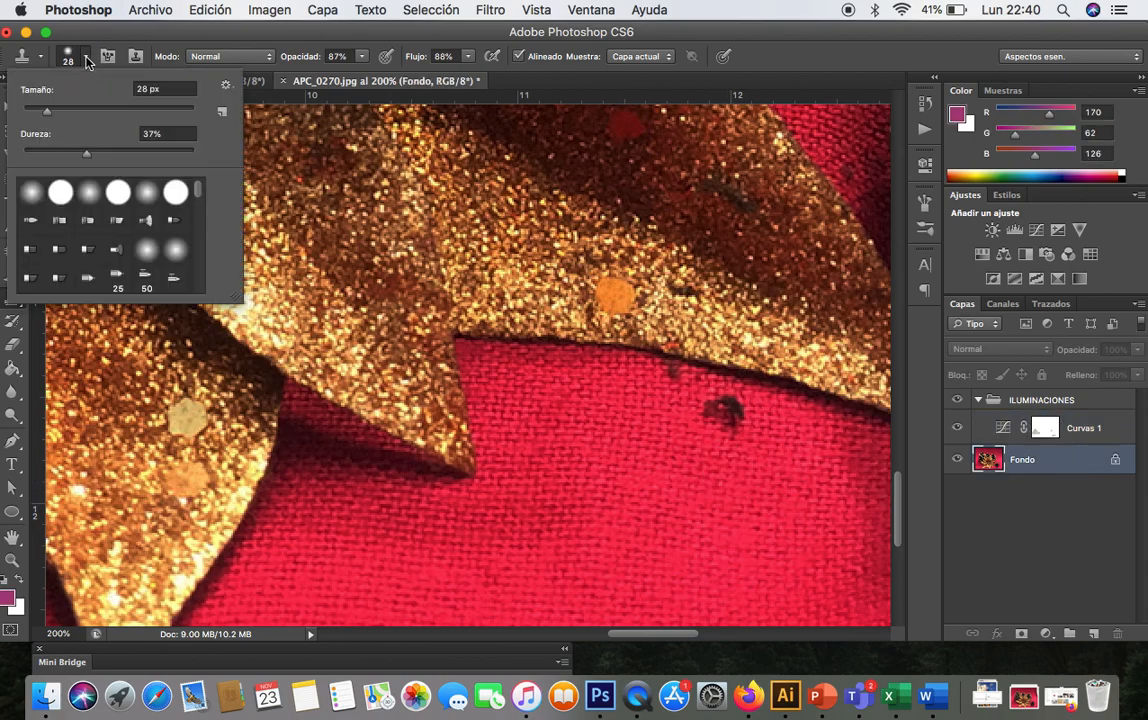
{"action": "left_click", "coordinate": [60, 111]}
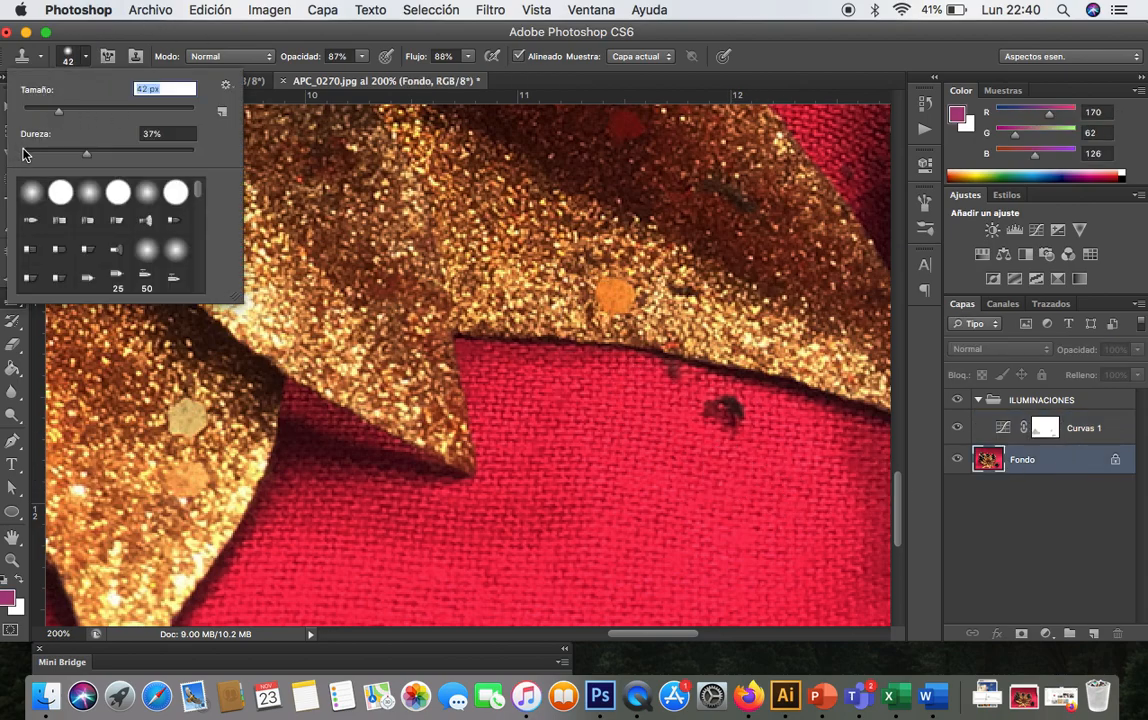
{"action": "left_click", "coordinate": [24, 153]}
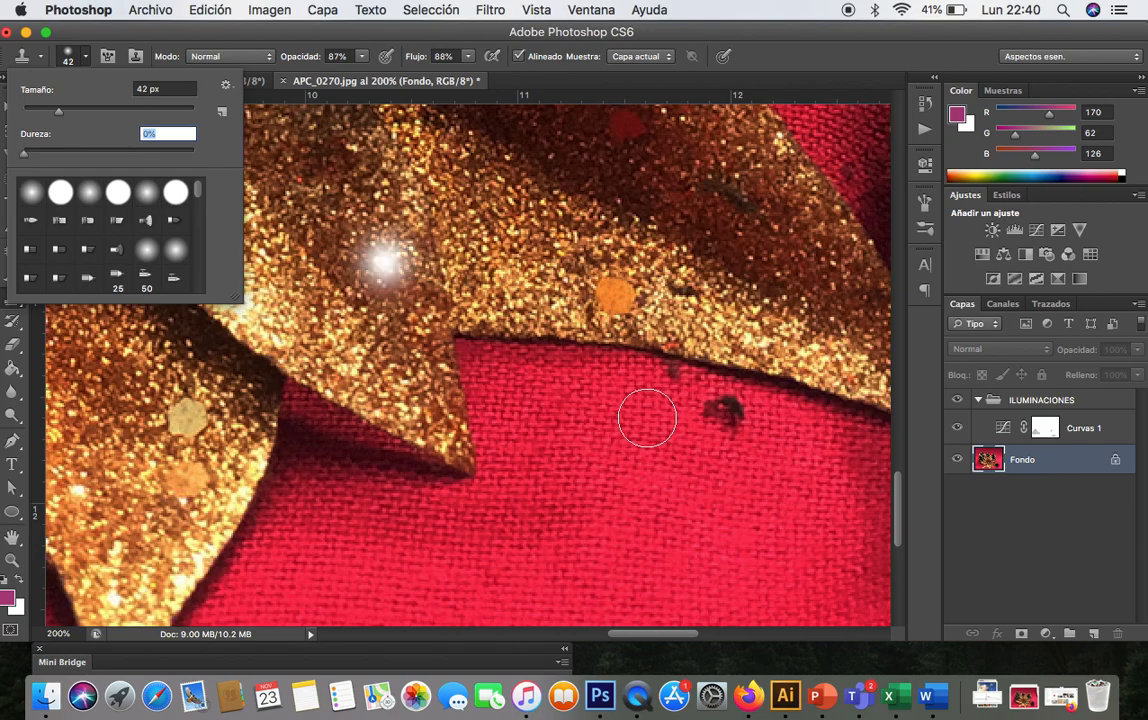
{"action": "left_click", "coordinate": [364, 57]}
{"action": "left_click_drag", "start_coordinate": [375, 75], "coordinate": [372, 74]}
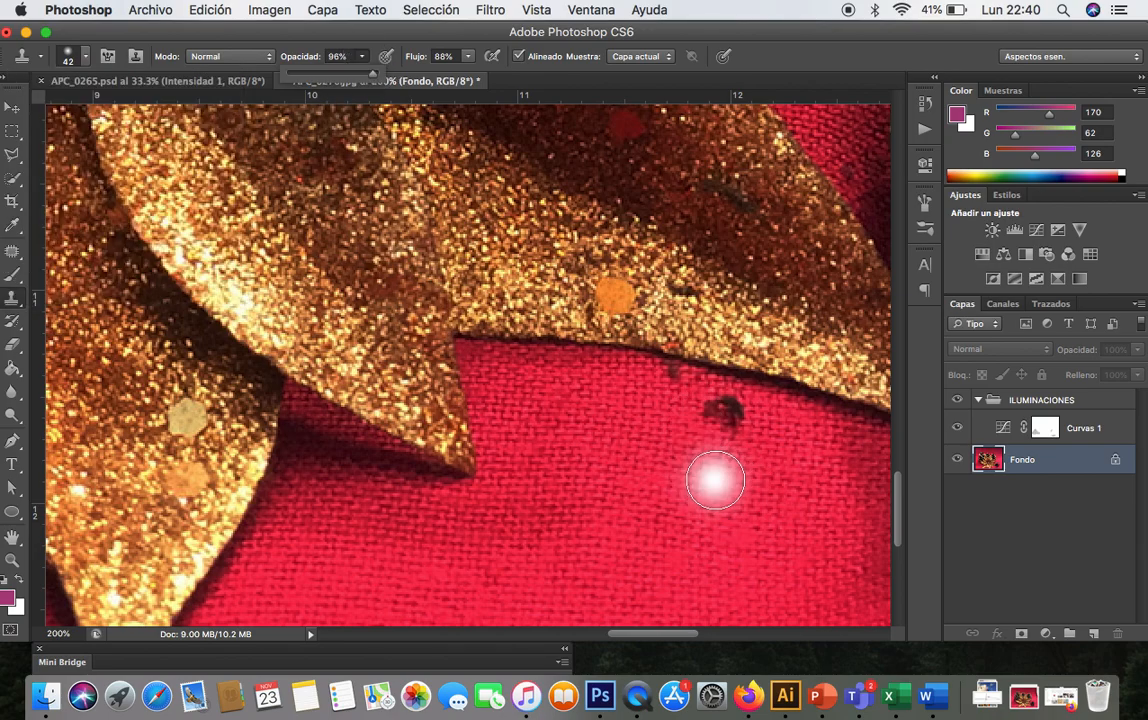
{"action": "left_click", "coordinate": [724, 421]}
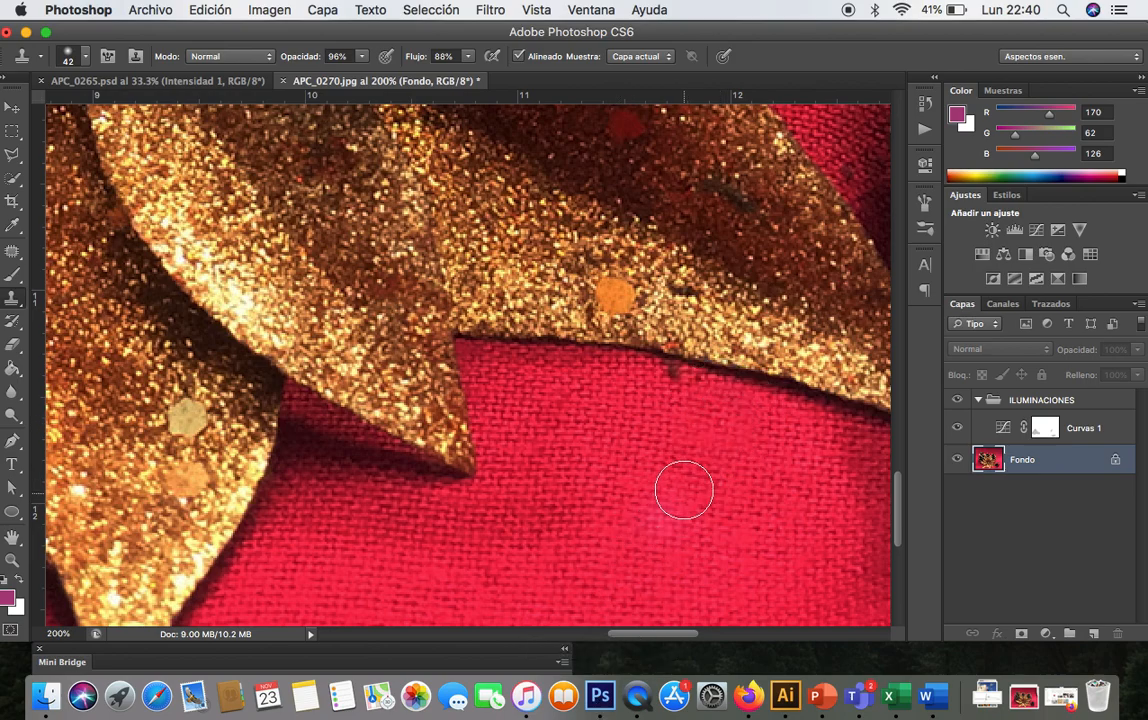
{"action": "left_click", "coordinate": [676, 437], "text": "alt"}
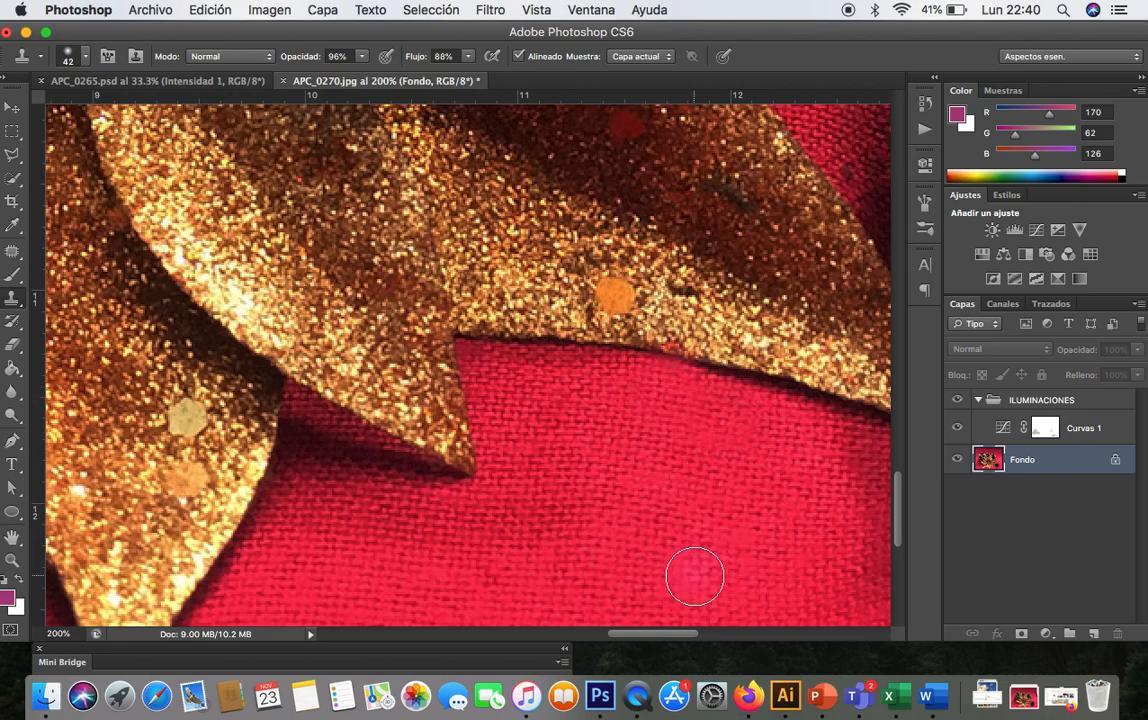
- Clone over the specks on the fabric between the leaf tip and the small pine cone
{"action": "scroll", "coordinate": [695, 577], "scroll_direction": "right", "scroll_amount": 5}
{"action": "scroll", "coordinate": [695, 577], "scroll_direction": "up", "scroll_amount": 3}
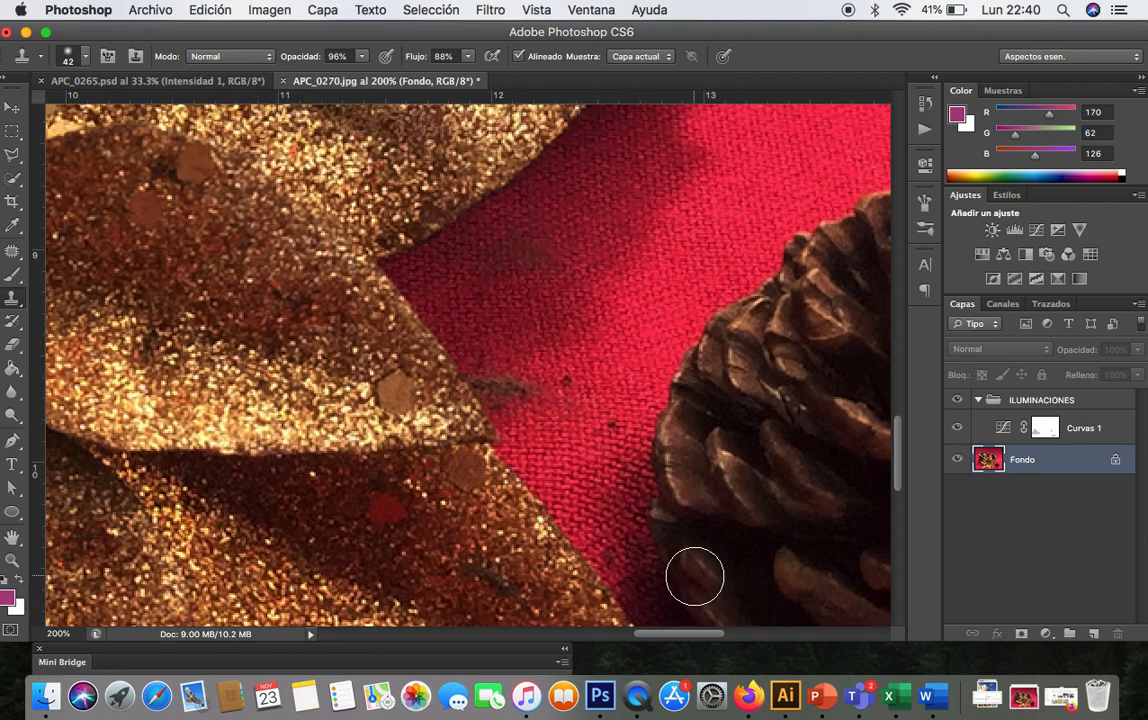
{"action": "left_click", "coordinate": [628, 366], "text": "alt"}
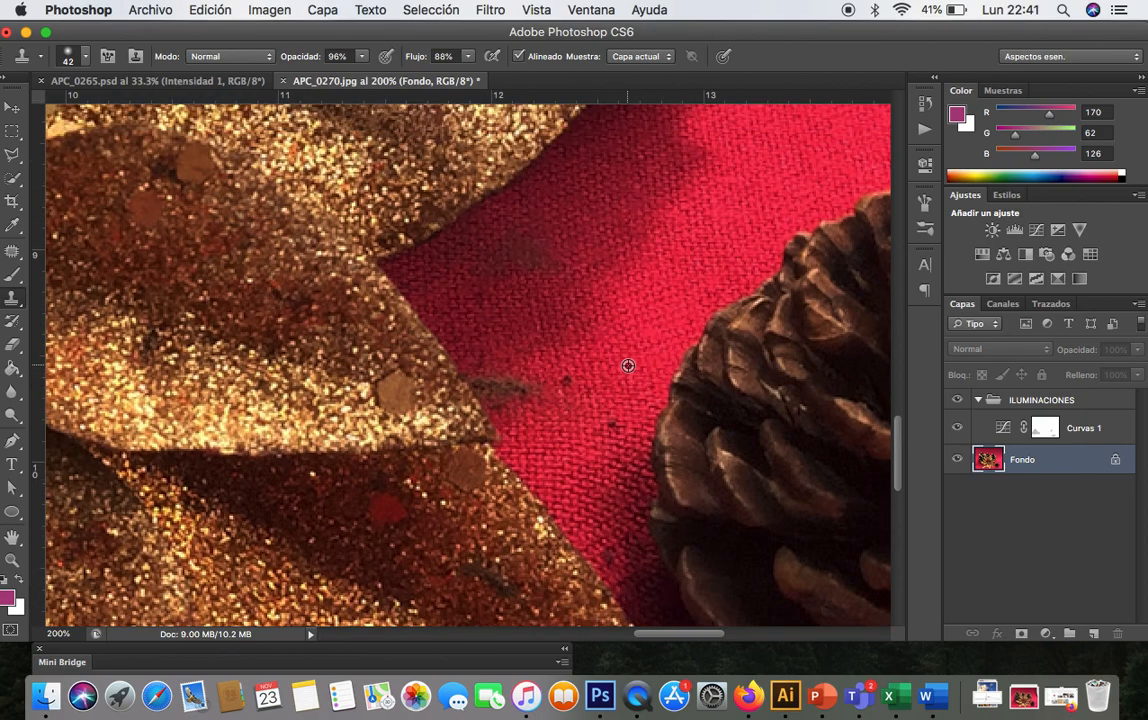
{"action": "left_click", "coordinate": [620, 412]}
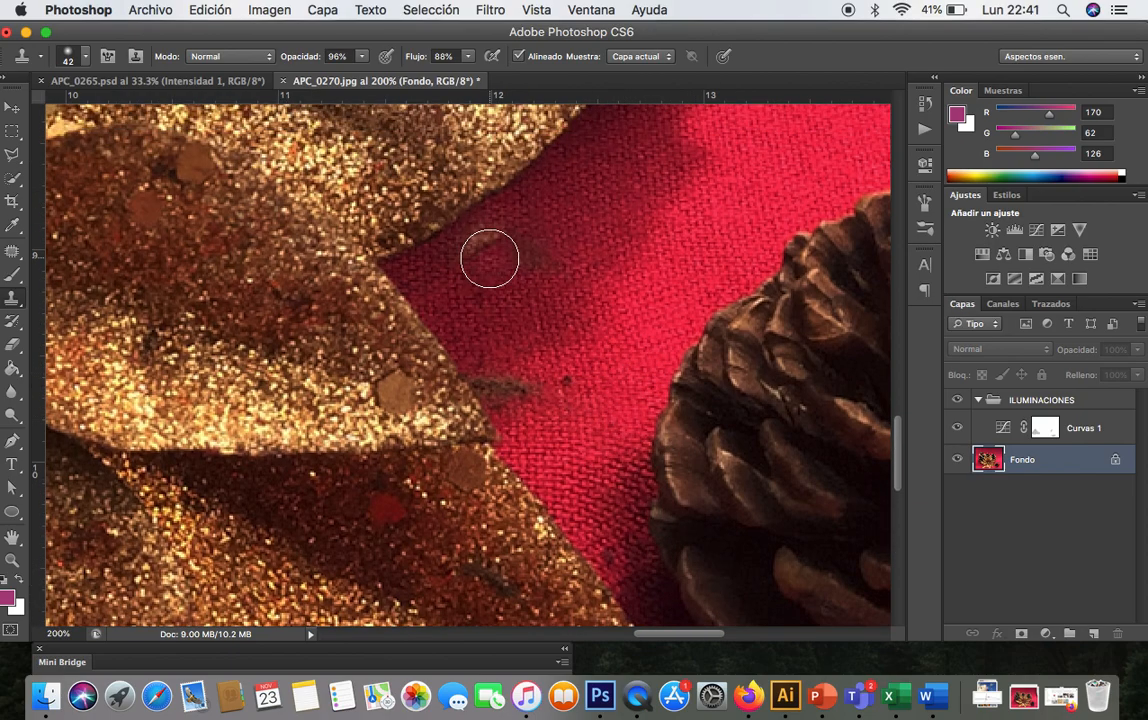
- Set the Clone Stamp to 100% opacity, 29 px and 26% hardness, and clone away the dark marks along the leaf's edge
{"action": "left_click", "coordinate": [360, 58]}
{"action": "left_click_drag", "start_coordinate": [362, 74], "coordinate": [376, 74]}
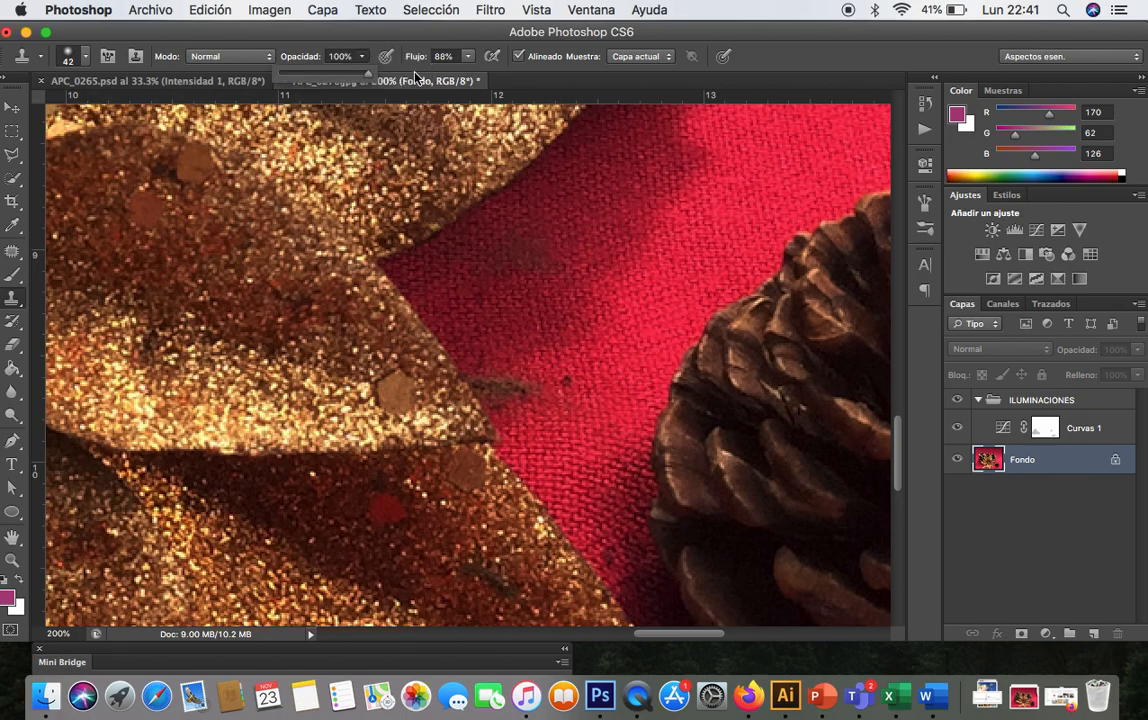
{"action": "left_click", "coordinate": [82, 62]}
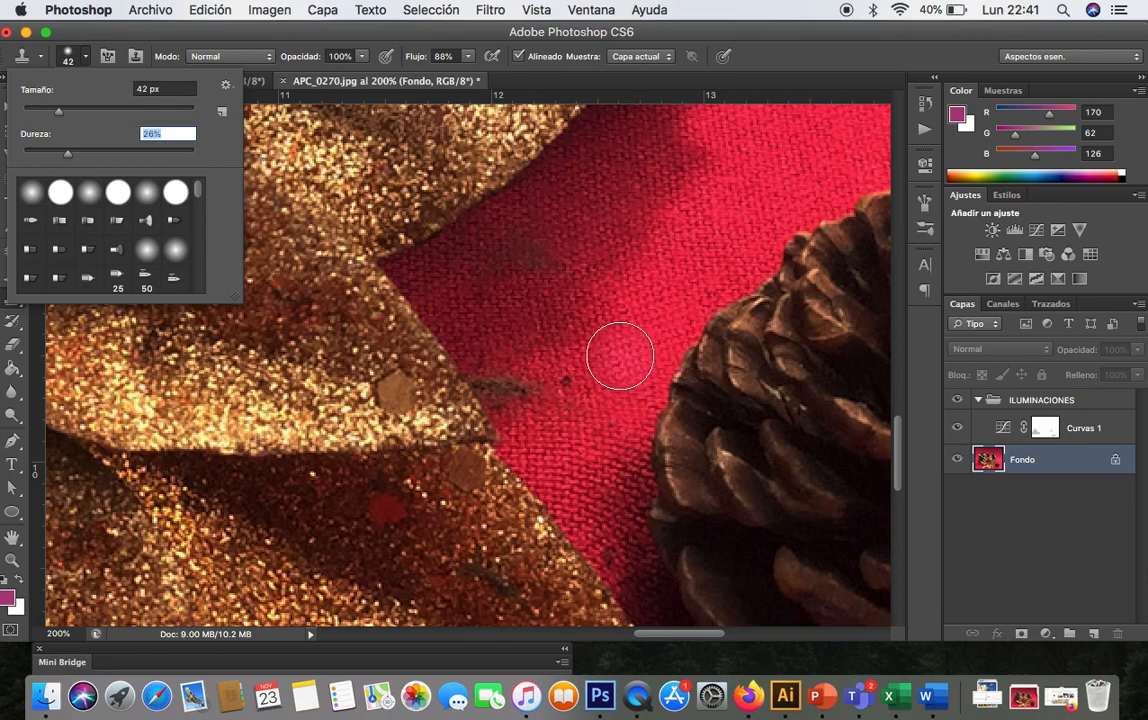
{"action": "left_click_drag", "start_coordinate": [55, 109], "coordinate": [46, 109]}
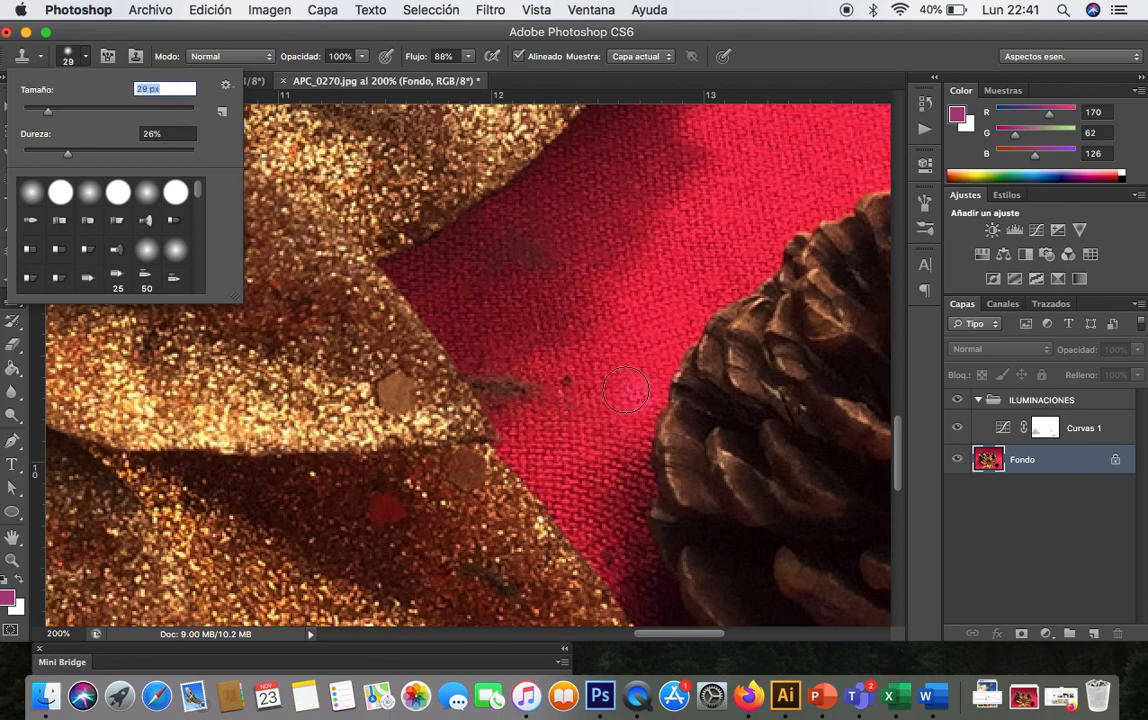
{"action": "left_click", "coordinate": [548, 338]}
{"action": "left_click", "coordinate": [568, 378]}
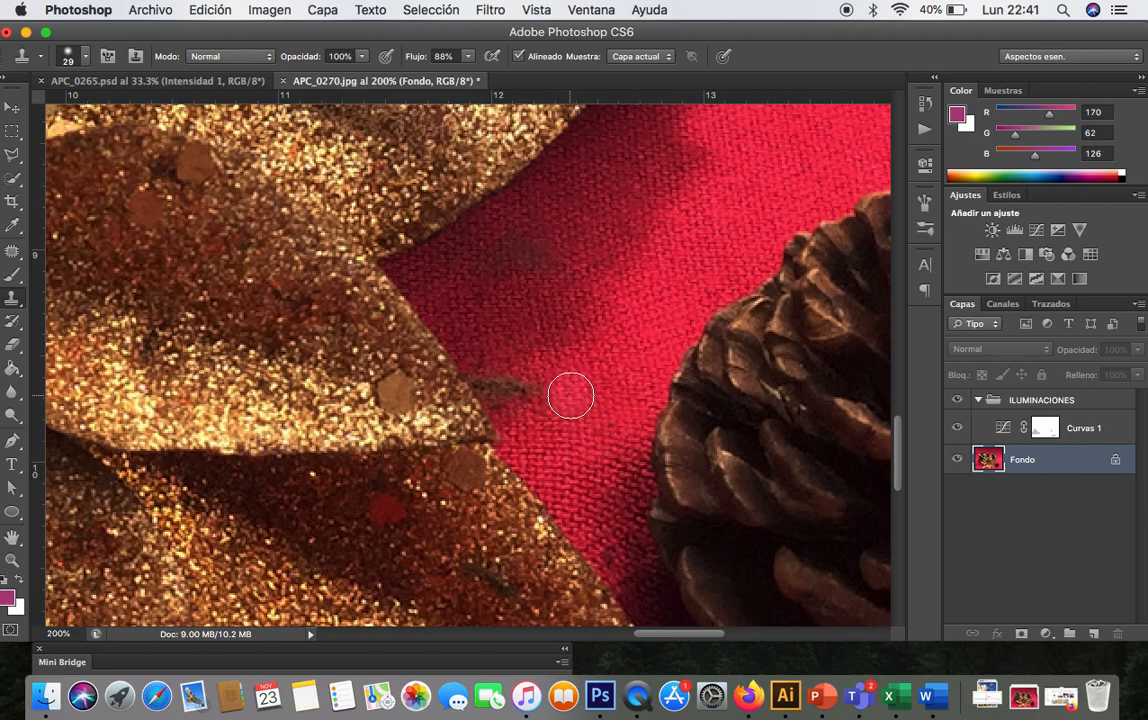
{"action": "left_click", "coordinate": [489, 342]}
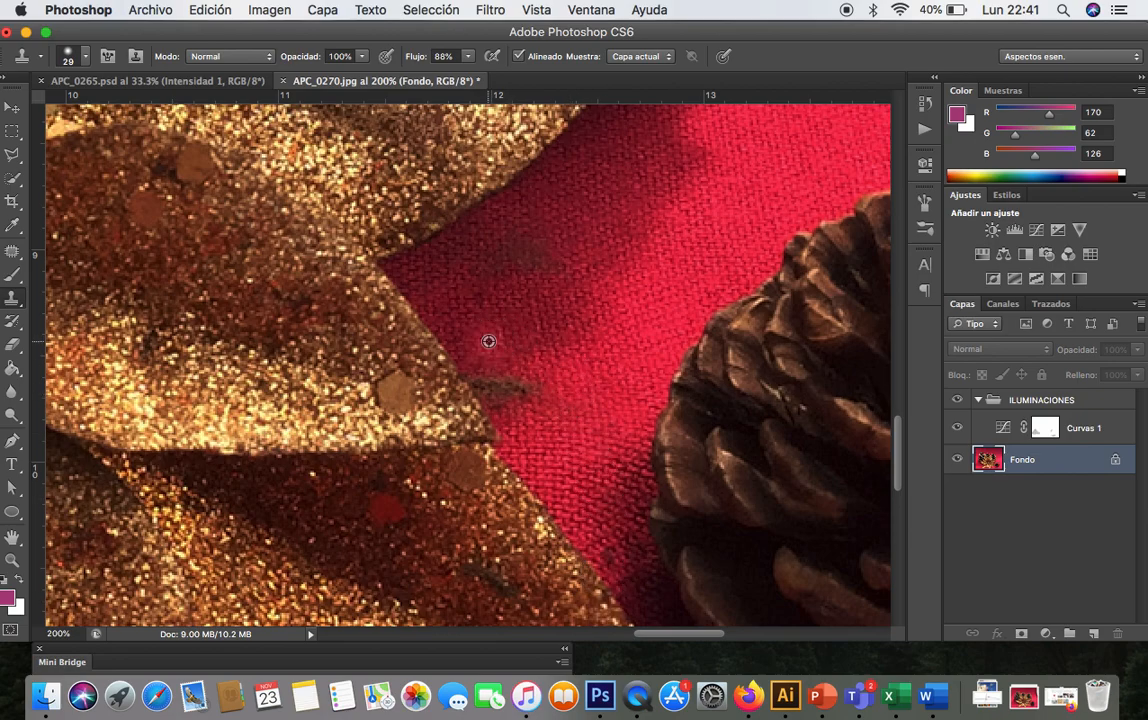
{"action": "left_click", "coordinate": [500, 380]}
{"action": "left_click", "coordinate": [523, 394]}
{"action": "left_click", "coordinate": [521, 345], "text": "alt"}
{"action": "left_click", "coordinate": [488, 359]}
{"action": "left_click", "coordinate": [490, 377]}
{"action": "left_click", "coordinate": [503, 389]}
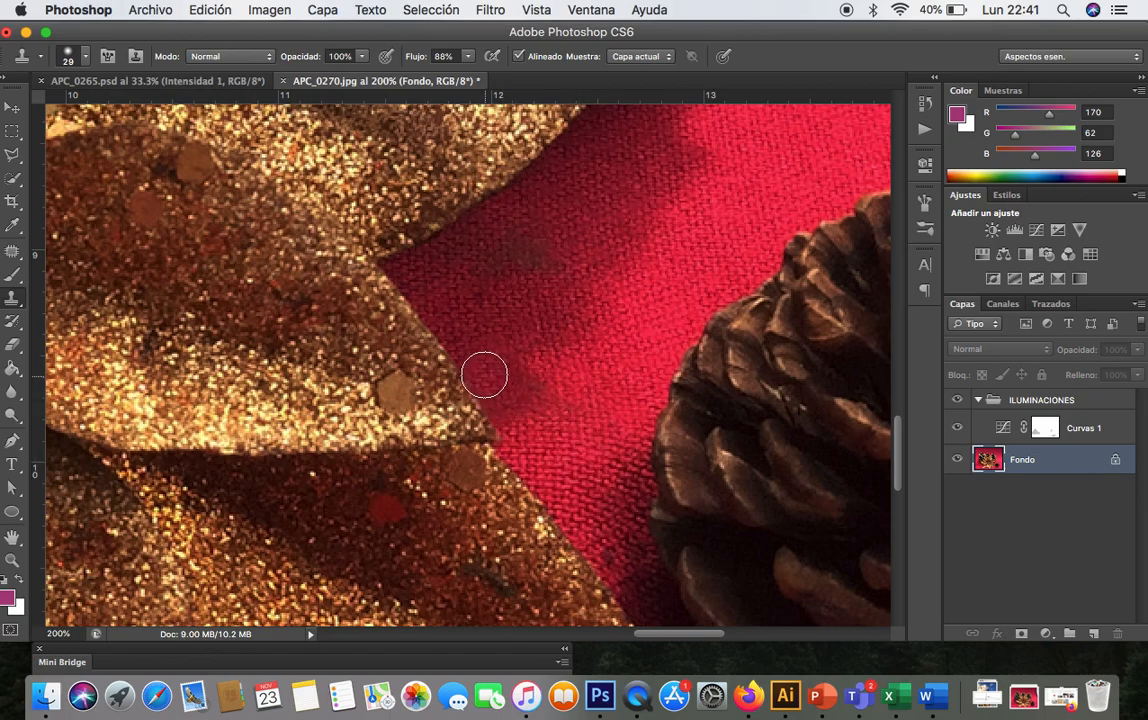
- Clone over the remaining dark shadow patch on the fabric next to the leaf edge
{"action": "key", "text": "super+minus"}
{"action": "key", "text": "super+minus"}
{"action": "key", "text": "super+minus"}
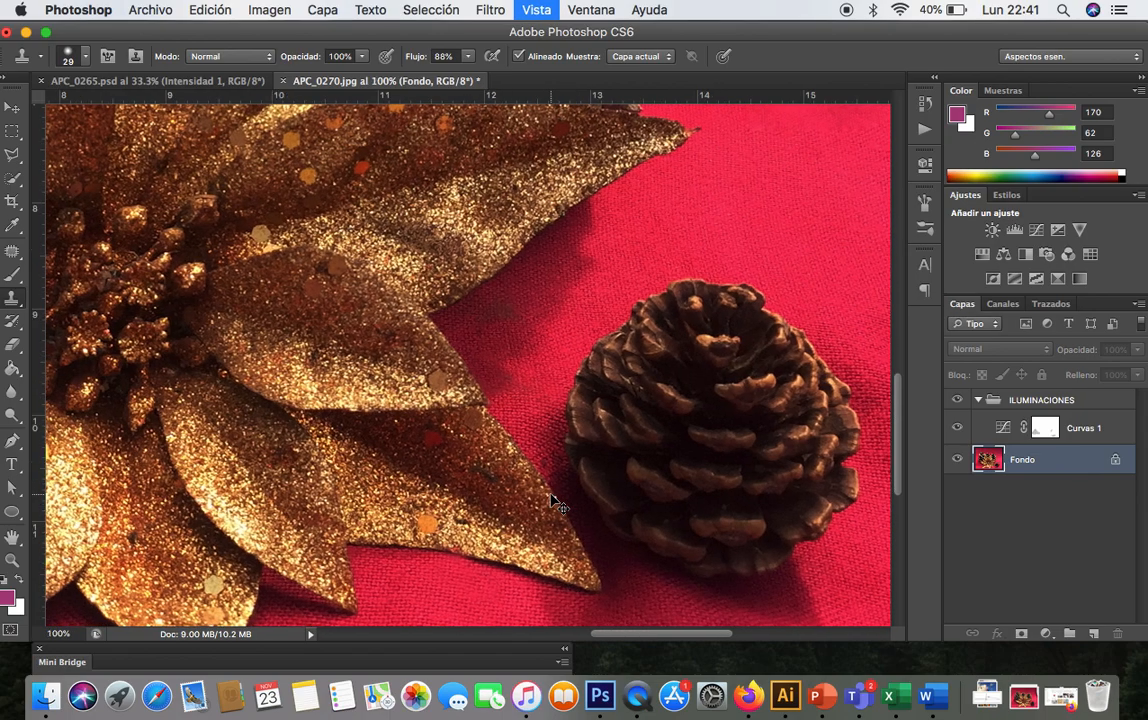
{"action": "key", "text": "super+plus"}
{"action": "key", "text": "super+plus"}
{"action": "key", "text": "super+plus"}
{"action": "key", "text": "super+plus"}
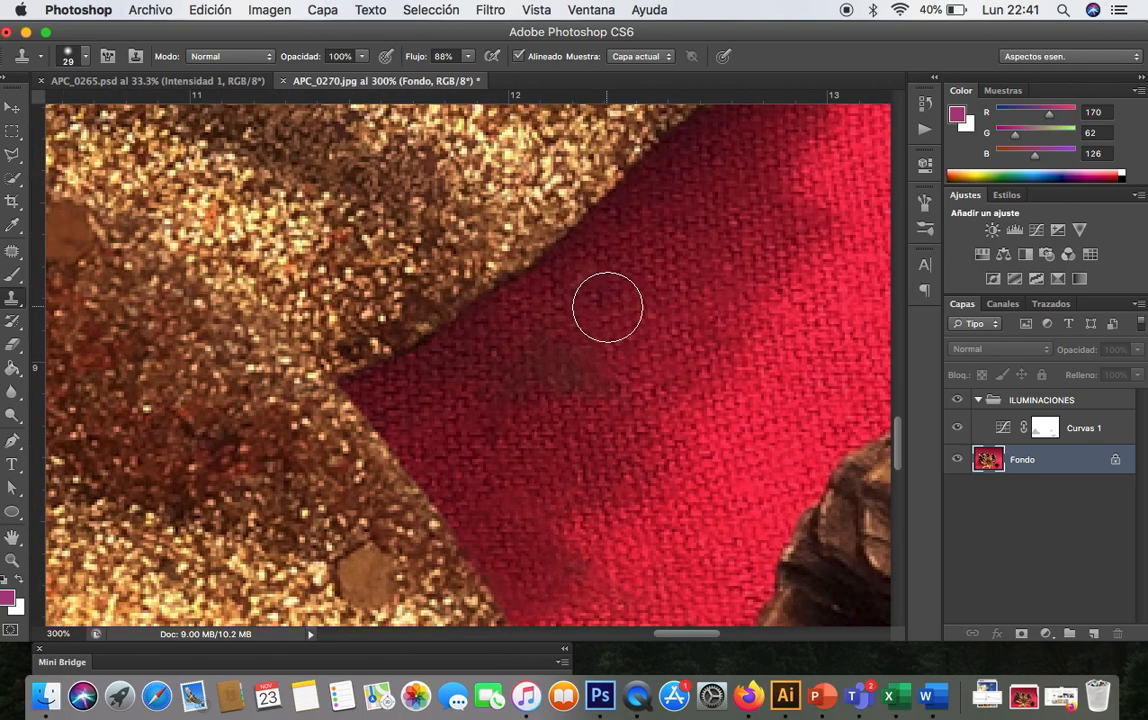
{"action": "left_click", "coordinate": [562, 352], "text": "alt"}
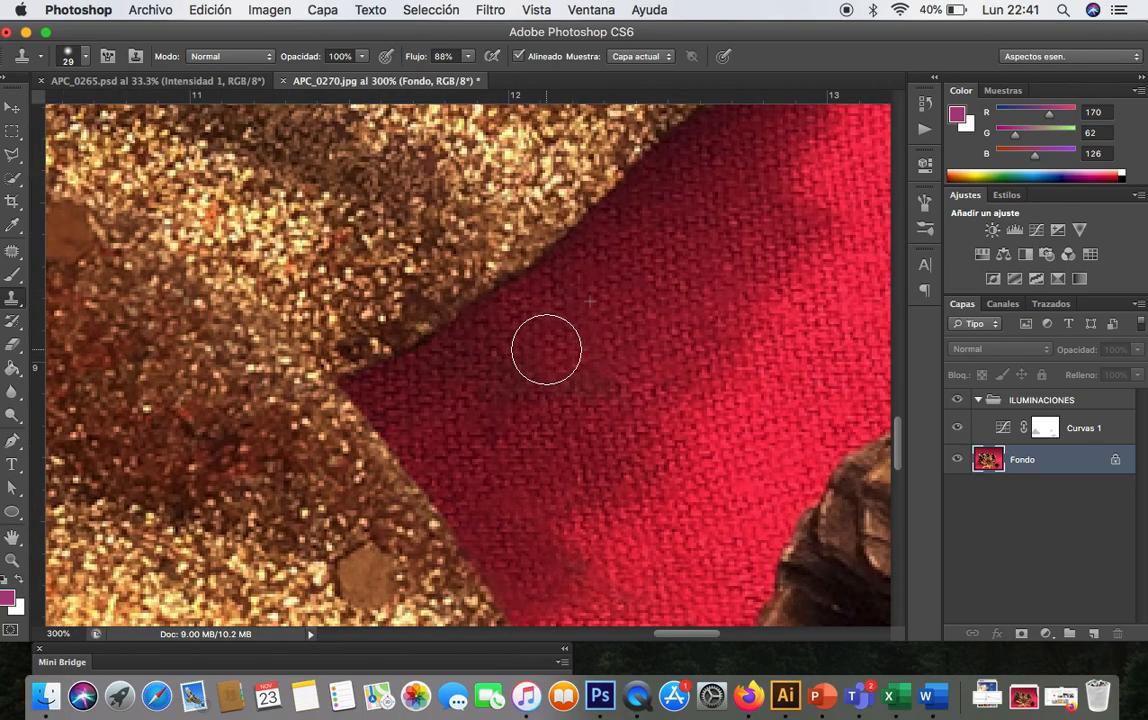
{"action": "left_click", "coordinate": [581, 384]}
{"action": "left_click", "coordinate": [573, 389]}
{"action": "left_click", "coordinate": [616, 347]}
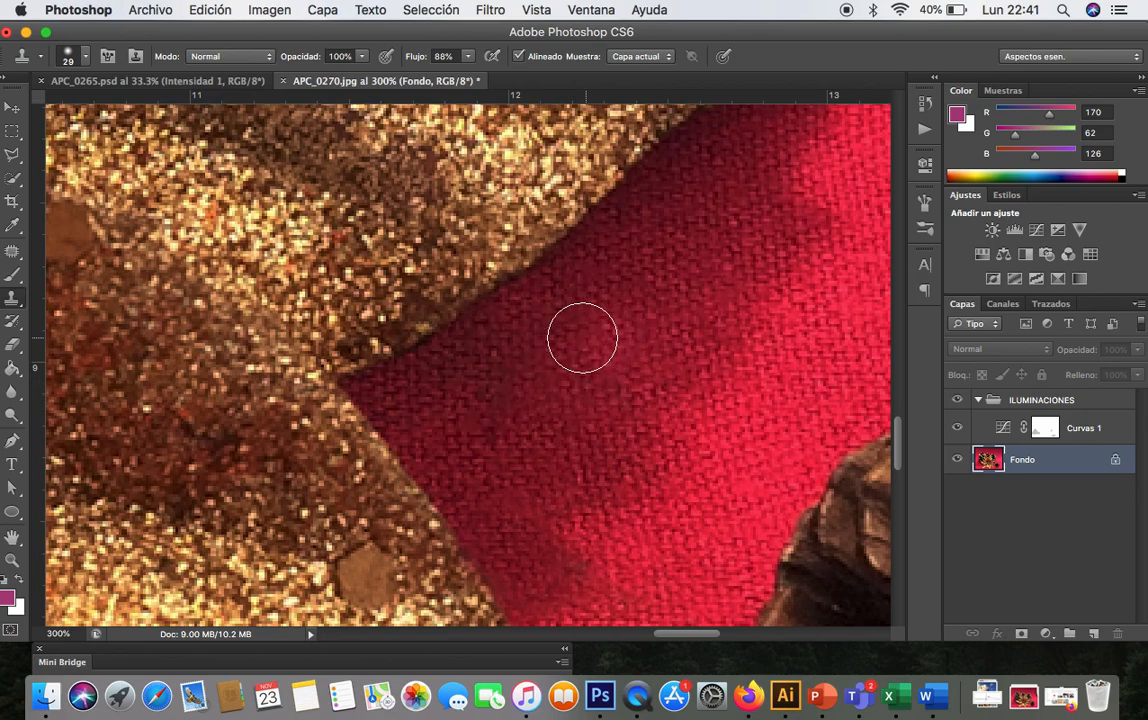
{"action": "left_click", "coordinate": [576, 333], "text": "alt"}
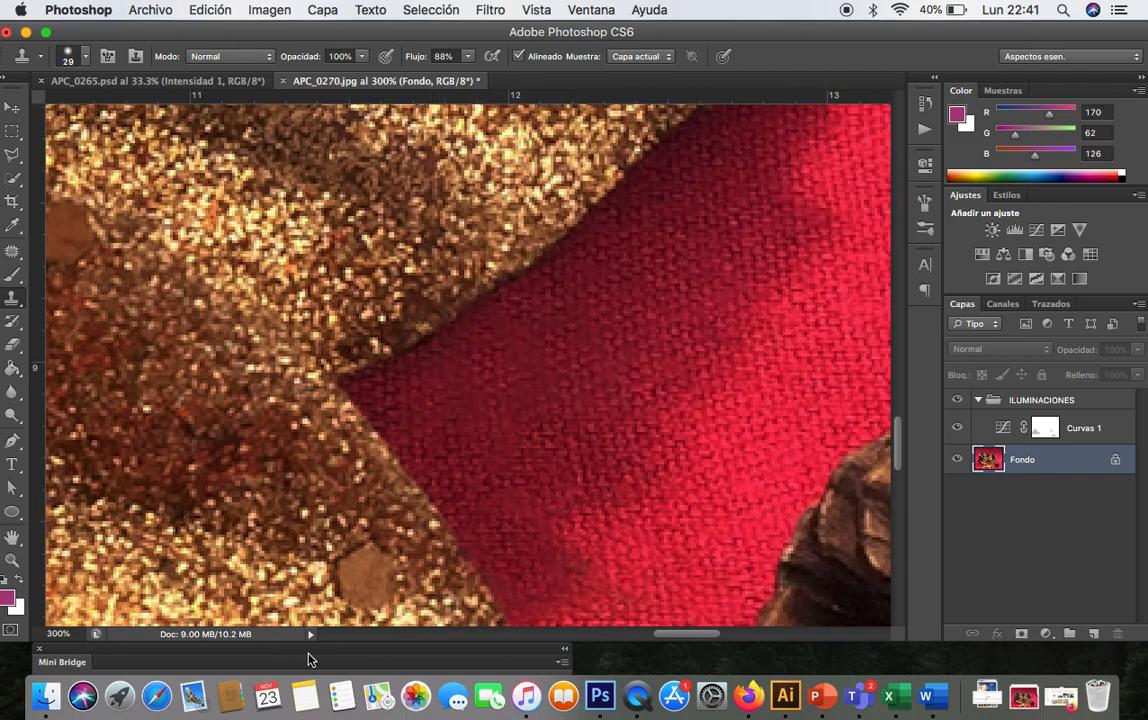
- Zoom out to review the whole retouched photo
{"action": "key", "text": "super+minus"}
{"action": "key", "text": "super+minus"}
{"action": "key", "text": "super+minus"}
{"action": "key", "text": "super+minus"}
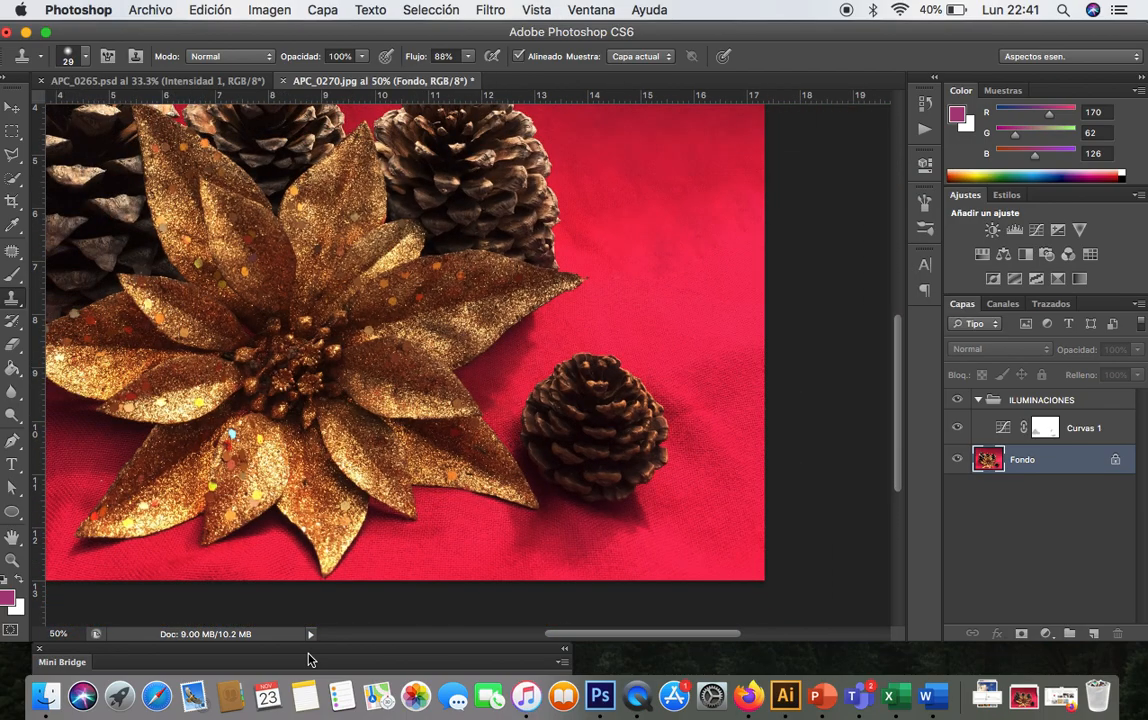
{"action": "key", "text": "super+minus"}
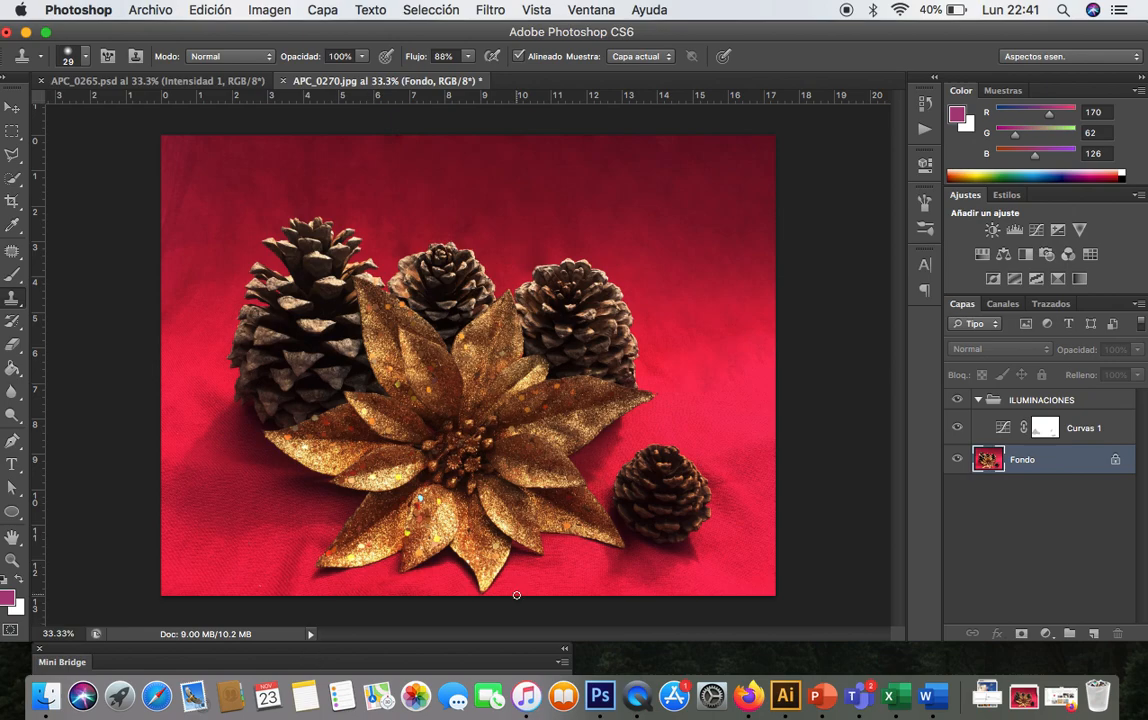
- Switch to the Blur tool and inspect the red fabric's texture up close at 200% zoom
{"action": "left_click", "coordinate": [13, 394]}
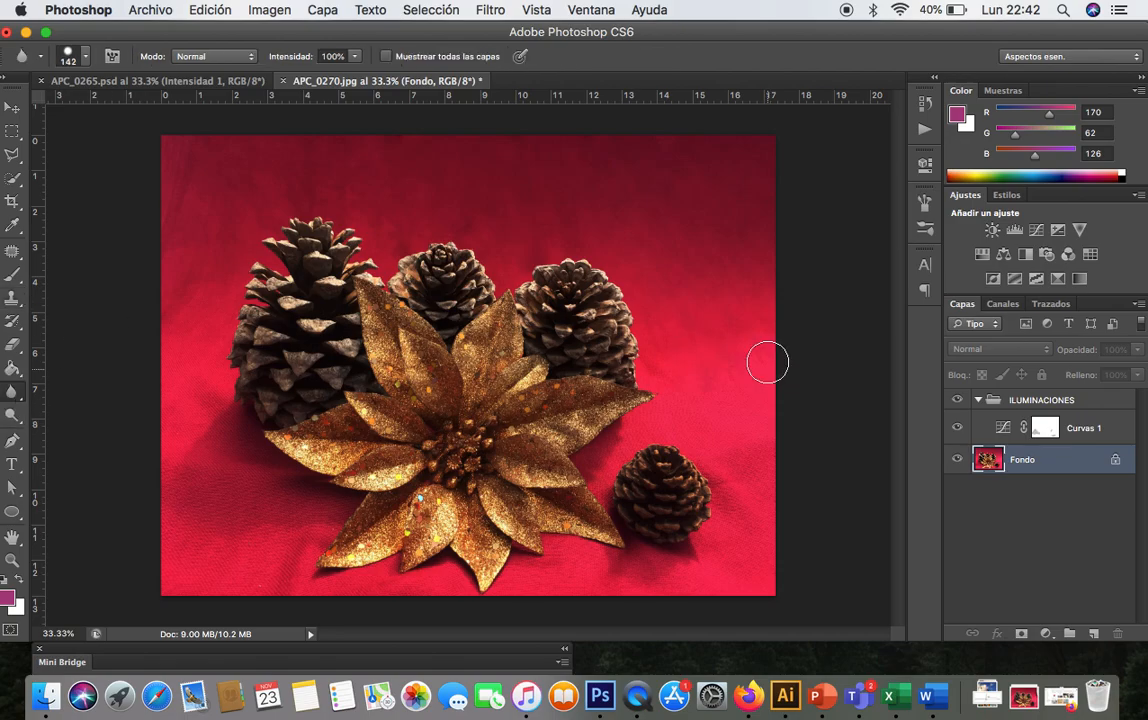
{"action": "key", "text": "super+plus"}
{"action": "key", "text": "super+plus"}
{"action": "key", "text": "super+plus"}
{"action": "key", "text": "super+plus"}
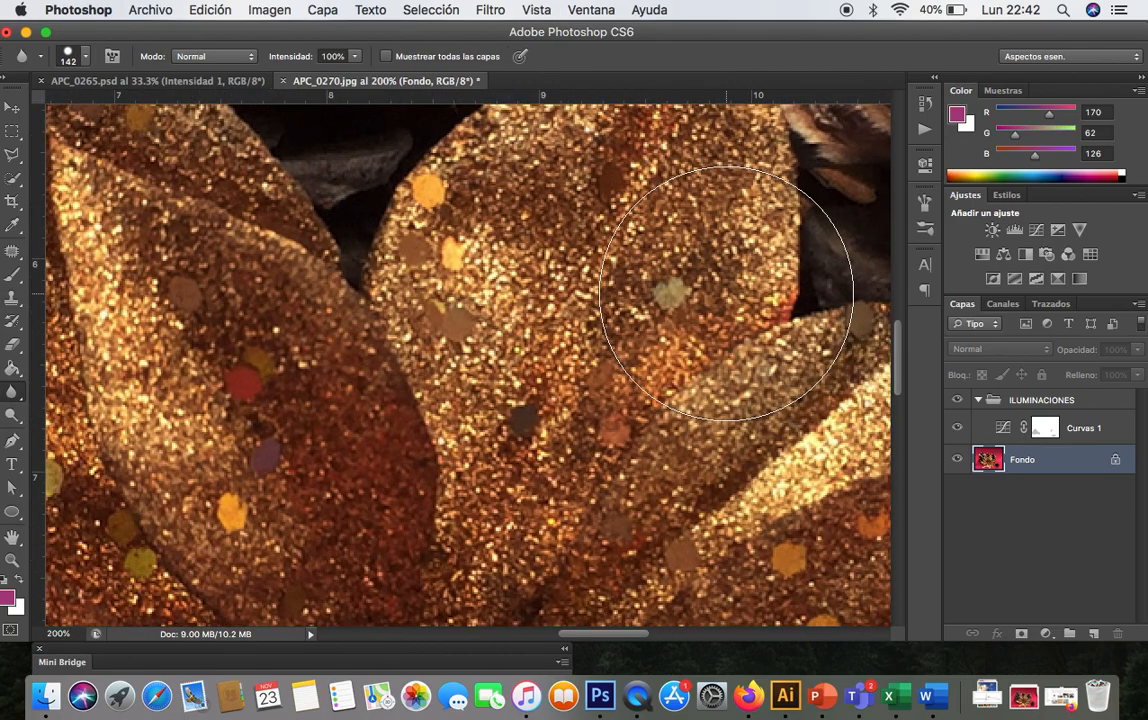
{"action": "scroll", "coordinate": [726, 293], "scroll_direction": "up", "scroll_amount": 8}
{"action": "scroll", "coordinate": [726, 293], "scroll_direction": "right", "scroll_amount": 5}
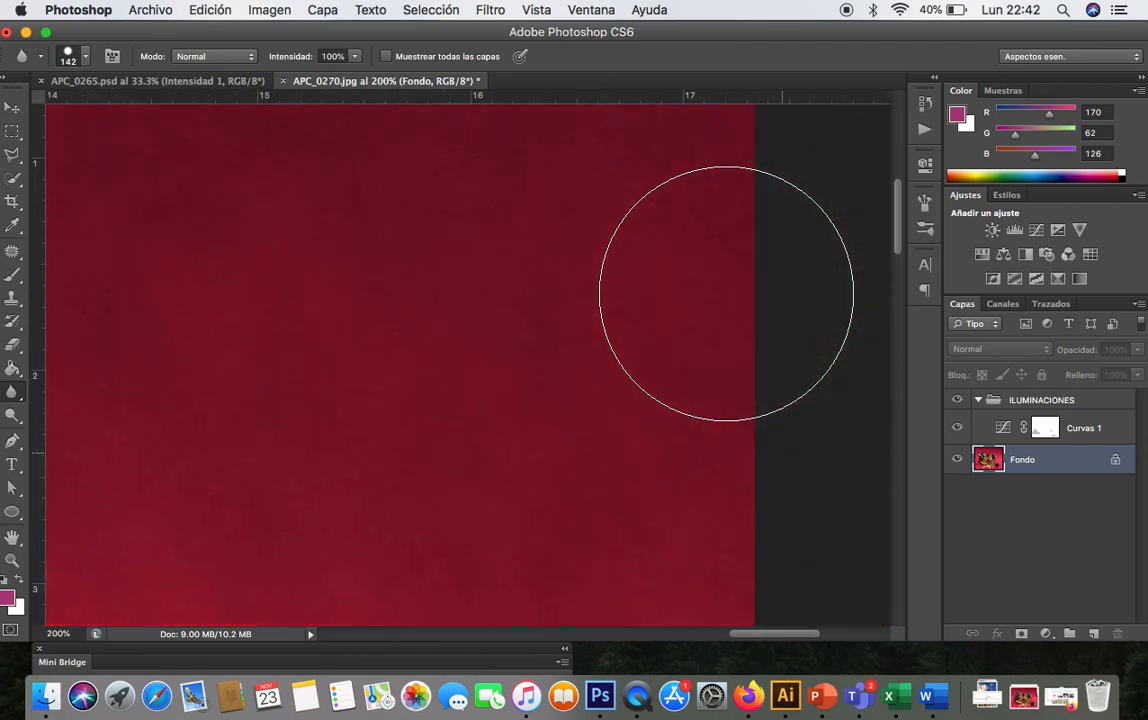
{"action": "scroll", "coordinate": [726, 293], "scroll_direction": "up", "scroll_amount": 2}
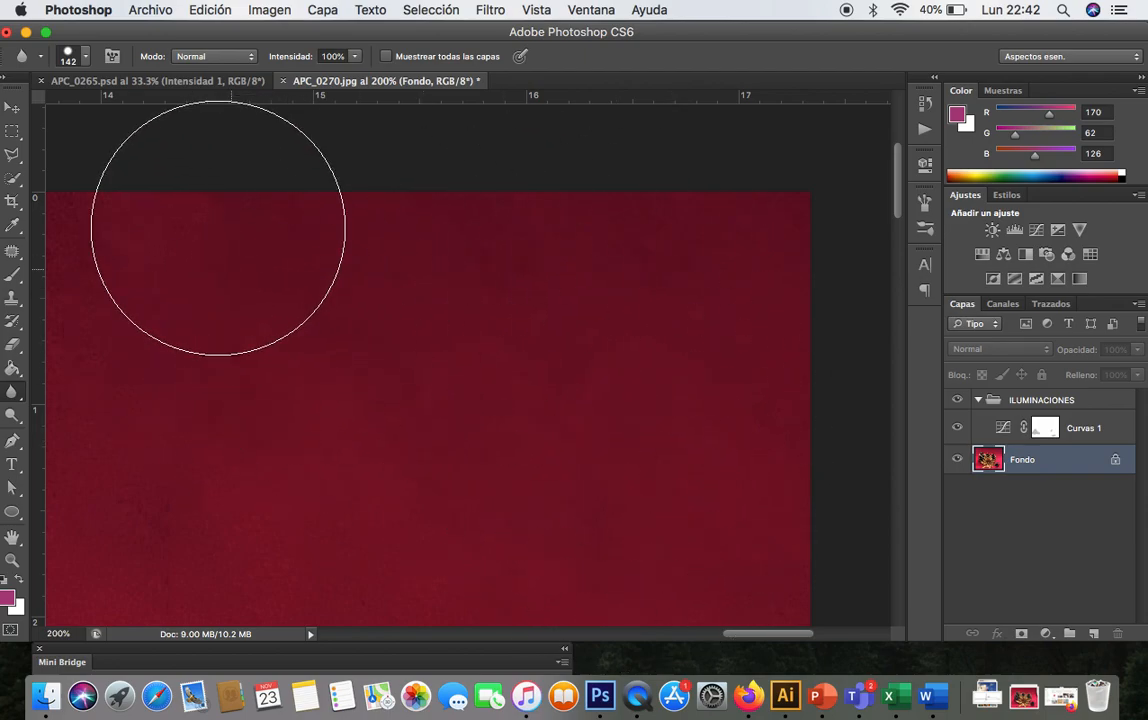
{"action": "scroll", "coordinate": [580, 340], "scroll_direction": "left", "scroll_amount": 10}
{"action": "scroll", "coordinate": [580, 340], "scroll_direction": "down", "scroll_amount": 2}
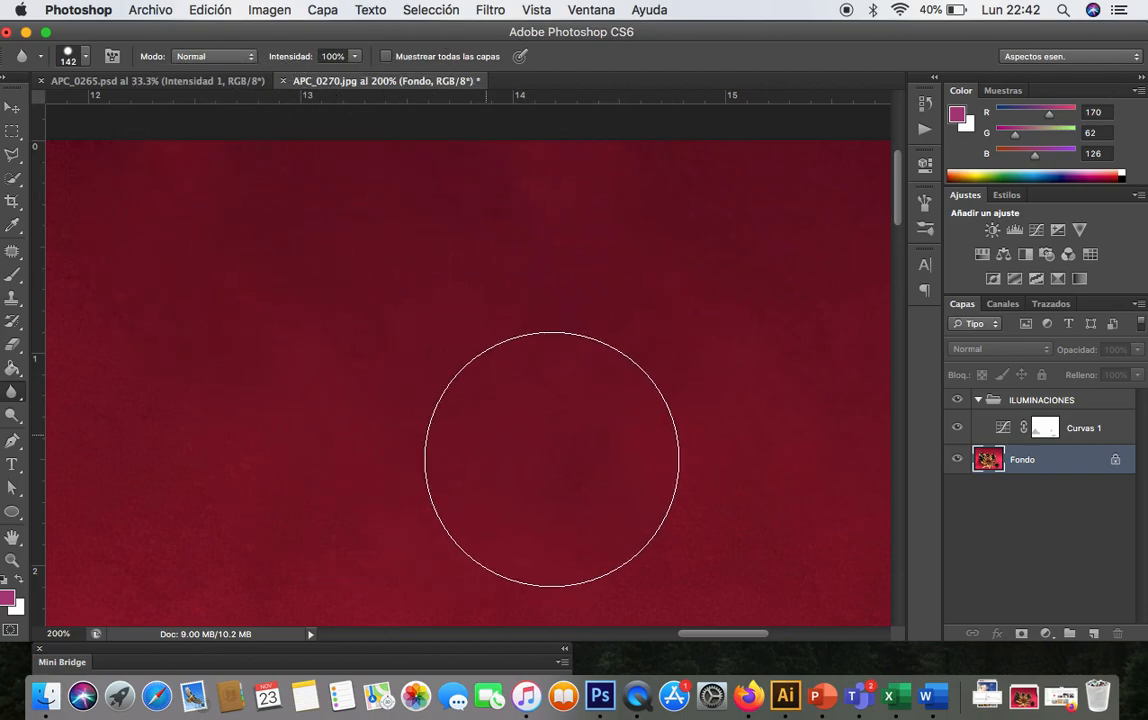
- Blur the fabric above the pine cones with two strokes of a 142 px brush at 100% intensity
{"action": "key", "text": "super+minus"}
{"action": "key", "text": "super+minus"}
{"action": "key", "text": "super+minus"}
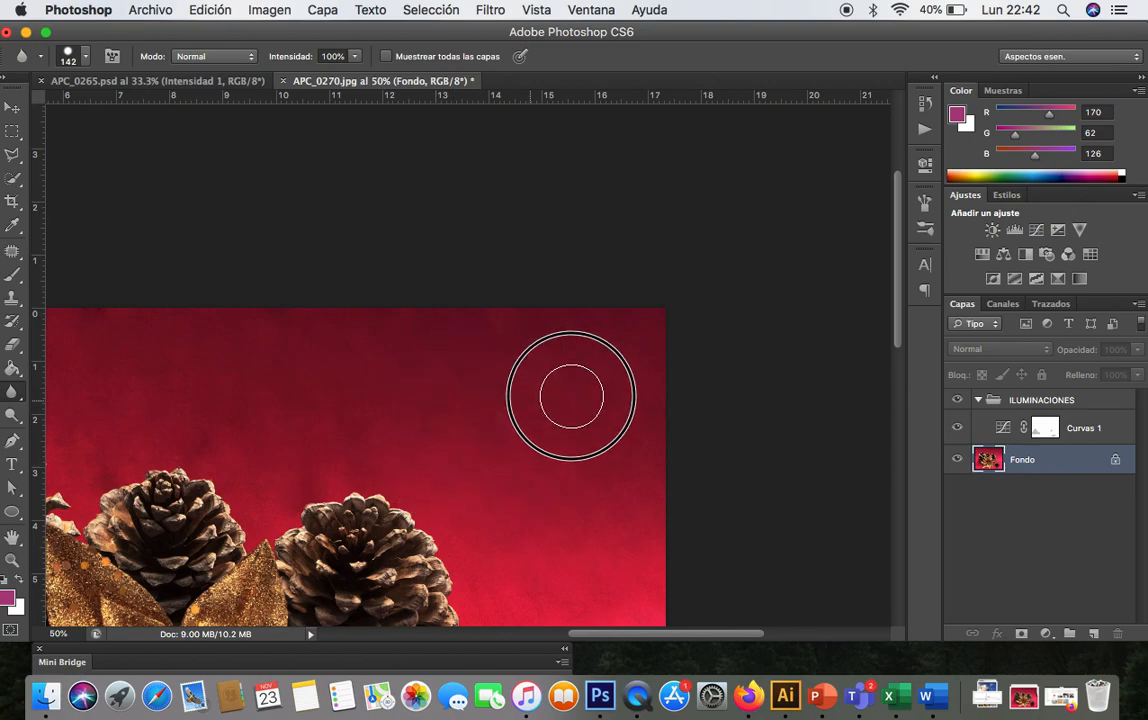
{"action": "mouse_move", "coordinate": [527, 444]}
{"action": "left_mouse_down"}
{"action": "mouse_move", "coordinate": [564, 408]}
{"action": "mouse_move", "coordinate": [646, 479]}
{"action": "mouse_move", "coordinate": [559, 525]}
{"action": "mouse_move", "coordinate": [525, 492]}
{"action": "mouse_move", "coordinate": [541, 497]}
{"action": "mouse_move", "coordinate": [474, 451]}
{"action": "mouse_move", "coordinate": [461, 420]}
{"action": "mouse_move", "coordinate": [523, 361]}
{"action": "mouse_move", "coordinate": [547, 417]}
{"action": "left_mouse_up"}
{"action": "scroll", "coordinate": [547, 417], "scroll_direction": "left", "scroll_amount": 5}
{"action": "scroll", "coordinate": [547, 417], "scroll_direction": "down", "scroll_amount": 2}
{"action": "mouse_move", "coordinate": [531, 367]}
{"action": "left_mouse_down"}
{"action": "mouse_move", "coordinate": [522, 378]}
{"action": "mouse_move", "coordinate": [538, 359]}
{"action": "mouse_move", "coordinate": [470, 393]}
{"action": "mouse_move", "coordinate": [425, 328]}
{"action": "mouse_move", "coordinate": [433, 337]}
{"action": "left_mouse_up"}
- Blur the dark centre of the right back pine cone with one stroke
{"action": "key", "text": "super+plus"}
{"action": "key", "text": "super+plus"}
{"action": "key", "text": "super+plus"}
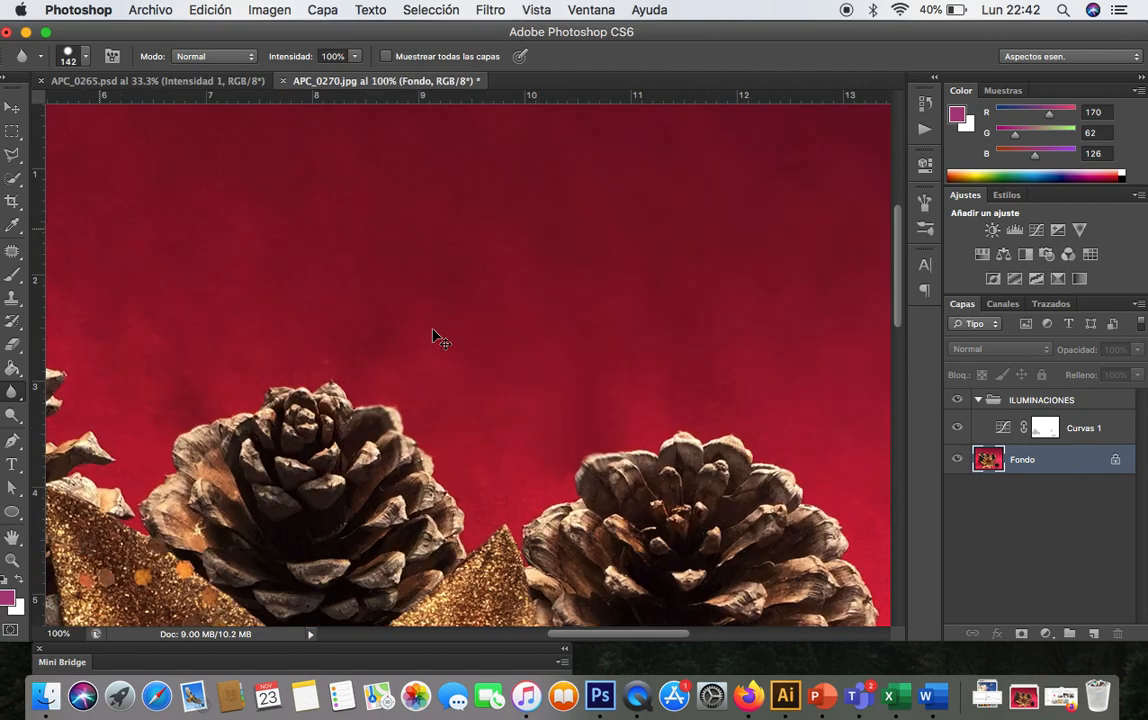
{"action": "scroll", "coordinate": [433, 330], "scroll_direction": "right", "scroll_amount": 5}
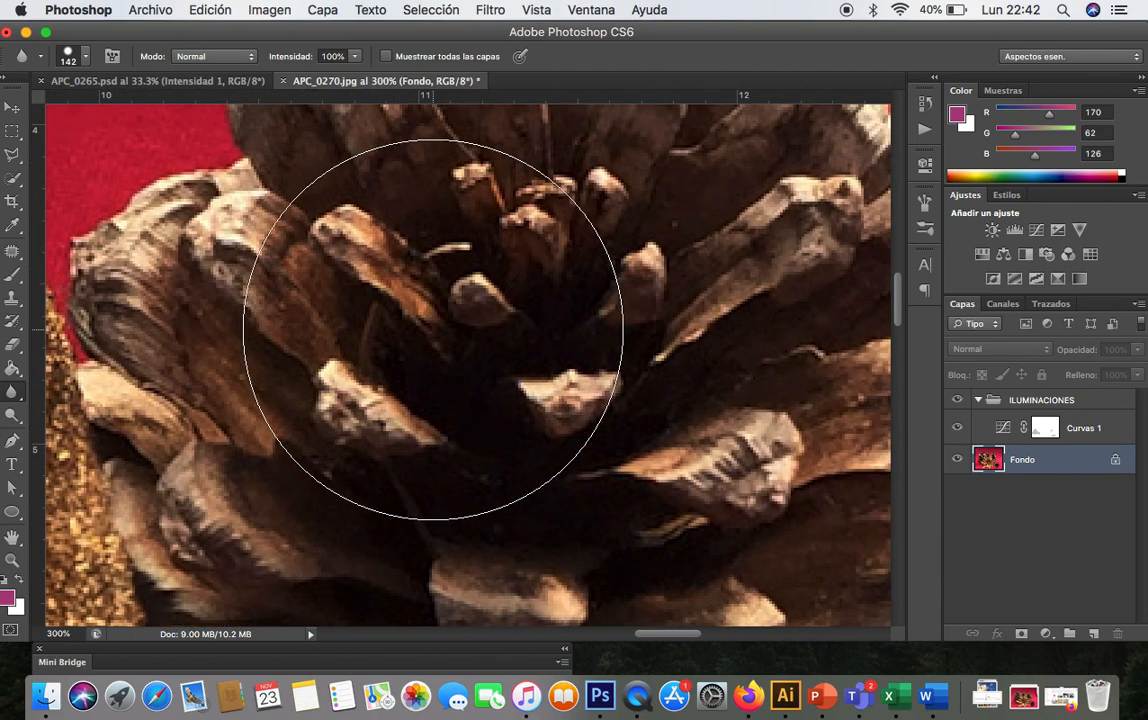
{"action": "mouse_move", "coordinate": [418, 346]}
{"action": "left_mouse_down"}
{"action": "mouse_move", "coordinate": [393, 420]}
{"action": "mouse_move", "coordinate": [405, 420]}
{"action": "mouse_move", "coordinate": [385, 377]}
{"action": "mouse_move", "coordinate": [422, 320]}
{"action": "mouse_move", "coordinate": [407, 369]}
{"action": "mouse_move", "coordinate": [413, 408]}
{"action": "mouse_move", "coordinate": [485, 401]}
{"action": "mouse_move", "coordinate": [710, 490]}
{"action": "left_mouse_up"}
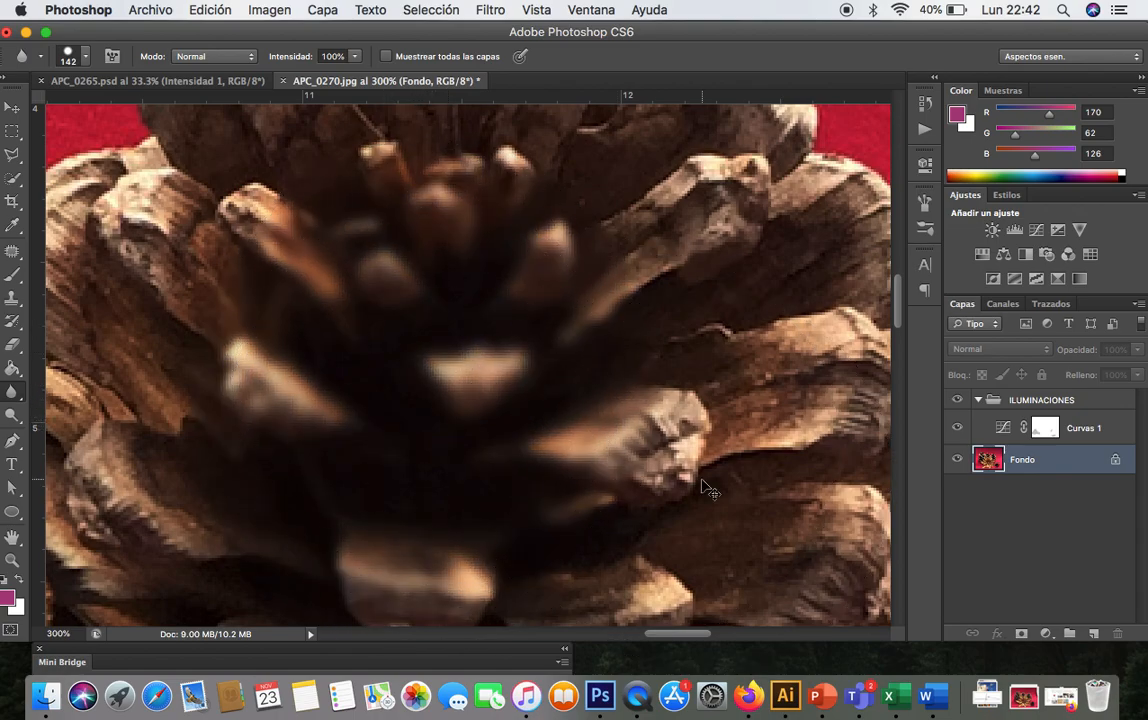
- Inspect the fabric beside the right back pine cone at 300% zoom
{"action": "scroll", "coordinate": [707, 488], "scroll_direction": "up", "scroll_amount": 10}
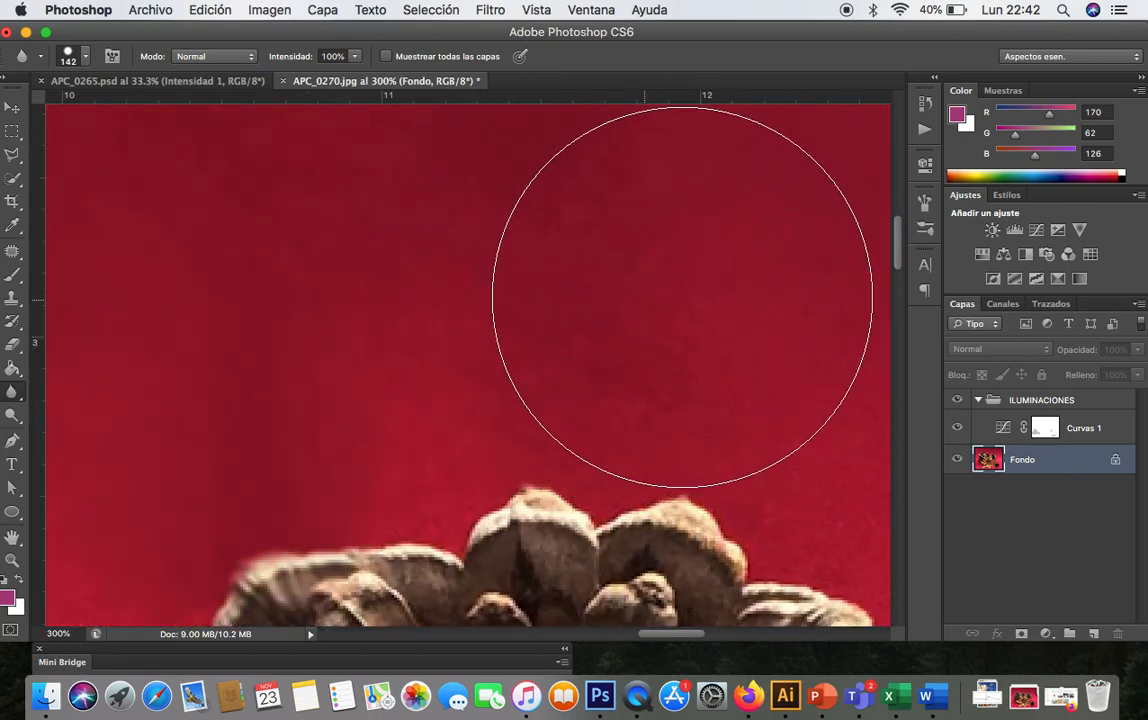
{"action": "scroll", "coordinate": [743, 282], "scroll_direction": "right", "scroll_amount": 5}
{"action": "scroll", "coordinate": [743, 282], "scroll_direction": "down", "scroll_amount": 3}
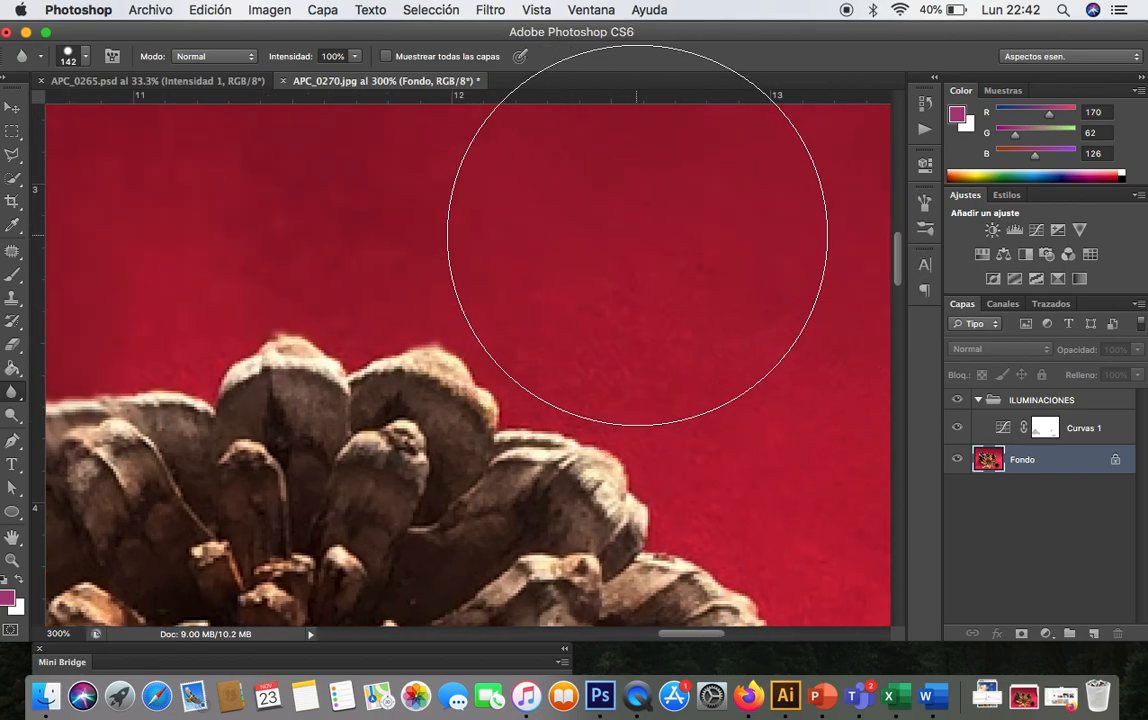
{"action": "scroll", "coordinate": [666, 225], "scroll_direction": "right", "scroll_amount": 5}
{"action": "scroll", "coordinate": [666, 225], "scroll_direction": "down", "scroll_amount": 3}
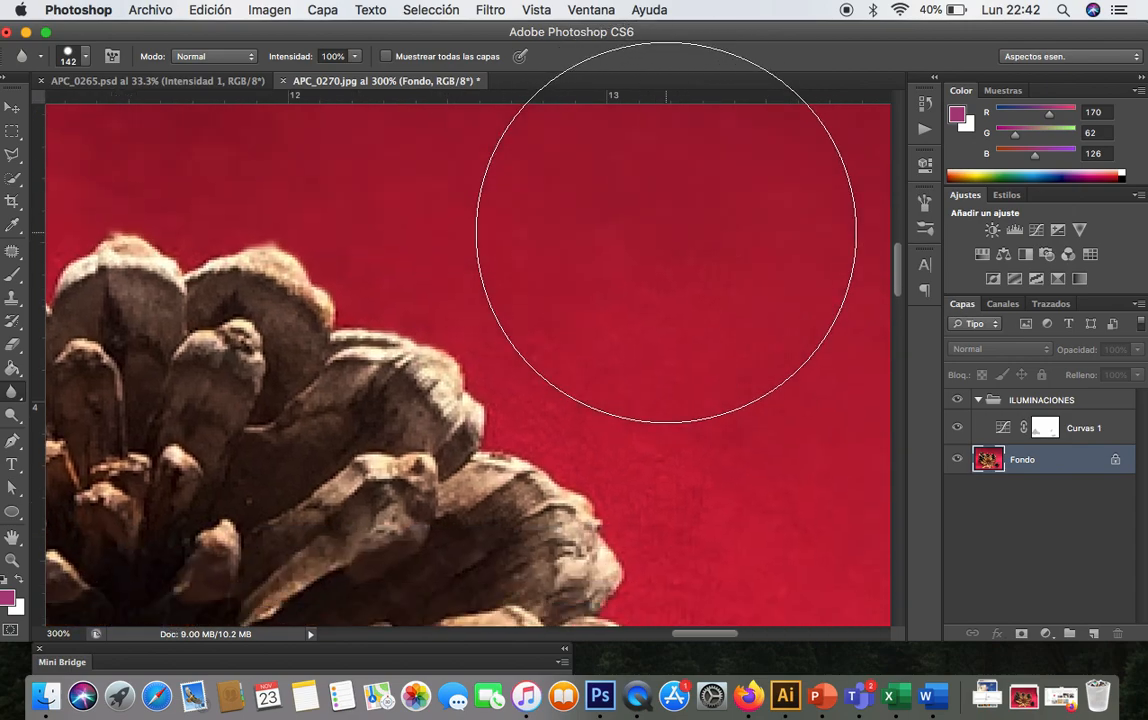
{"action": "scroll", "coordinate": [692, 285], "scroll_direction": "right", "scroll_amount": 5}
{"action": "scroll", "coordinate": [692, 285], "scroll_direction": "down", "scroll_amount": 3}
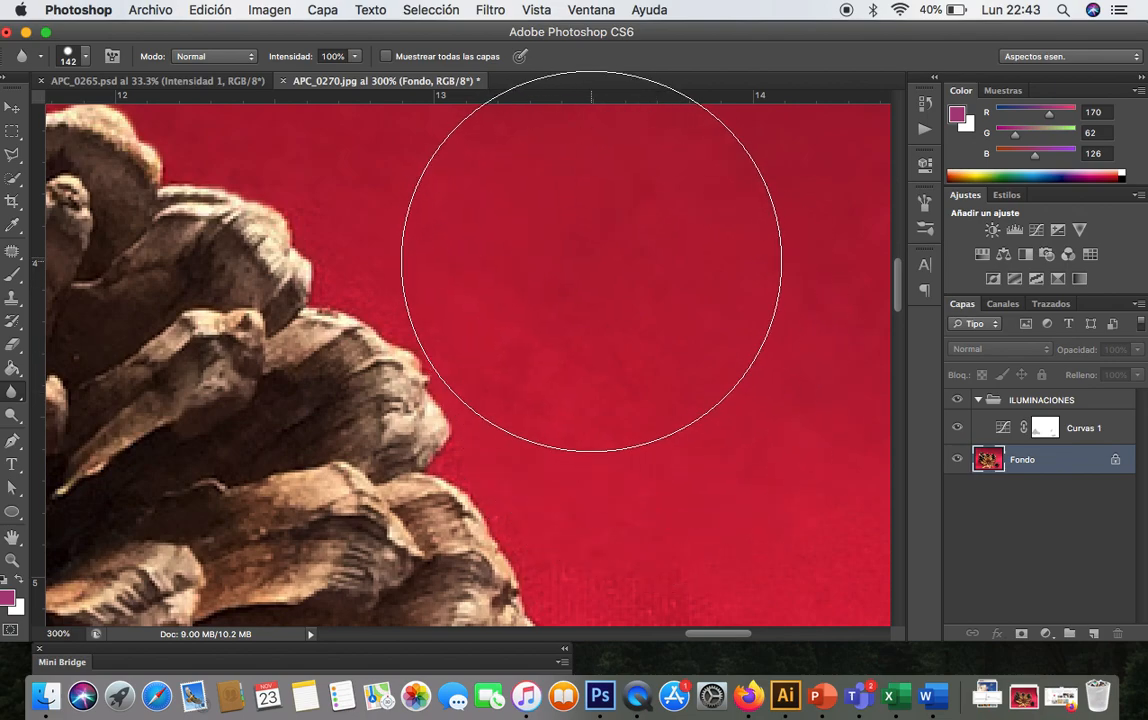
{"action": "scroll", "coordinate": [620, 290], "scroll_direction": "down", "scroll_amount": 5}
{"action": "scroll", "coordinate": [620, 290], "scroll_direction": "right", "scroll_amount": 2}
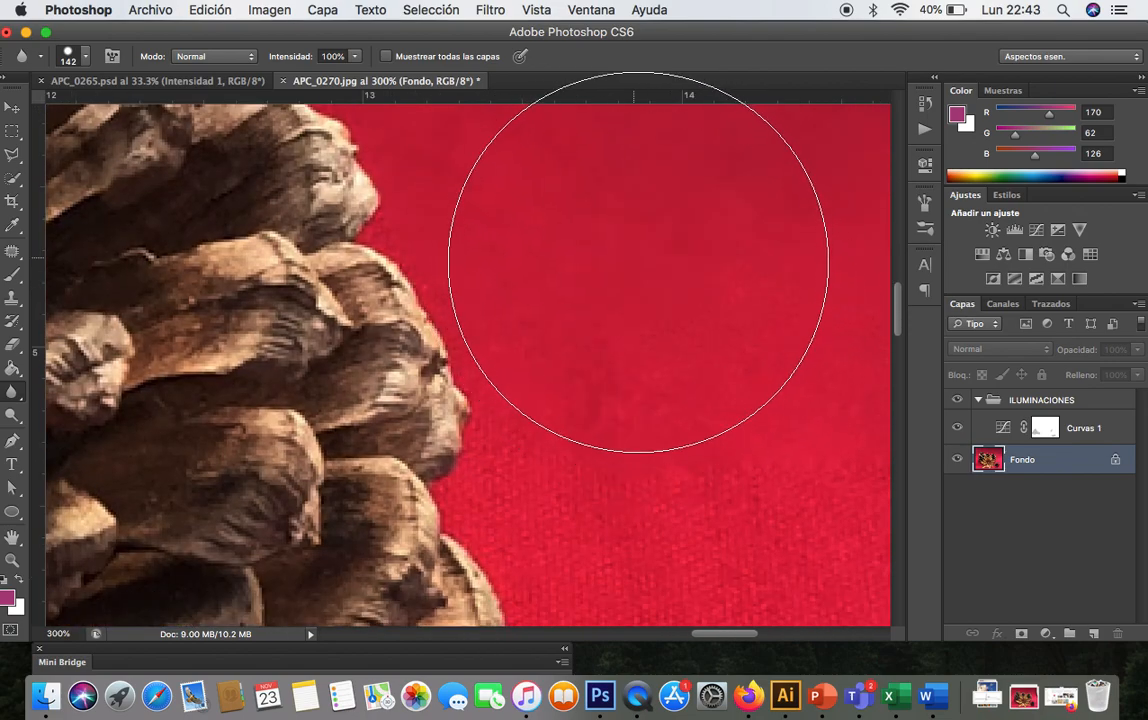
{"action": "scroll", "coordinate": [739, 423], "scroll_direction": "down", "scroll_amount": 4}
{"action": "scroll", "coordinate": [739, 423], "scroll_direction": "right", "scroll_amount": 5}
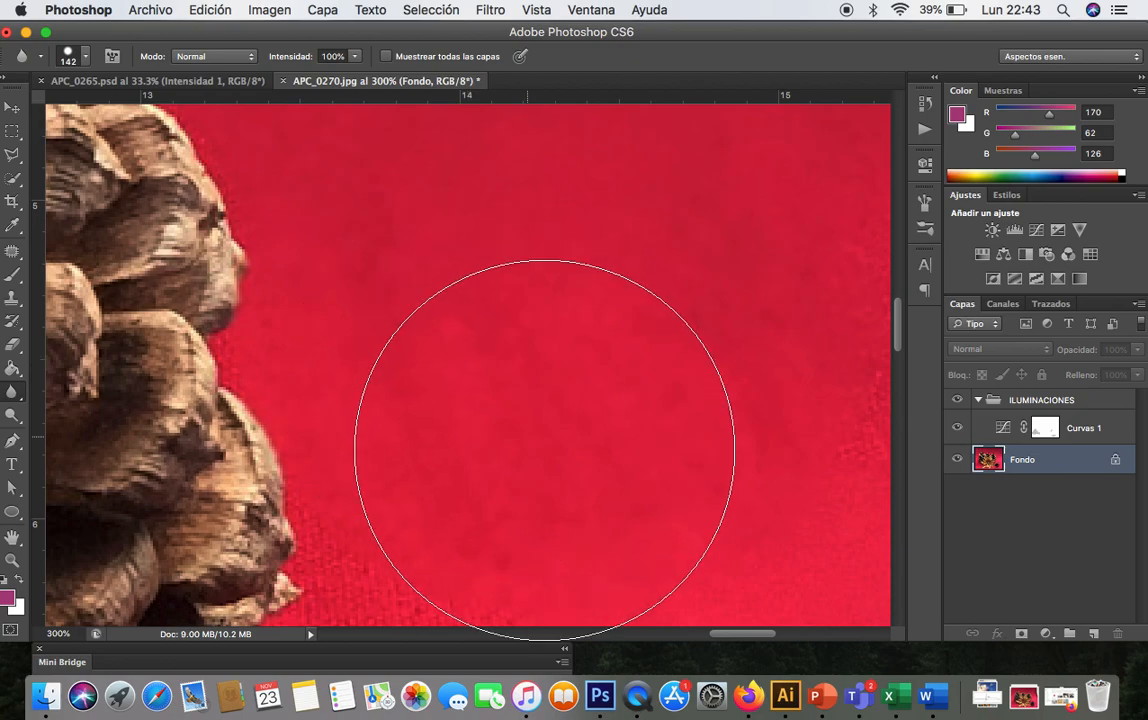
- Blur the fabric to the right of the right back pine cone with another stroke
{"action": "key", "text": "super+minus"}
{"action": "key", "text": "super+minus"}
{"action": "key", "text": "super+minus"}
{"action": "mouse_move", "coordinate": [574, 359]}
{"action": "left_mouse_down"}
{"action": "mouse_move", "coordinate": [552, 388]}
{"action": "mouse_move", "coordinate": [661, 344]}
{"action": "mouse_move", "coordinate": [640, 461]}
{"action": "mouse_move", "coordinate": [664, 416]}
{"action": "mouse_move", "coordinate": [681, 425]}
{"action": "mouse_move", "coordinate": [666, 457]}
{"action": "mouse_move", "coordinate": [589, 445]}
{"action": "mouse_move", "coordinate": [604, 464]}
{"action": "mouse_move", "coordinate": [573, 467]}
{"action": "mouse_move", "coordinate": [581, 501]}
{"action": "mouse_move", "coordinate": [587, 474]}
{"action": "mouse_move", "coordinate": [641, 413]}
{"action": "mouse_move", "coordinate": [583, 367]}
{"action": "mouse_move", "coordinate": [582, 320]}
{"action": "mouse_move", "coordinate": [548, 341]}
{"action": "mouse_move", "coordinate": [505, 425]}
{"action": "mouse_move", "coordinate": [487, 427]}
{"action": "mouse_move", "coordinate": [480, 373]}
{"action": "mouse_move", "coordinate": [490, 394]}
{"action": "mouse_move", "coordinate": [573, 389]}
{"action": "mouse_move", "coordinate": [619, 402]}
{"action": "mouse_move", "coordinate": [601, 458]}
{"action": "mouse_move", "coordinate": [632, 445]}
{"action": "mouse_move", "coordinate": [690, 378]}
{"action": "mouse_move", "coordinate": [652, 462]}
{"action": "mouse_move", "coordinate": [569, 467]}
{"action": "mouse_move", "coordinate": [522, 428]}
{"action": "mouse_move", "coordinate": [489, 438]}
{"action": "mouse_move", "coordinate": [489, 408]}
{"action": "mouse_move", "coordinate": [429, 421]}
{"action": "mouse_move", "coordinate": [354, 333]}
{"action": "mouse_move", "coordinate": [383, 320]}
{"action": "mouse_move", "coordinate": [384, 358]}
{"action": "mouse_move", "coordinate": [316, 378]}
{"action": "mouse_move", "coordinate": [274, 348]}
{"action": "mouse_move", "coordinate": [290, 347]}
{"action": "mouse_move", "coordinate": [252, 386]}
{"action": "mouse_move", "coordinate": [226, 391]}
{"action": "mouse_move", "coordinate": [286, 321]}
{"action": "mouse_move", "coordinate": [276, 335]}
{"action": "mouse_move", "coordinate": [388, 300]}
{"action": "mouse_move", "coordinate": [351, 266]}
{"action": "mouse_move", "coordinate": [295, 286]}
{"action": "mouse_move", "coordinate": [238, 361]}
{"action": "mouse_move", "coordinate": [168, 380]}
{"action": "mouse_move", "coordinate": [167, 356]}
{"action": "mouse_move", "coordinate": [304, 334]}
{"action": "mouse_move", "coordinate": [425, 366]}
{"action": "mouse_move", "coordinate": [474, 460]}
{"action": "mouse_move", "coordinate": [366, 369]}
{"action": "left_mouse_up"}
- Save the document as FOTOGRAFÍA 2.psd in Photoshop format with layers and maximized compatibility
{"action": "scroll", "coordinate": [498, 407], "scroll_direction": "left", "scroll_amount": 3}
{"action": "scroll", "coordinate": [498, 407], "scroll_direction": "up", "scroll_amount": 10}
{"action": "scroll", "coordinate": [498, 407], "scroll_direction": "left", "scroll_amount": 10}
{"action": "key", "text": "super+minus"}
{"action": "key", "text": "super+minus"}
{"action": "key", "text": "super+minus"}
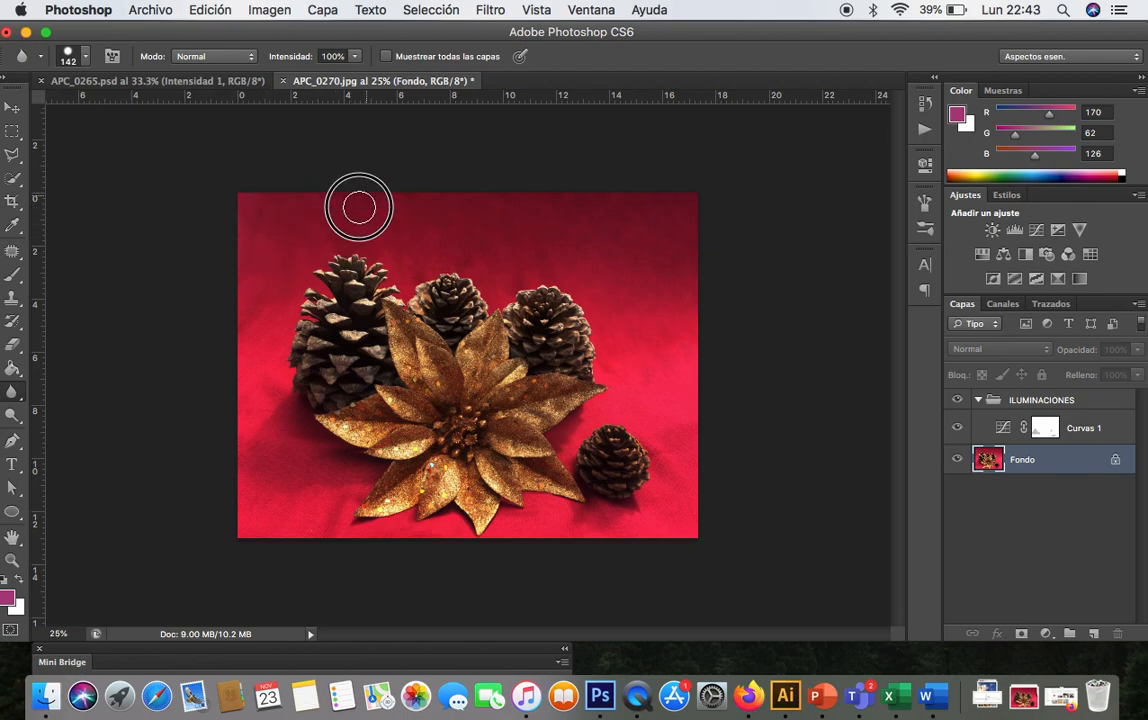
{"action": "left_click", "coordinate": [12, 107]}
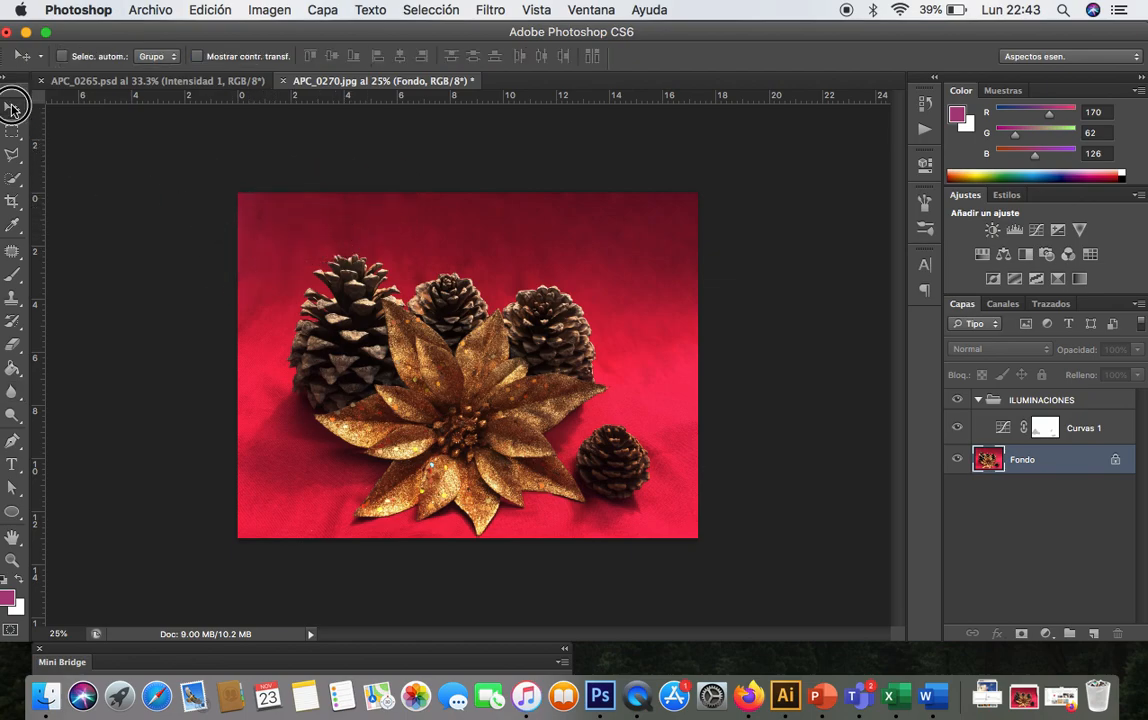
{"action": "left_click", "coordinate": [172, 9]}
{"action": "left_click", "coordinate": [238, 220]}
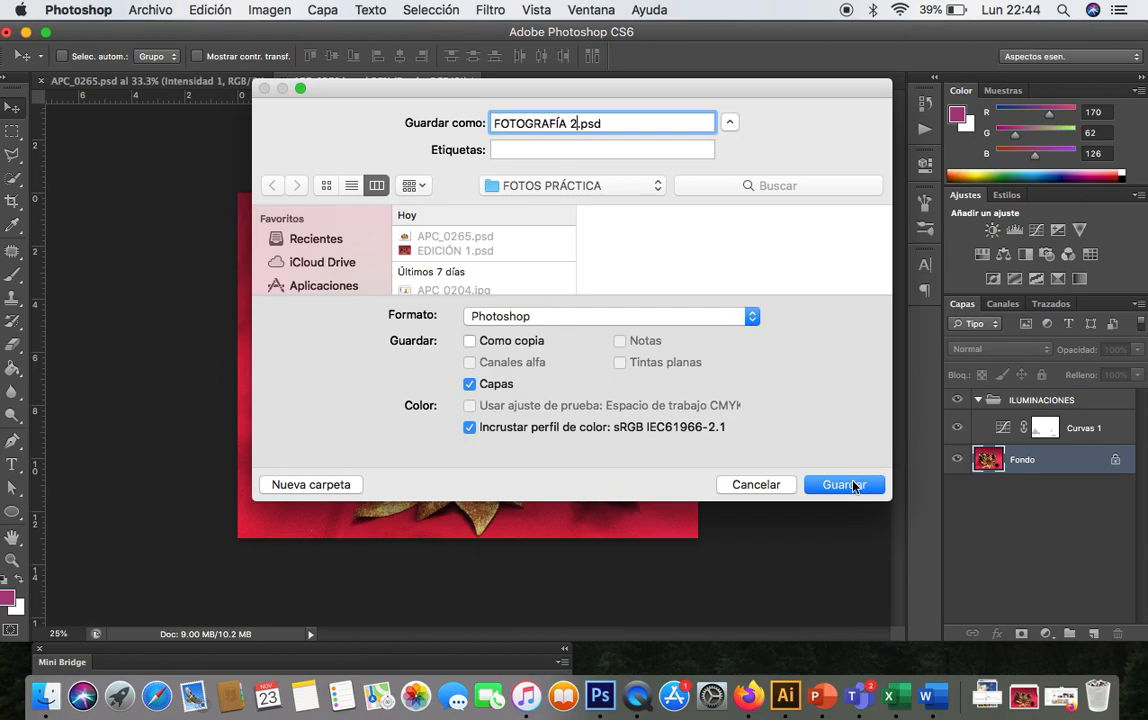
{"action": "left_click", "coordinate": [850, 486]}
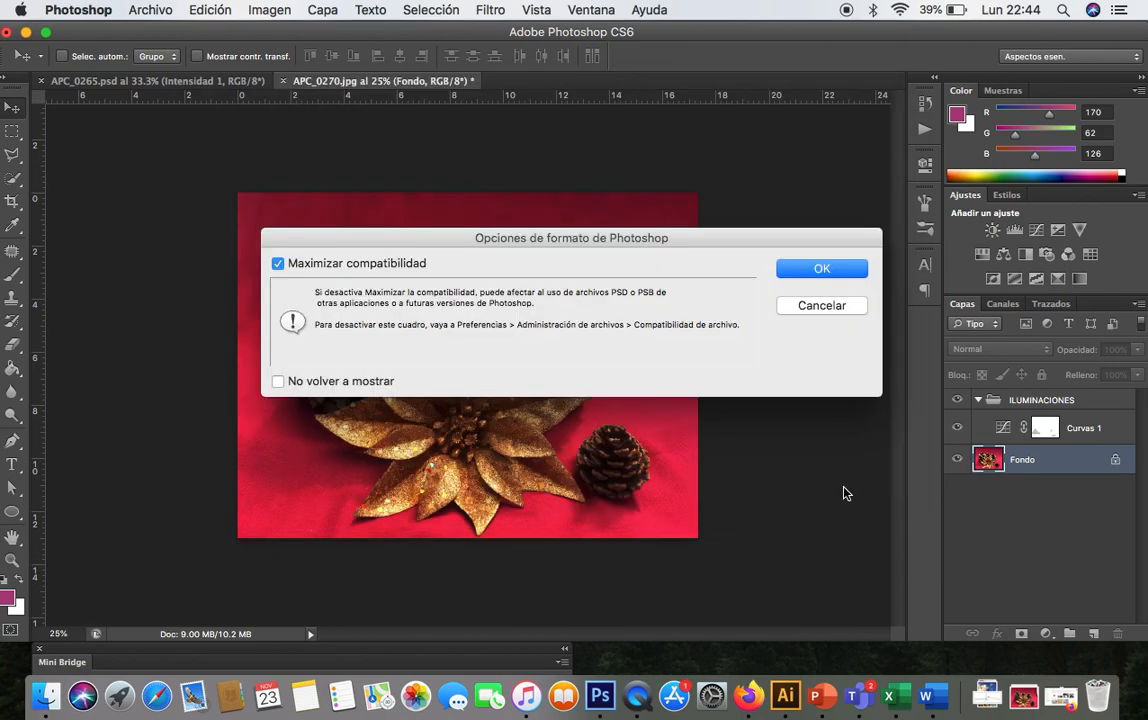
{"action": "left_click", "coordinate": [808, 267]}
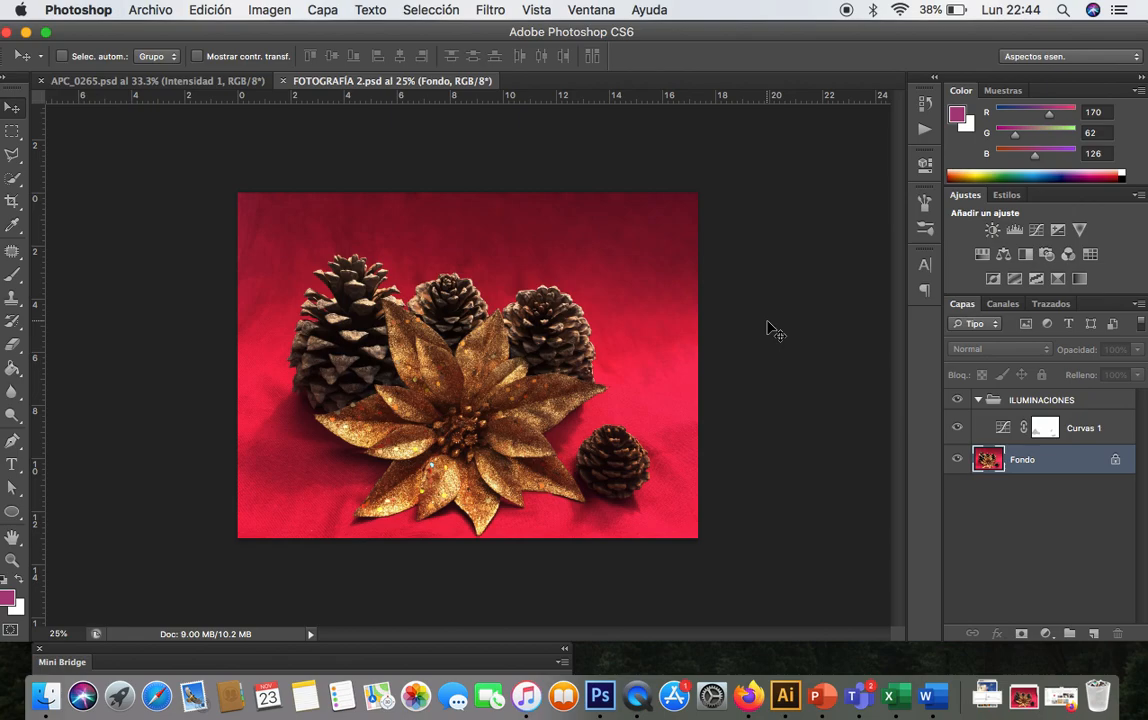
- Compare APC_0265.psd with FOTOGRAFÍA 2.psd by switching between their document tabs
{"action": "left_click", "coordinate": [208, 82]}
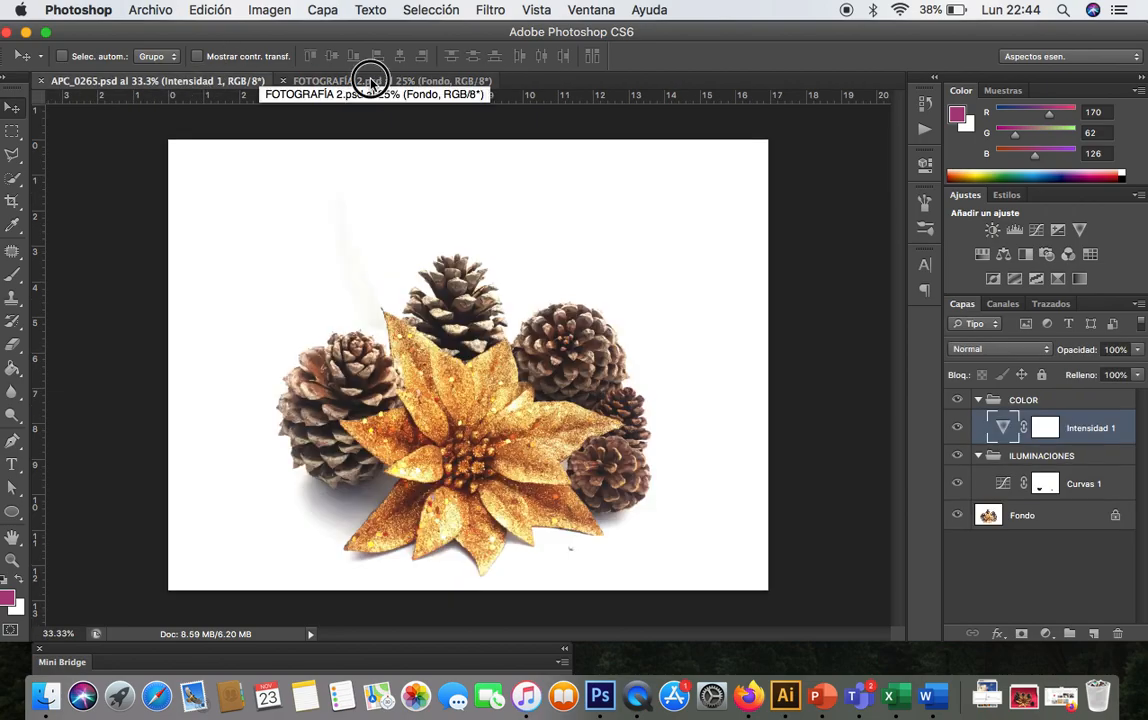
{"action": "left_click", "coordinate": [372, 82]}
{"action": "left_click", "coordinate": [200, 82]}
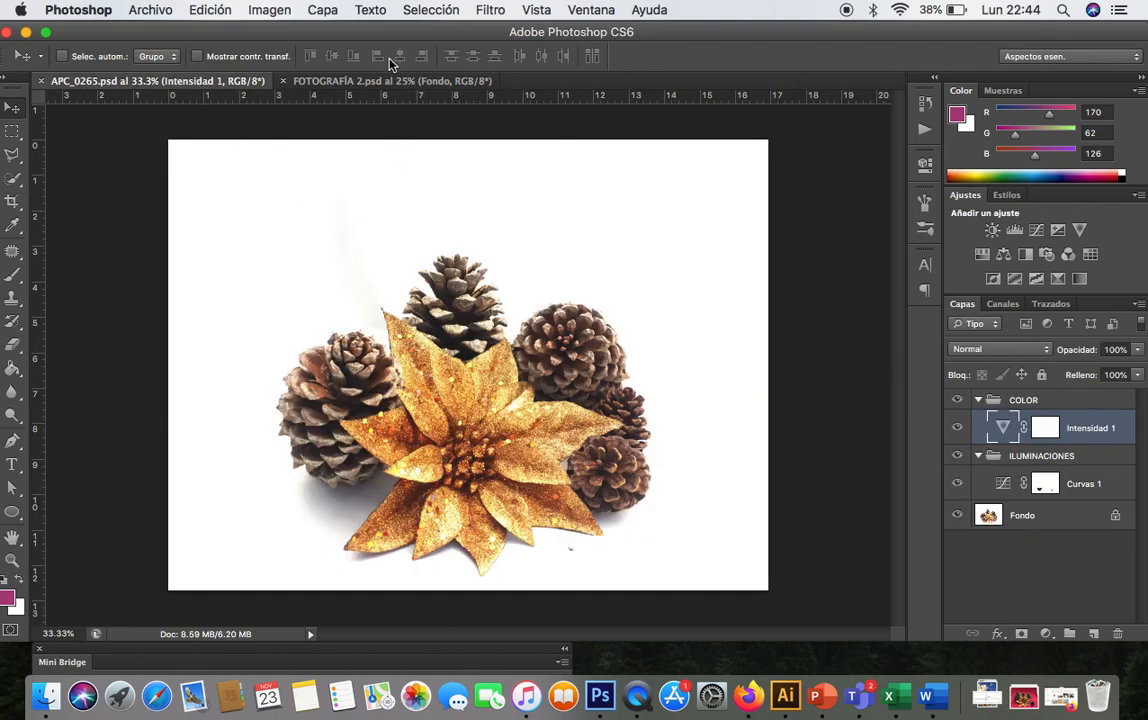
{"action": "left_click", "coordinate": [365, 82]}
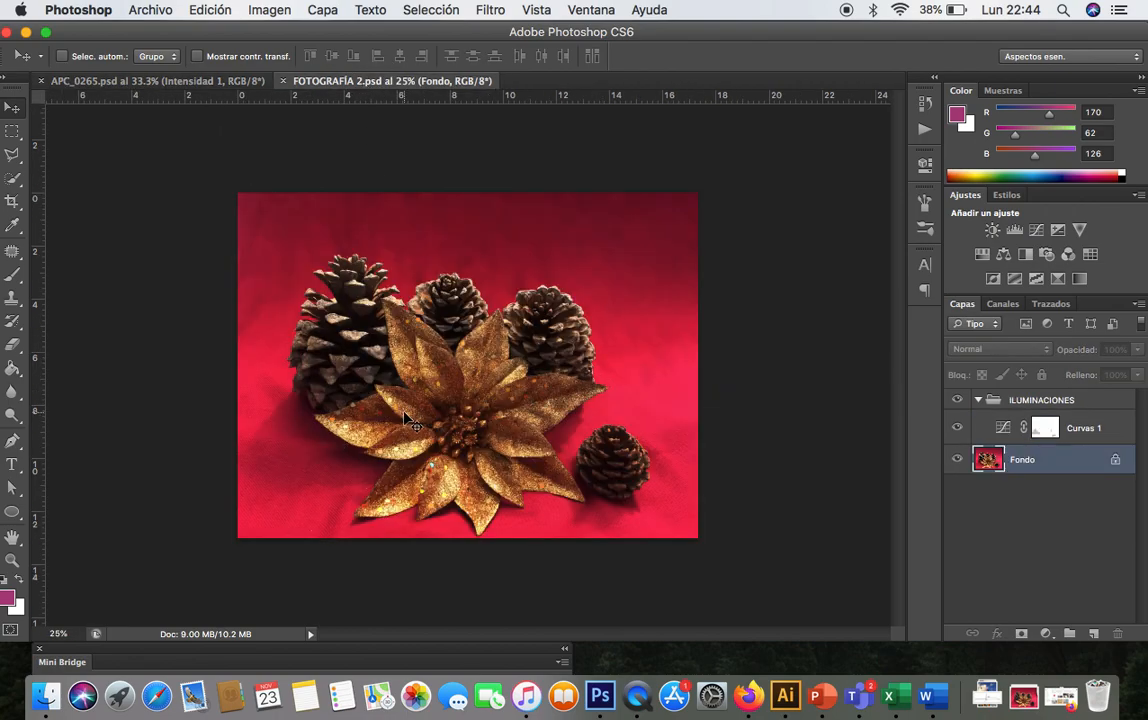